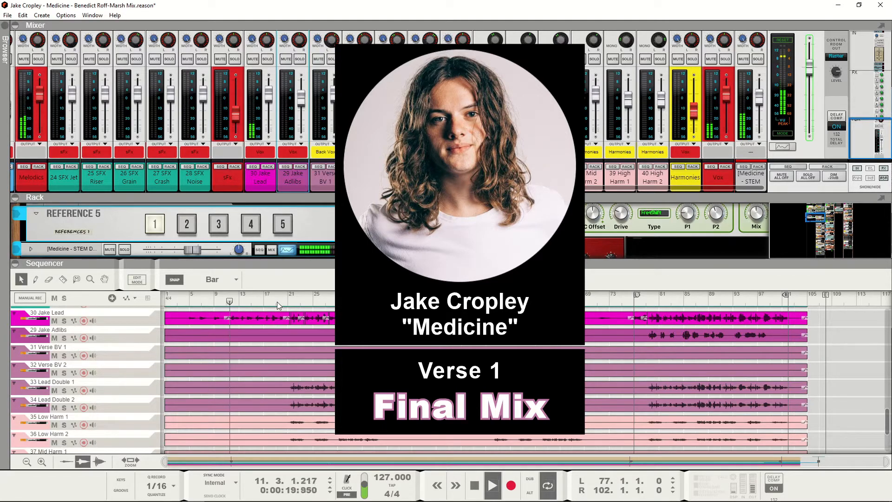
- Play the song and compare the final mix with the guide mix by alternating between reference inputs 1 and 2
click(277, 302)
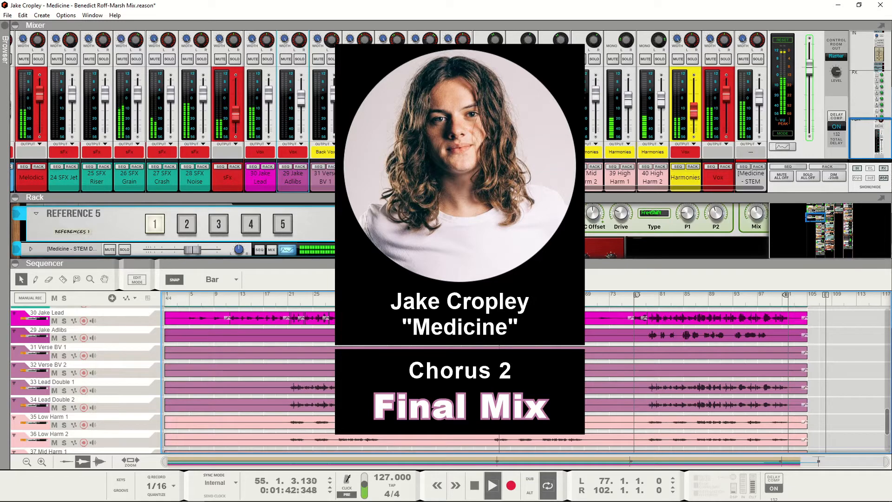
click(192, 226)
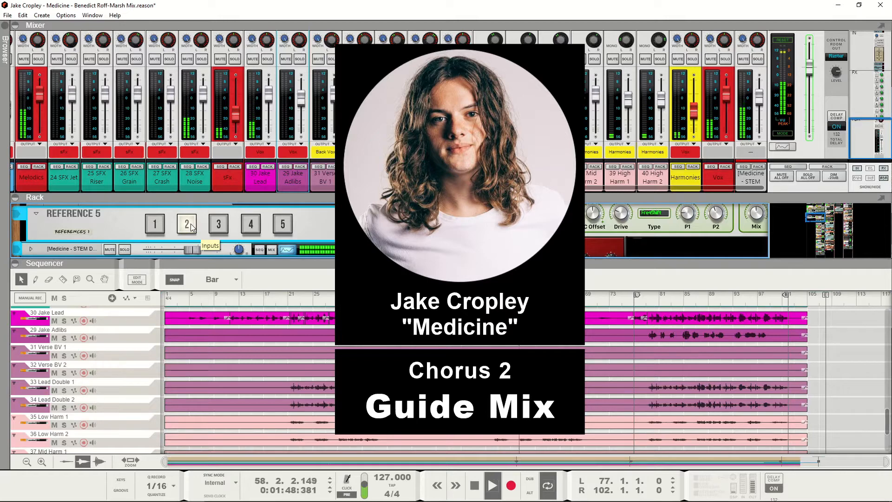
click(150, 227)
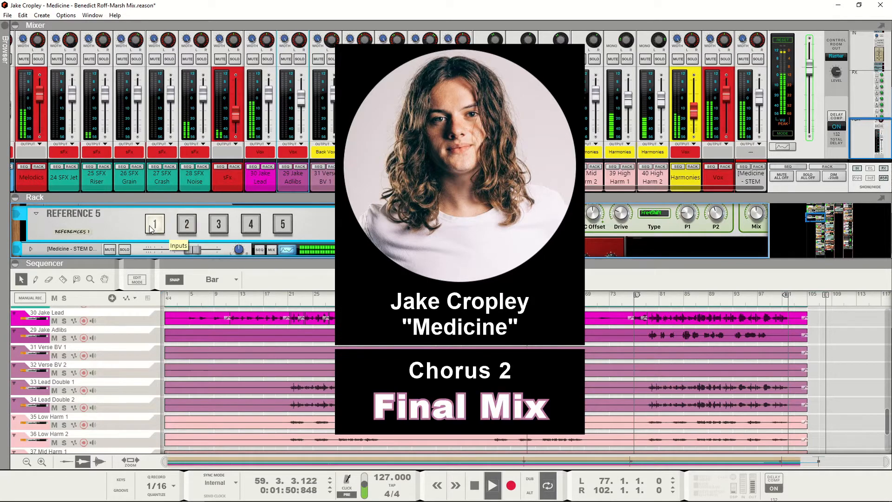
click(188, 227)
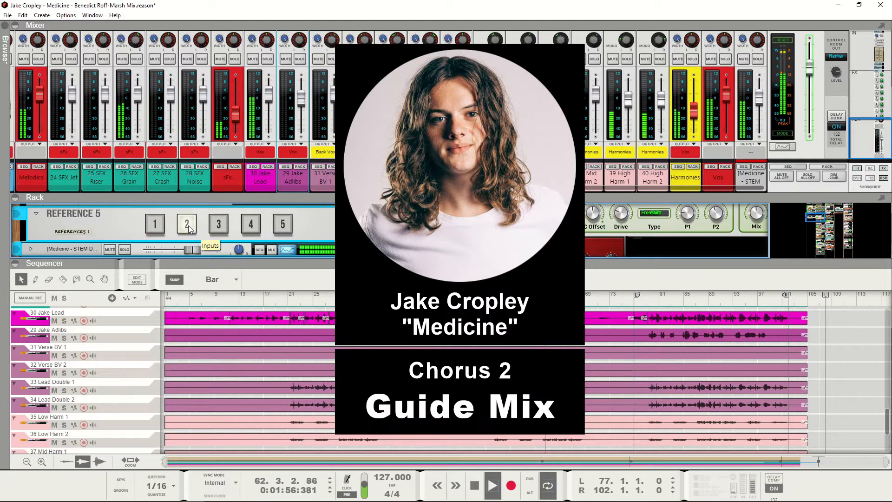
click(160, 230)
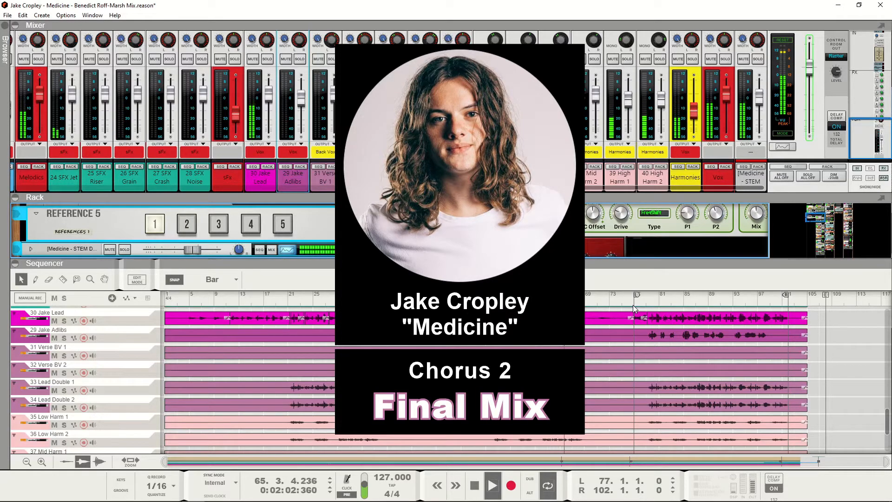
click(629, 302)
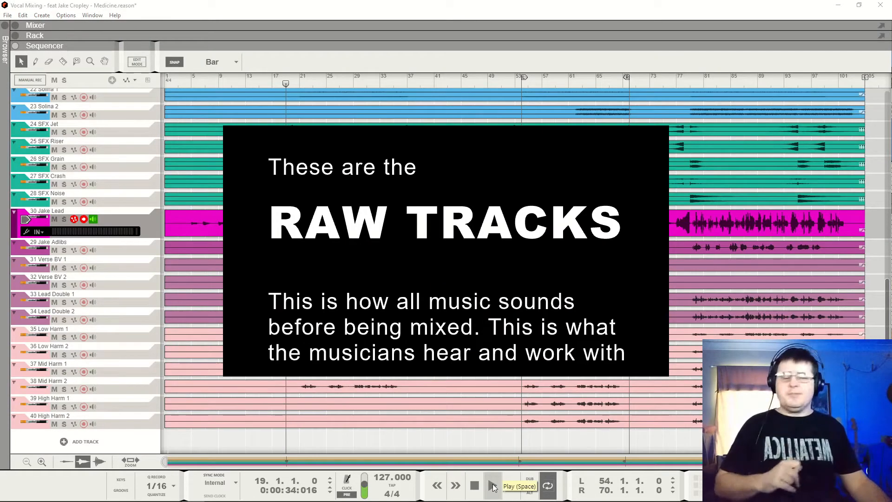
- Play the unmixed raw tracks from bar 19 and stop playback
click(493, 487)
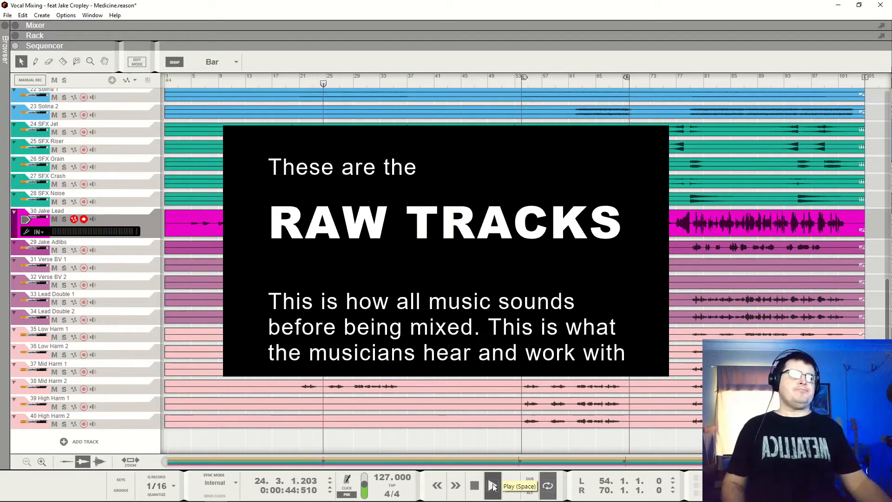
click(476, 492)
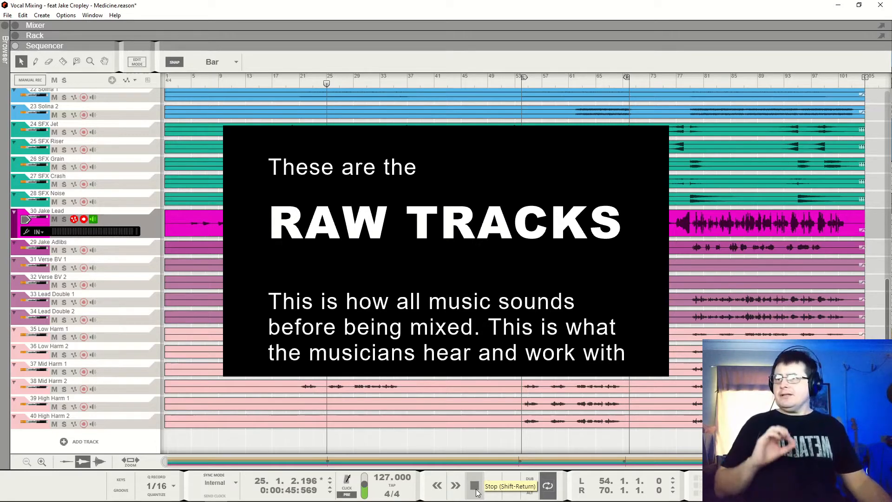
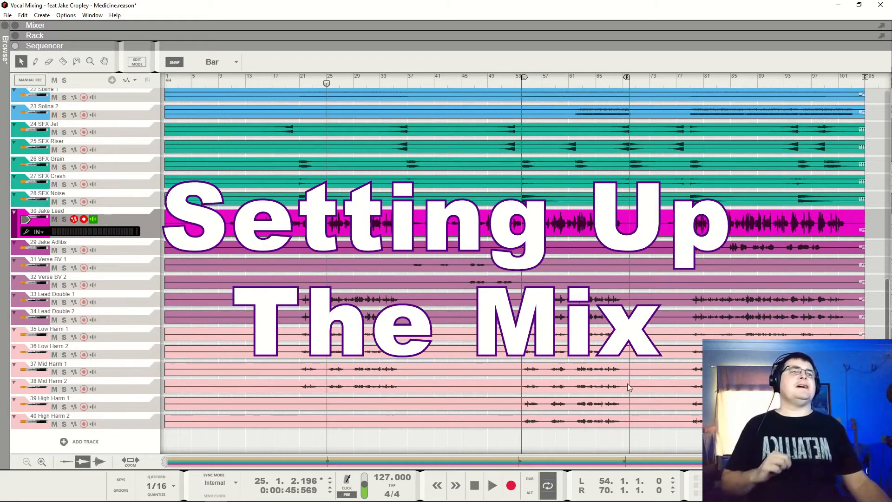
- Start playback from bar 19 and show only the mixer at full height
click(286, 79)
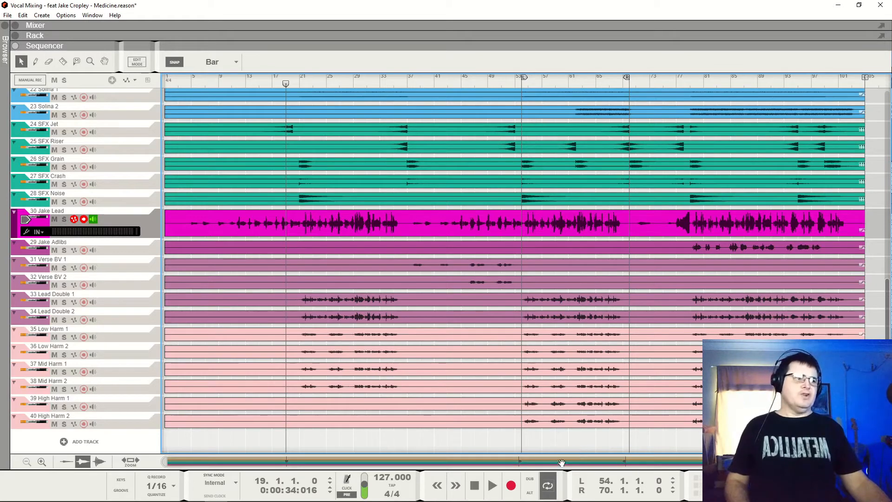
key(space)
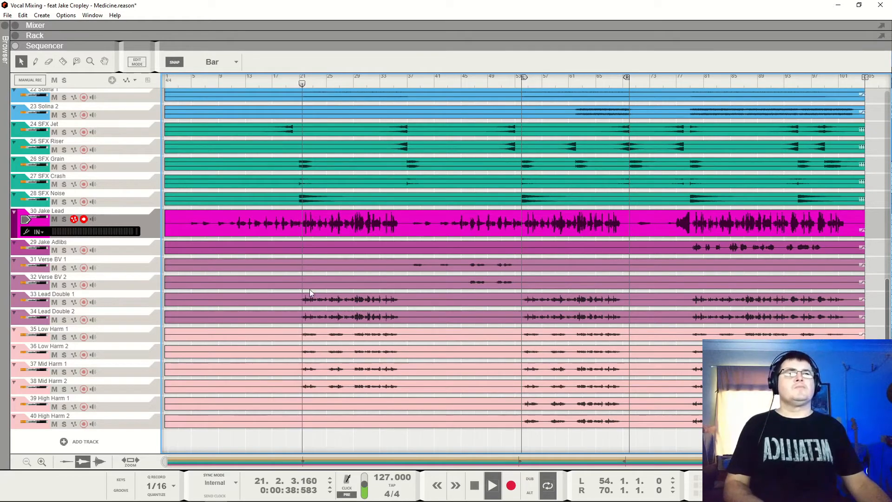
key(F6)
key(F7)
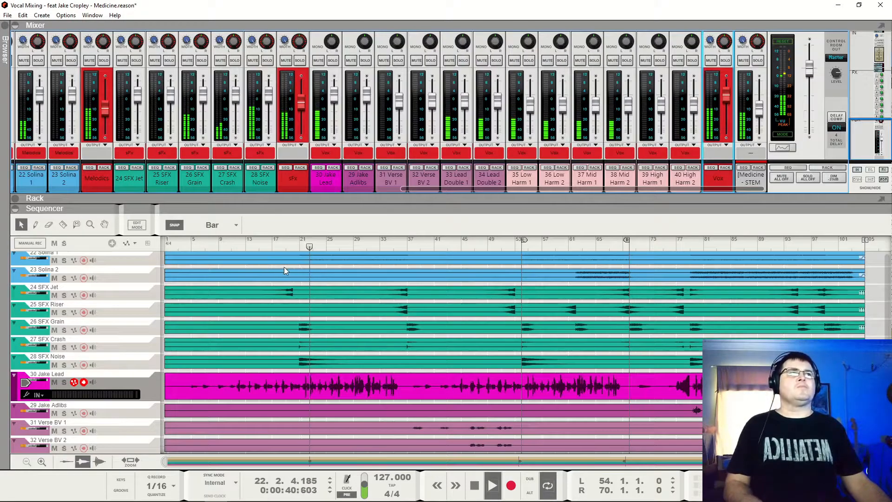
key(F5)
- Listen to the soloed Vox bus, narrow the solo to the lead vocal channel, and stop playback
click(725, 316)
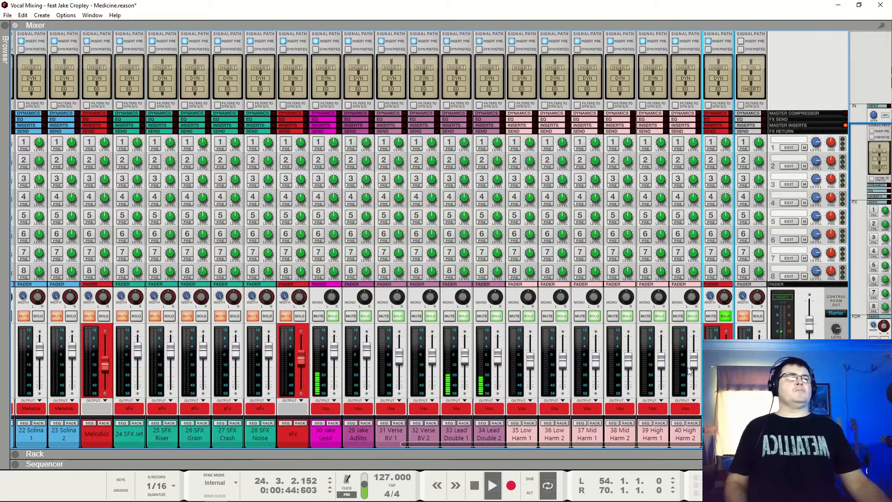
click(333, 317)
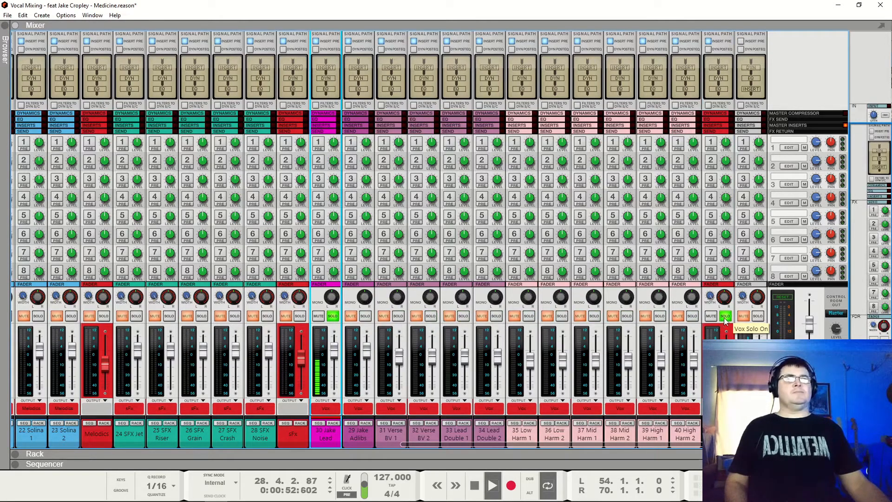
key(space)
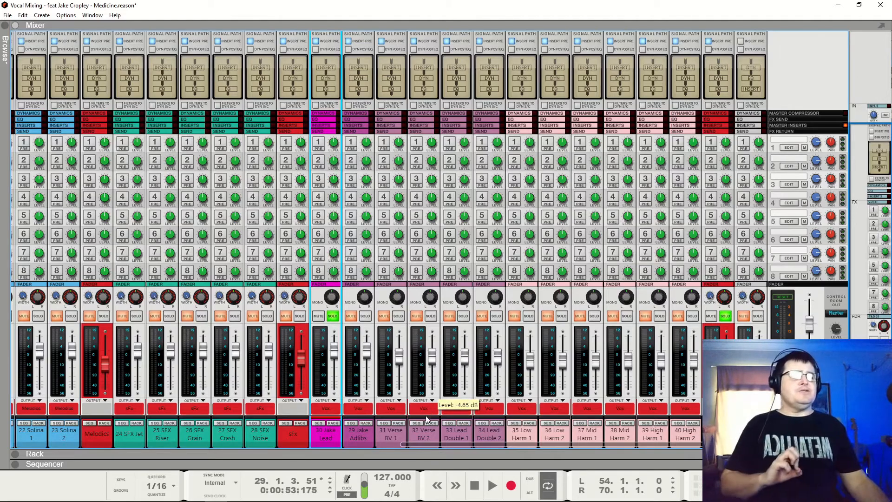
- Look over the muted mixer channels and listen to the soloed lead vocal
drag(449, 442, 43, 448)
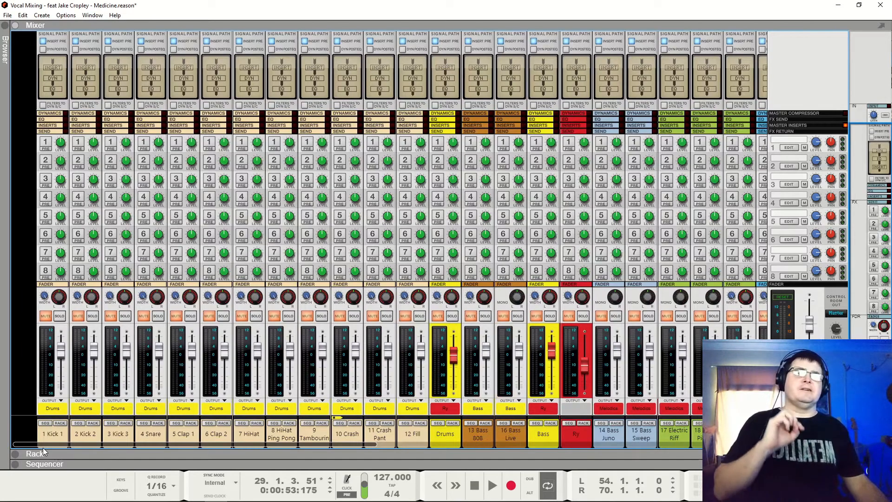
drag(42, 447, 461, 471)
key(space)
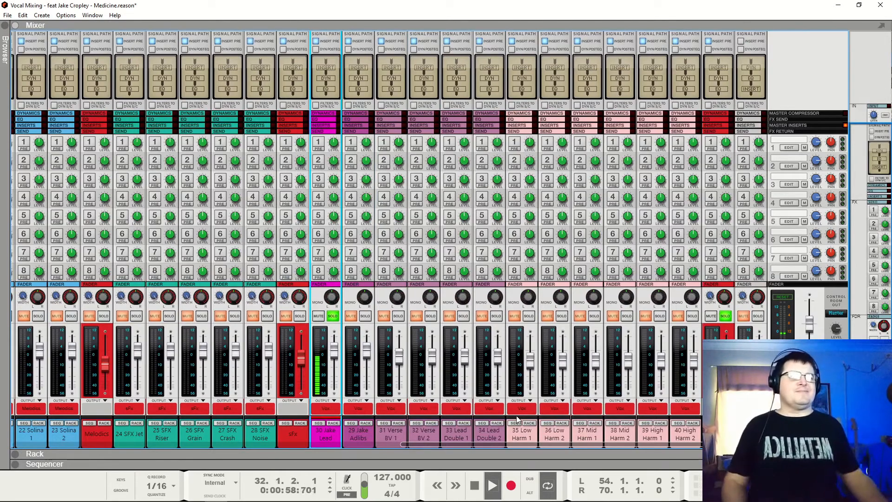
key(space)
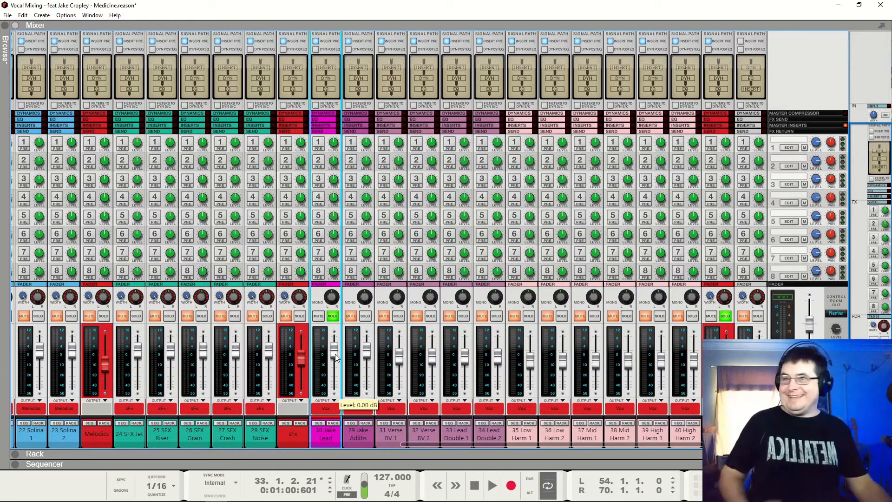
- Examine the drum channels feeding the Drums bus and how the Drums and Bass buses route into the Ry bus
drag(417, 444, 21, 460)
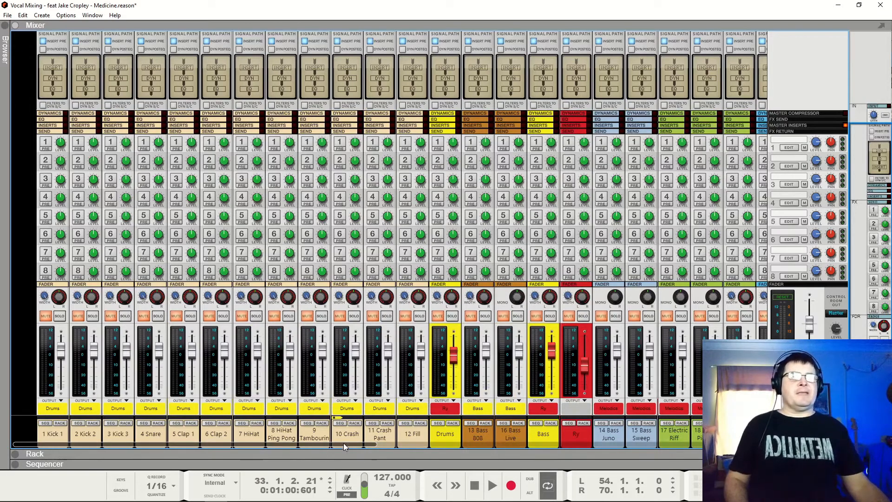
drag(344, 444, 512, 447)
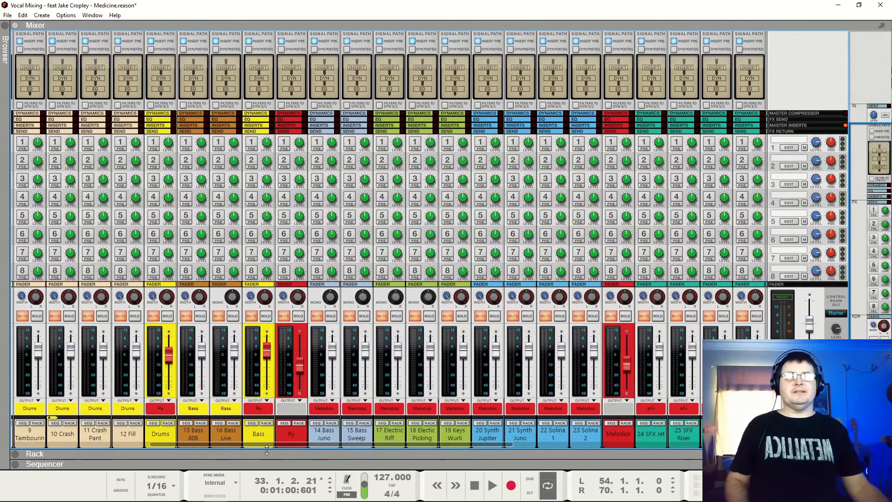
drag(169, 444, 34, 445)
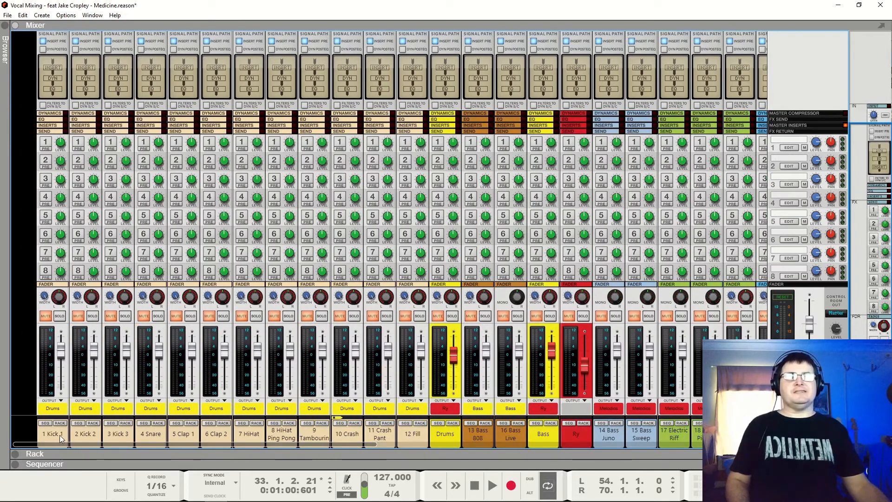
click(443, 436)
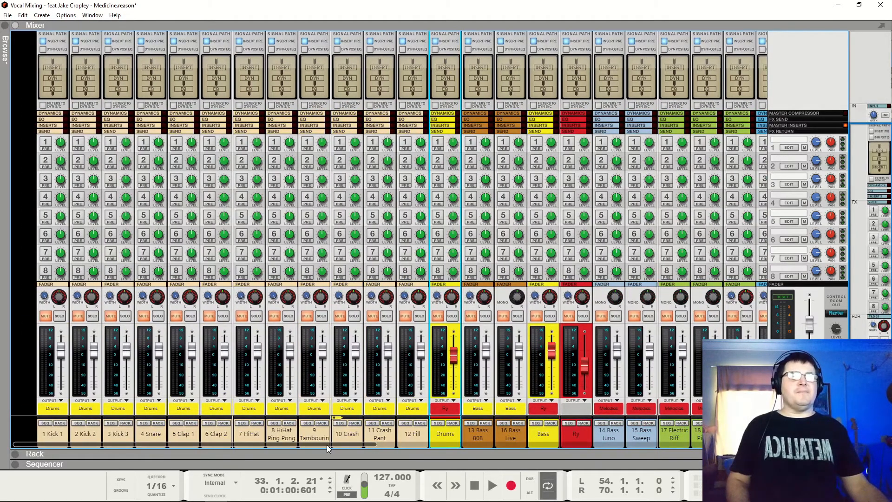
drag(328, 443, 436, 447)
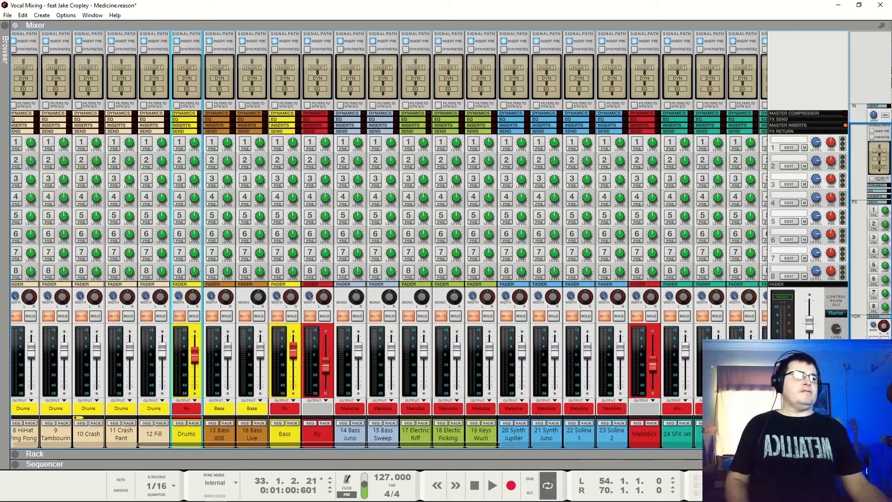
- Clear all solos, listen to the Ry bus in solo during playback, and release its solo
key(space)
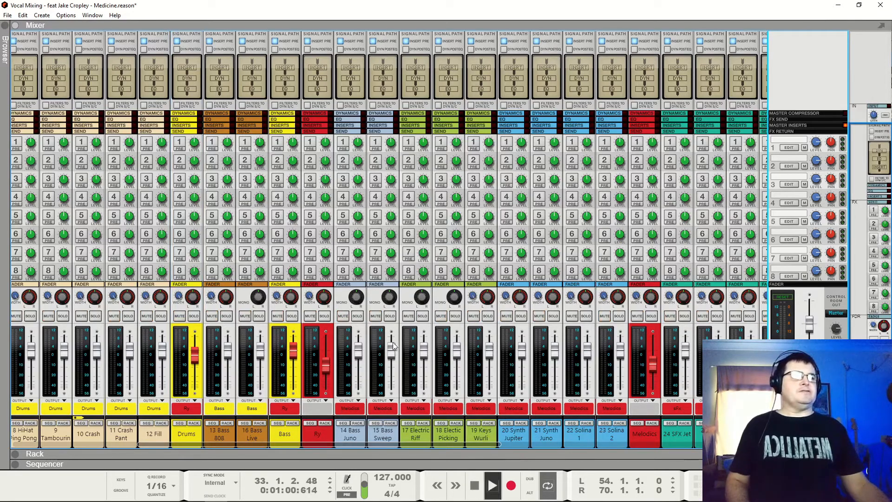
click(324, 317)
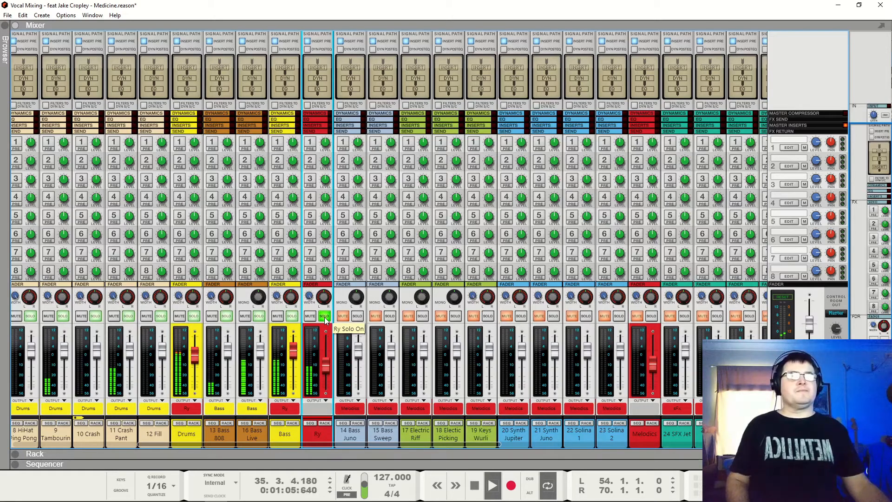
click(324, 317)
key(space)
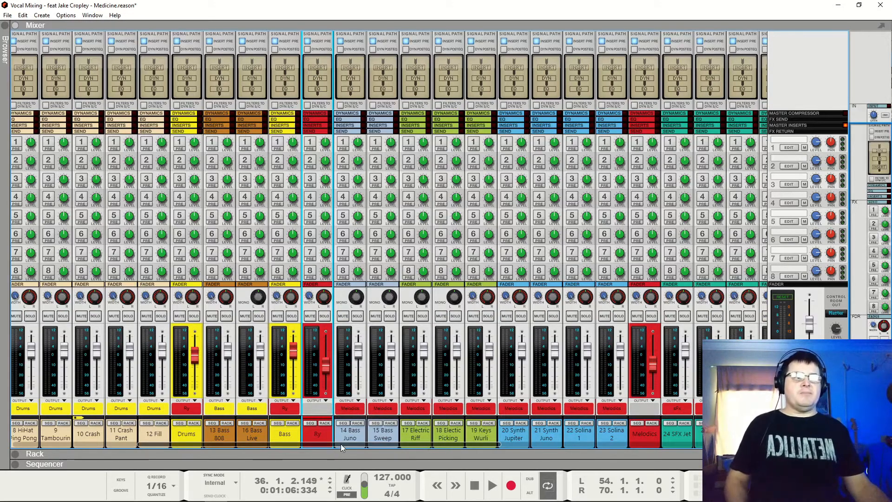
- Examine the instrument, effects and vocal channels routed to the Melodics, sFx and Vox buses
drag(341, 445, 527, 443)
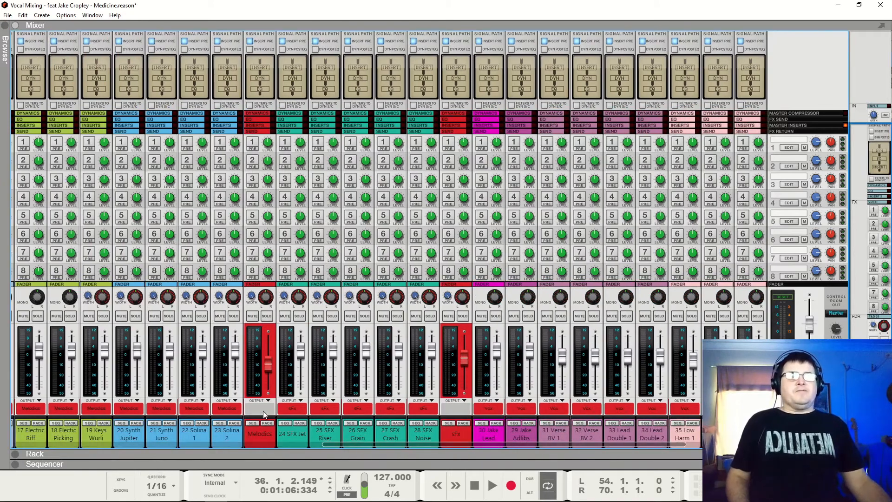
drag(367, 445, 228, 450)
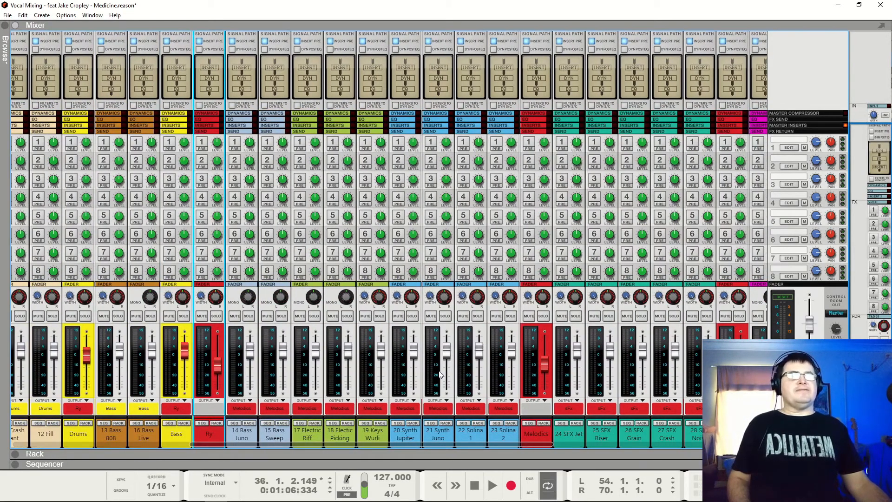
drag(381, 442, 691, 448)
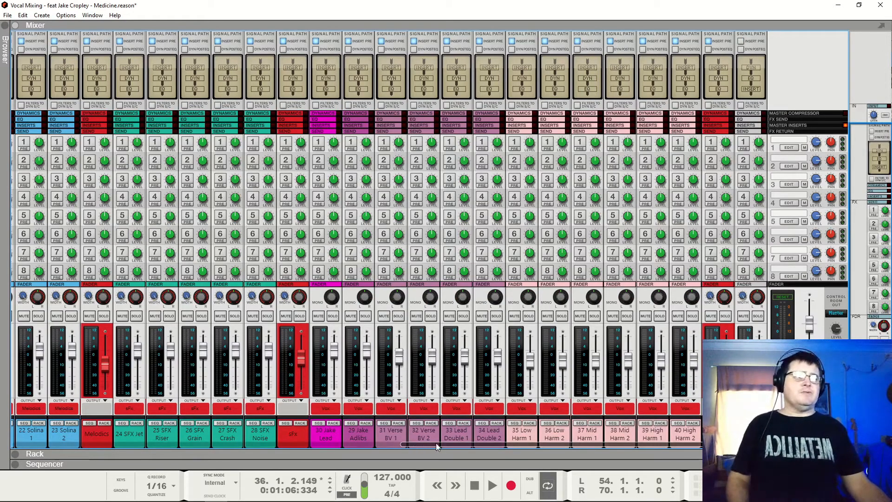
click(114, 444)
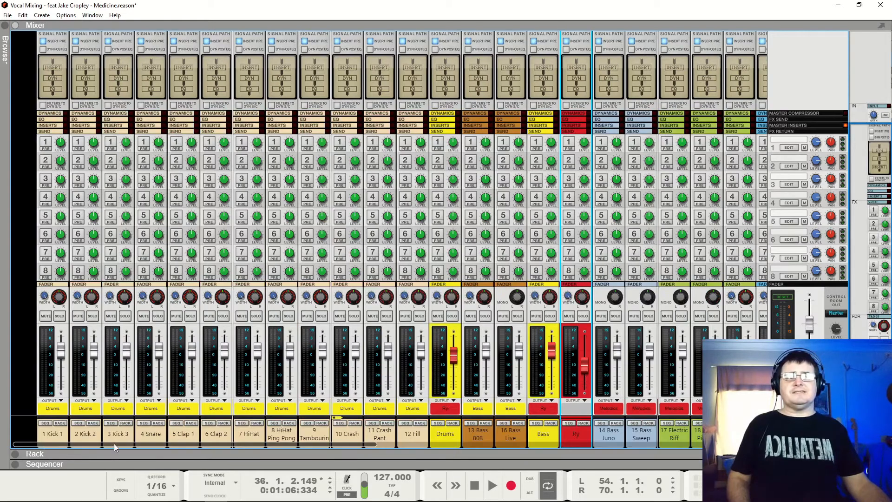
- Mute the Vox bus and play the song to hear it without vocals
click(455, 444)
click(457, 443)
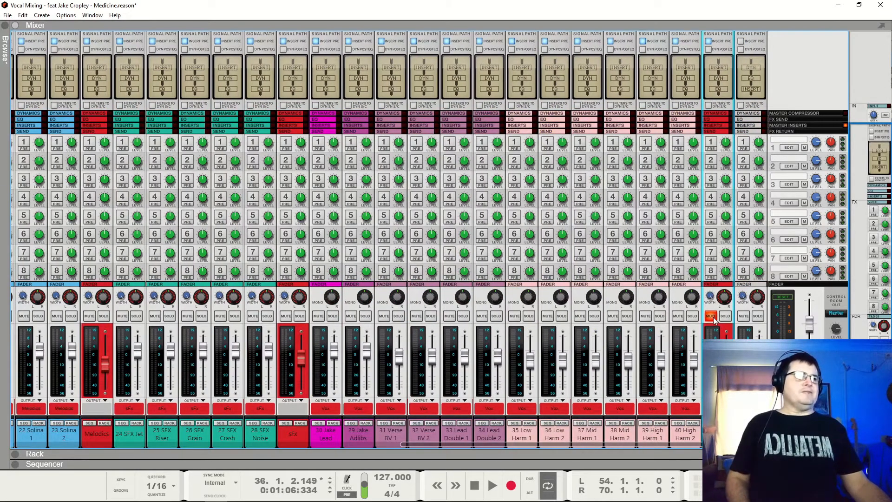
key(space)
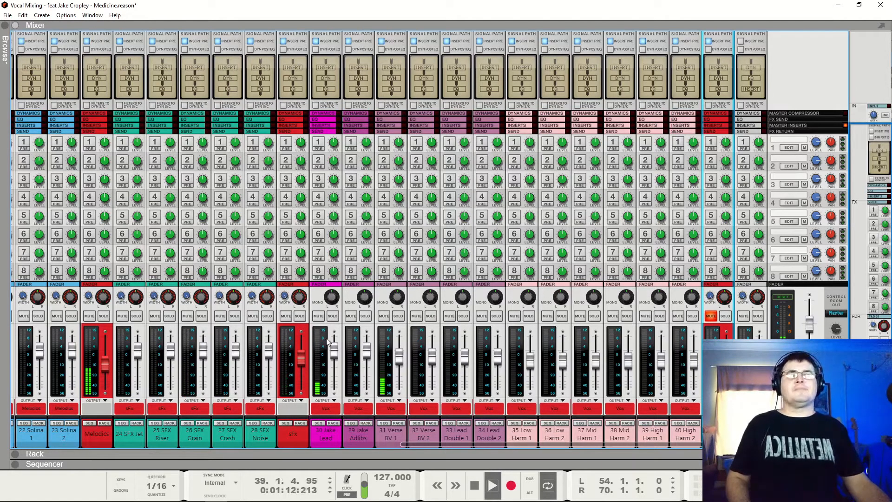
key(space)
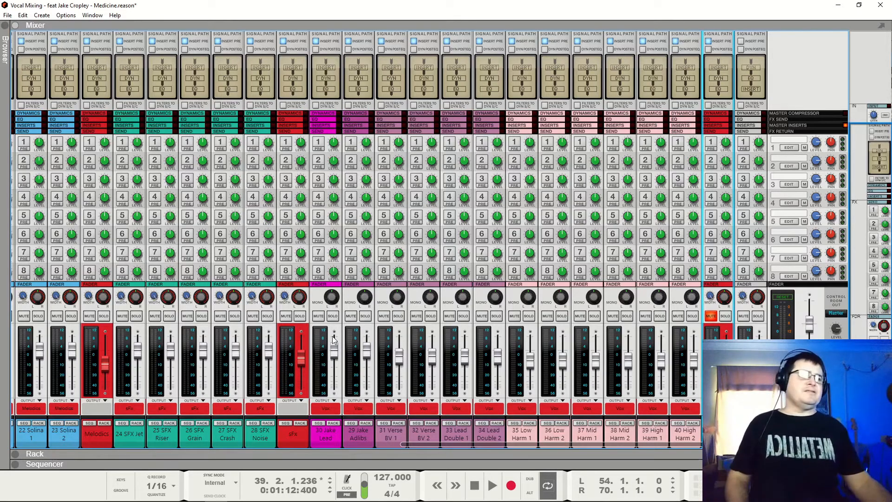
- Unmute the Vox bus and solo it
click(711, 317)
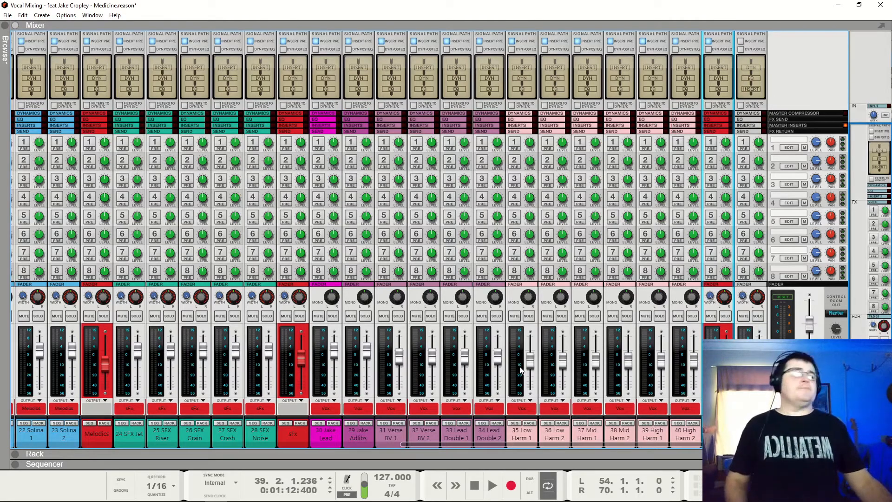
click(726, 316)
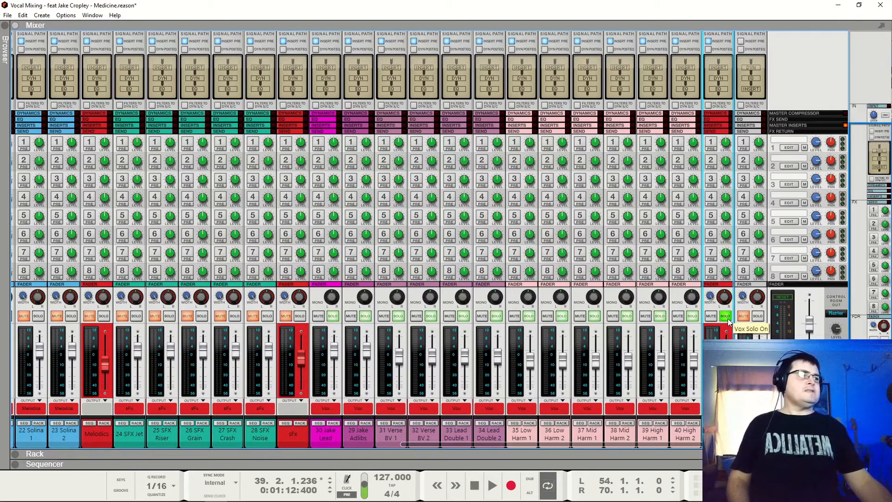
- Listen to the Vox bus in solo during playback, release its solo, and solo only channel 30, the lead vocal
key(space)
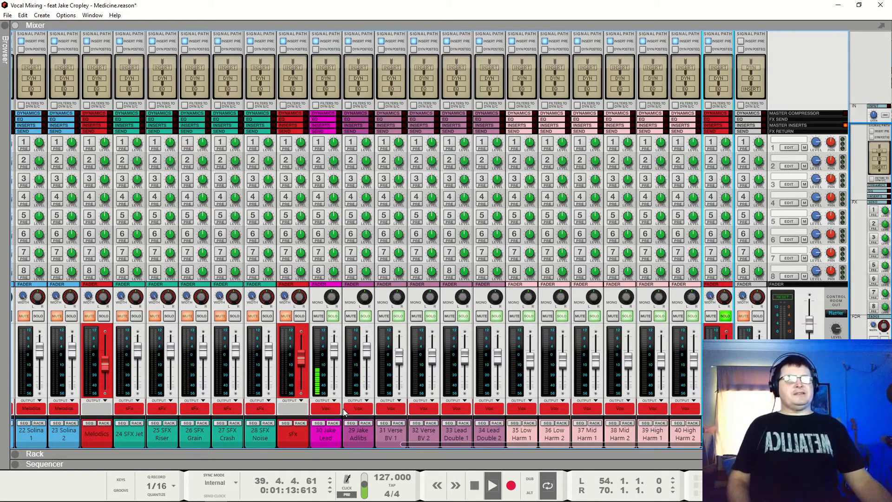
key(space)
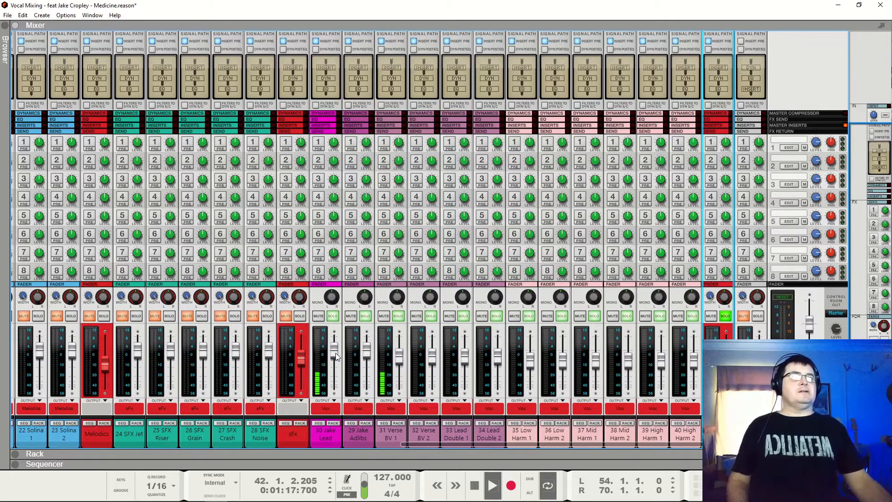
click(727, 319)
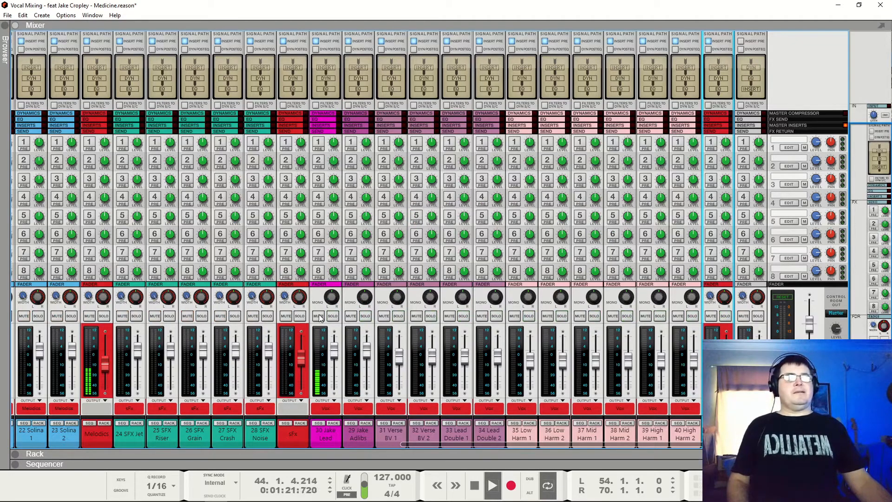
click(333, 317)
key(space)
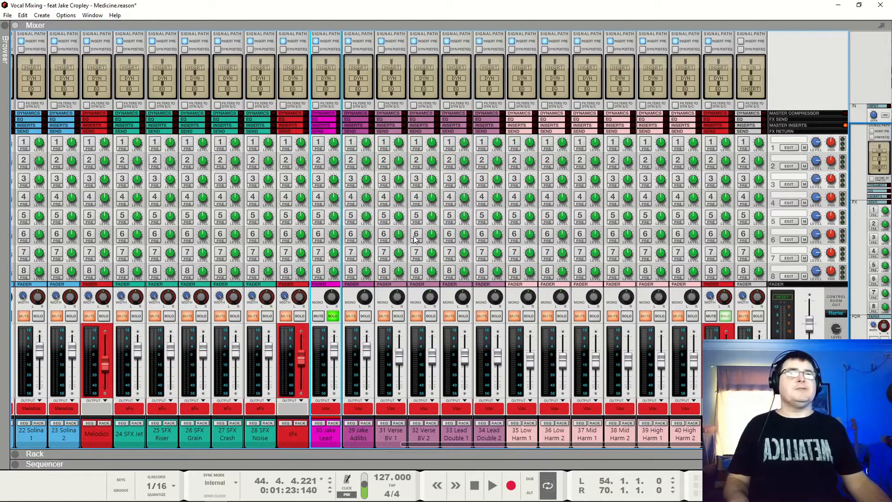
key(F2)
click(472, 88)
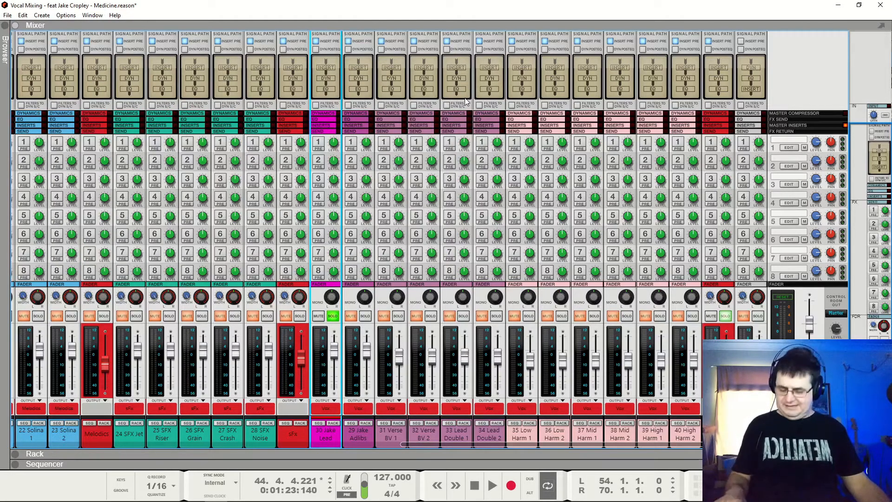
key(F7)
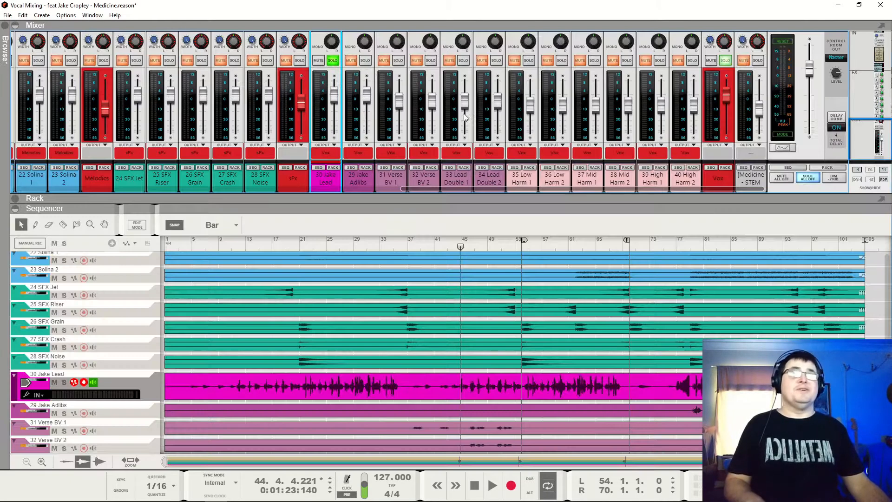
key(F7)
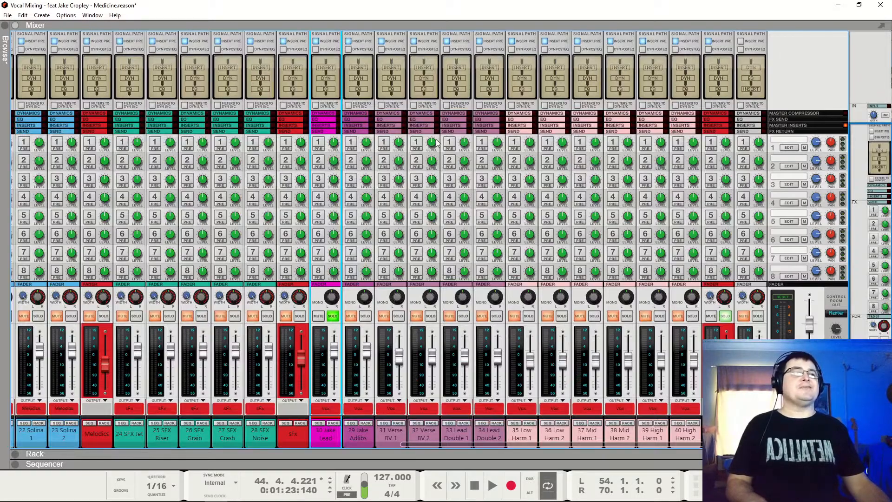
key(F6)
scroll(325, 239, down, 5)
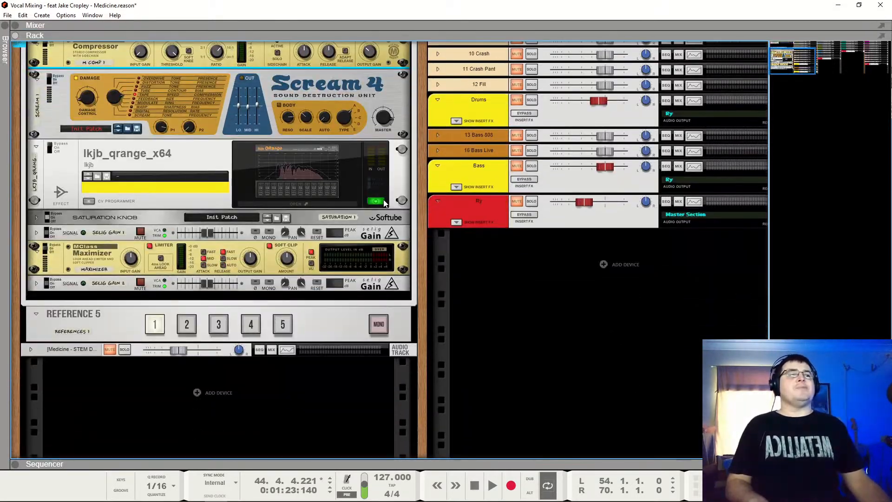
right_click(139, 308)
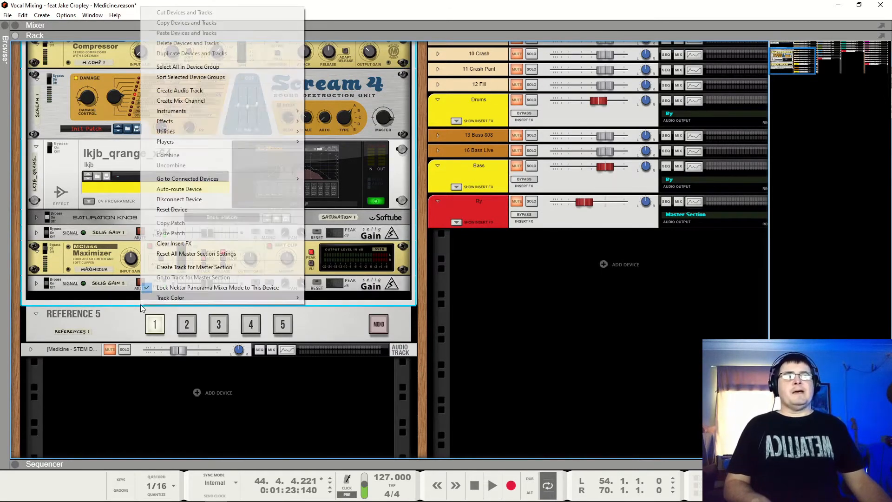
mouse_move(279, 121)
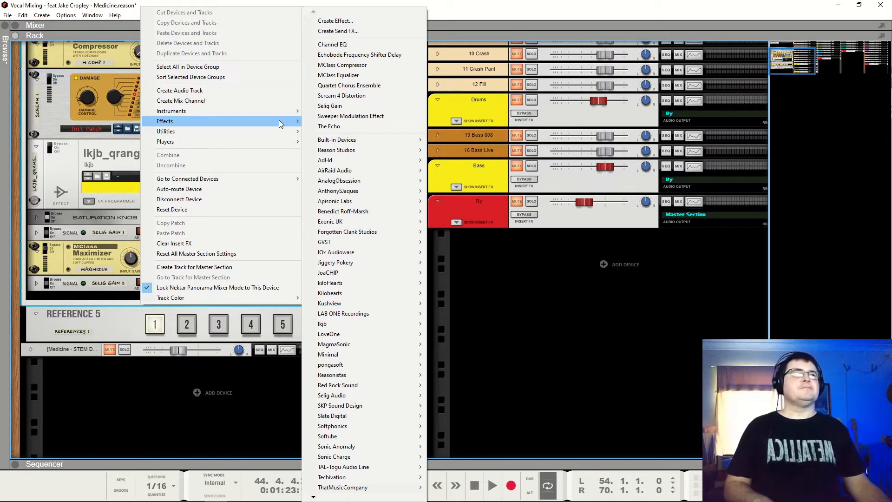
click(519, 216)
scroll(465, 215, up, 5)
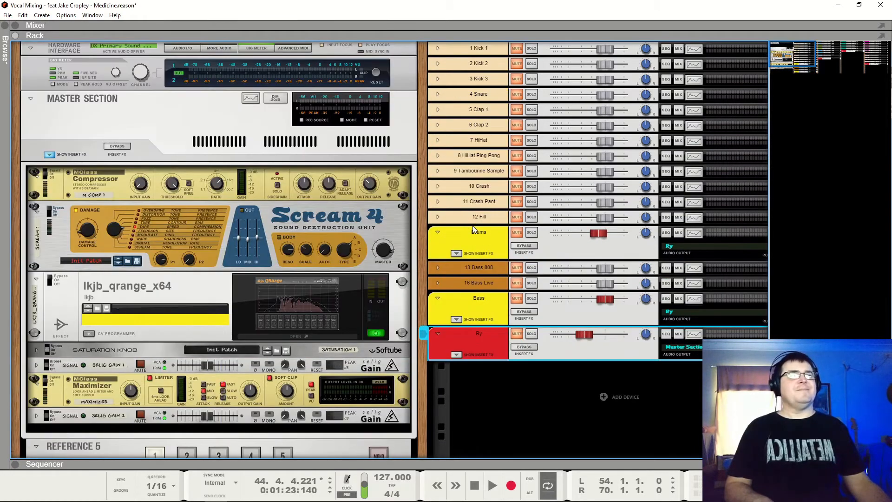
- Add an RV7000 MkII Reverb as an insert effect on the Vox bus in the rack
drag(798, 52, 872, 52)
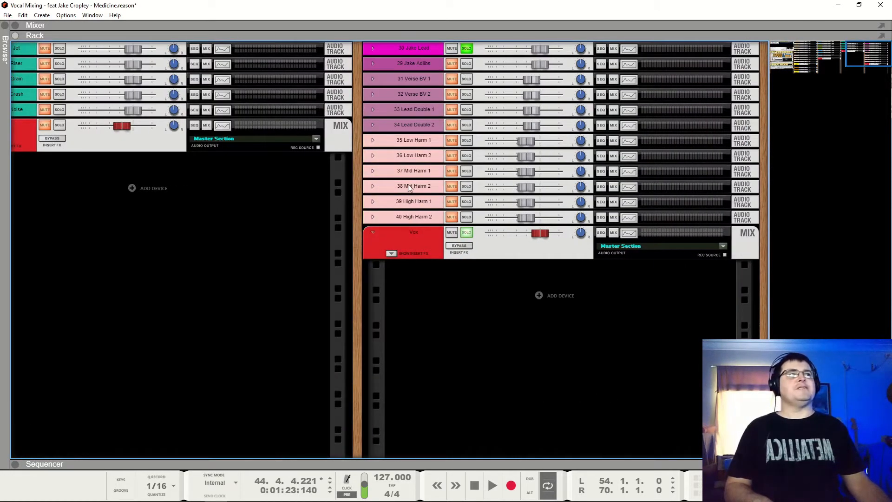
click(393, 253)
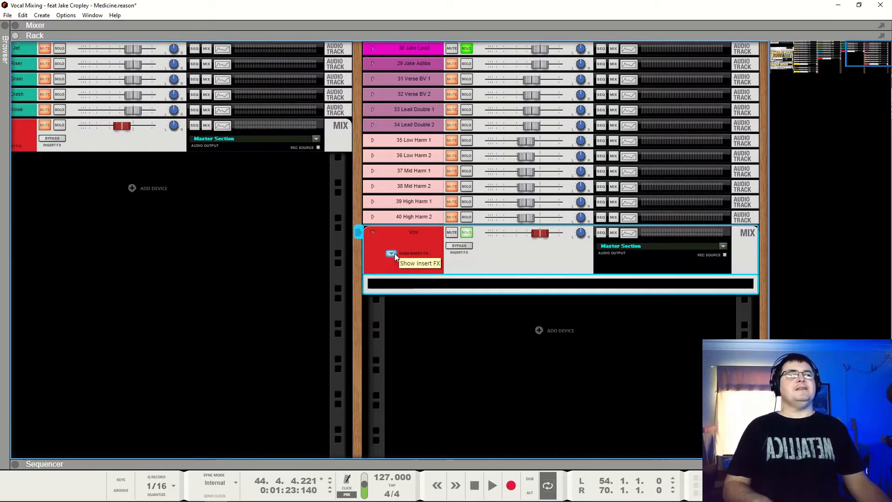
right_click(401, 284)
mouse_move(520, 294)
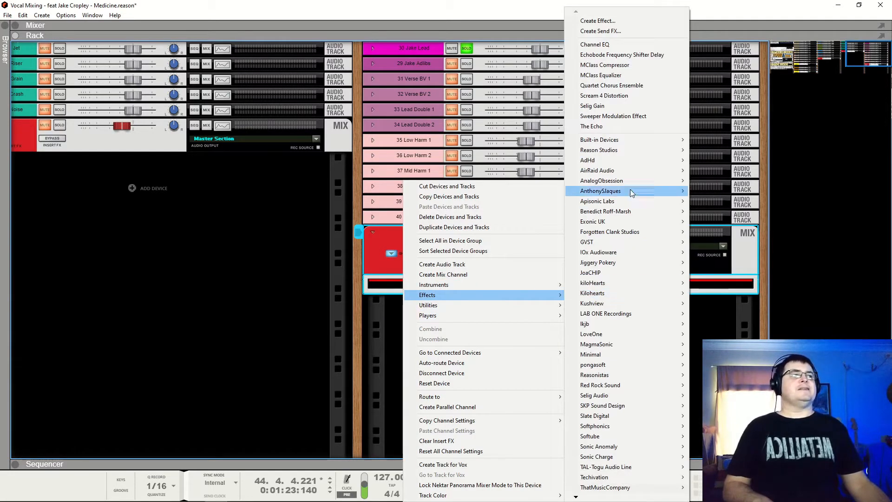
mouse_move(654, 140)
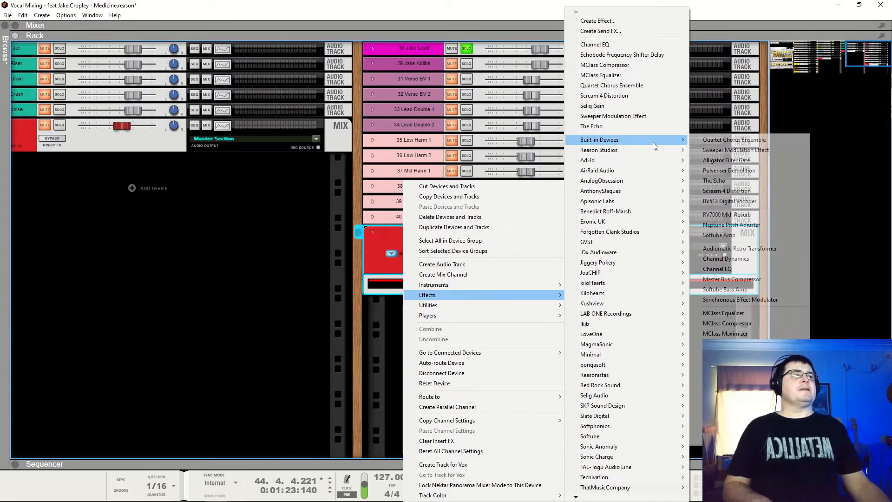
click(733, 214)
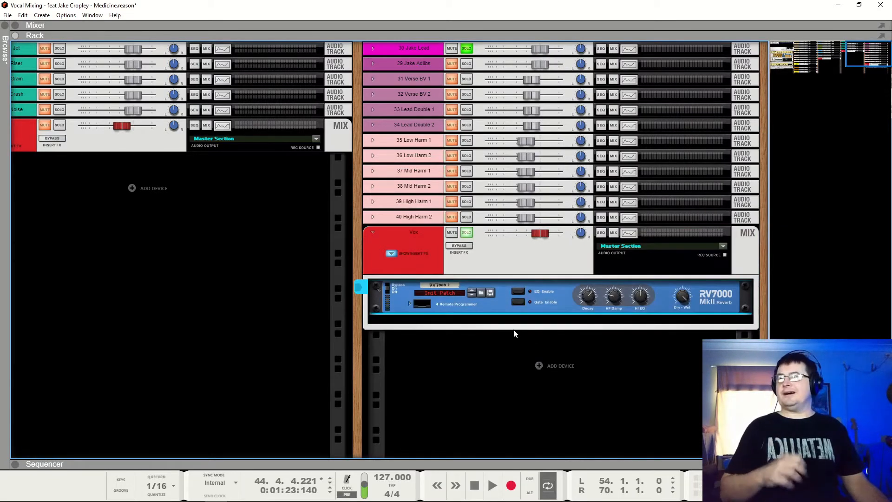
- Audition the lead vocal with the insert reverb's Dry/Wet at 19, and delete the reverb from the Vox bus
key(space)
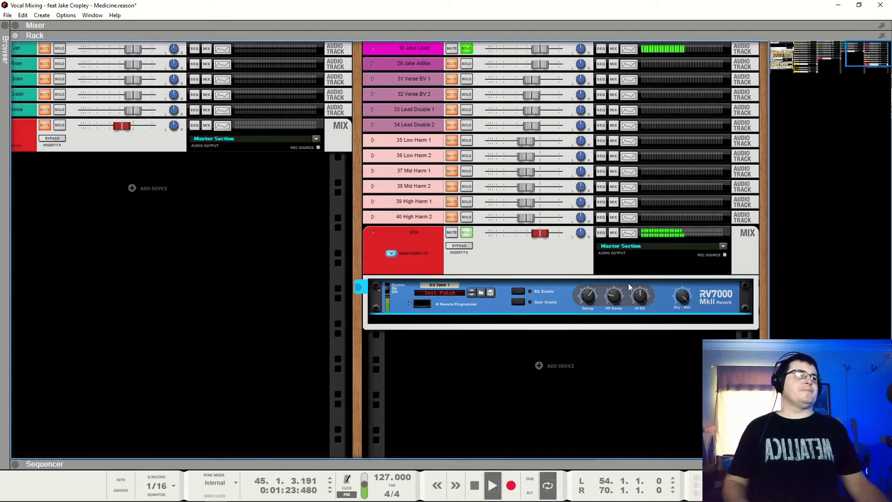
mouse_move(682, 297)
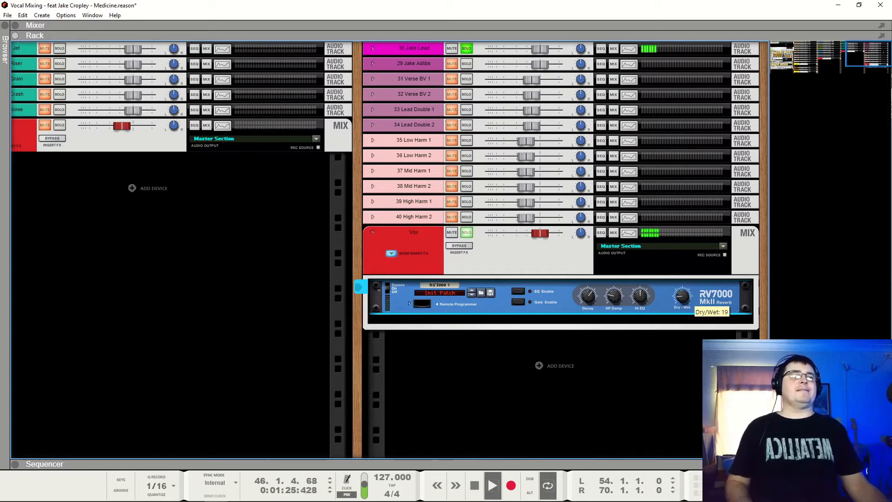
key(space)
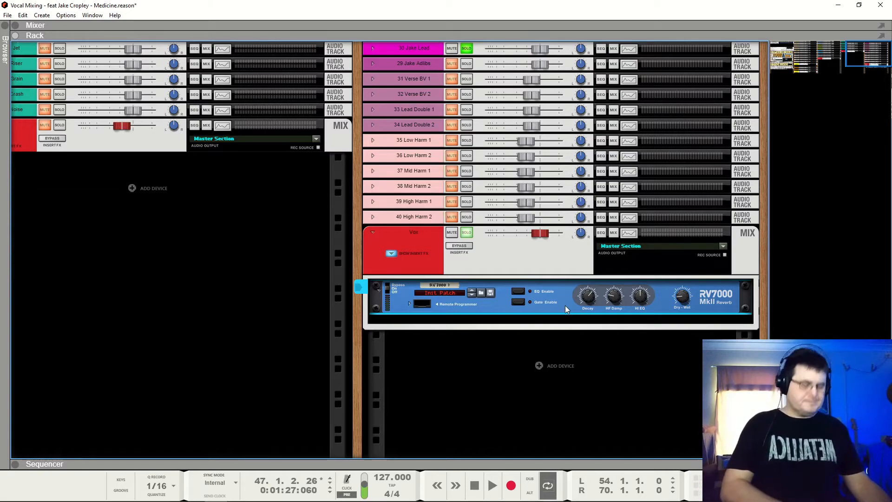
key(Delete)
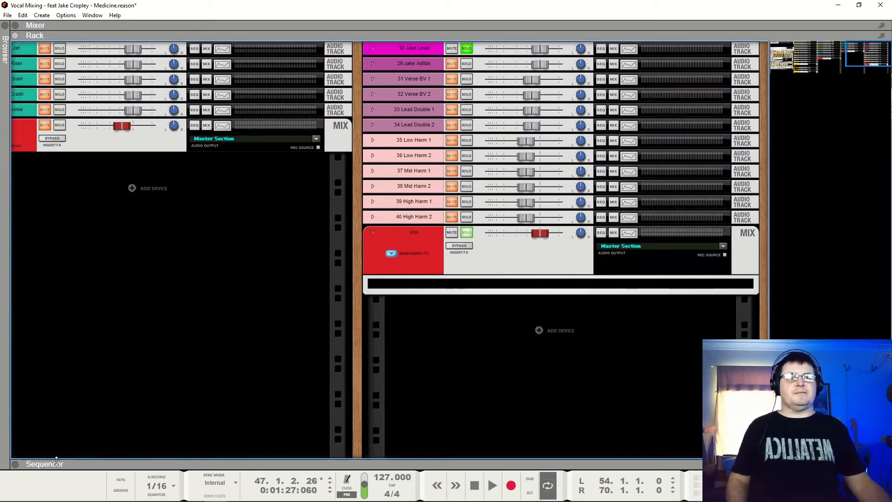
- Add an RV7000 MkII Reverb as a send effect on the Master Section
drag(350, 437, 887, 327)
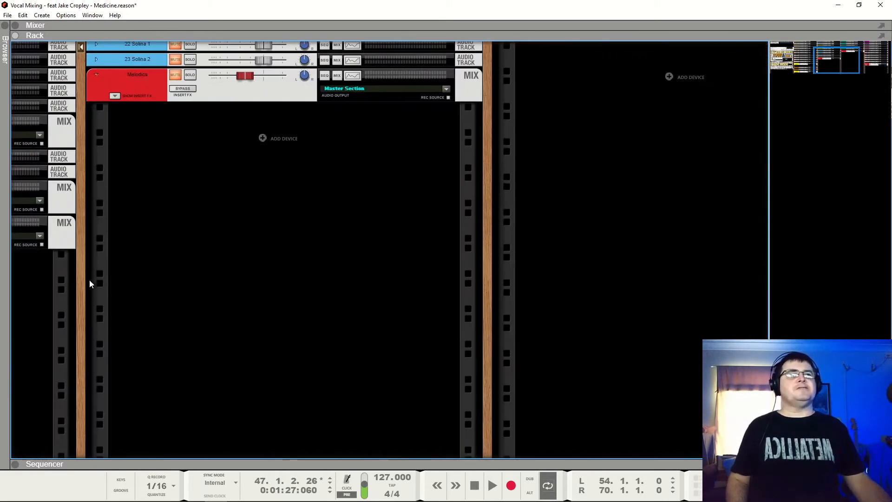
drag(101, 295, 891, 315)
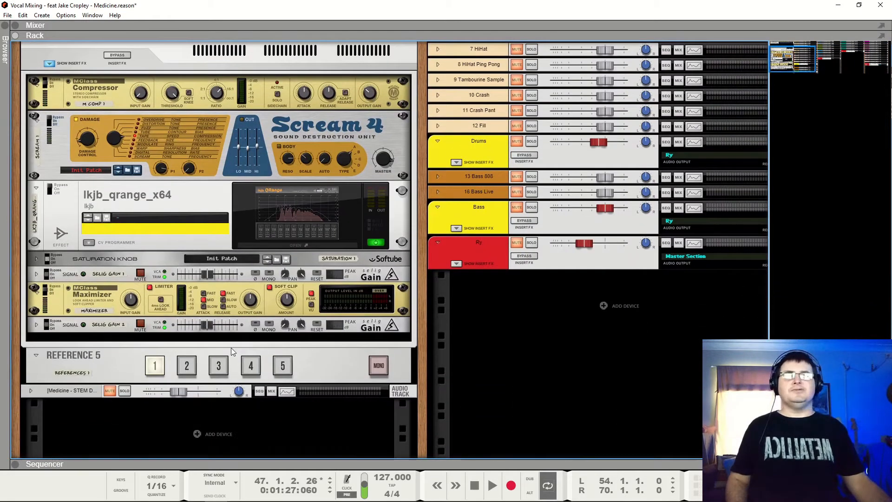
right_click(242, 345)
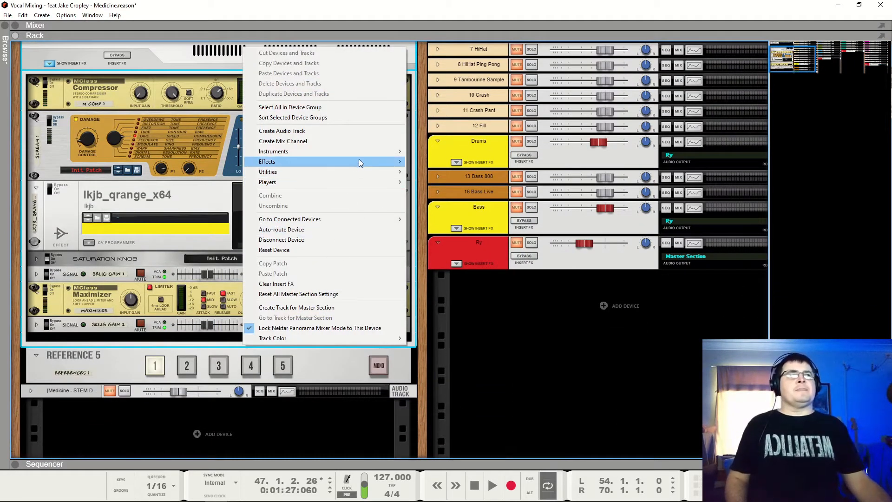
mouse_move(373, 158)
mouse_move(460, 142)
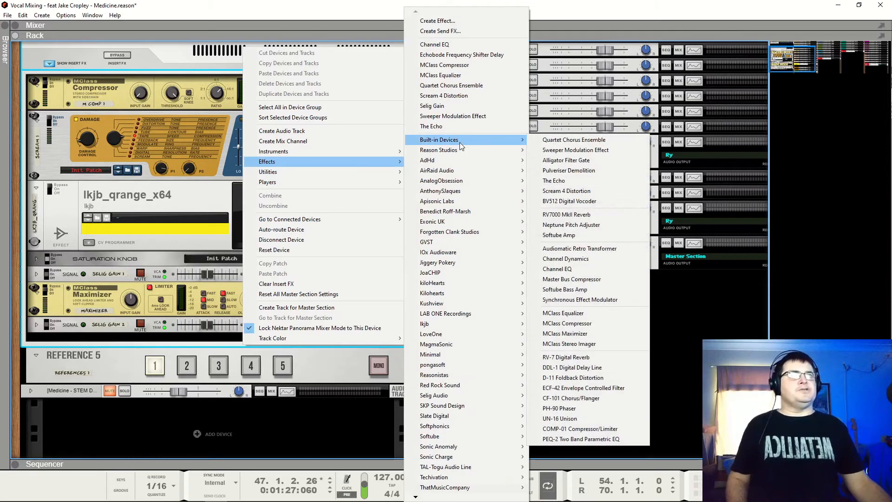
click(568, 214)
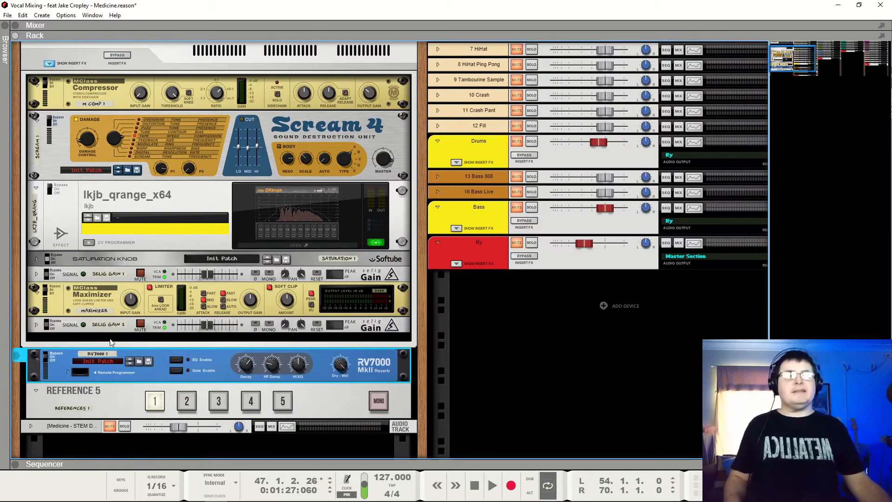
- Examine the cabling between the RV7000 reverb and the Master Section's FX send and return on the back of the rack
key(Tab)
scroll(85, 114, up, 3)
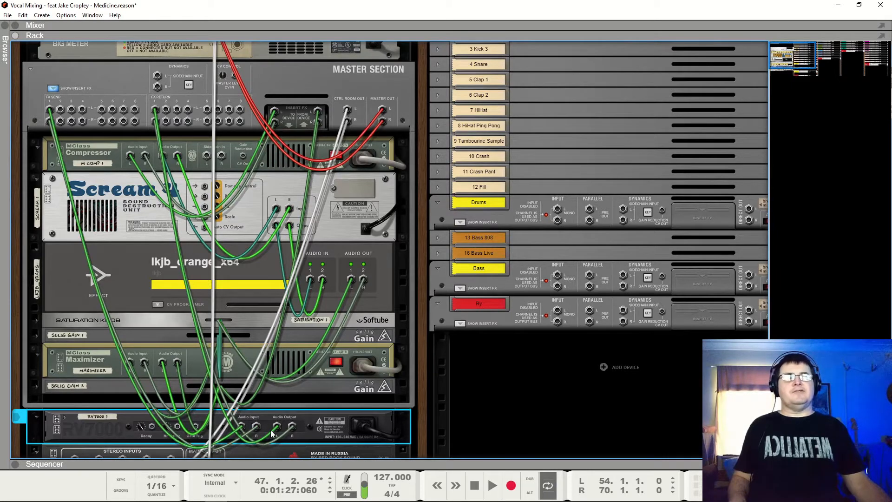
key(Tab)
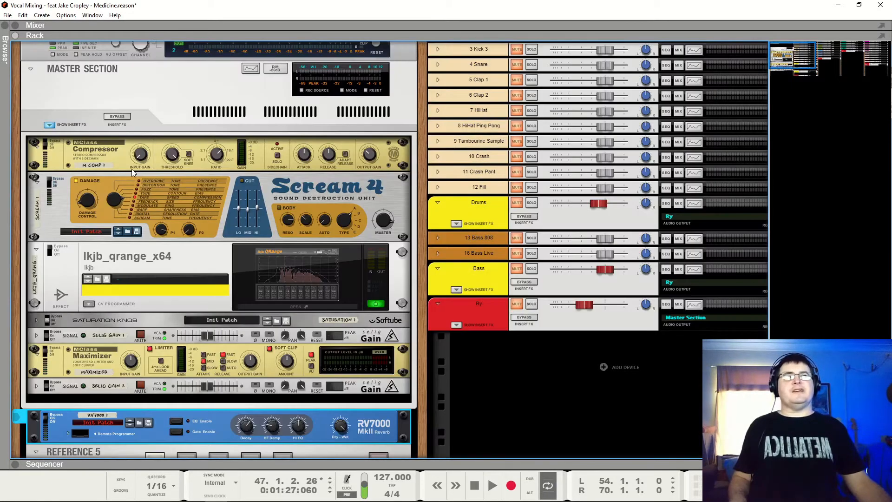
scroll(99, 275, down, 5)
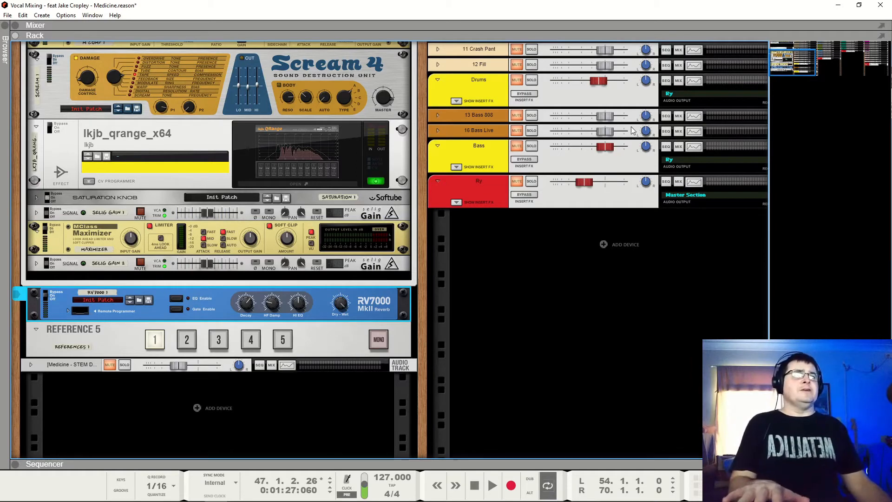
- Play the soloed lead vocal with the mixer shown and enable FX send 1 on the Vox bus
key(F5)
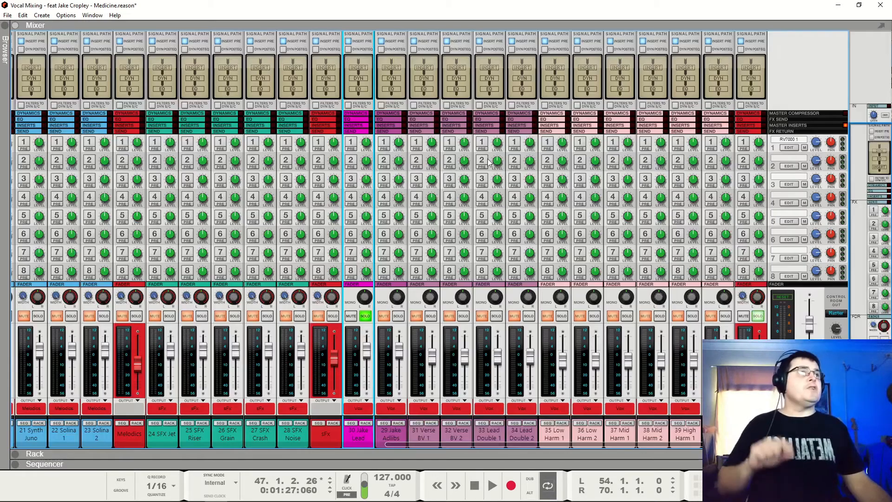
click(493, 486)
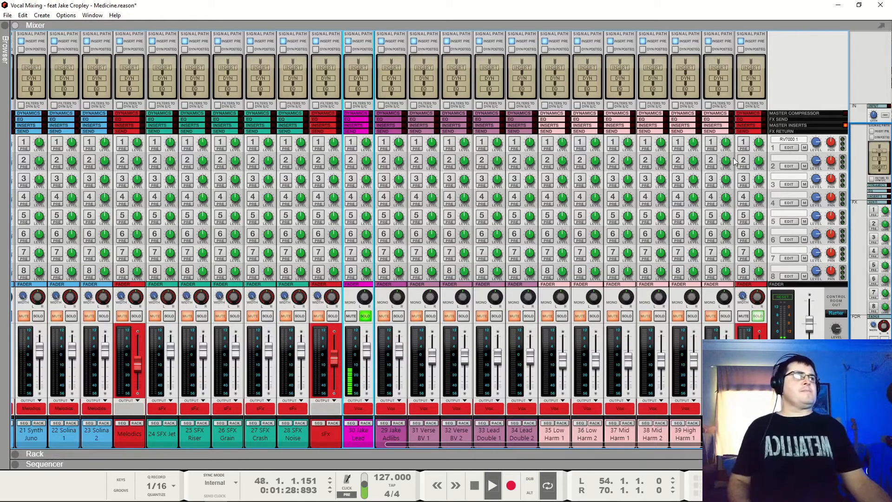
click(743, 143)
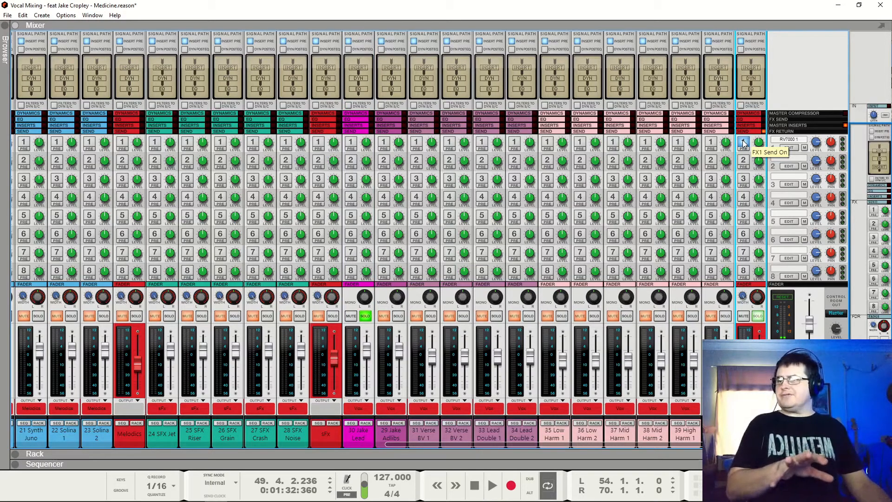
- Enable FX send 1 on channel 30, sends 1 and 2 on 29, send 2 on 31, and sends 2 and 3 on 32; toggle its FX1 pre-fader
click(351, 142)
click(384, 142)
click(384, 160)
click(416, 160)
click(450, 179)
click(450, 160)
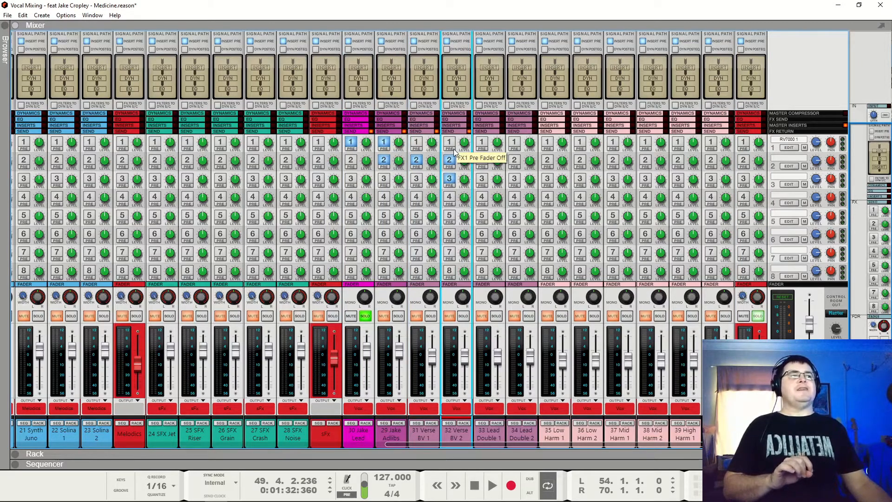
click(454, 149)
- Enable FX send 4 on 36 Low Harm 2, send 6 on 37 Mid Harm 1, and sends 3 and 5 on 39 High Harm 1
click(580, 197)
click(613, 234)
click(678, 216)
click(678, 179)
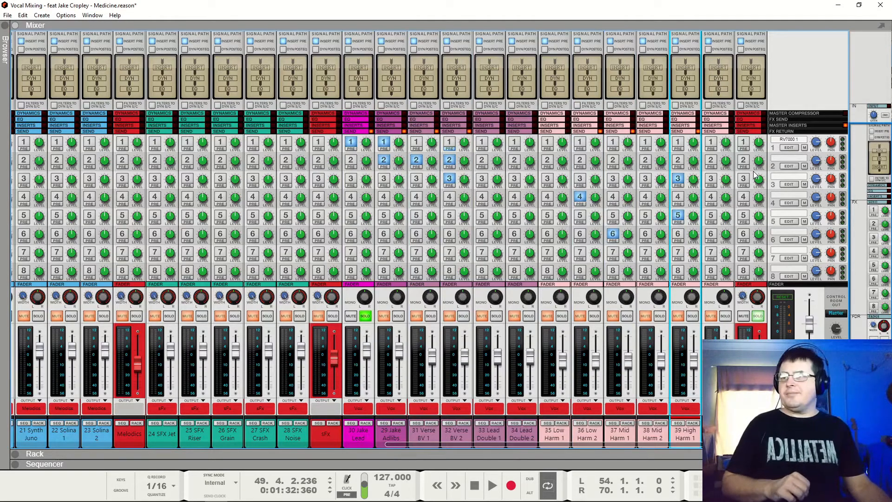
- Turn off the FX sends on vocal channels 30, 29, 31 and 32, and toggle FX1 pre-fader on channel 32 back
click(350, 144)
click(383, 142)
click(384, 161)
click(416, 161)
click(449, 161)
click(449, 149)
click(450, 179)
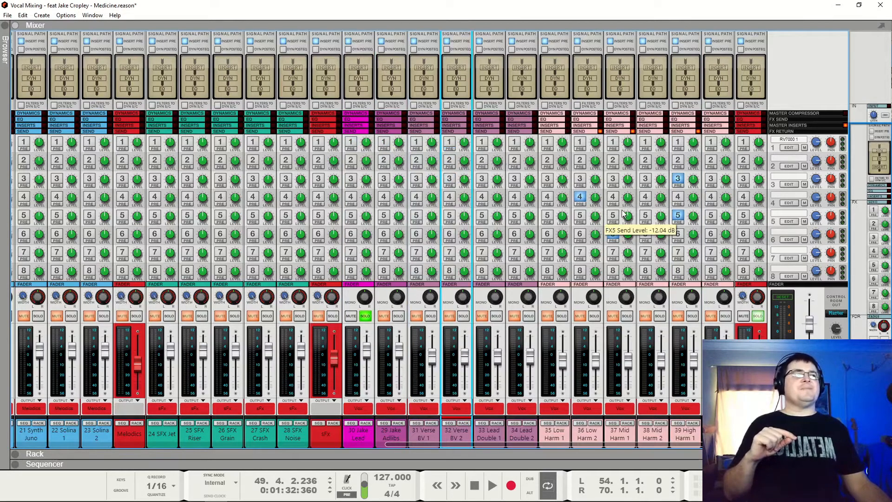
- Turn off the FX sends on harmony channels 36 Low Harm 2, 37 Mid Harm 1 and 39 High Harm 1
click(580, 196)
click(613, 234)
click(678, 215)
click(678, 180)
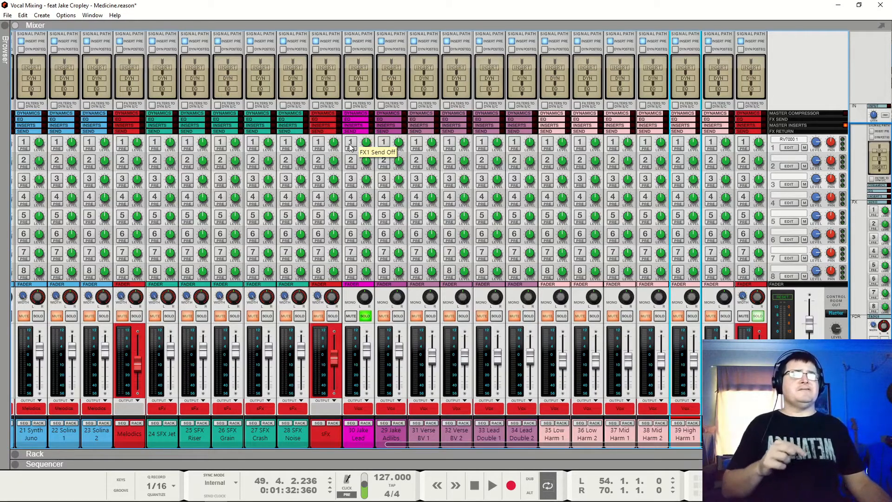
- Enable FX send 1 on the Vox bus channel so all vocals feed the RV7000 reverb
click(358, 439)
click(743, 143)
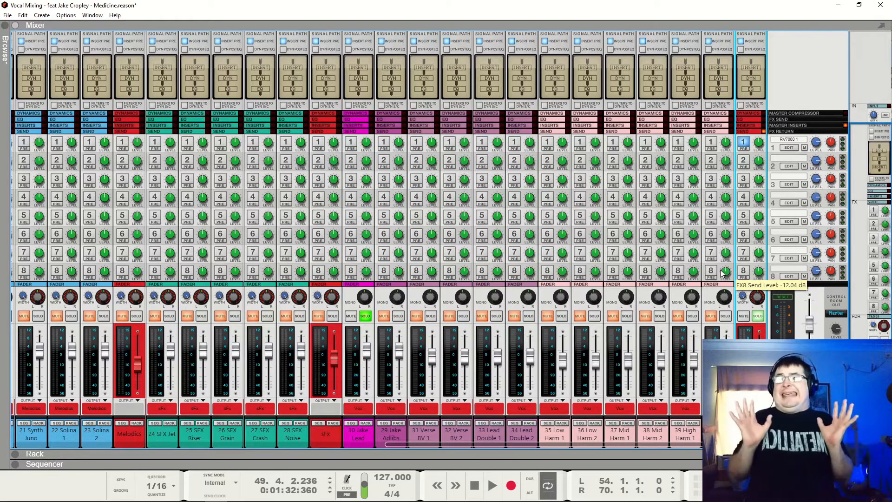
scroll(361, 289, up, 1)
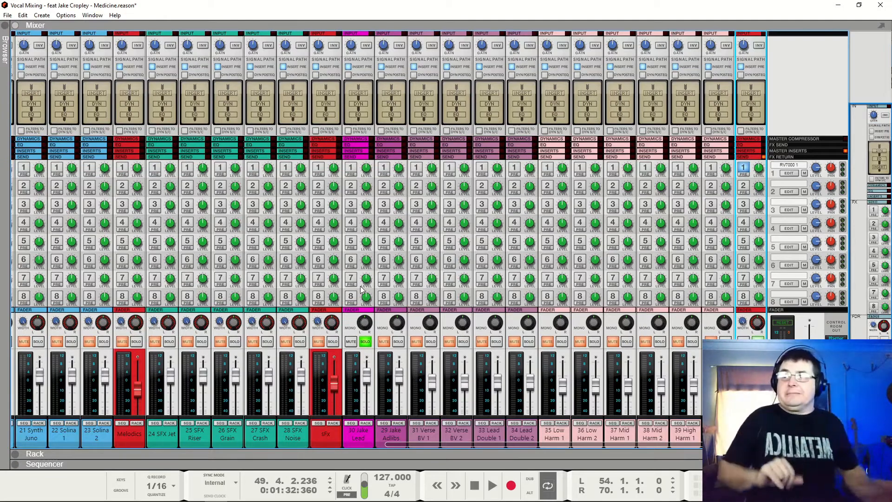
scroll(665, 364, down, 1)
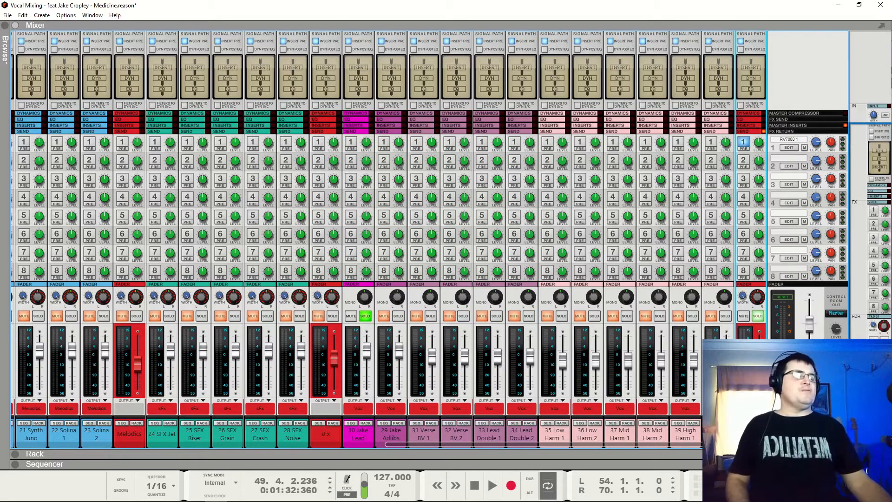
- Start playback and expand the RV7000's remote programmer in the rack
key(space)
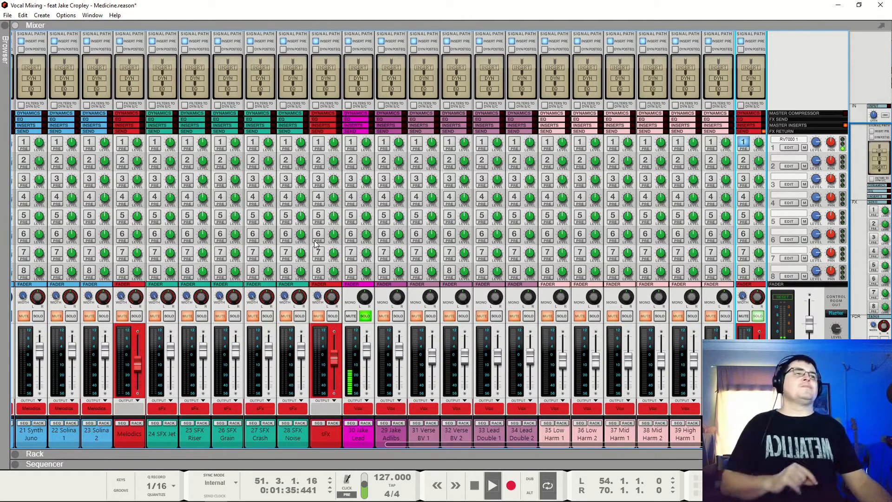
key(F6)
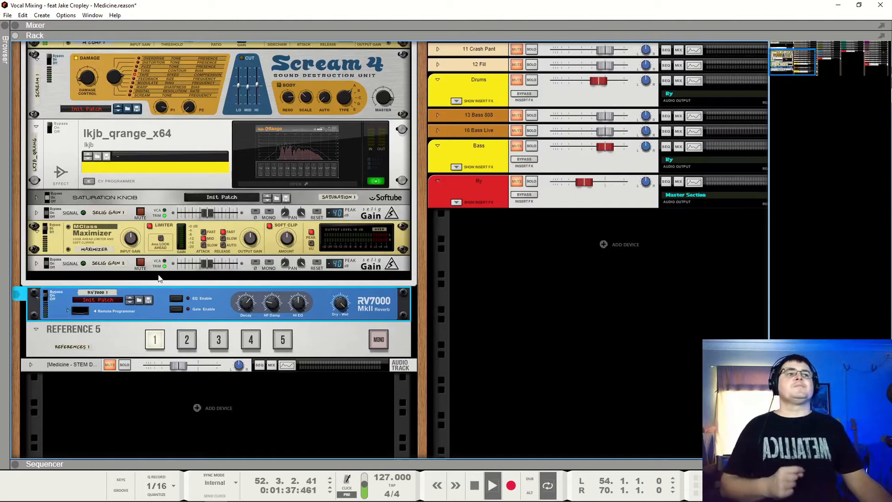
click(68, 310)
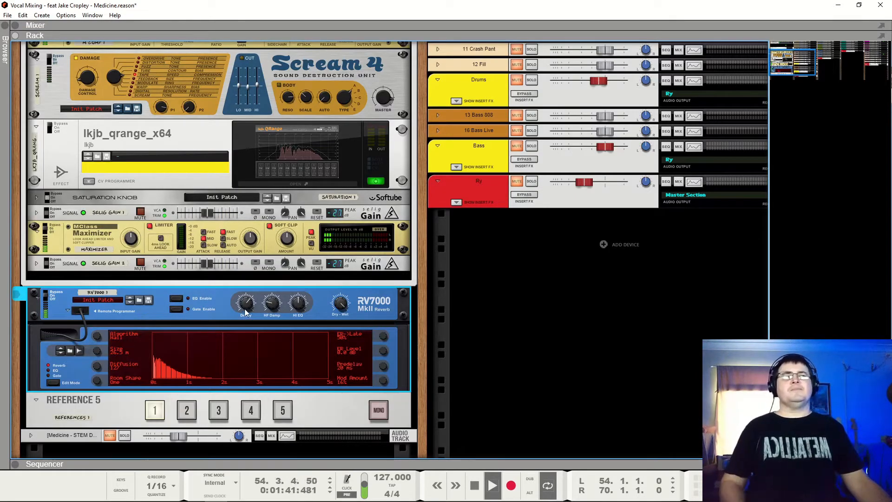
- Audition the RV7000's Room and Arena algorithms during playback, settling on Plate
key(space)
drag(98, 336, 132, 342)
key(space)
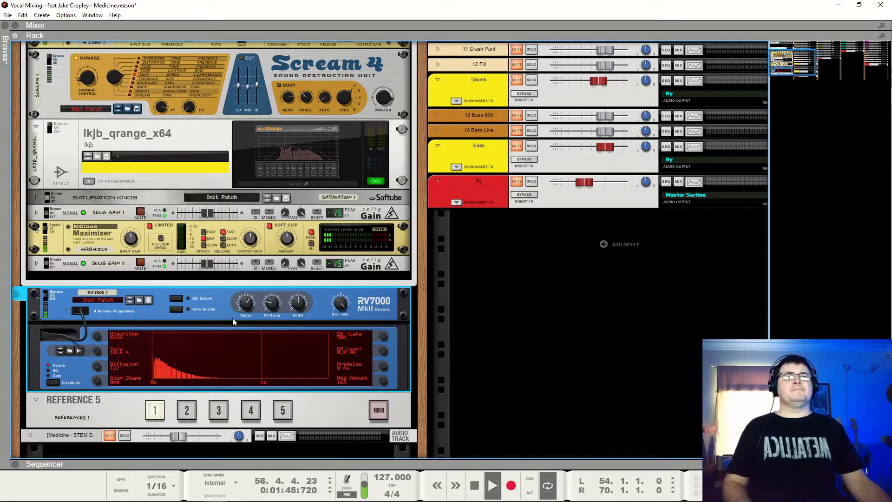
key(space)
drag(96, 336, 98, 303)
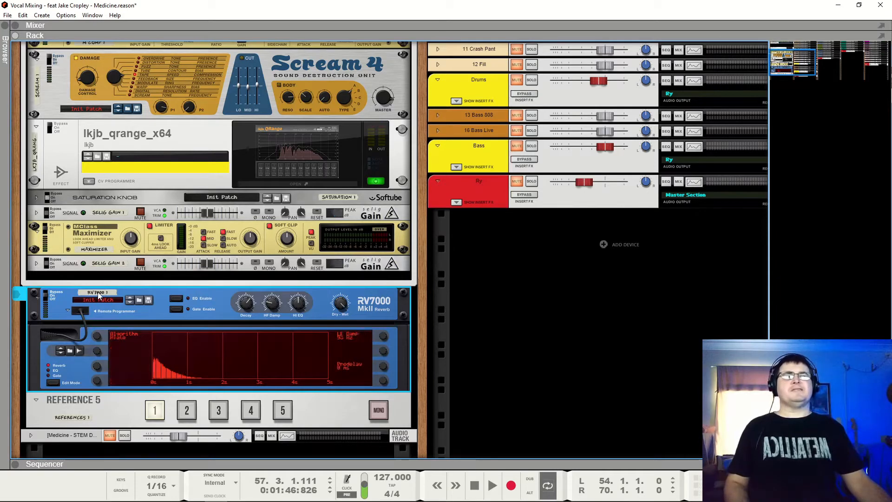
key(space)
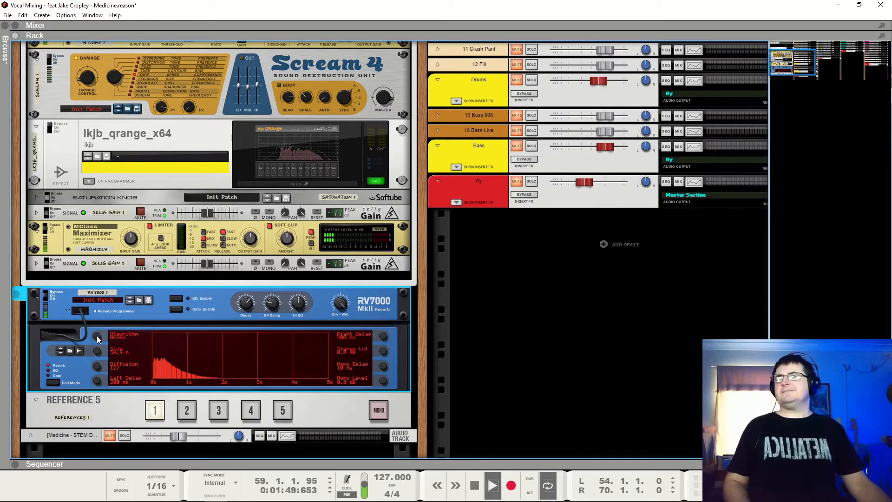
drag(98, 339, 102, 329)
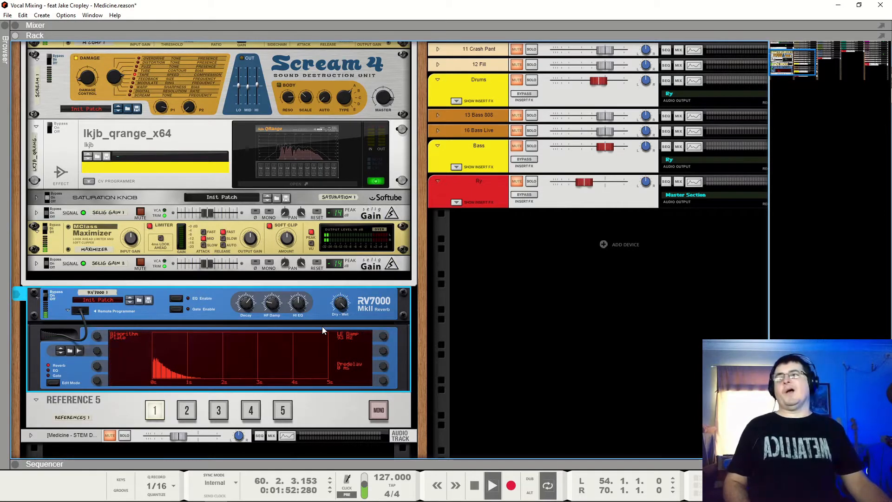
key(space)
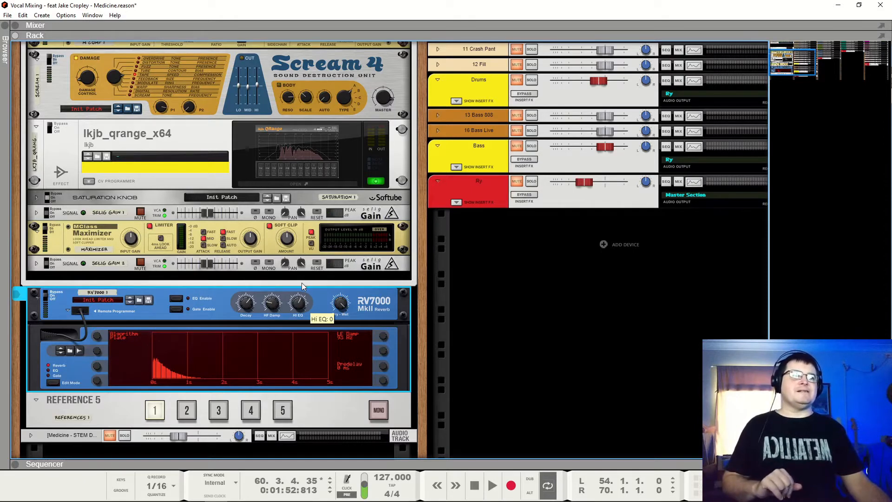
- Raise the RV7000's Hi EQ and set its predelay to 10 ms while listening to the vocals
key(space)
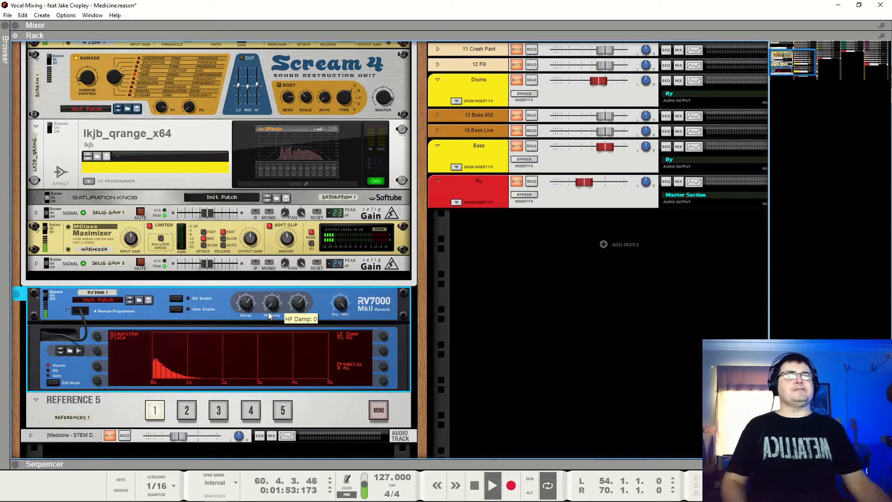
drag(301, 301, 291, 289)
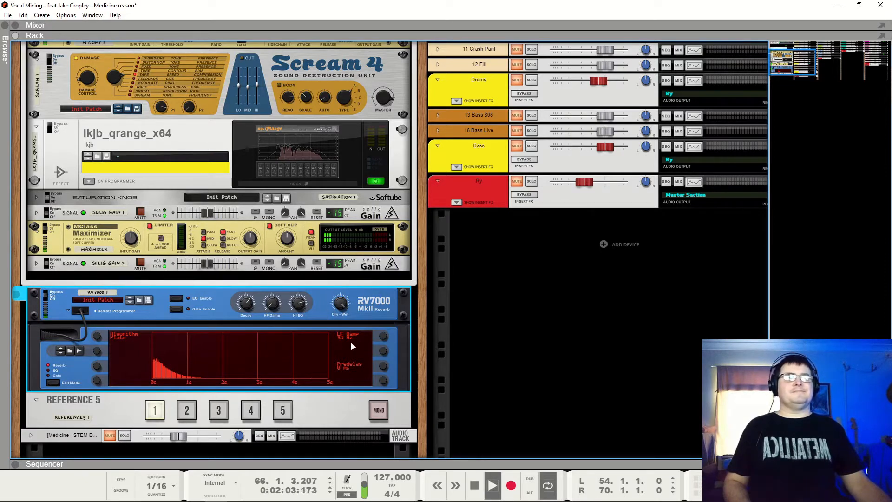
drag(384, 366, 384, 360)
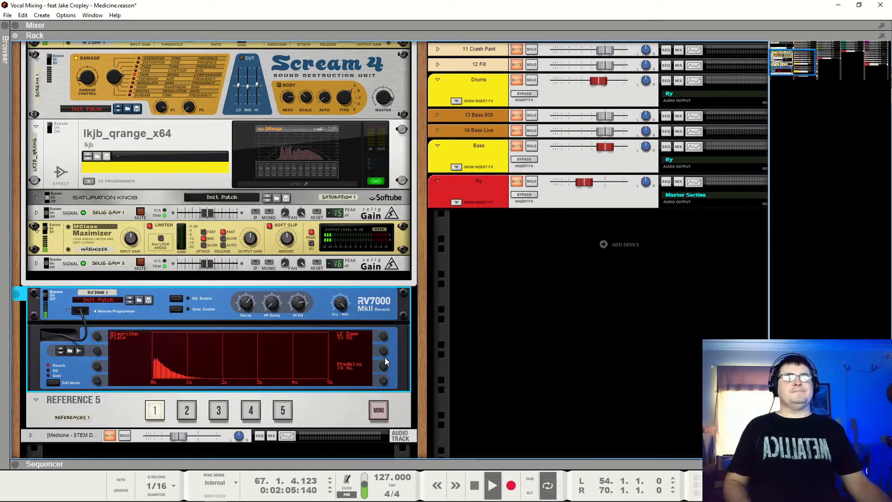
key(space)
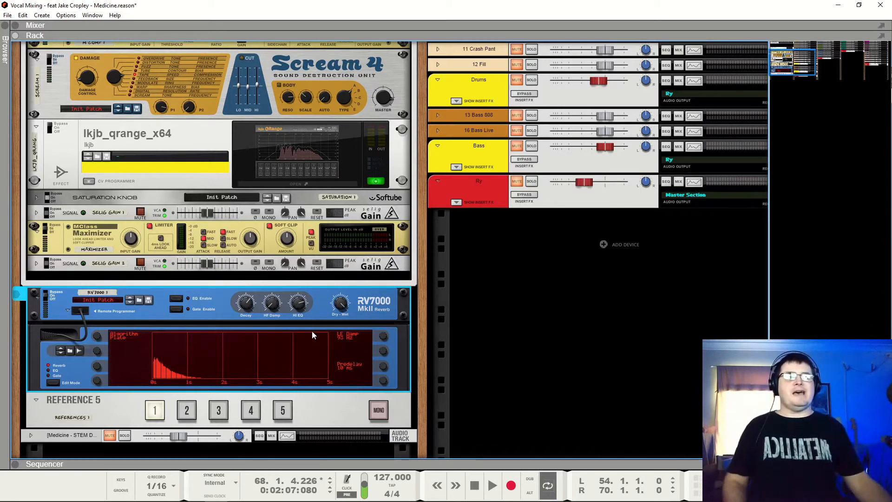
key(space)
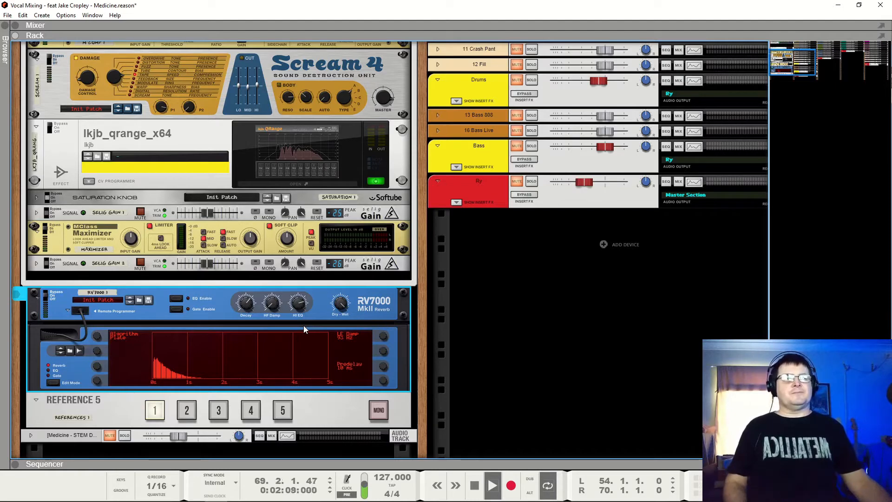
key(space)
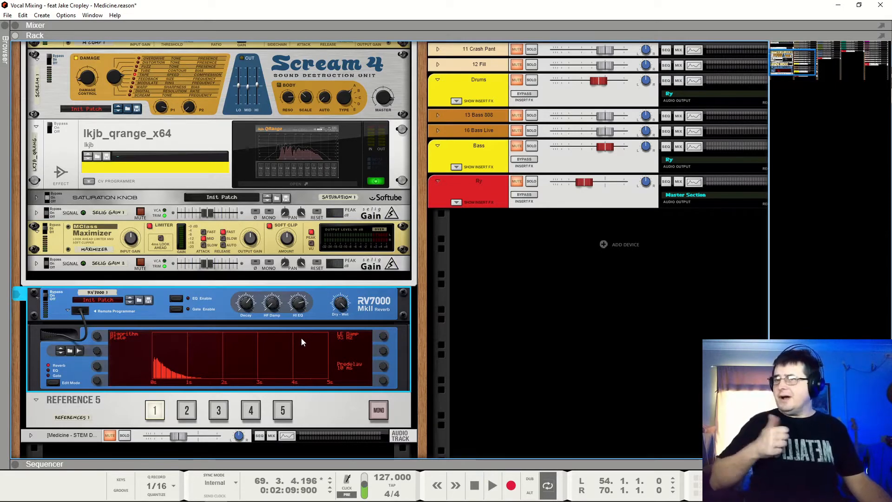
- Create a Benedict Roff-Marsh Rev-T1 effect from the master section and check its send connections on the back of the rack
right_click(386, 283)
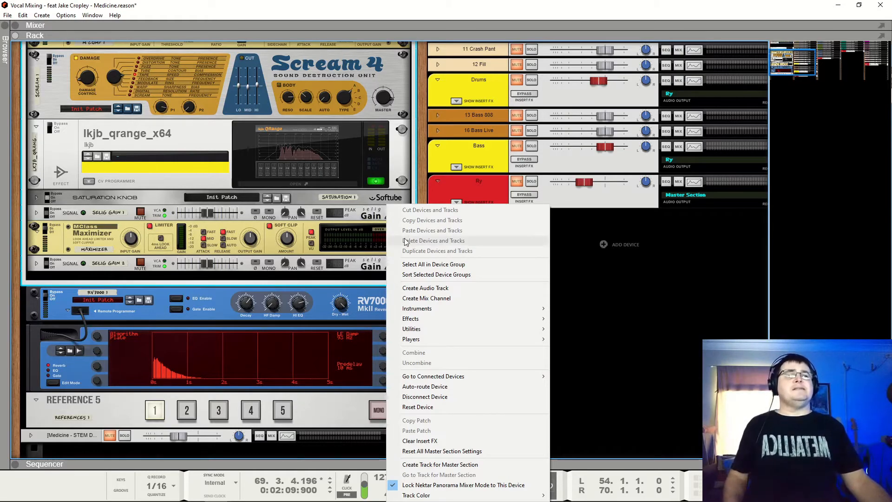
mouse_move(476, 312)
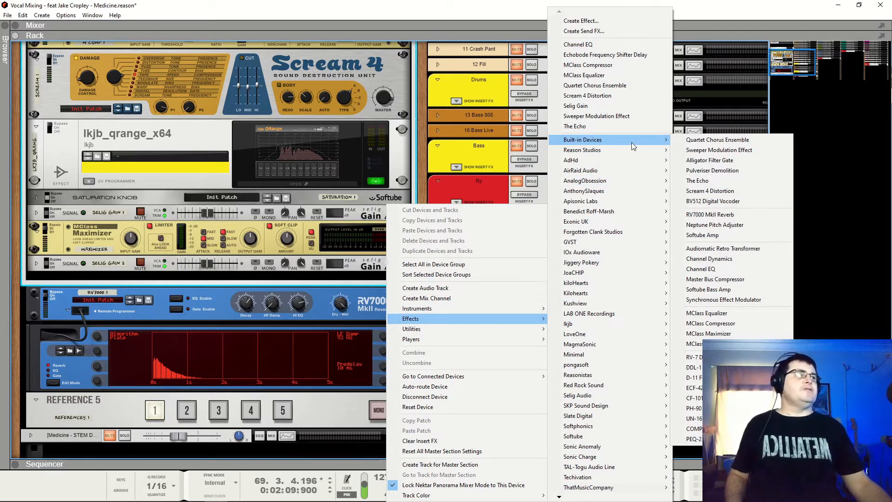
mouse_move(632, 212)
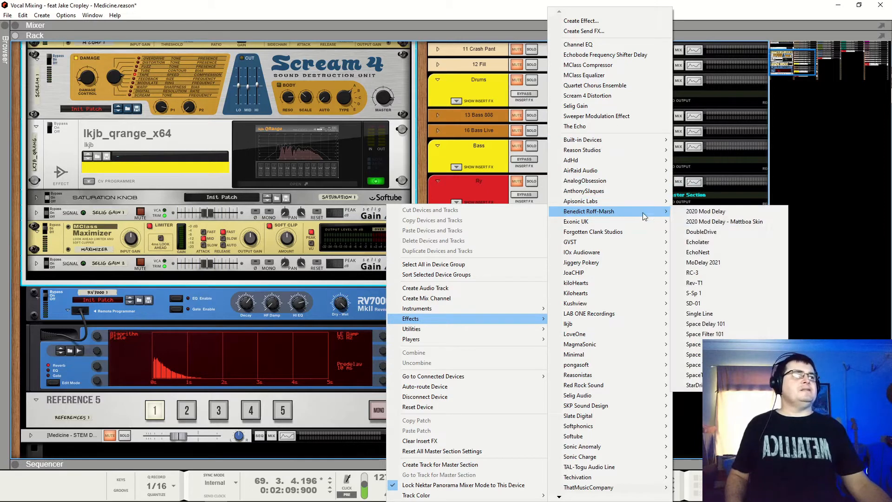
click(734, 281)
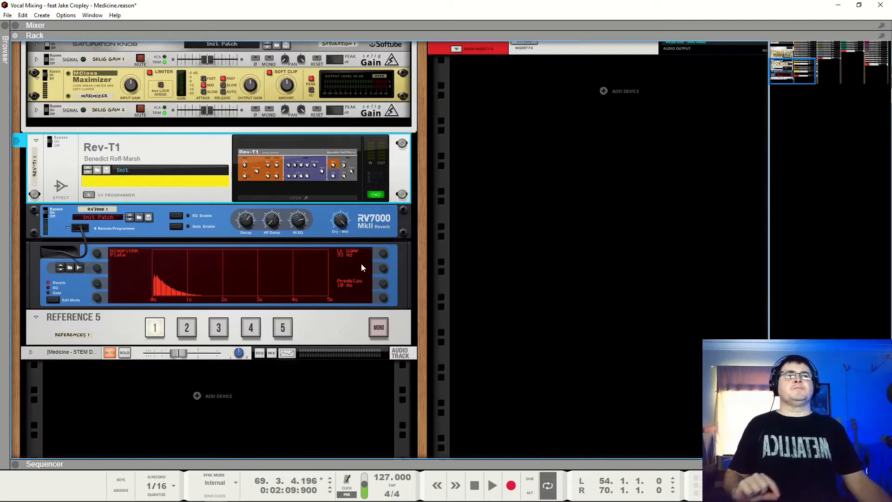
key(Tab)
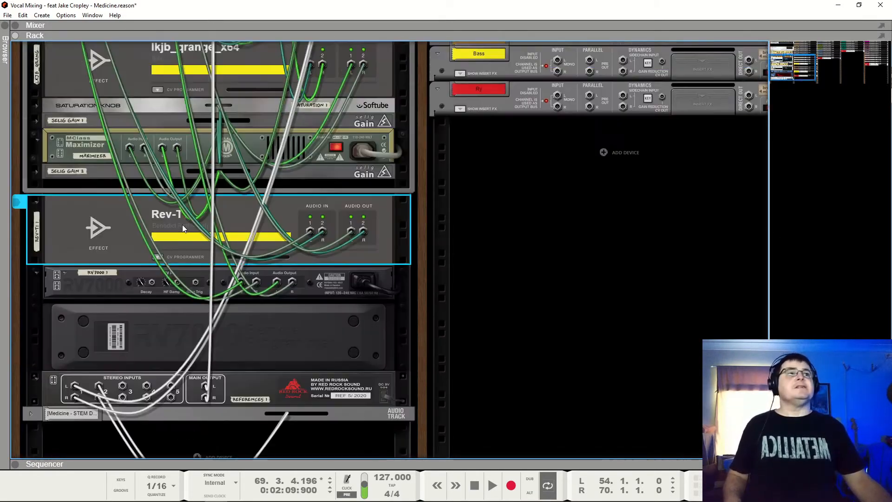
key(Tab)
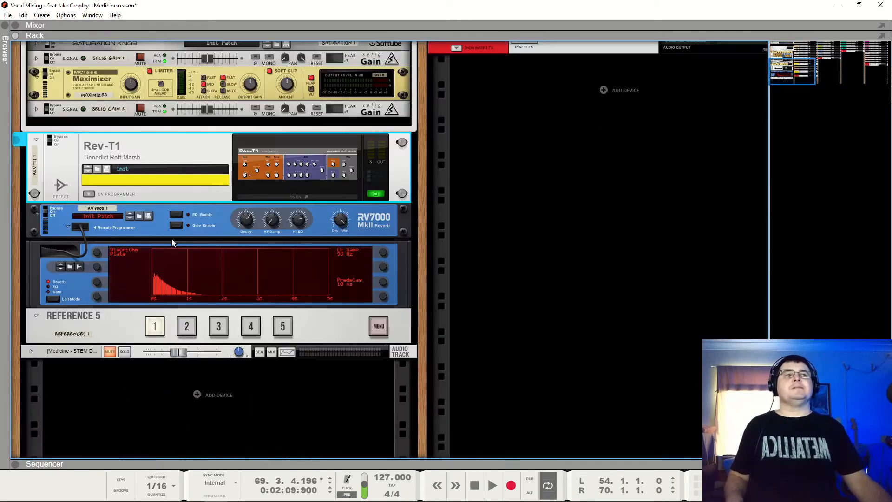
key(Tab)
scroll(127, 130, up, 4)
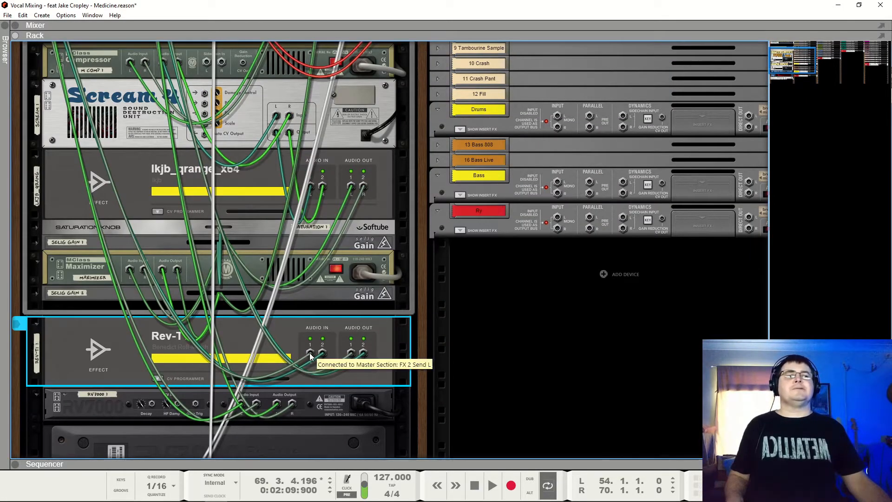
key(Tab)
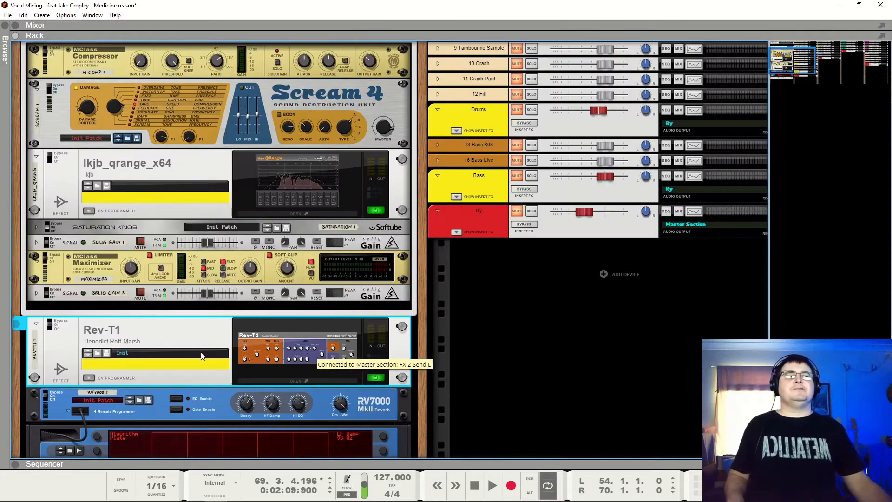
- Move the Rev-T1 below the RV7000 and open its editor window, set to stay open
drag(138, 328, 139, 455)
click(295, 370)
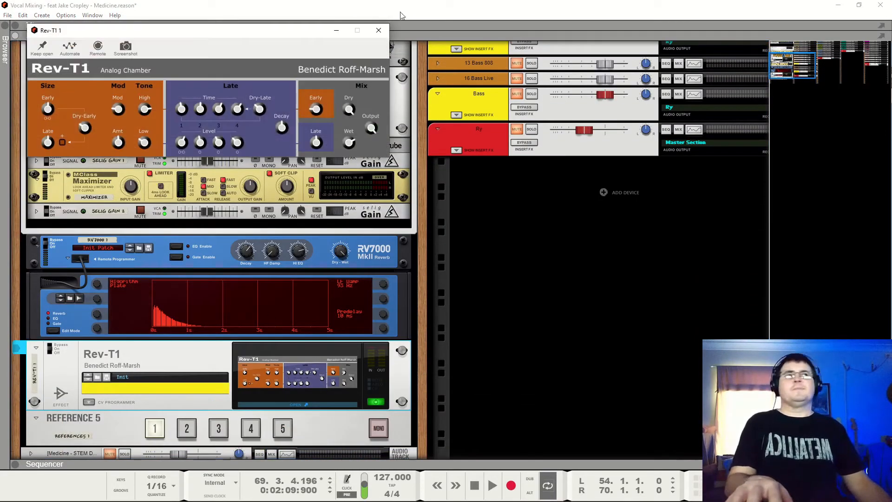
drag(239, 35, 411, 232)
click(210, 242)
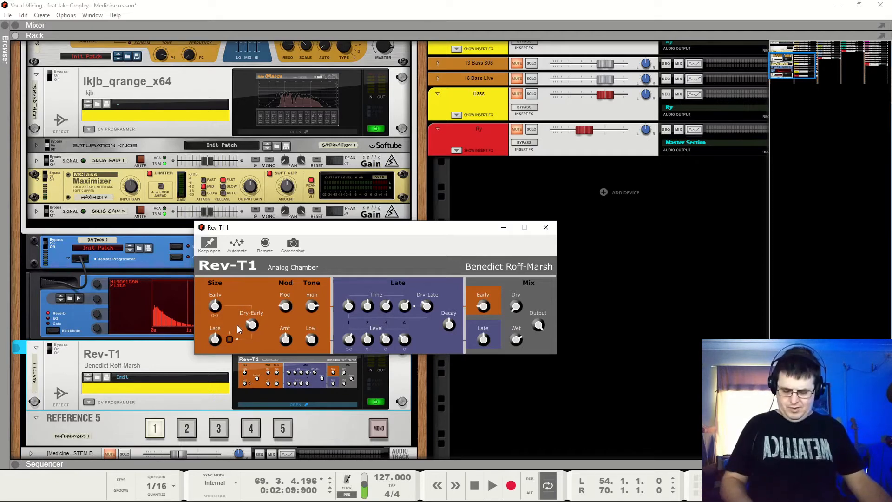
- Switch the Vox bus in the mixer from FX send 1 to FX send 2 and play back the vocals
key(F5)
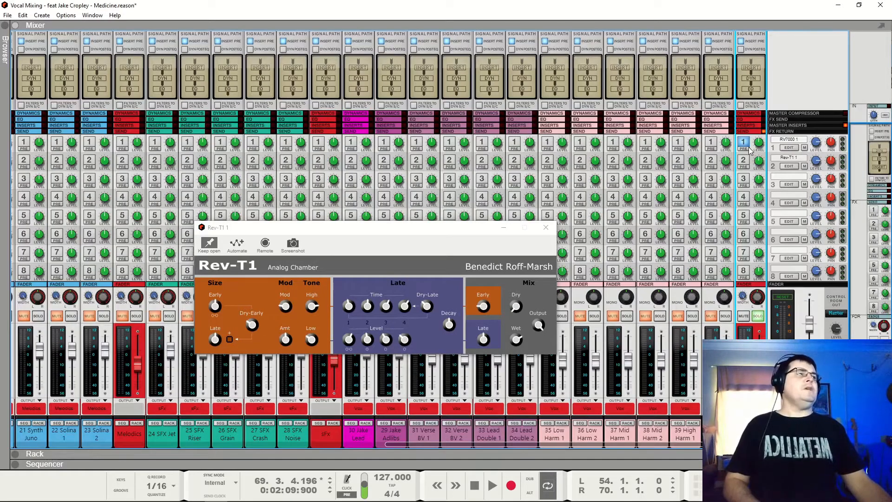
click(744, 160)
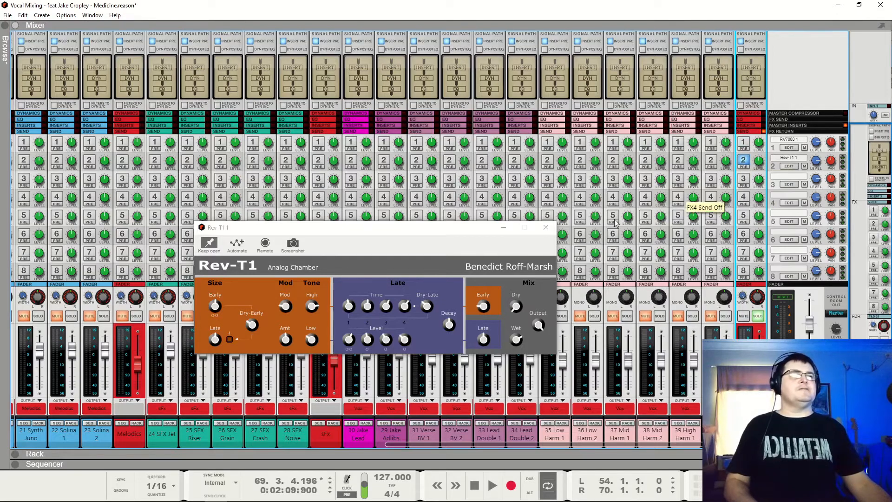
key(space)
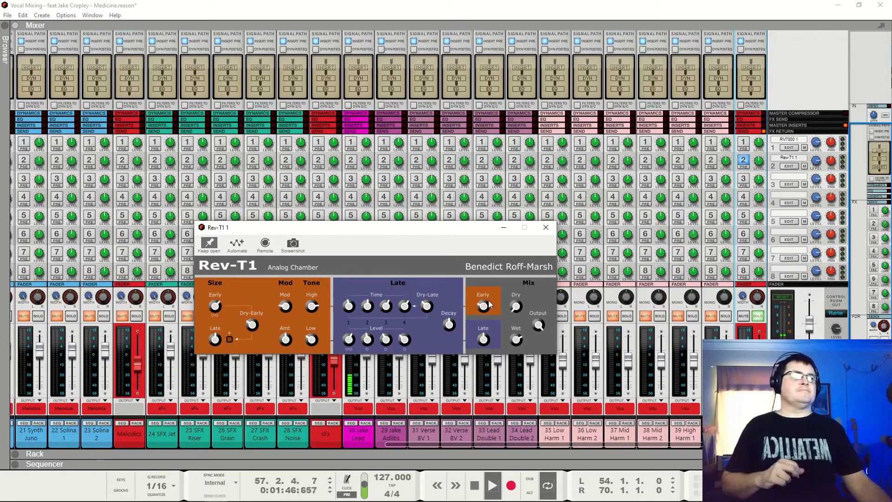
- Adjust the Rev-T1's early and late mix and its late reflections during playback, and turn FX send 1 back on for the Vox bus
drag(483, 306, 492, 254)
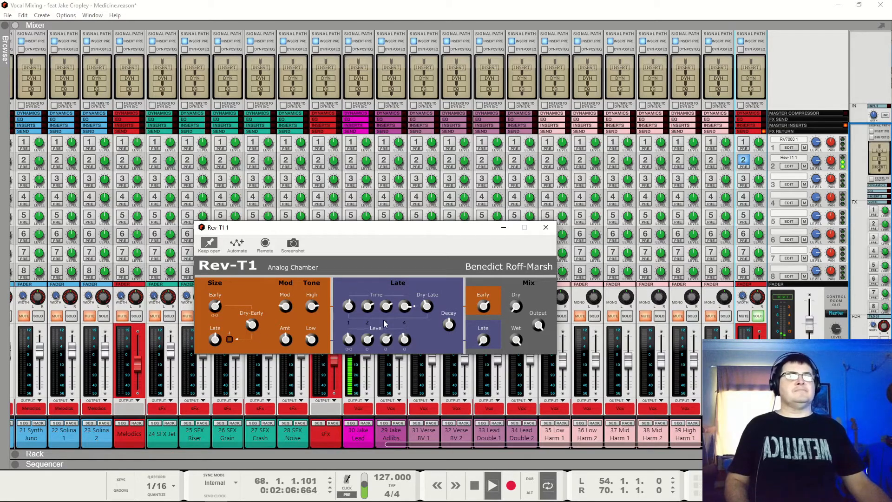
key(space)
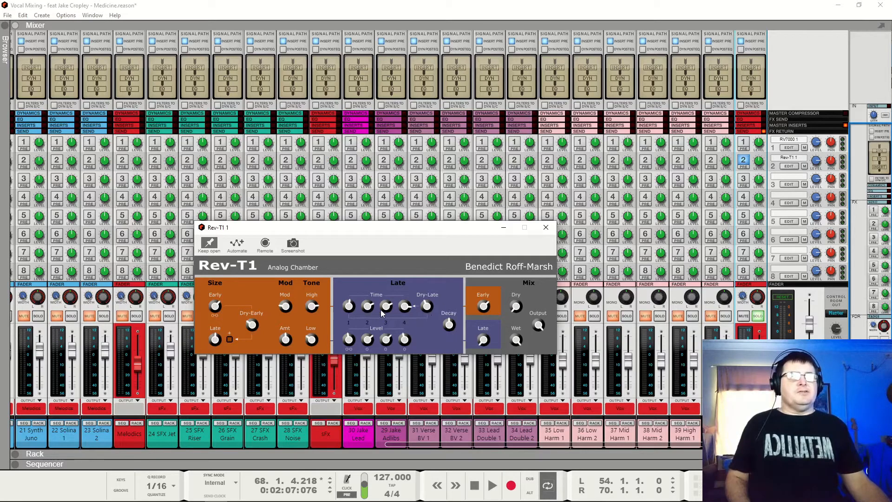
key(space)
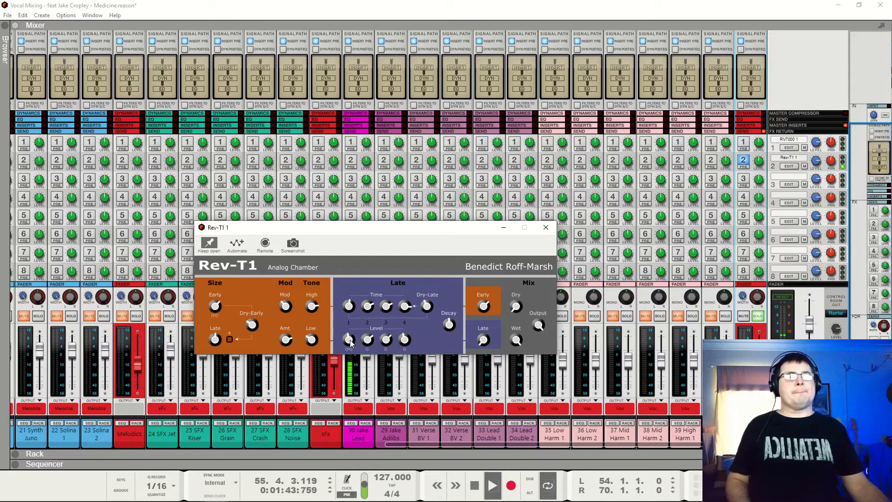
click(229, 340)
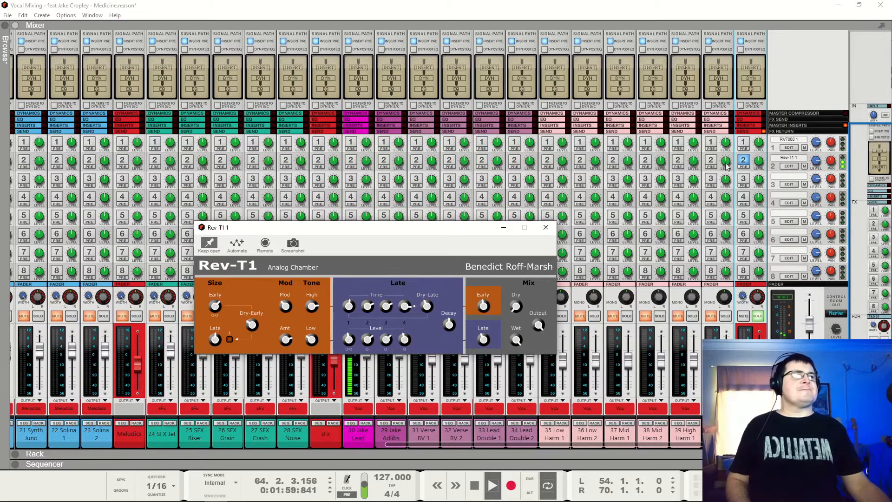
click(745, 145)
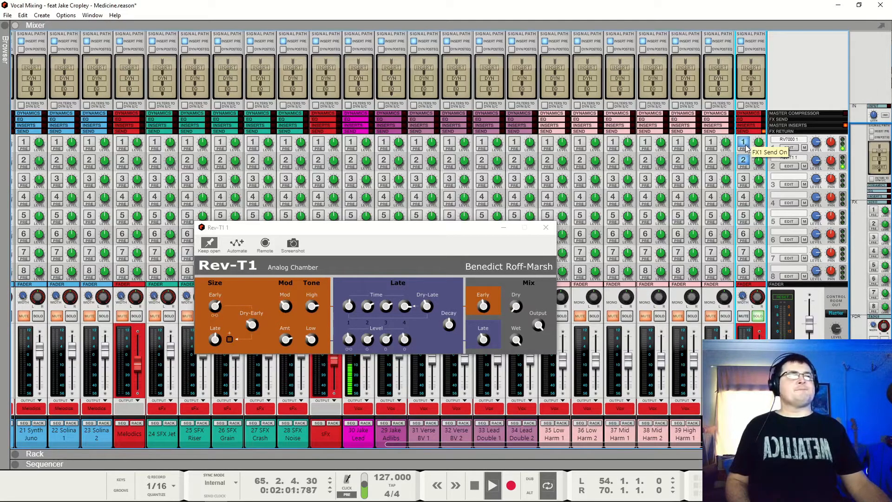
- Compare the vocals with FX send 2 off and on for the Vox bus, close the Rev-T1 editor, and stop playback
click(745, 161)
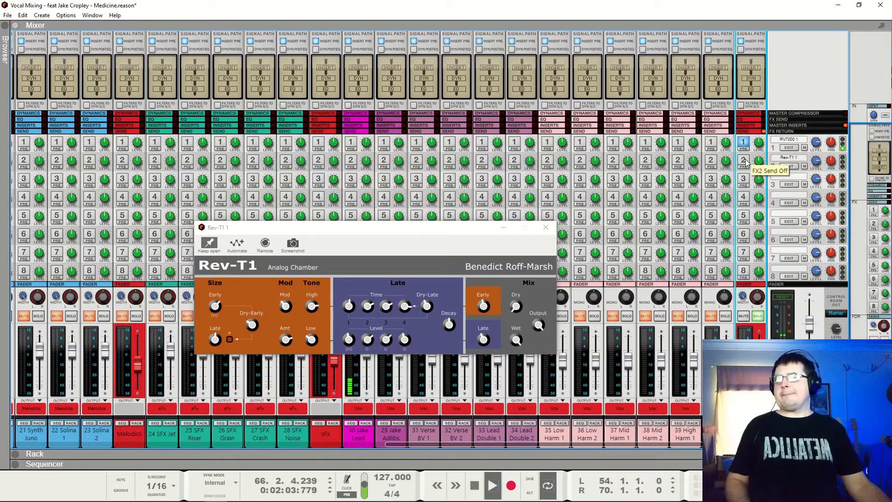
click(745, 161)
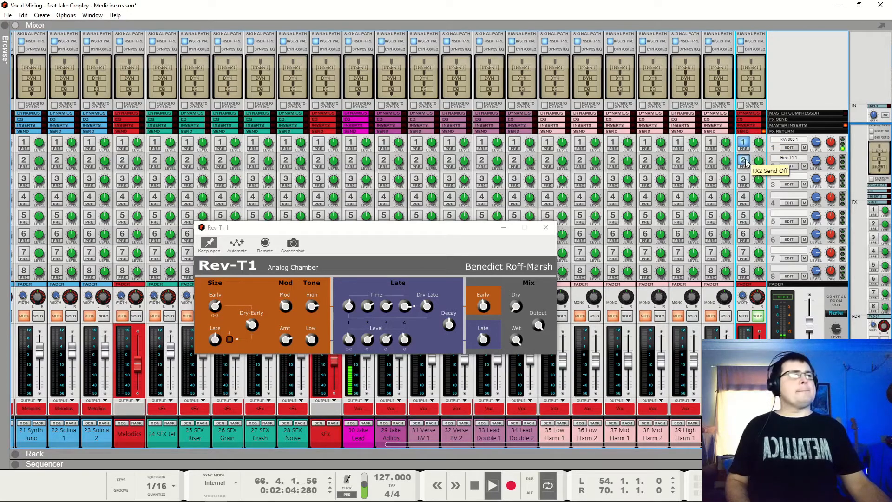
click(546, 229)
key(space)
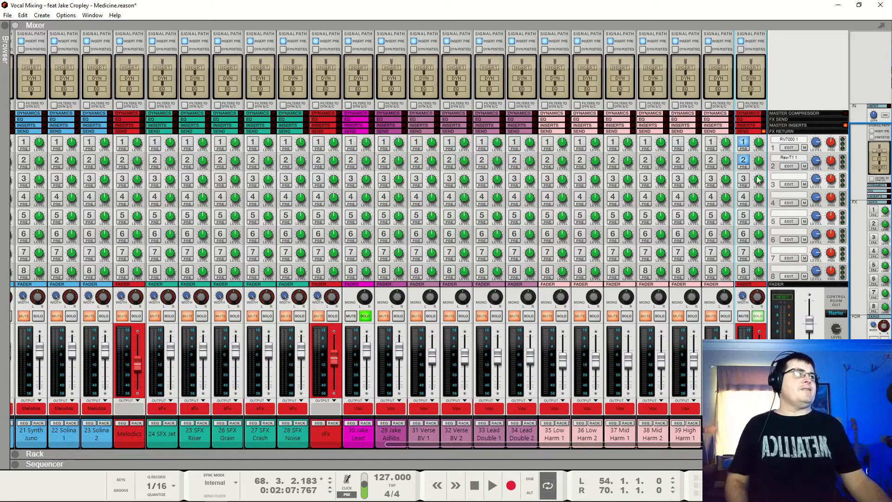
- Set the control room output to Return 1 and play back the RV7000 reverb on its own
click(836, 315)
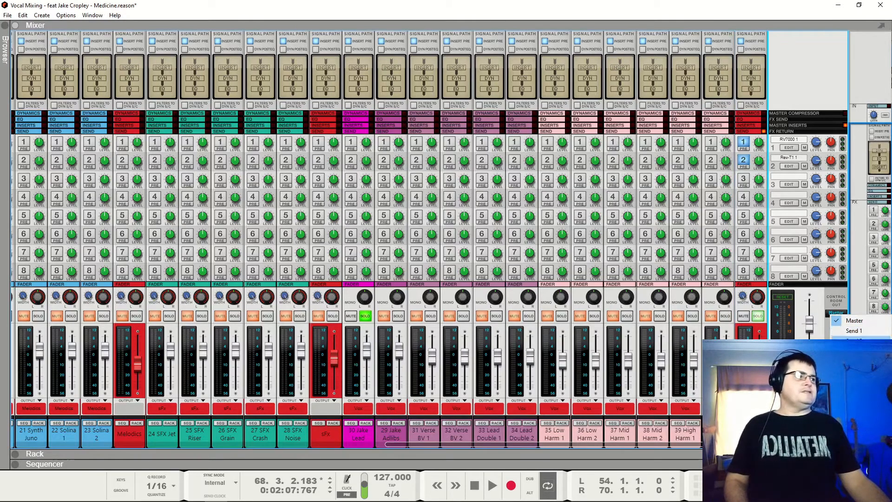
click(856, 412)
key(space)
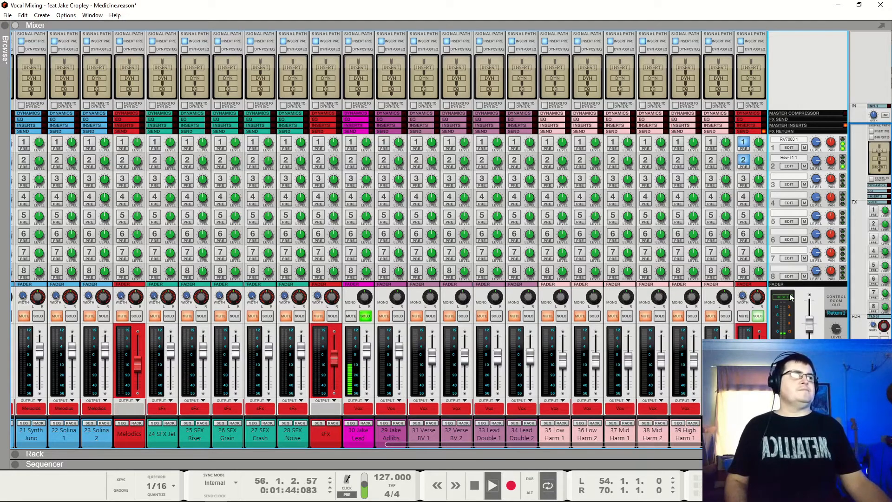
key(space)
- Set the control room output to Return 2 and play back the Rev-T1 reverb on its own
click(835, 315)
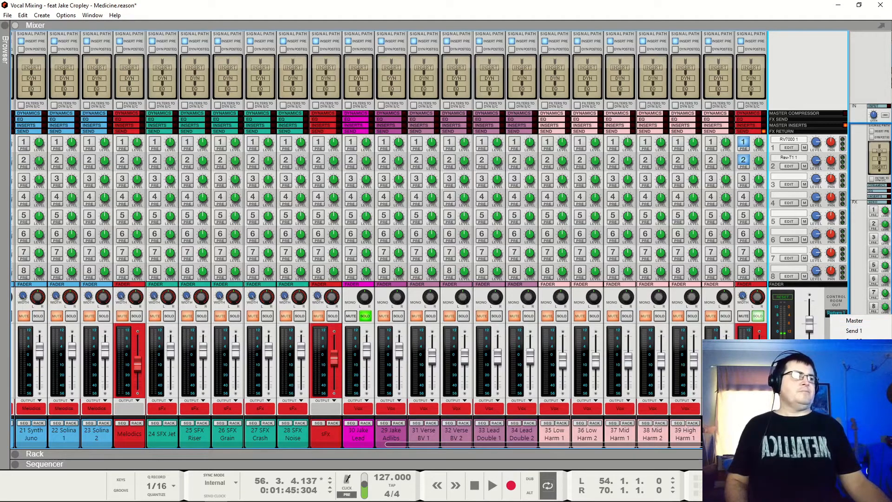
click(854, 423)
key(space)
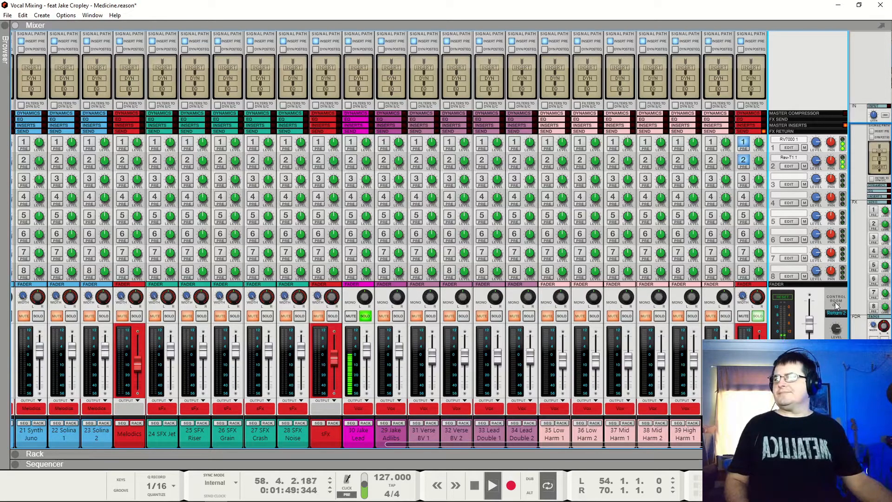
key(space)
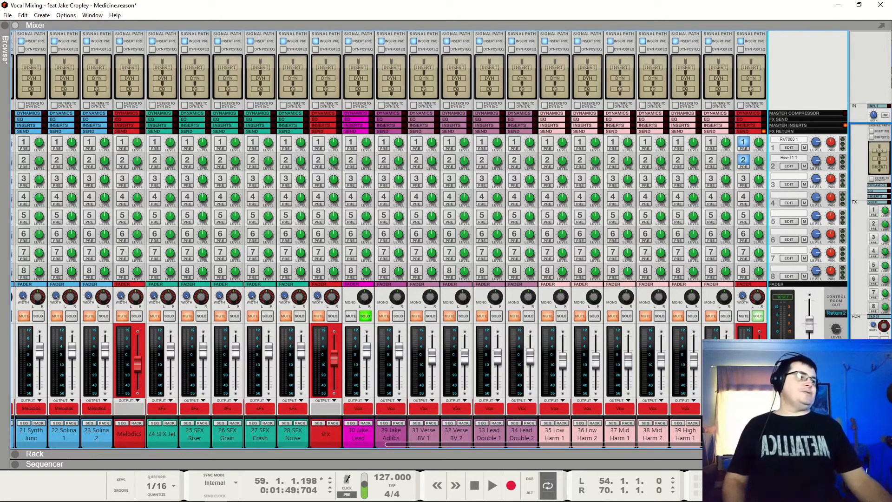
- Adjust the Vox bus's FX send levels during playback and return the control room output to Master
key(space)
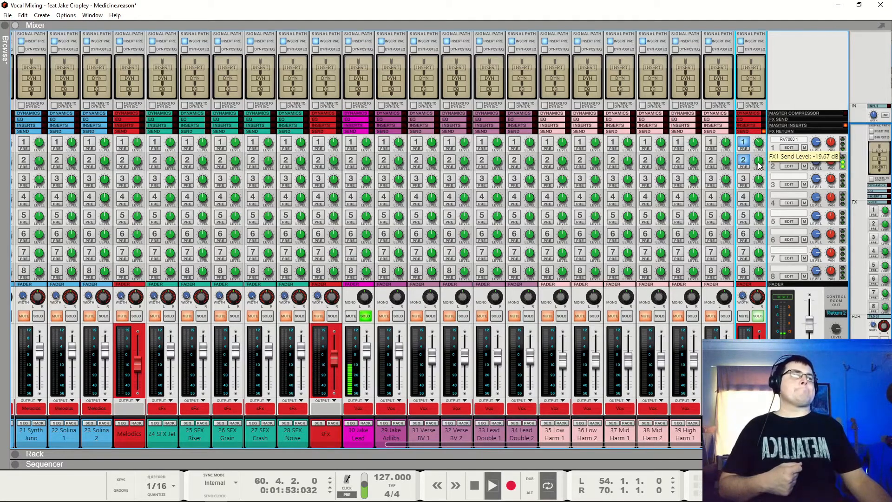
mouse_move(759, 166)
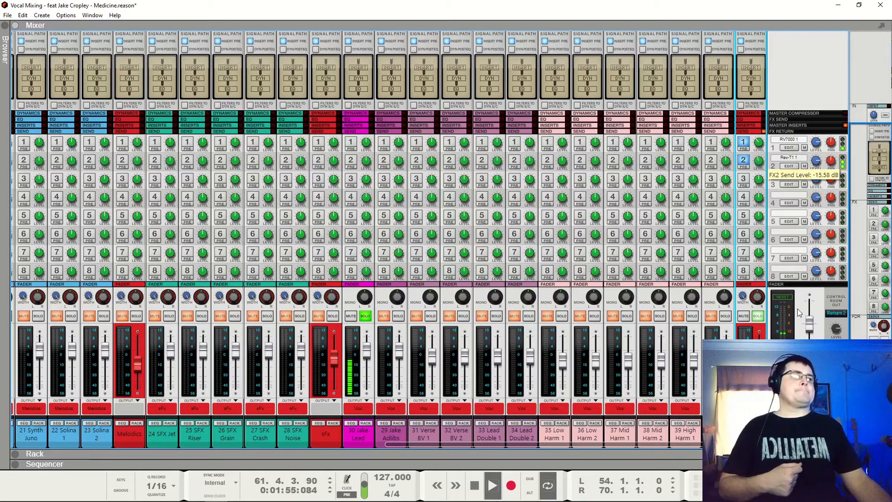
click(837, 313)
click(842, 317)
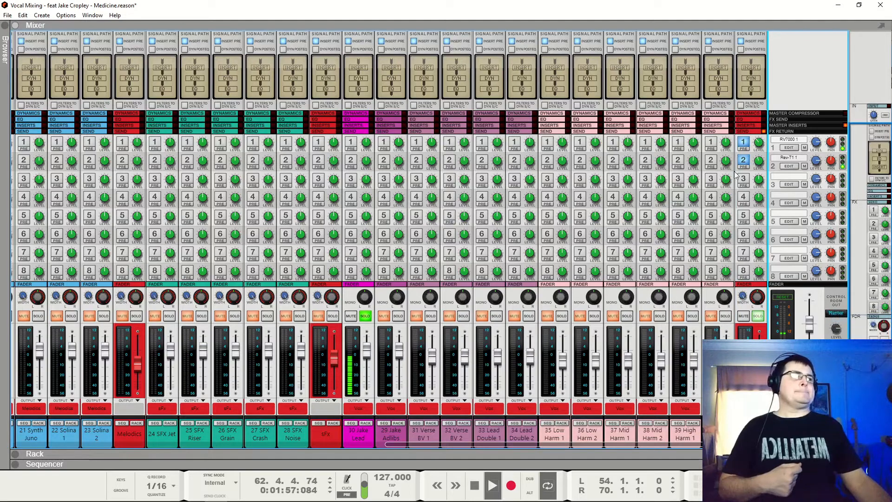
mouse_move(762, 143)
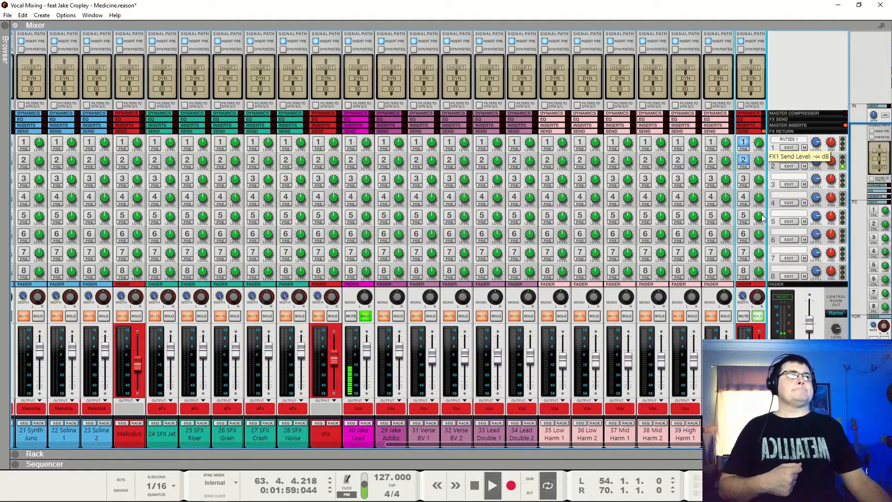
drag(763, 138, 753, 155)
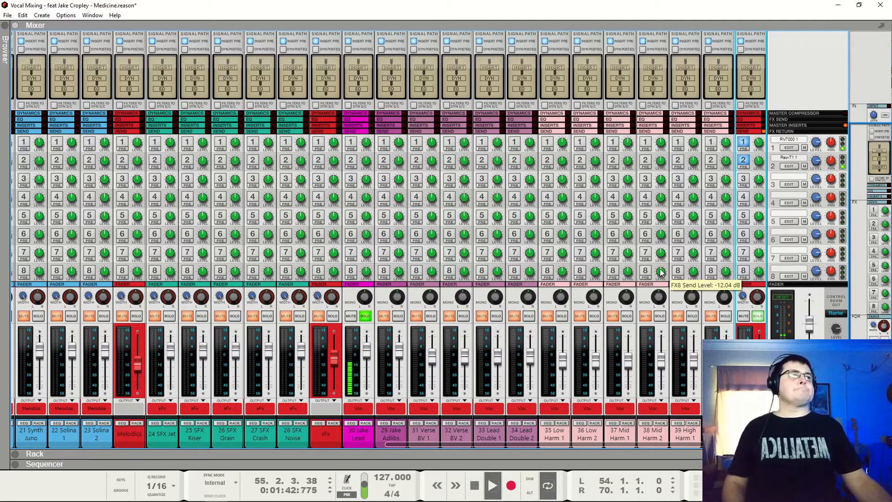
key(space)
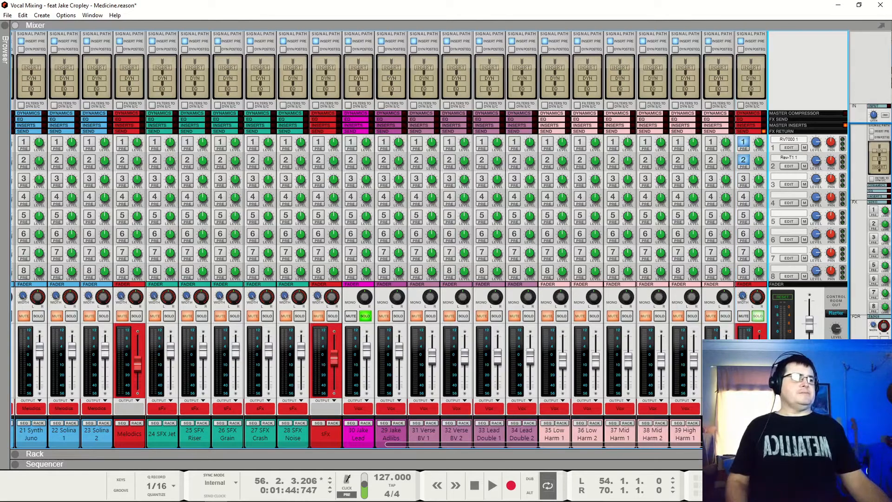
- Clear all solos, play the full mix, and turn on FX sends 1 and 2 for the sFx and Melodics buses
click(836, 372)
key(space)
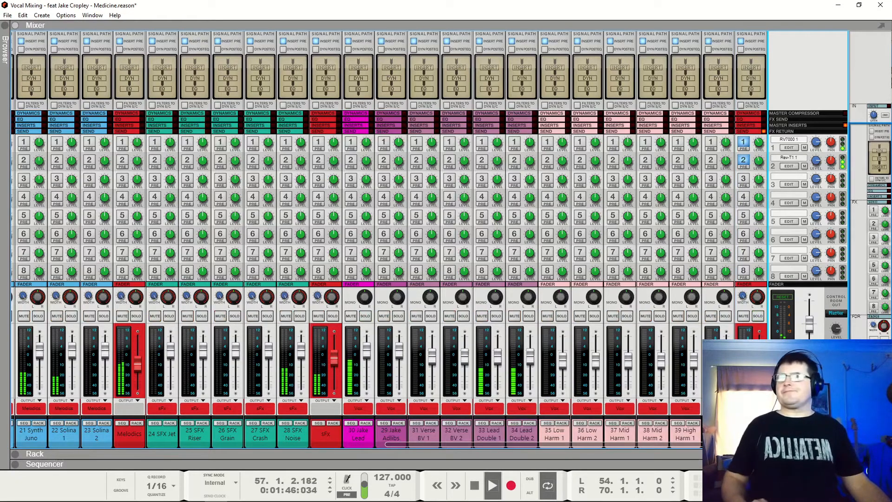
click(331, 158)
click(318, 142)
click(318, 160)
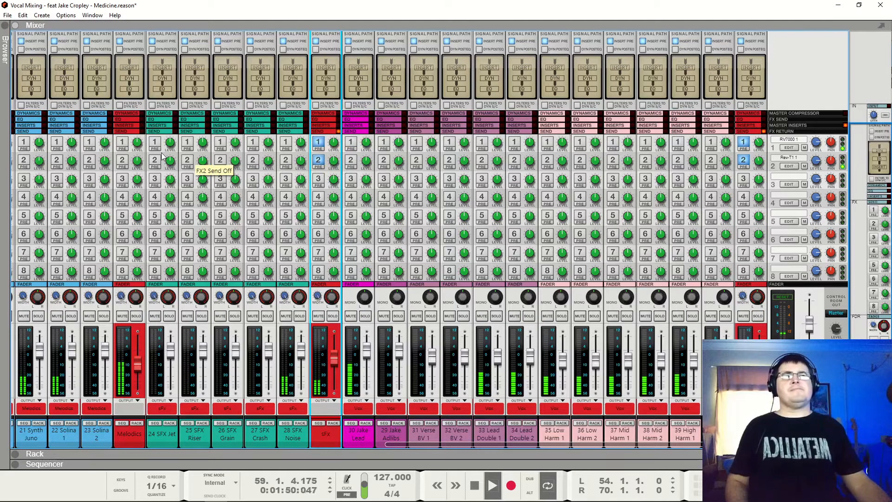
click(122, 142)
click(122, 160)
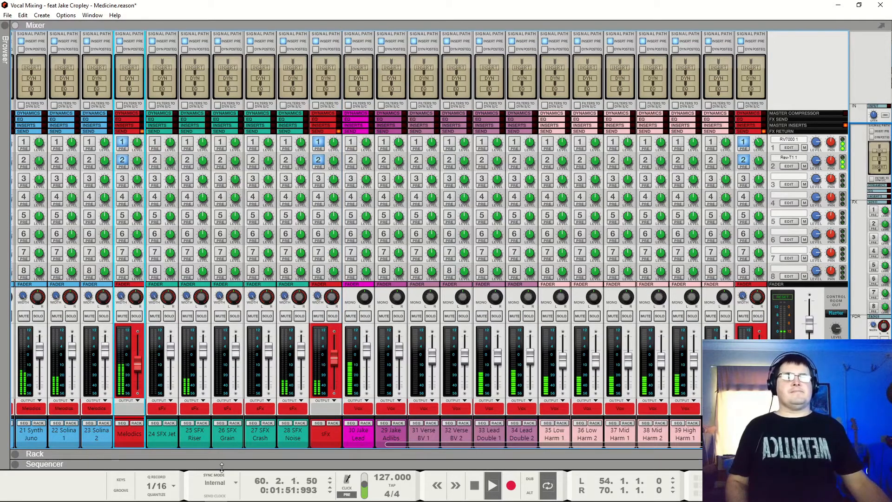
- Turn on FX sends 1 and 2 for the Ry bus and adjust its send level
drag(388, 444, 159, 459)
click(268, 145)
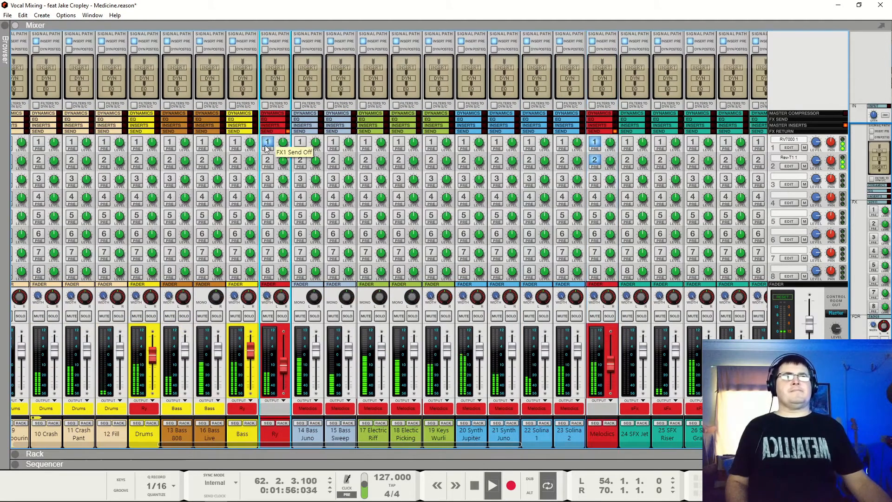
click(268, 160)
drag(281, 156, 281, 158)
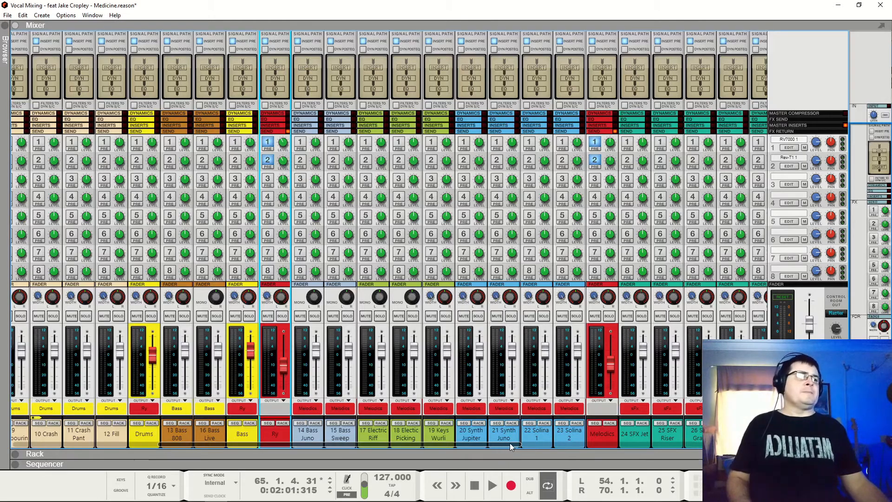
- Mute the Vox bus and compare the instrumental playback with the FX 1 and FX 2 returns muted and unmuted
drag(506, 443, 749, 444)
click(715, 317)
key(space)
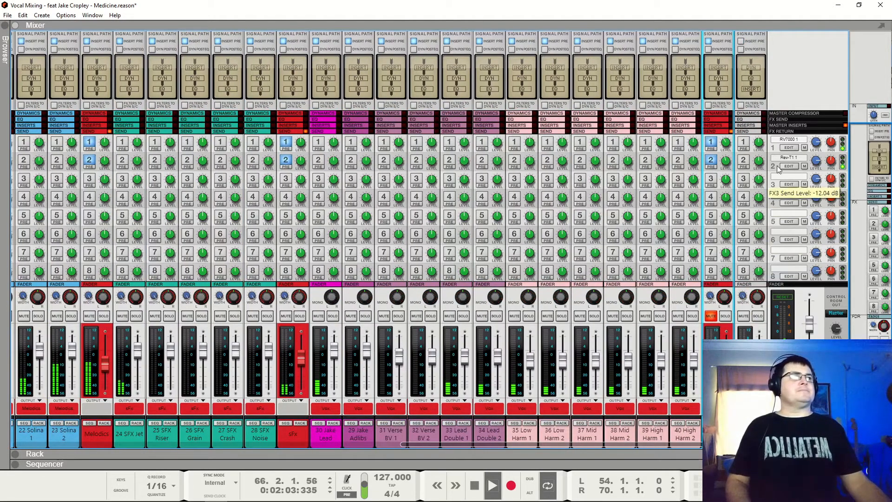
click(806, 148)
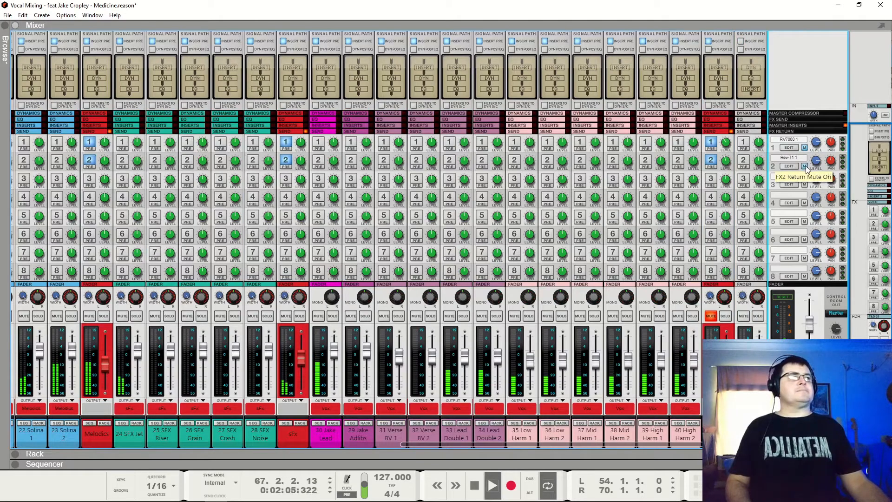
click(805, 148)
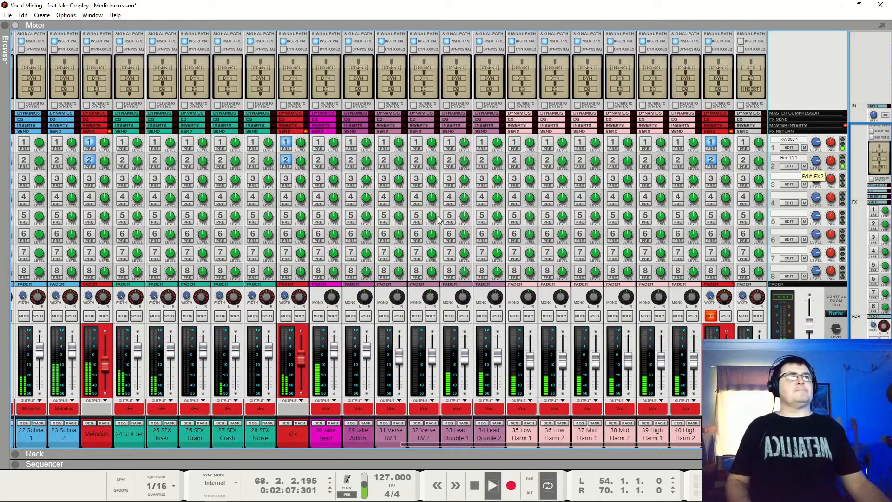
key(space)
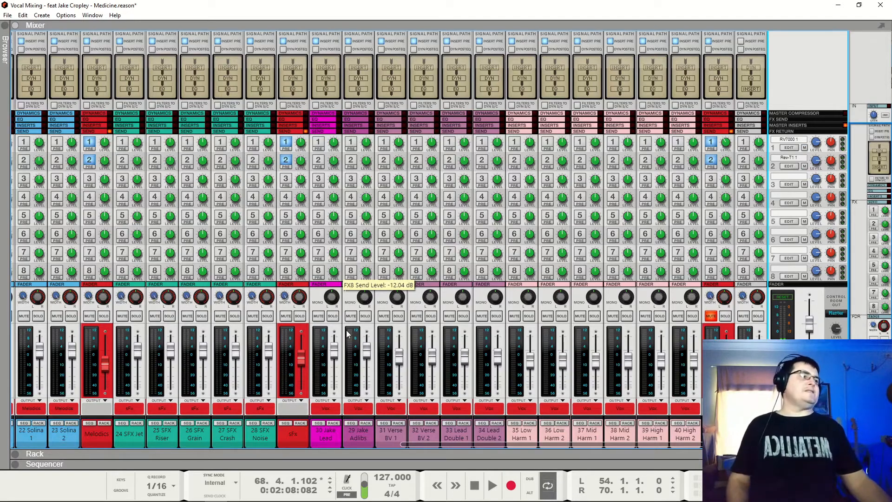
- Unmute and solo the Vox bus, and compare its playback with FX sends 1 and 2 off and on
click(711, 317)
click(726, 316)
key(space)
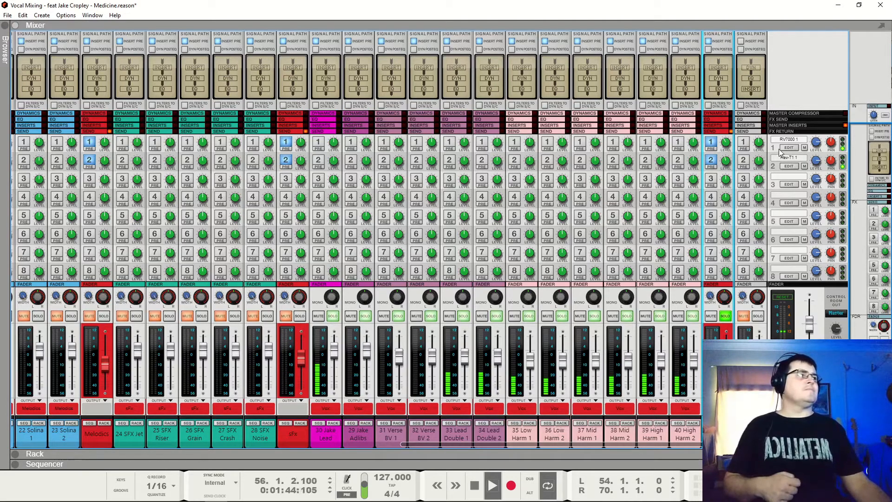
click(711, 142)
click(712, 161)
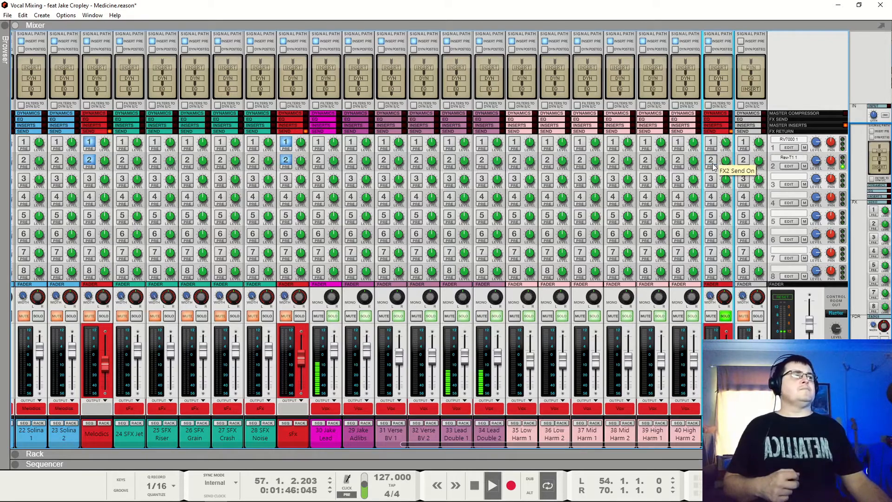
click(711, 141)
click(711, 160)
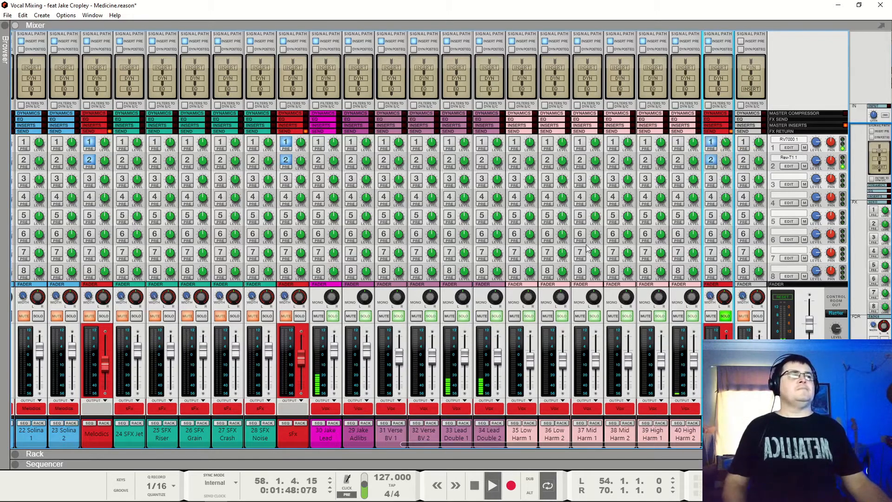
key(space)
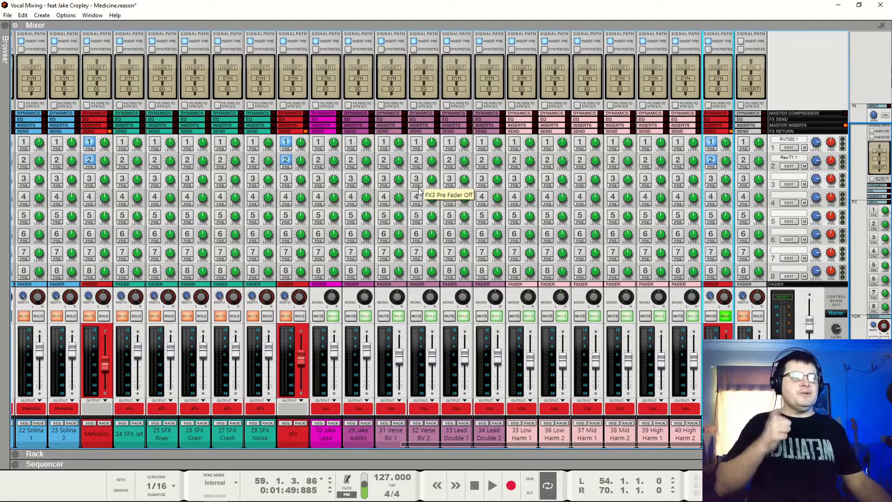
- Solo the lead vocal channel 30 briefly, release it, and clear the Vox bus solo
click(326, 432)
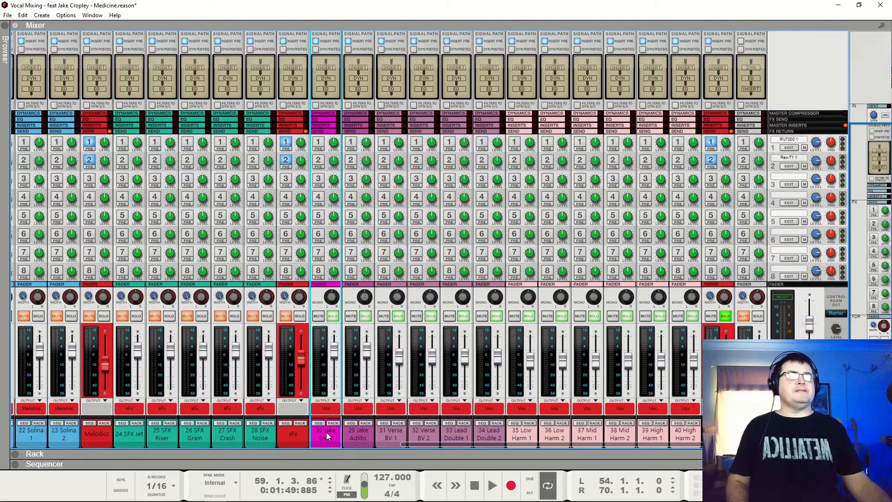
click(333, 317)
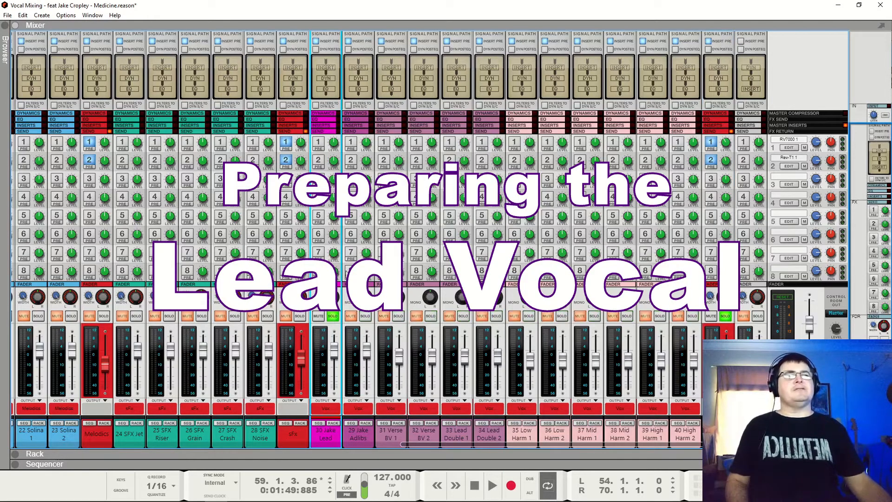
click(334, 317)
click(726, 316)
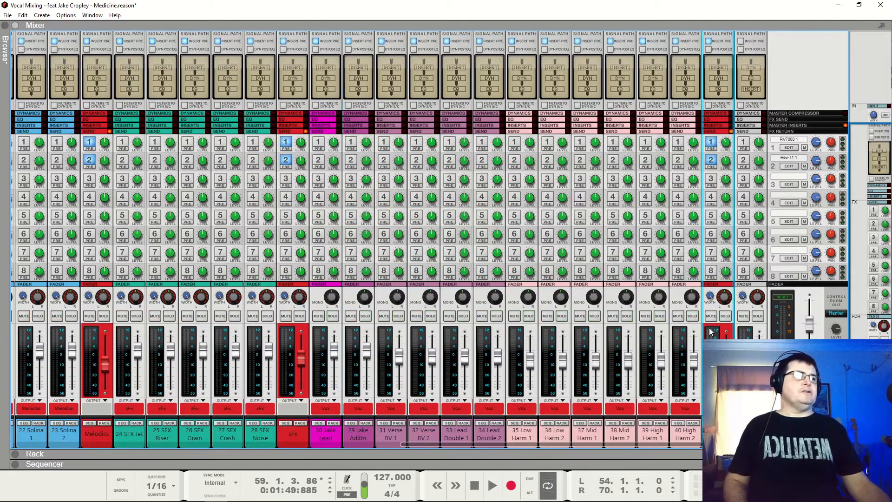
- Select the backing vocal channels from the ad-libs through 40 High Harm 2 and lower their faders together
click(370, 355)
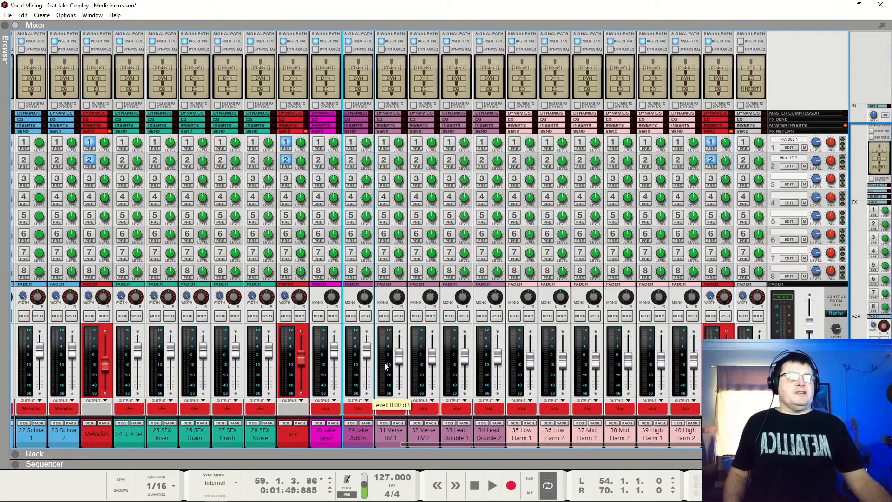
shift+click(695, 364)
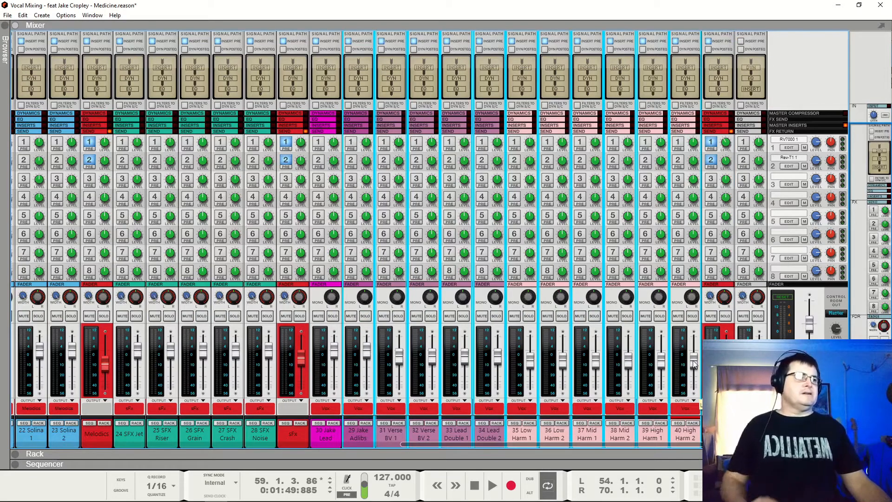
drag(694, 364, 694, 383)
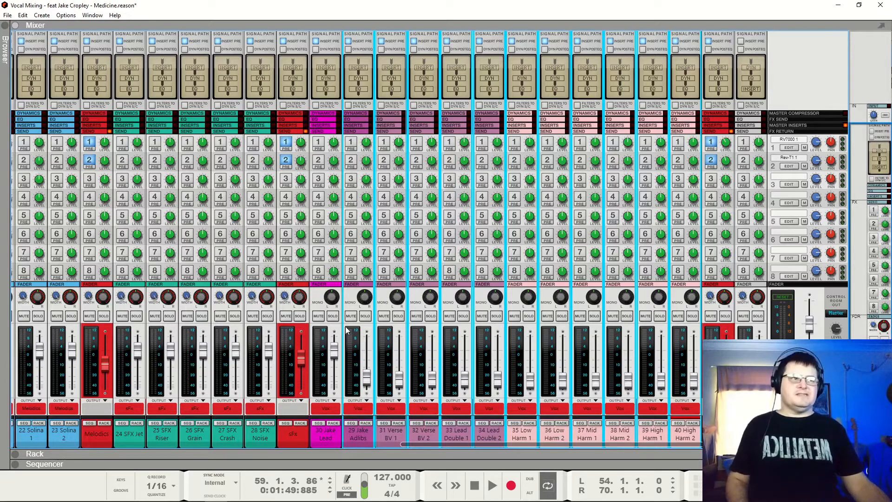
- Play the mix and lower the sFx and Melodics bus faders together, with Melodics at about -16.88 dB
key(space)
click(299, 359)
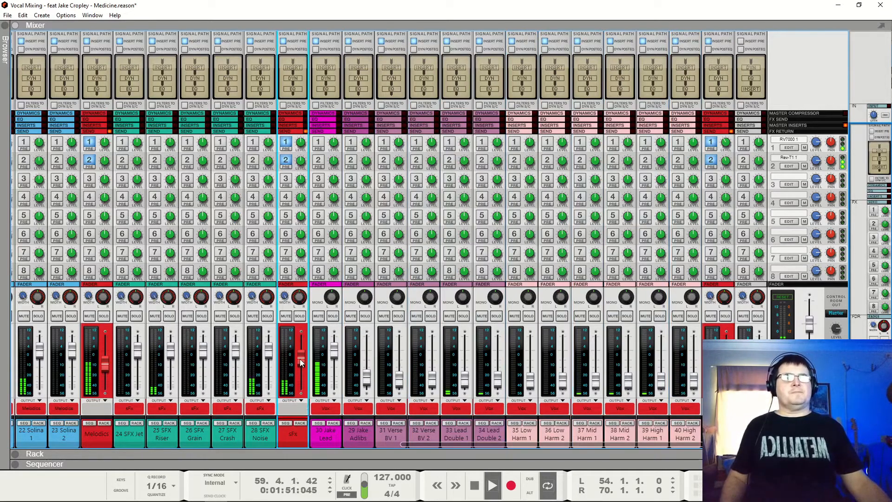
drag(104, 365, 106, 374)
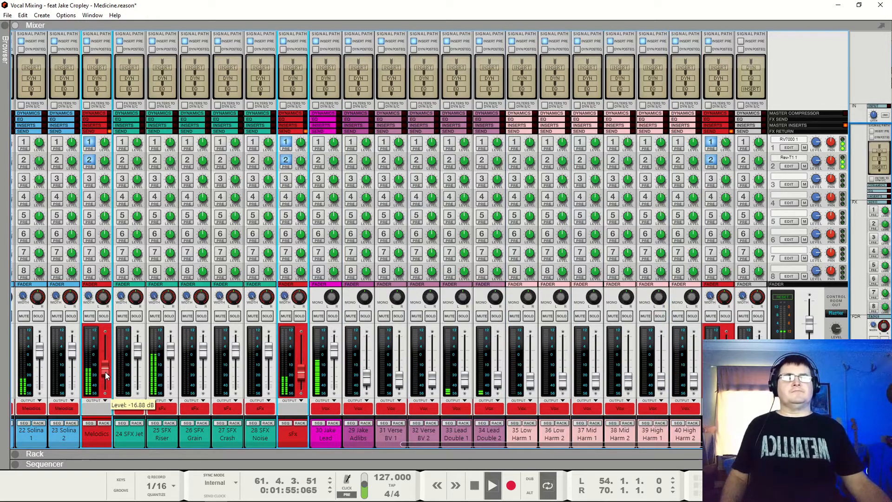
- Lower the Melodics bus fader to about -26.65 dB and the Ry bus fader to about -35.63 dB during playback
click(117, 431)
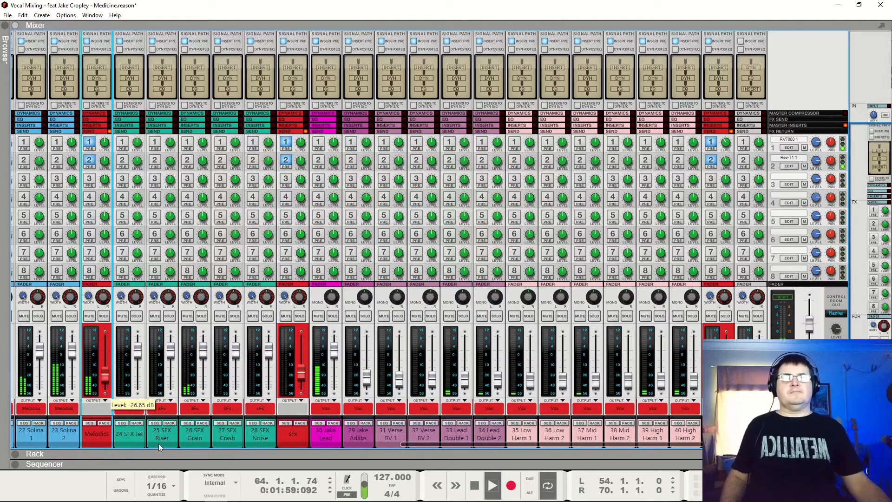
click(163, 445)
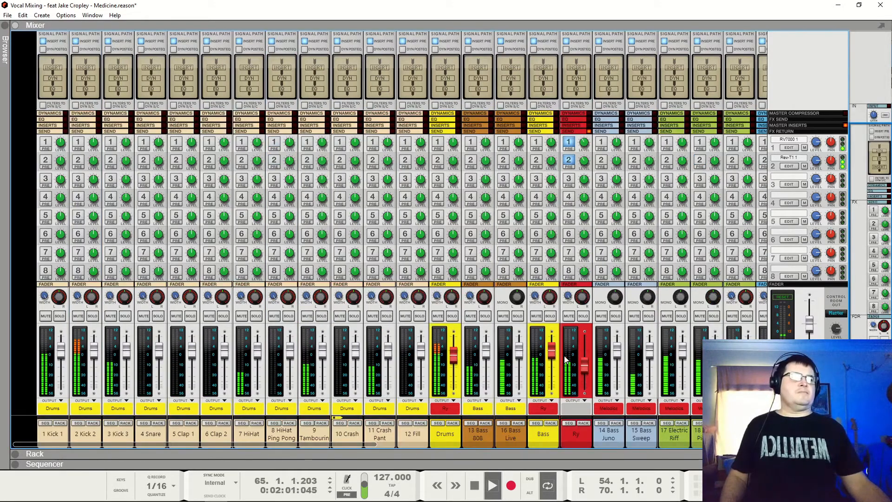
drag(583, 366, 562, 395)
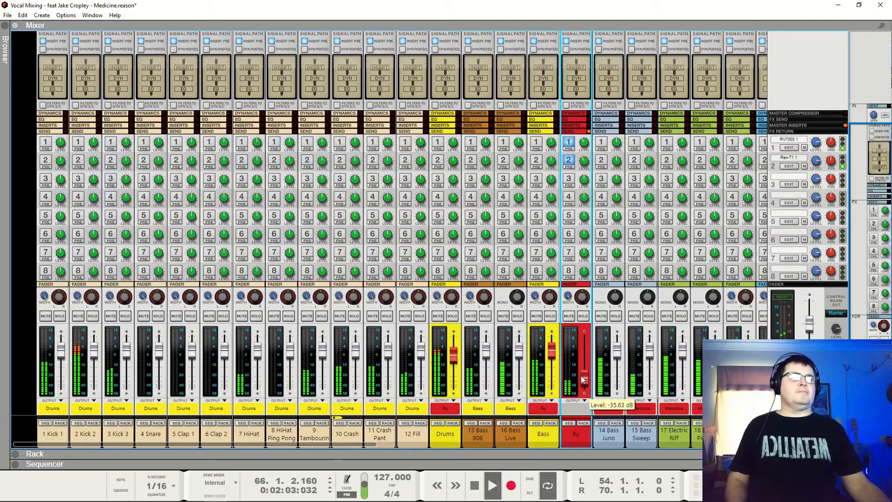
drag(178, 445, 621, 449)
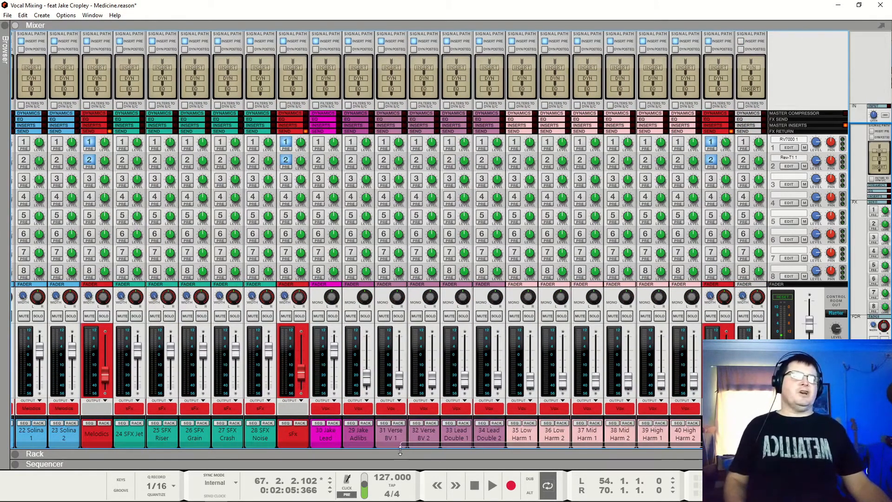
- Fine-tune the sFx, Melodics and Ry bus faders while stopped, and resume playback of the mix
drag(408, 446, 320, 449)
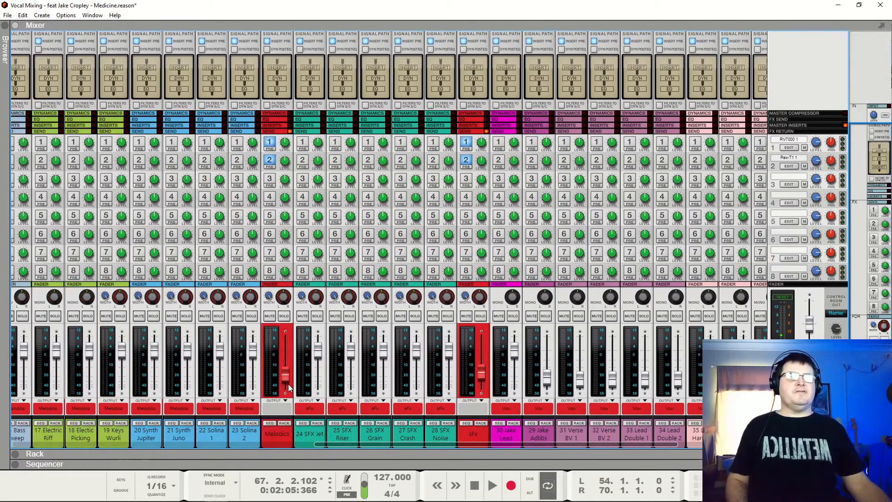
click(480, 377)
click(286, 382)
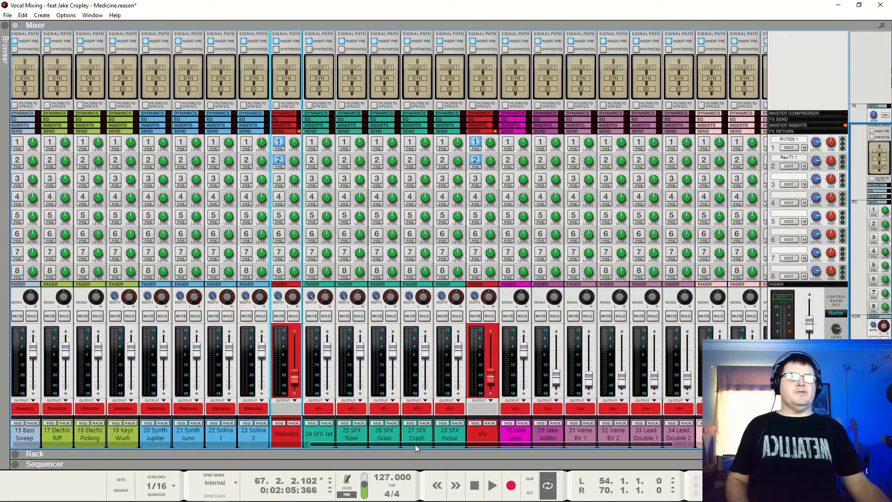
drag(415, 444, 363, 445)
drag(62, 389, 62, 379)
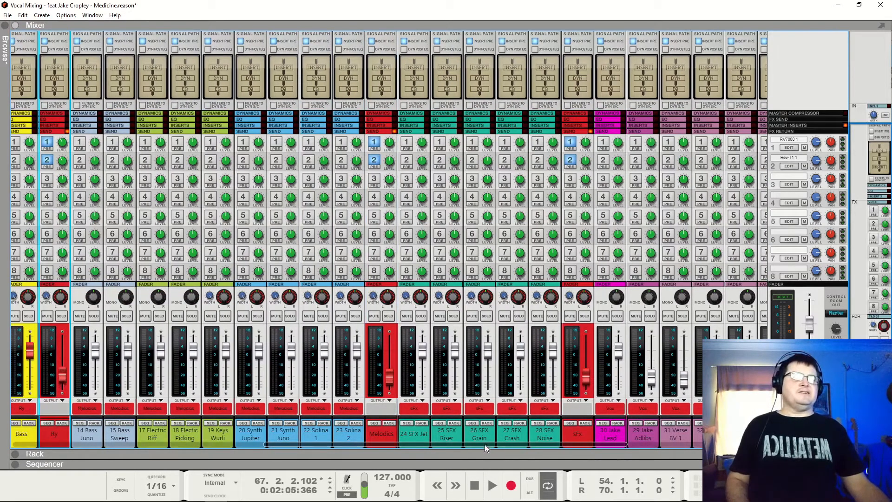
drag(485, 444, 622, 444)
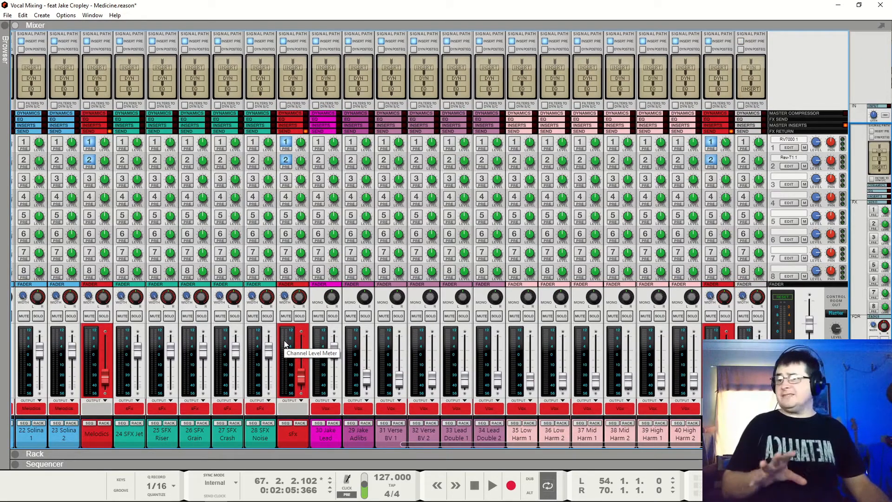
key(space)
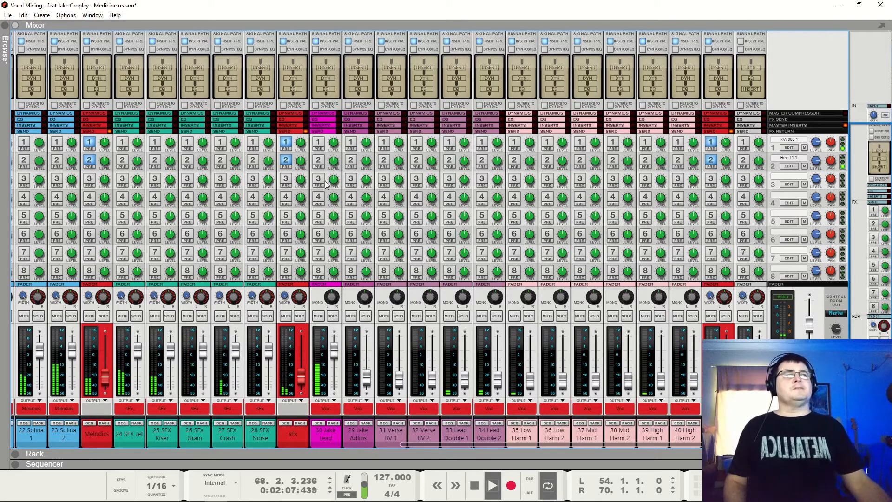
- Show the sequencer full size, stop playback, and enlarge the lead vocal track's waveform in height and time around bars 11 to 19
double_click(192, 464)
key(space)
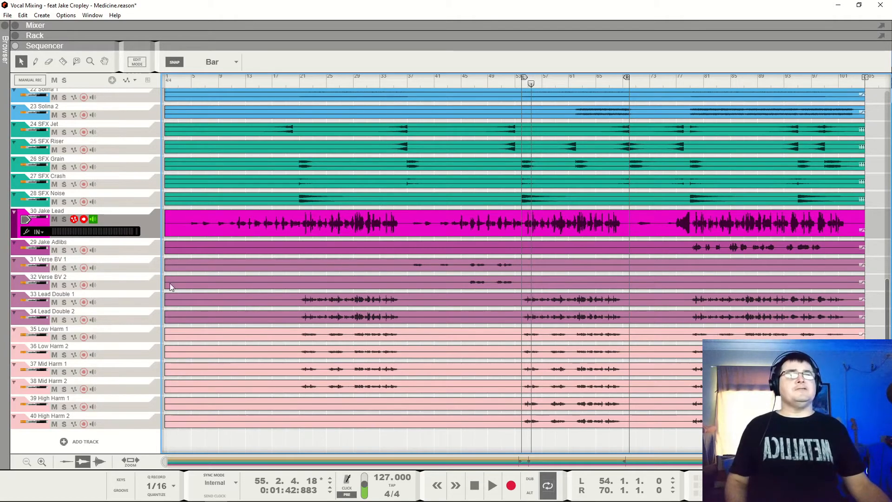
drag(112, 238, 211, 459)
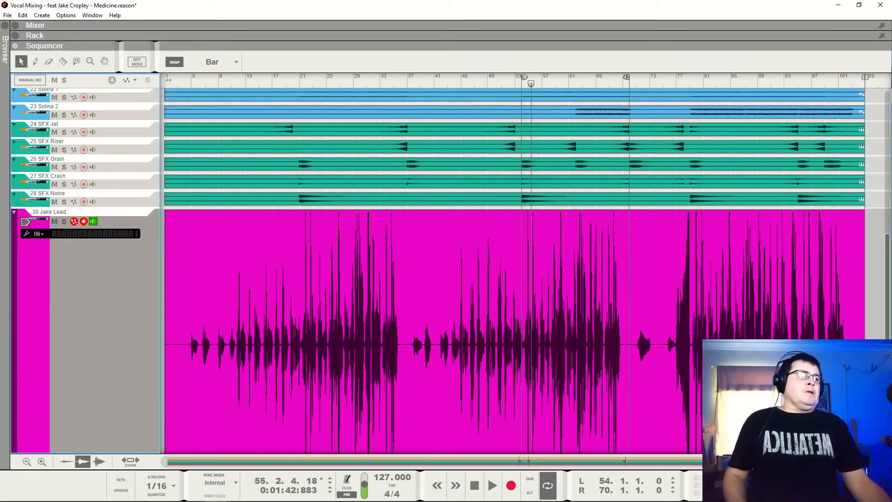
drag(882, 462, 223, 462)
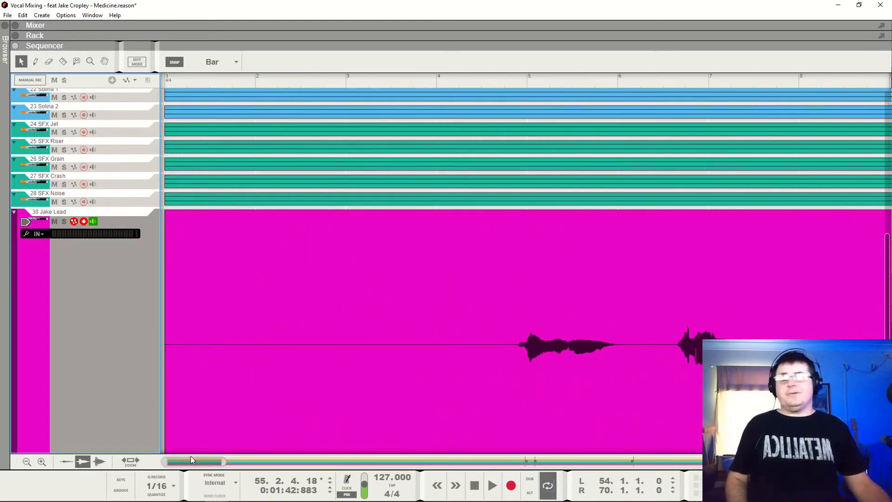
drag(175, 462, 233, 461)
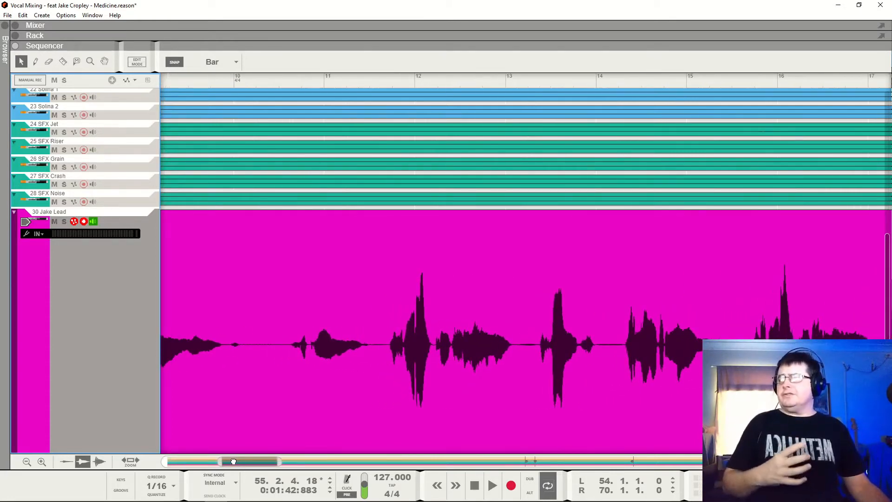
drag(234, 461, 246, 462)
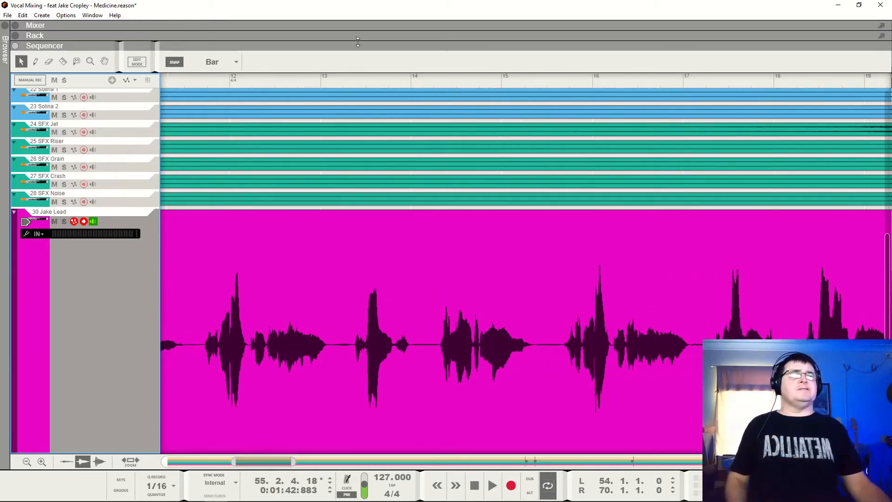
- Play the lead vocal passage from bar 11, and again from bar 18 to just past bar 21
click(174, 82)
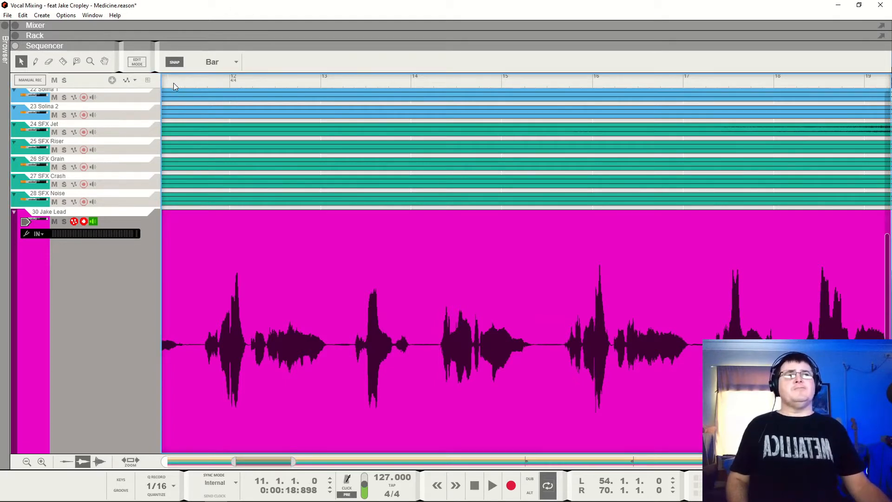
drag(299, 465, 315, 465)
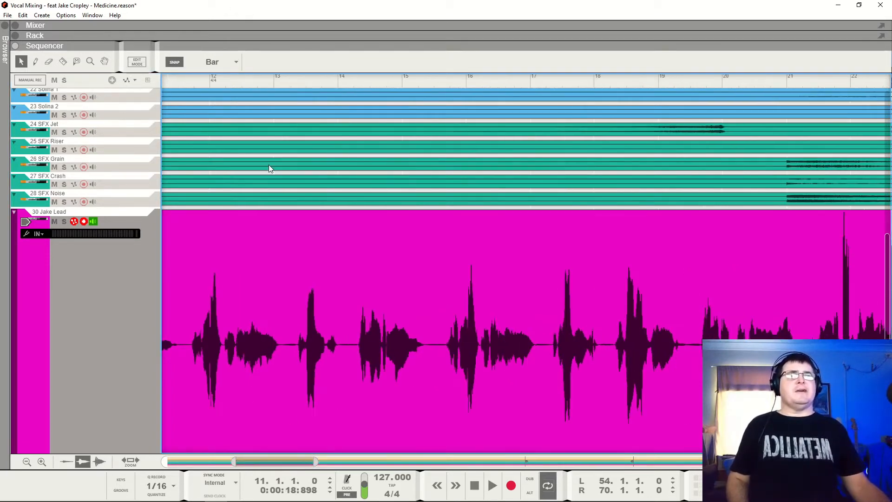
key(space)
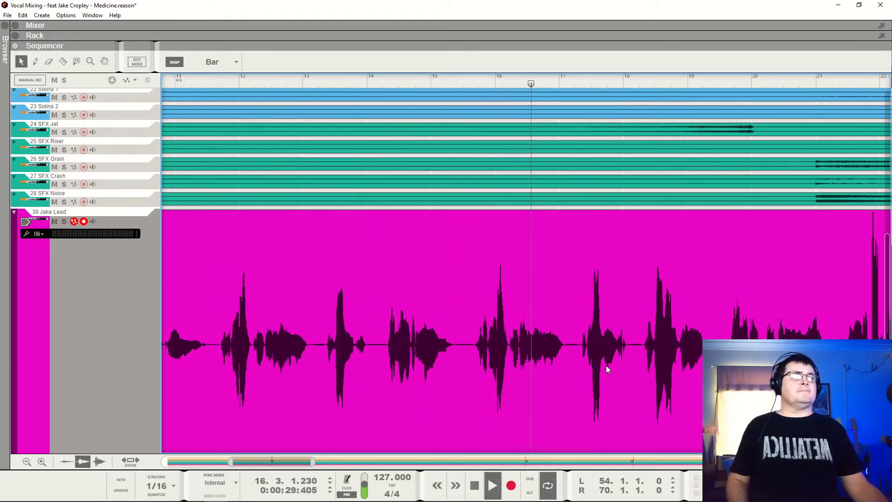
key(space)
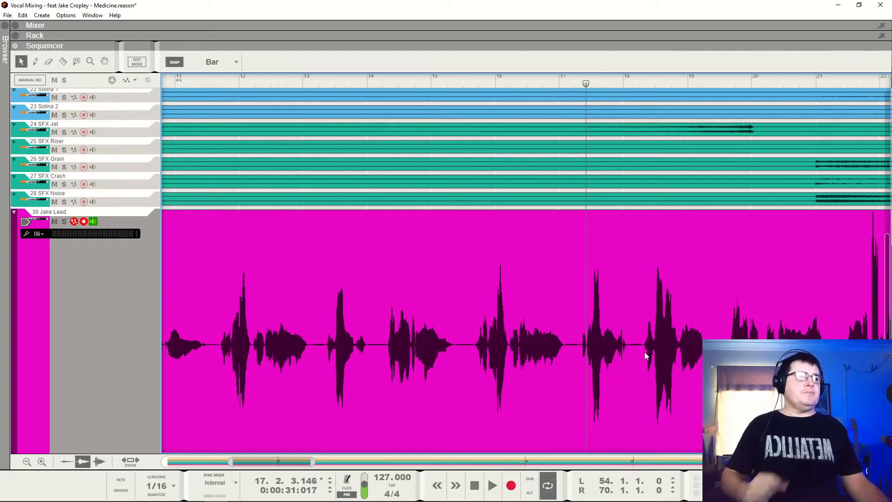
click(627, 81)
click(493, 485)
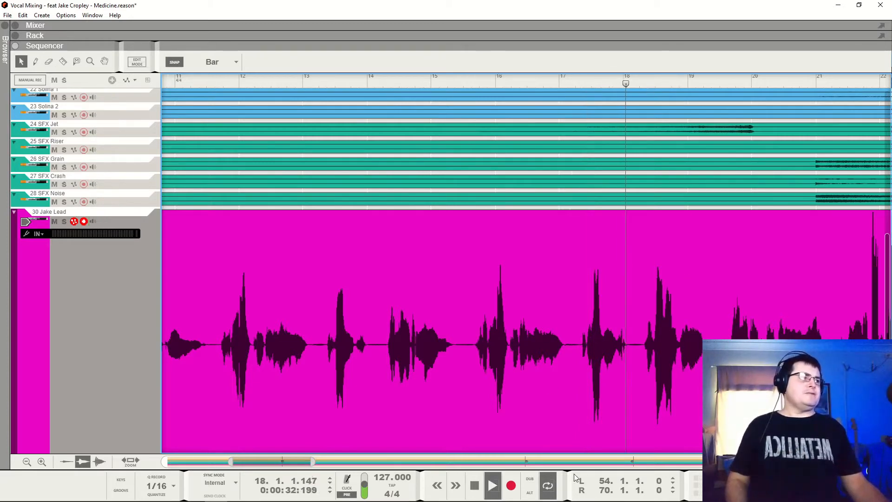
drag(281, 462, 329, 462)
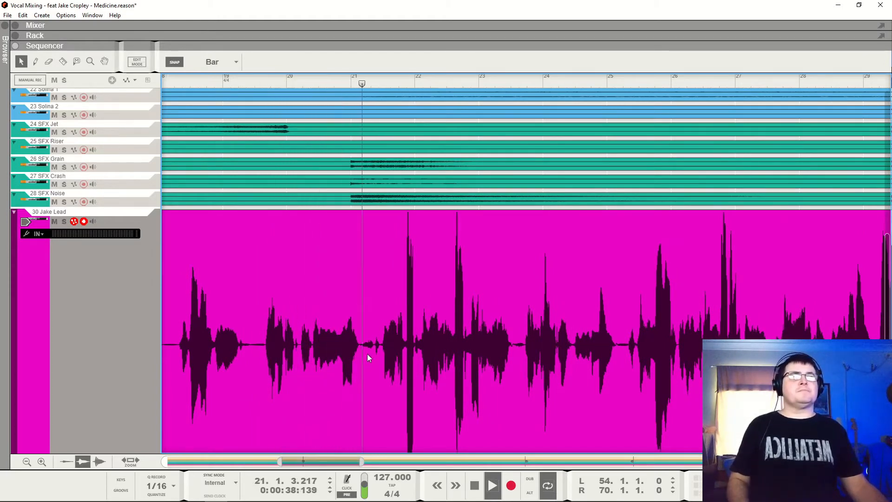
key(space)
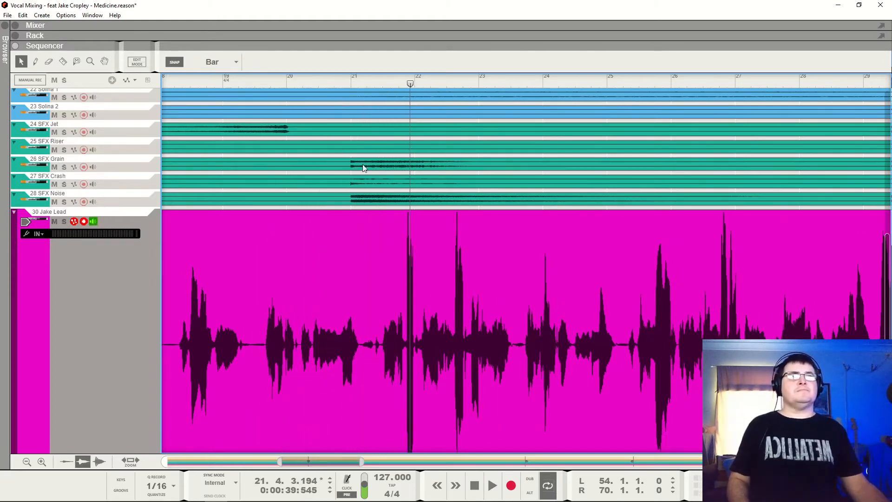
- Solo the lead vocal track and play it from bar 21 to isolate the breath before the phrase
click(349, 82)
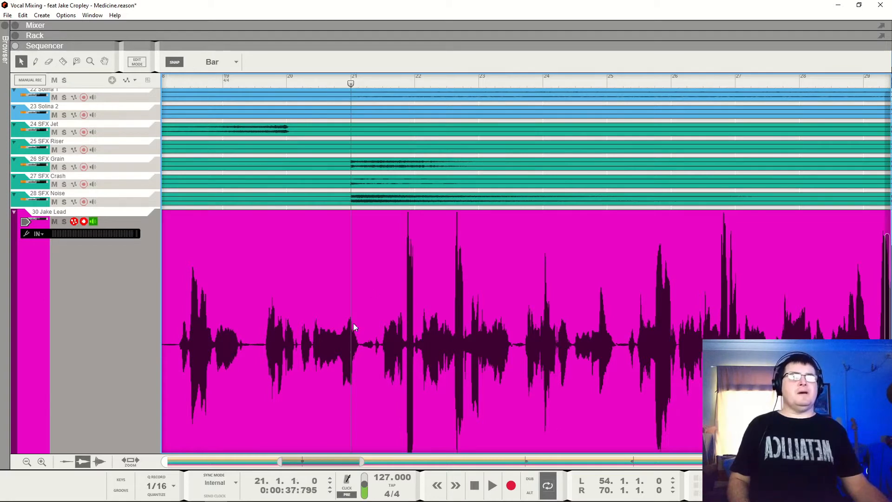
click(64, 221)
key(space)
key(space)
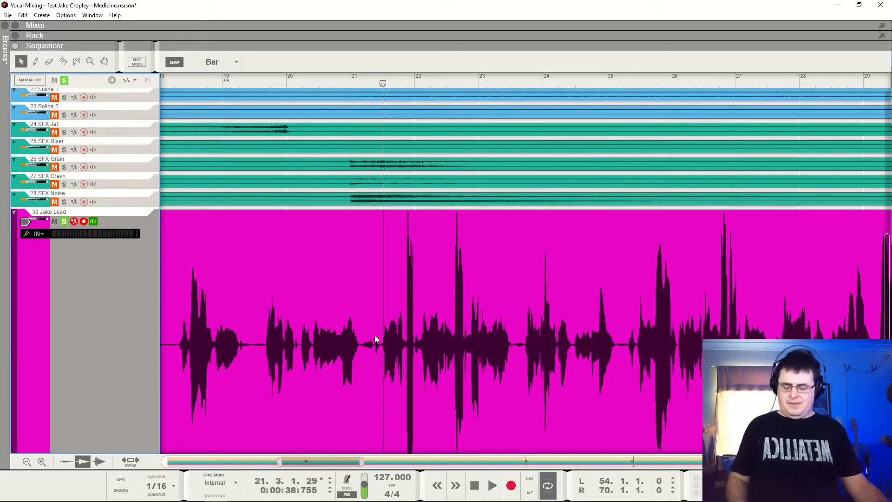
- Set the snap value to 1/64, cut out the breath just after bar 21, and lower that clip's level to -8.78 dB
click(215, 62)
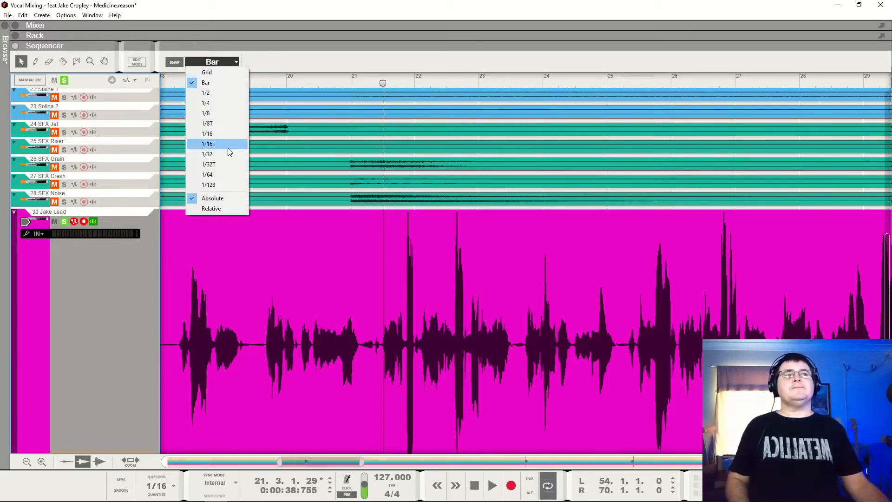
click(223, 174)
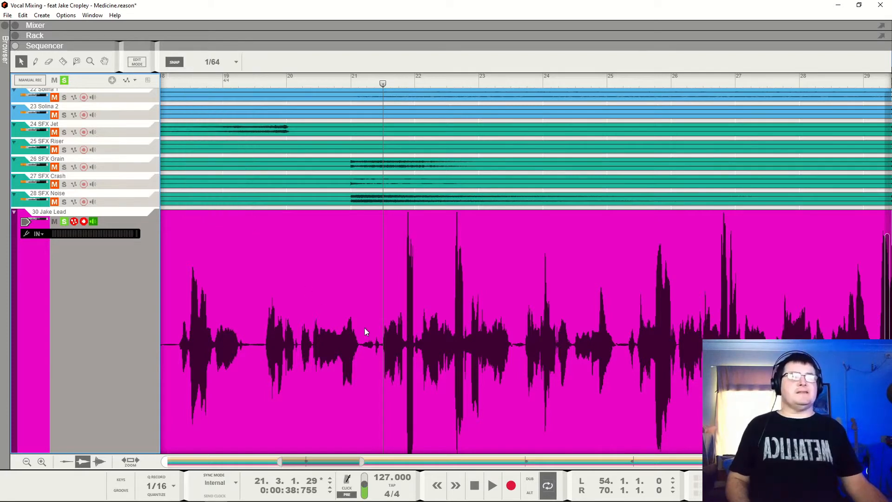
key(r)
drag(375, 339, 365, 338)
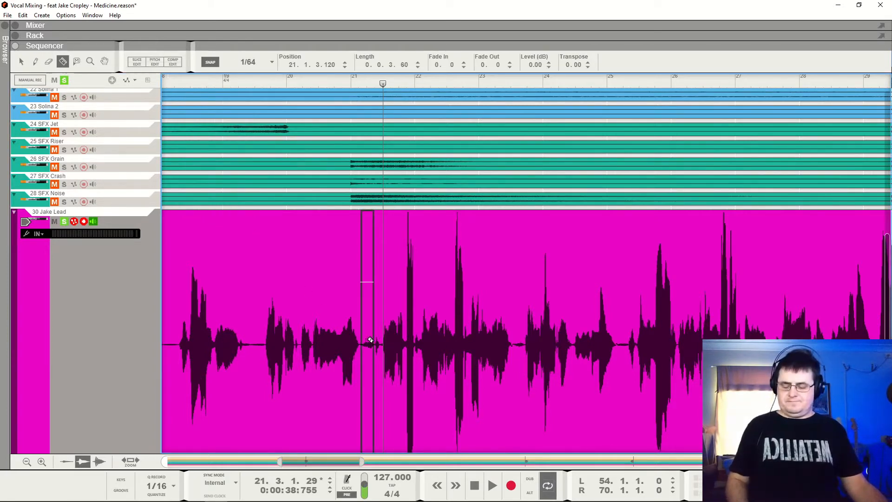
key(q)
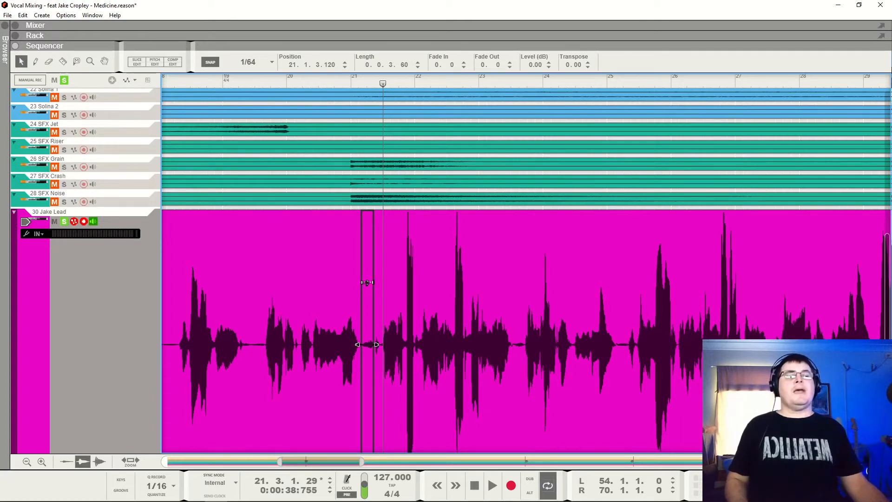
drag(367, 282, 367, 338)
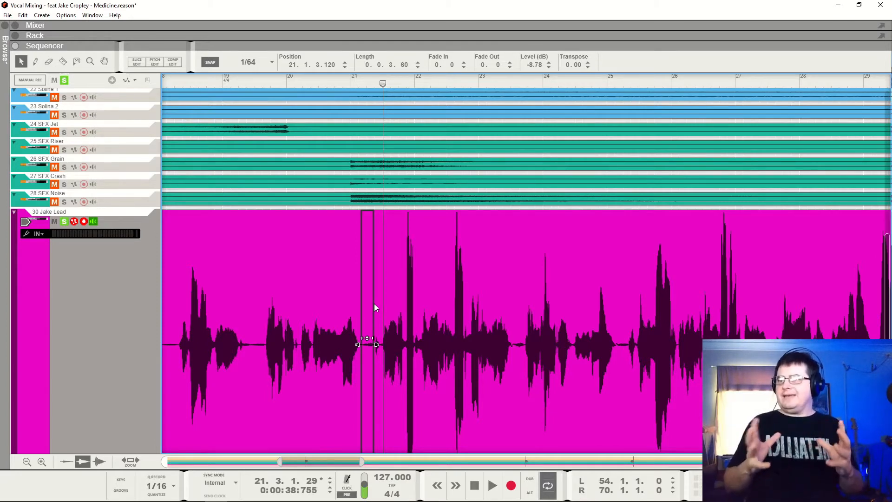
- Play the soloed lead from just after bar 20 to check the lowered breath, and continue to about bar 24
click(303, 80)
key(space)
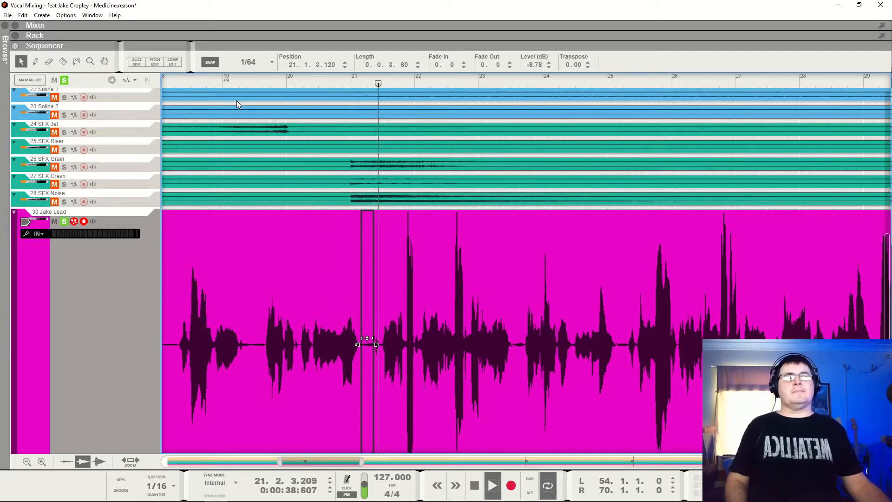
key(space)
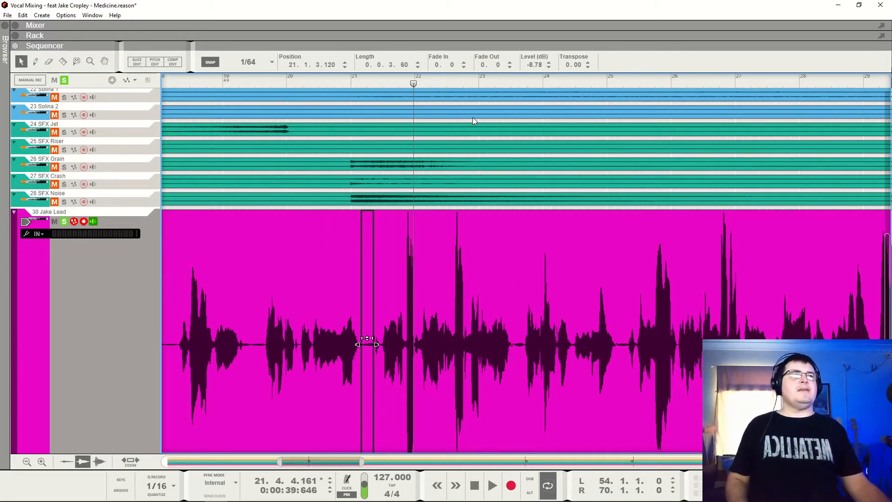
key(space)
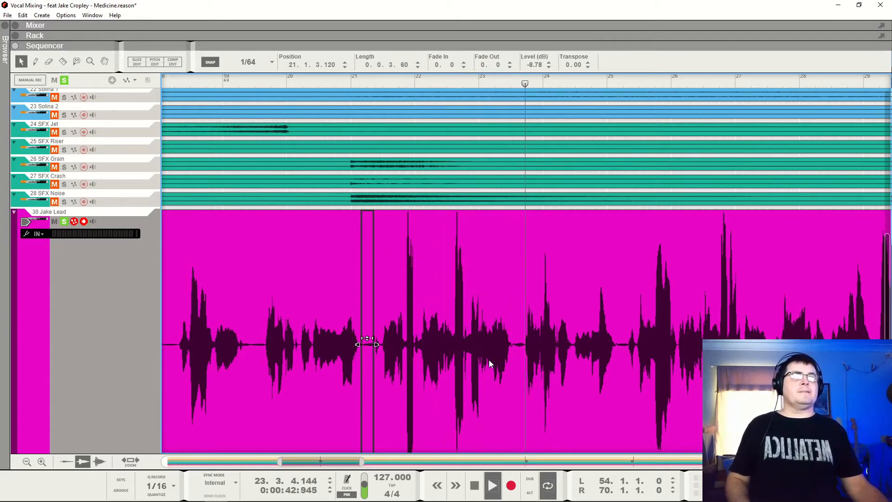
key(space)
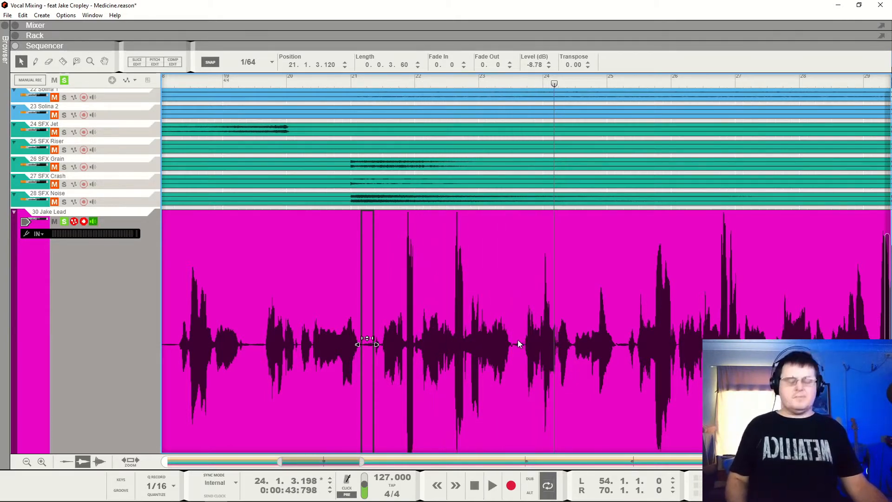
- Cut out the lead vocal's breath in bar 23 and lower that clip's level to -5.08 dB
key(r)
drag(524, 339, 515, 337)
key(q)
drag(519, 287, 519, 317)
- Play the soloed lead onward, cut out the breath in bar 27, and lower that clip's level to -5.51 dB
key(space)
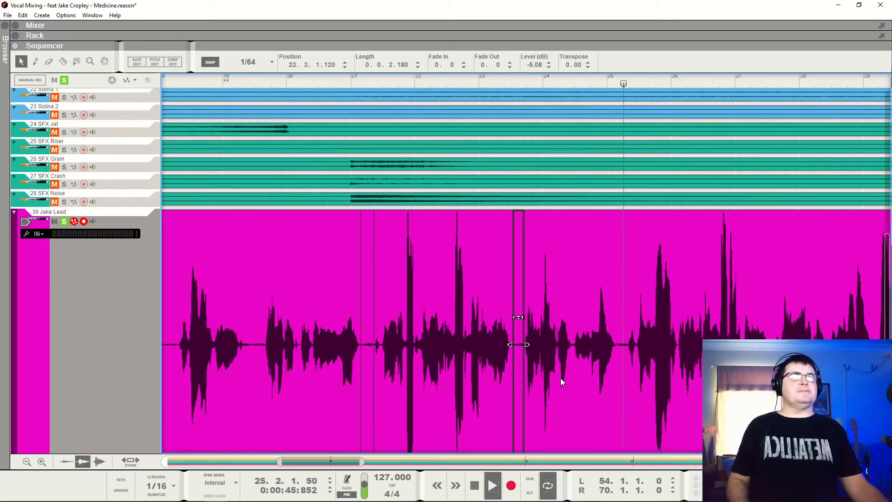
drag(351, 456, 384, 454)
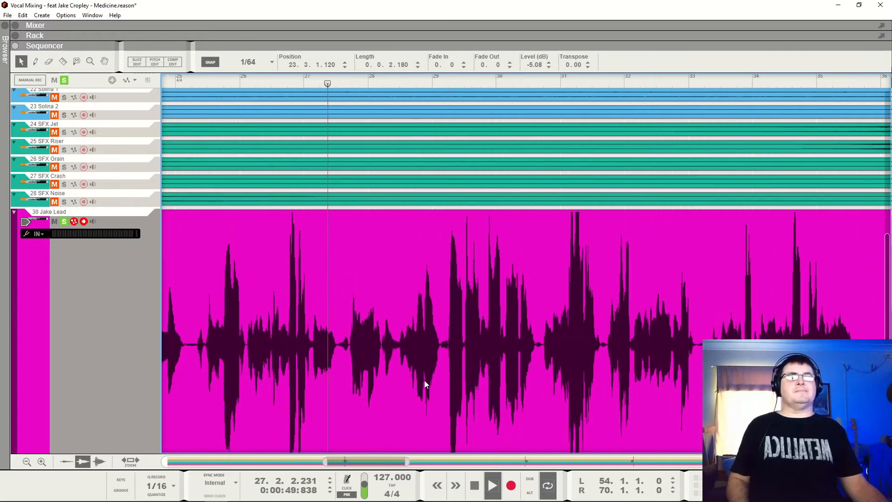
key(space)
key(r)
drag(350, 338, 337, 341)
key(q)
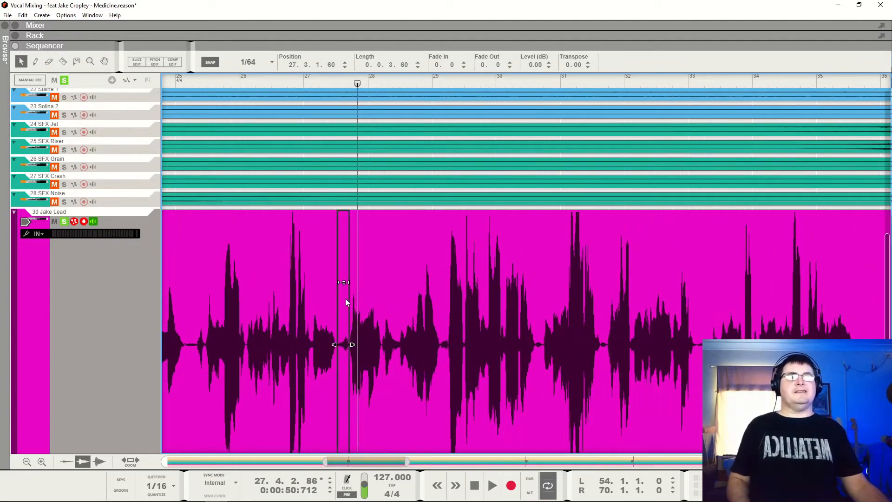
drag(343, 282, 344, 320)
- Play the soloed lead vocal through bar 27 to check the lowered breath
click(212, 80)
key(space)
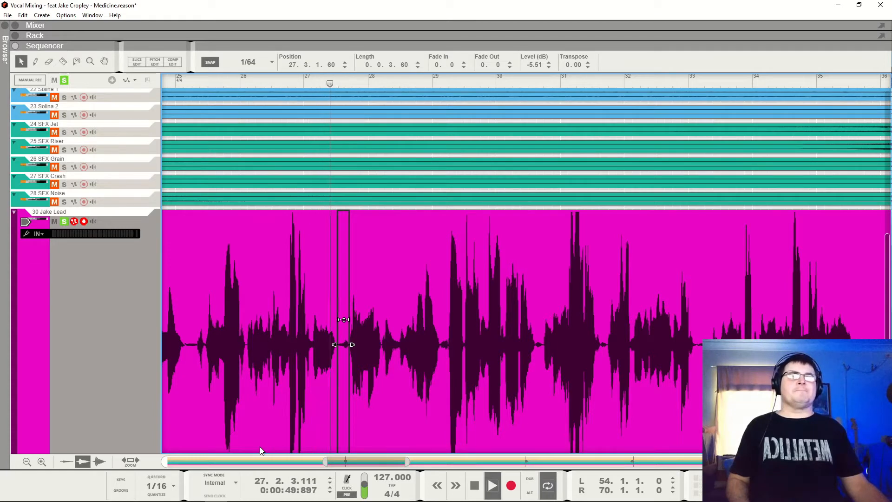
key(space)
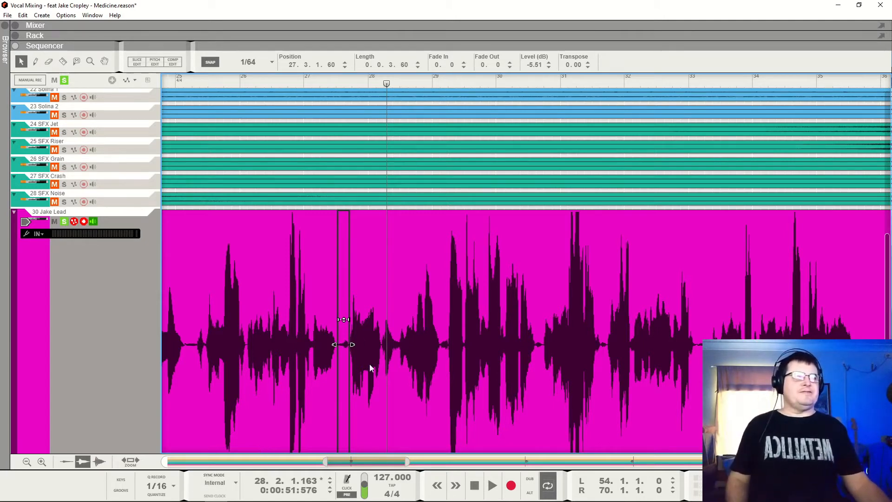
- Raise the bar 27 breath clip's level to 8.06 dB and play it to hear the breath exaggerated
drag(345, 327, 344, 212)
click(297, 81)
key(space)
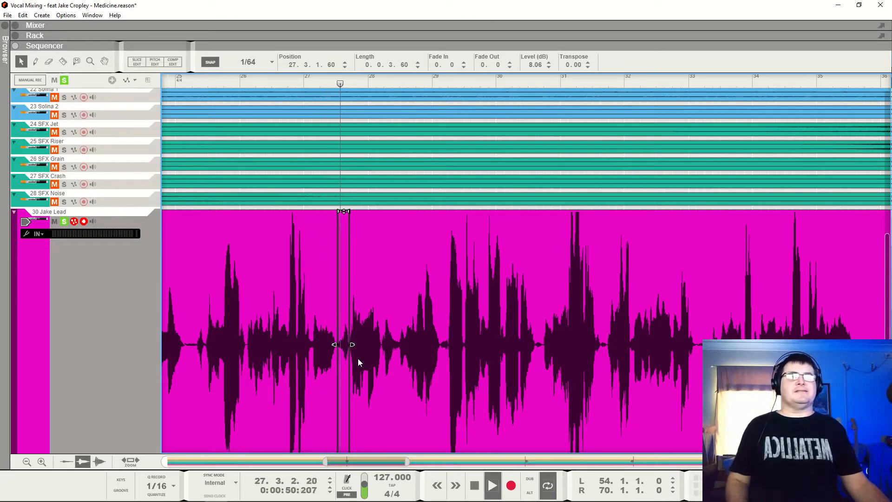
key(space)
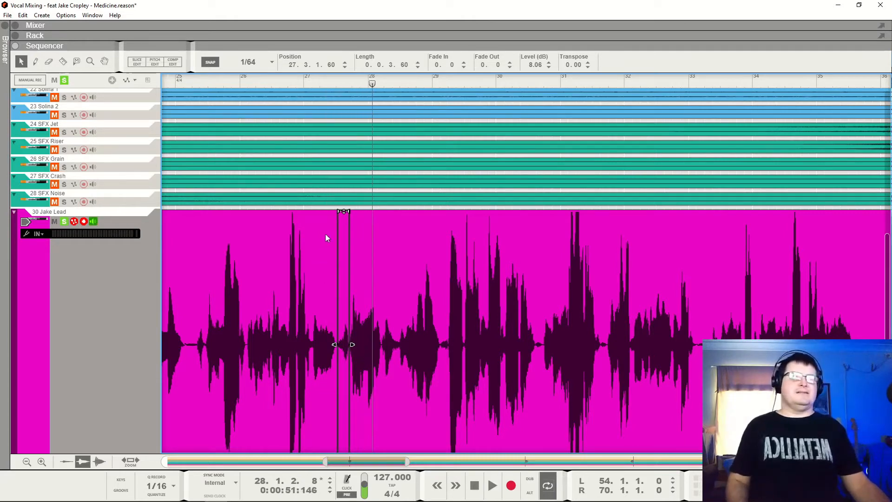
- Lower the bar 27 breath clip's level to -8.98 dB and play the soloed lead from bar 27 into bar 29
drag(343, 212, 343, 340)
click(309, 83)
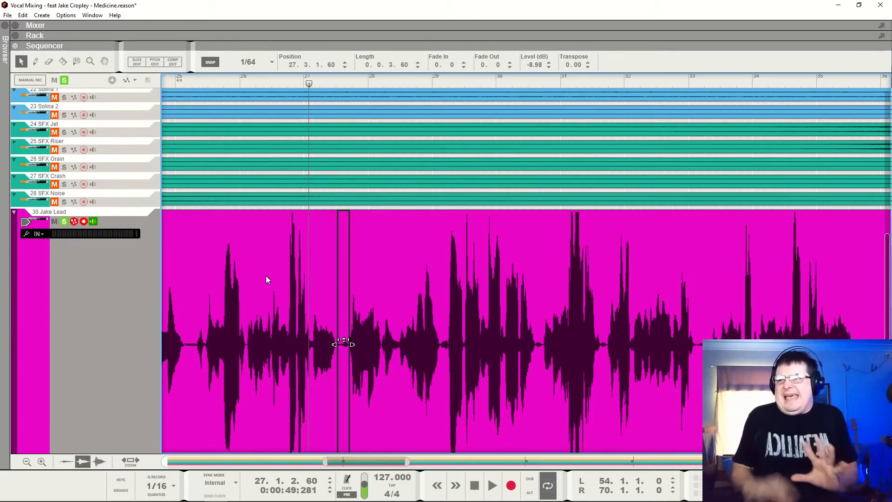
key(space)
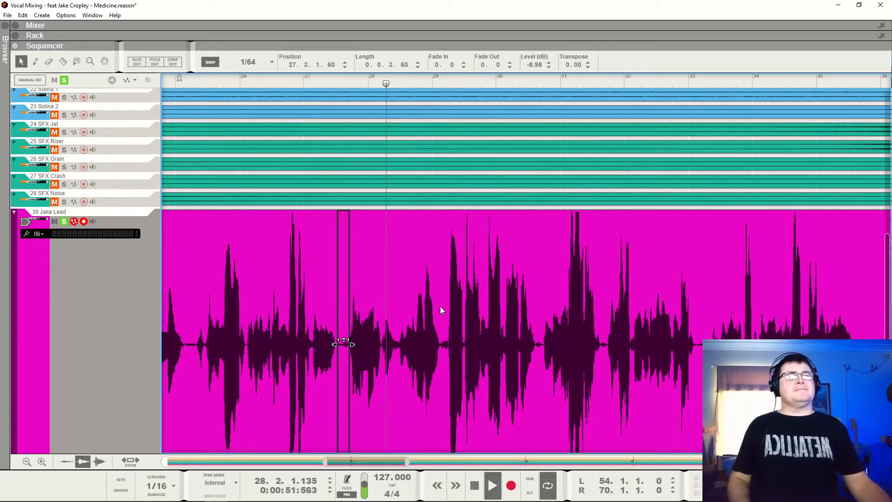
key(space)
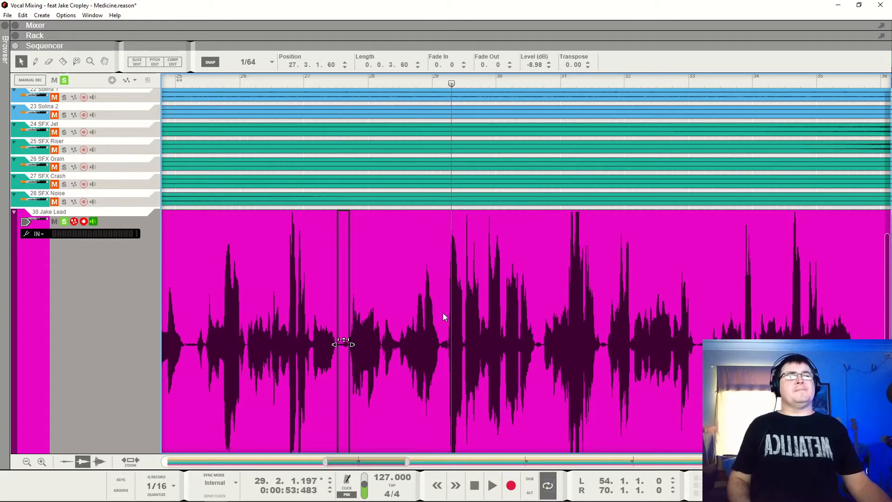
- Unsolo the lead vocal track and play the full mix from bar 71 into bar 76
click(65, 221)
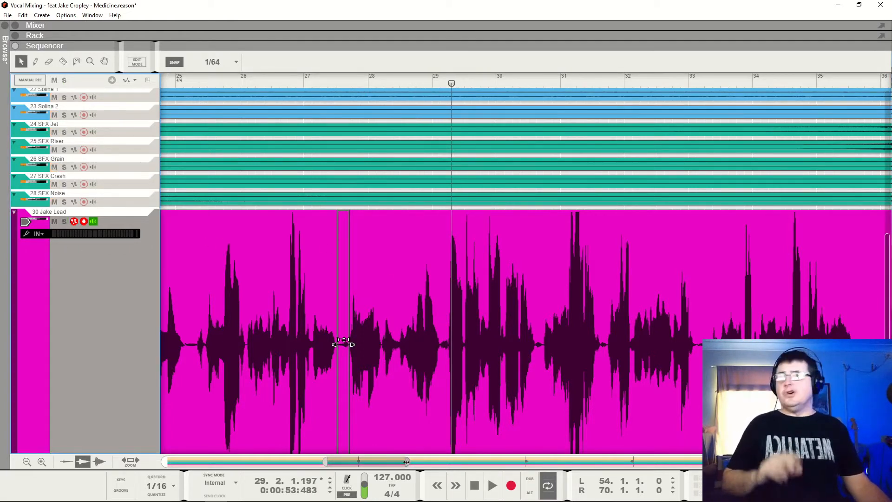
drag(409, 462, 837, 457)
click(613, 98)
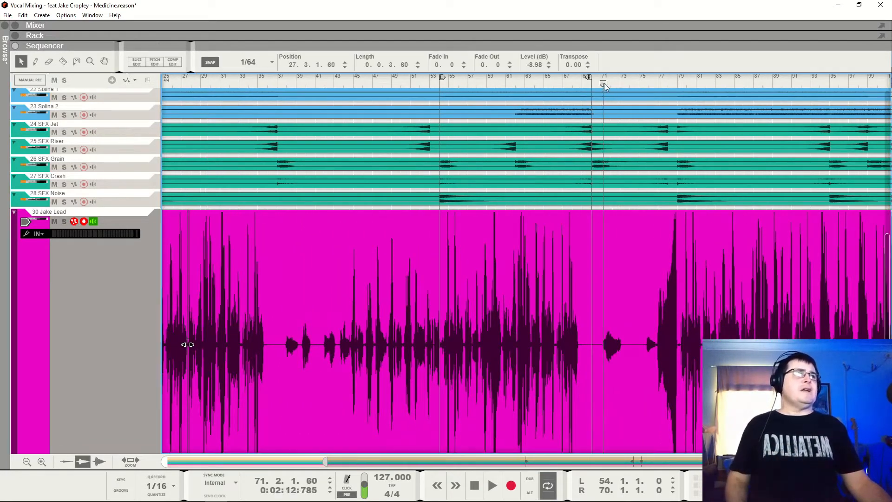
key(space)
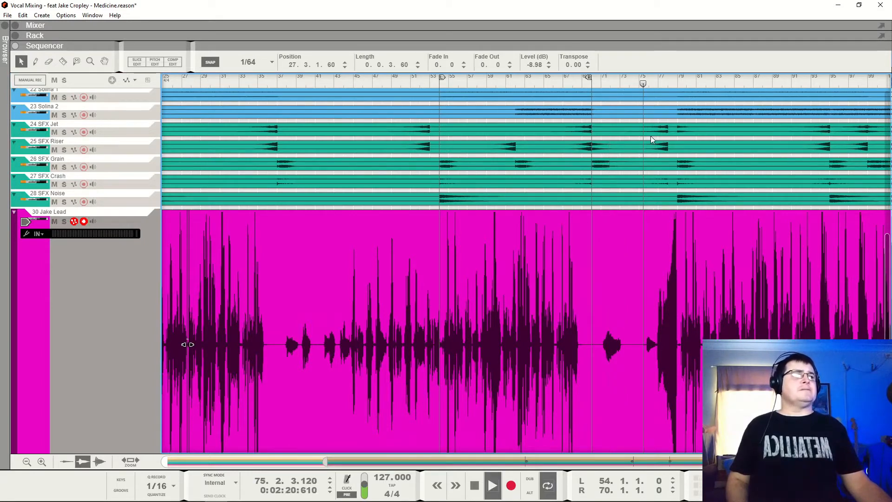
key(space)
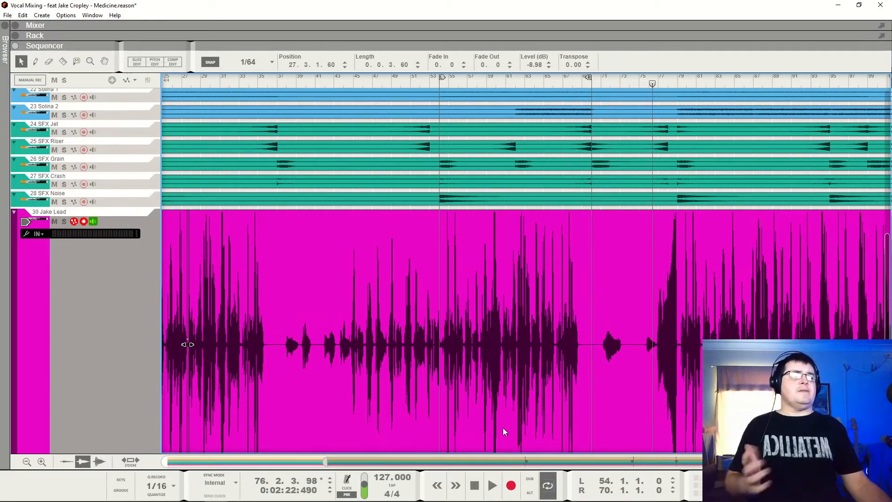
- Open the lead vocal's first clip for pitch editing, showing bars 5 to 21
drag(643, 457, 435, 462)
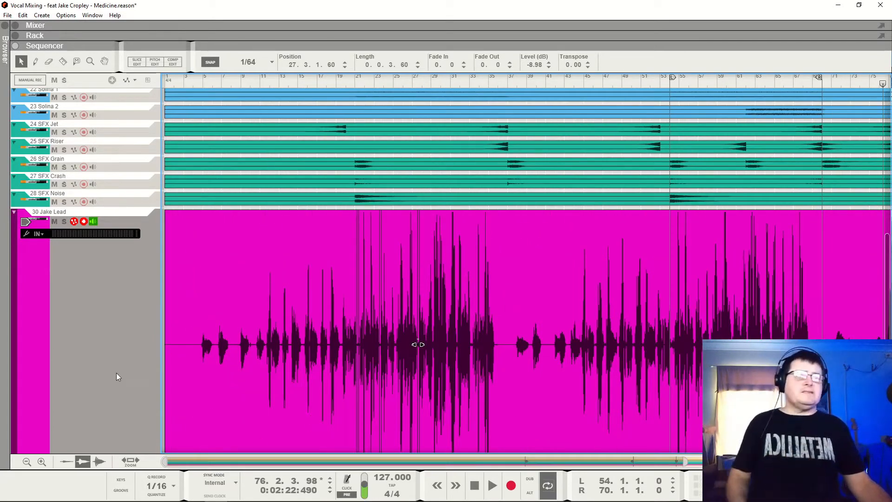
scroll(124, 368, down, 3)
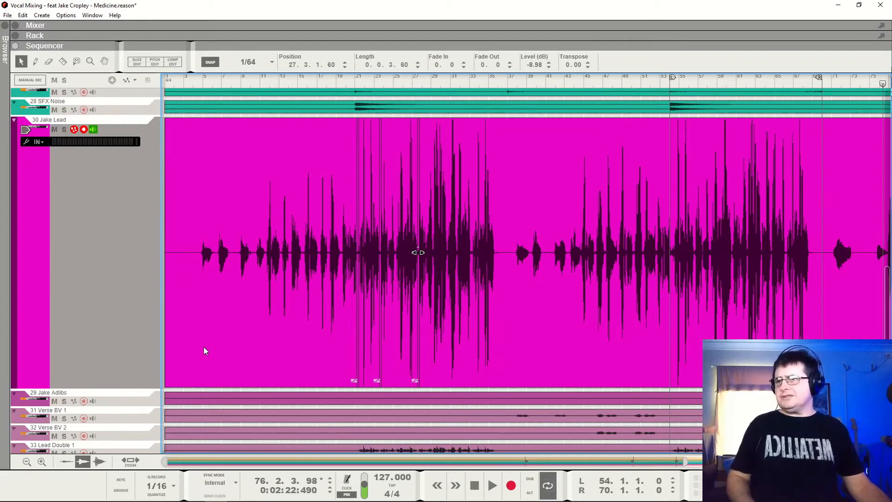
click(256, 175)
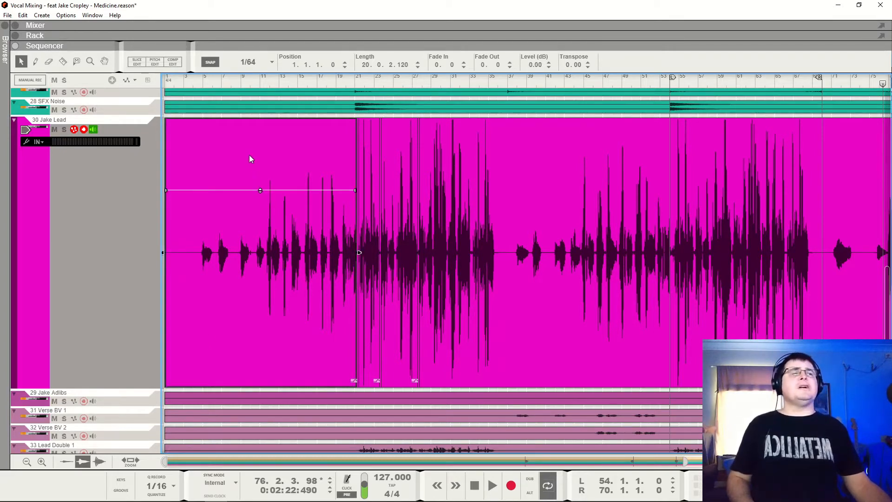
double_click(277, 171)
drag(203, 462, 284, 466)
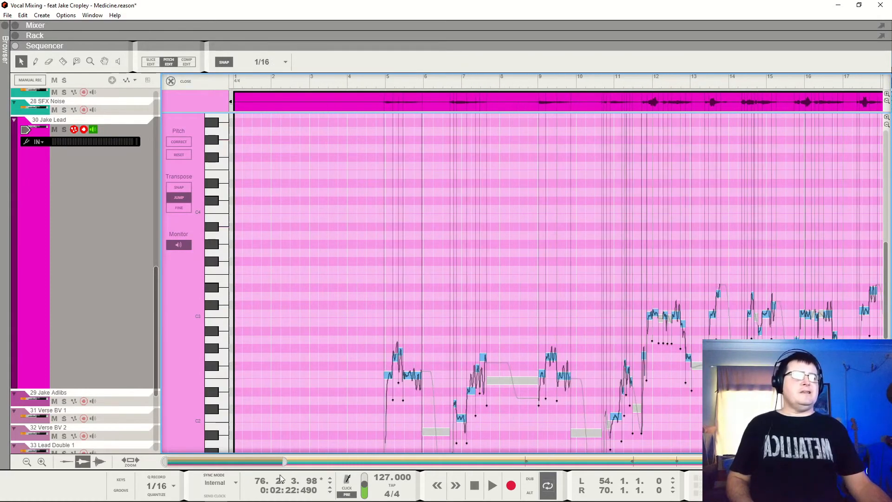
drag(203, 464, 225, 468)
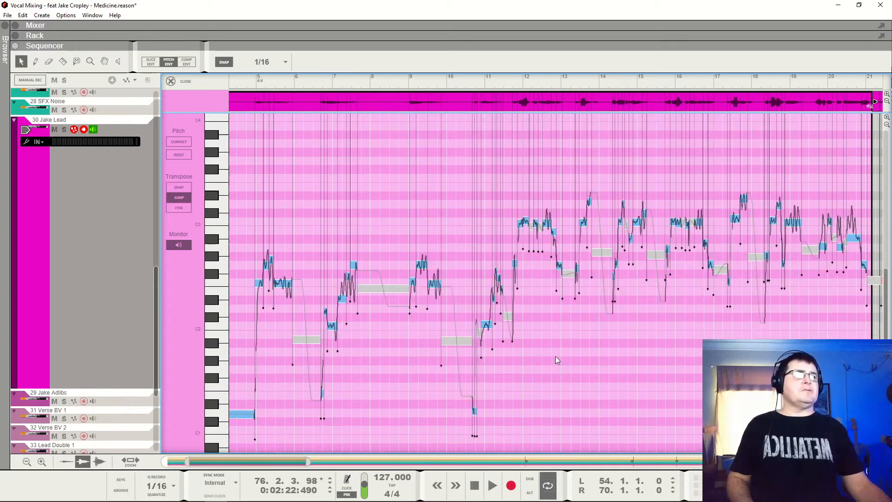
scroll(554, 358, down, 5)
- Play the first clip from bar 5 into bar 11 and from about bar 16 into bar 19 to judge its pitch
click(257, 79)
key(space)
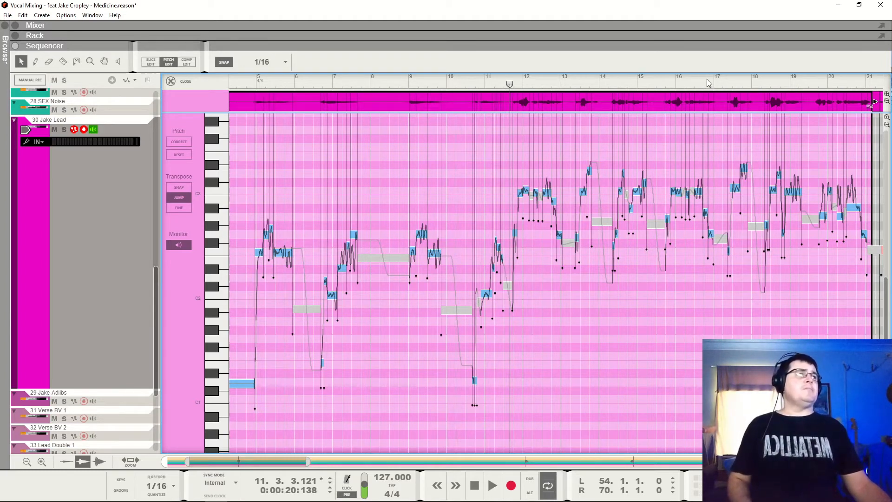
click(682, 84)
key(space)
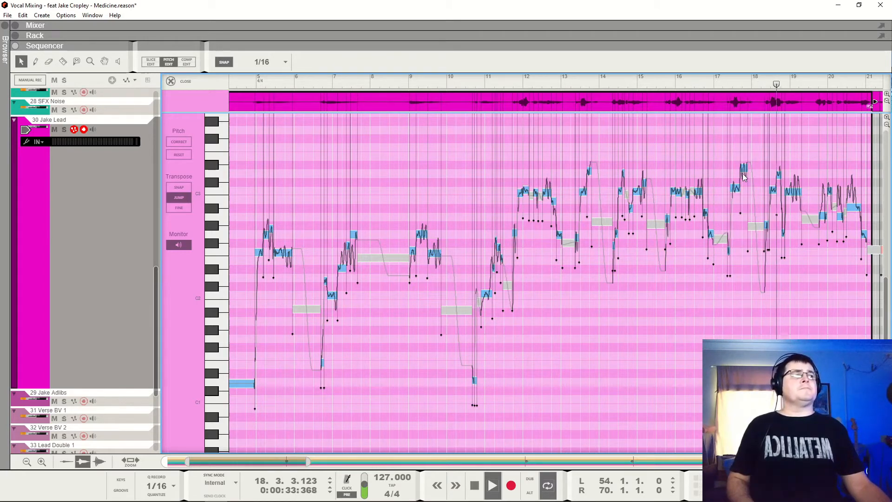
key(space)
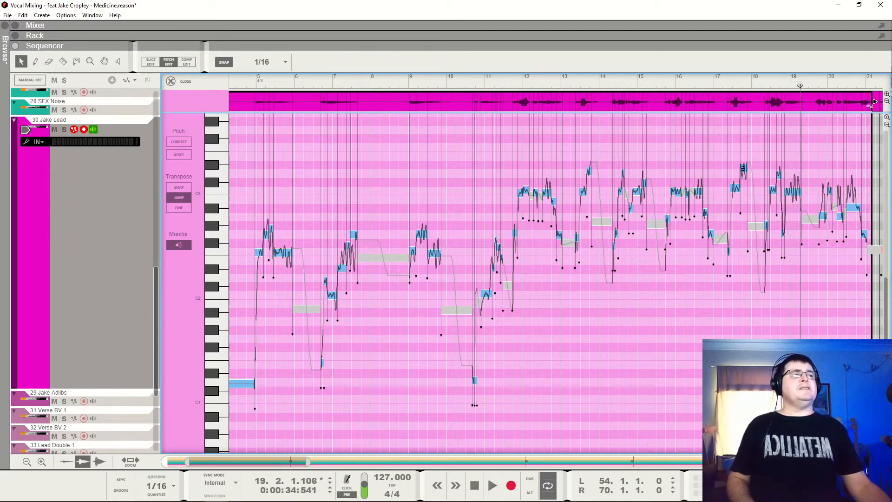
- Set Transpose to Snap, snap the D#3 note late in bar 17 to a fine-tune of 0, and play the phrase
click(744, 167)
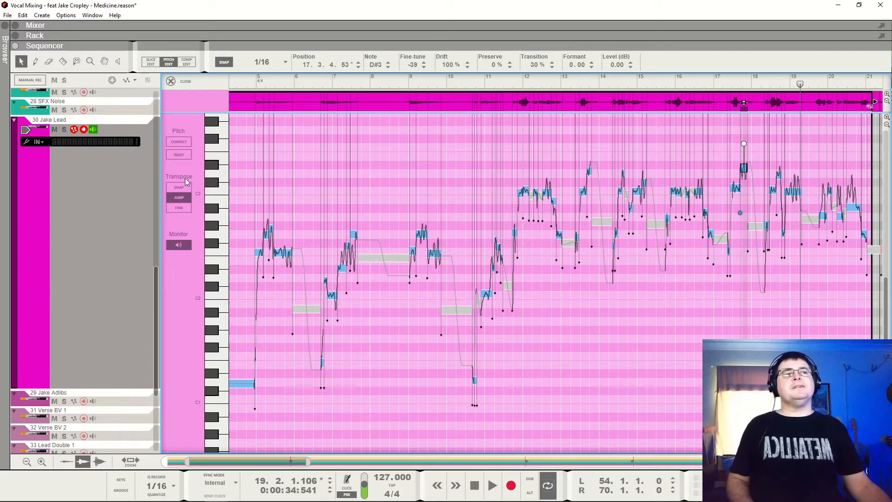
click(179, 187)
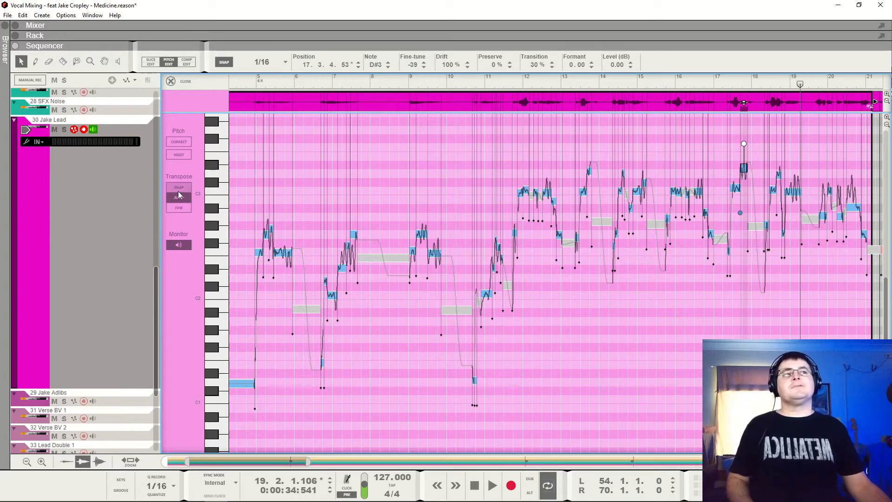
drag(744, 168, 745, 165)
click(714, 86)
key(space)
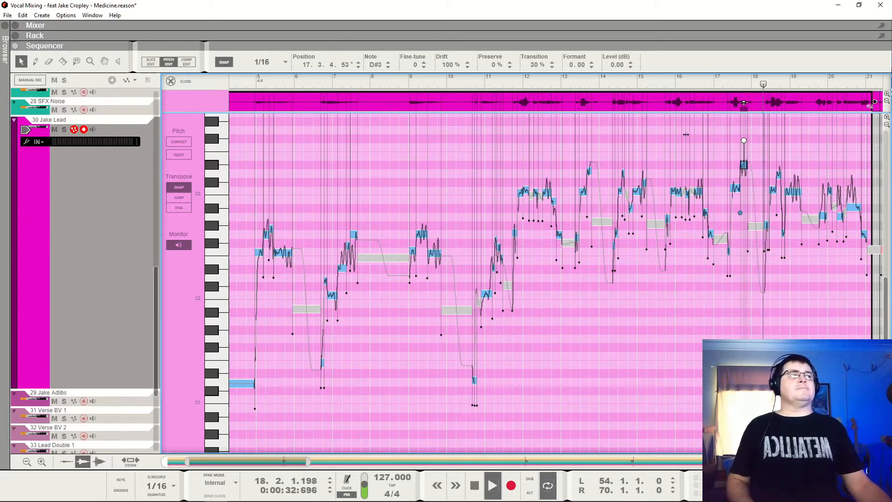
key(space)
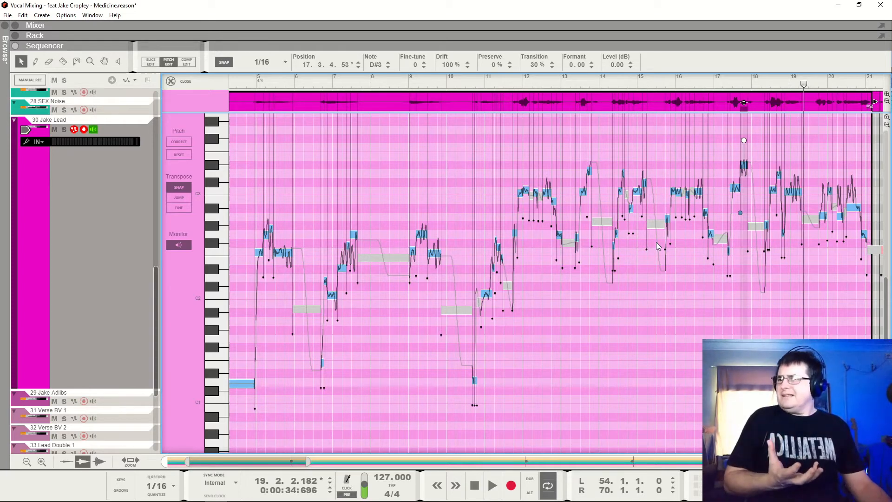
- Undo the pitch snap on the D#3 note and play the phrase from bar 17 for comparison
key(ctrl+z)
click(719, 84)
key(space)
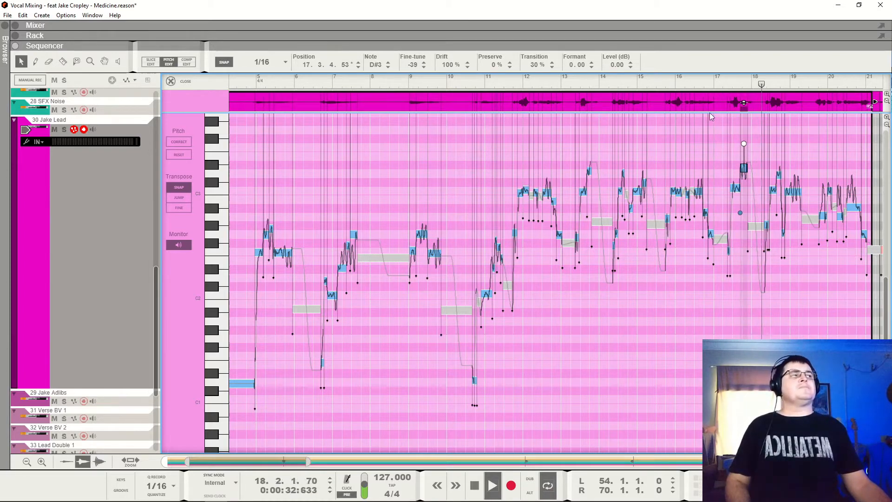
key(space)
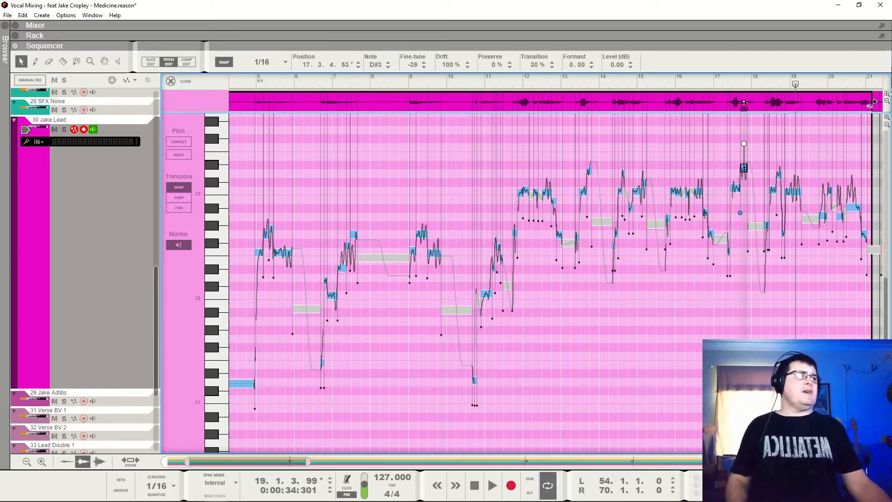
- Try snapping the D#3 note in bar 17 to exact pitch again, play the phrase, and undo the correction
drag(744, 169, 745, 165)
click(723, 83)
key(space)
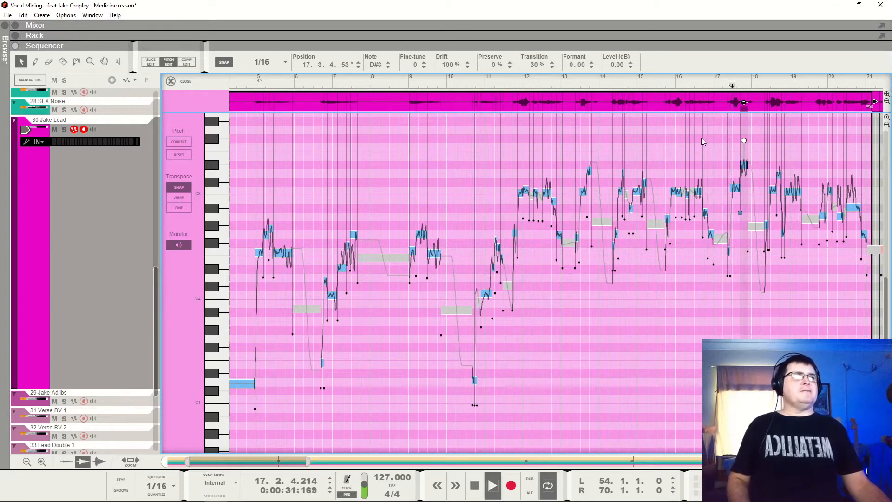
key(space)
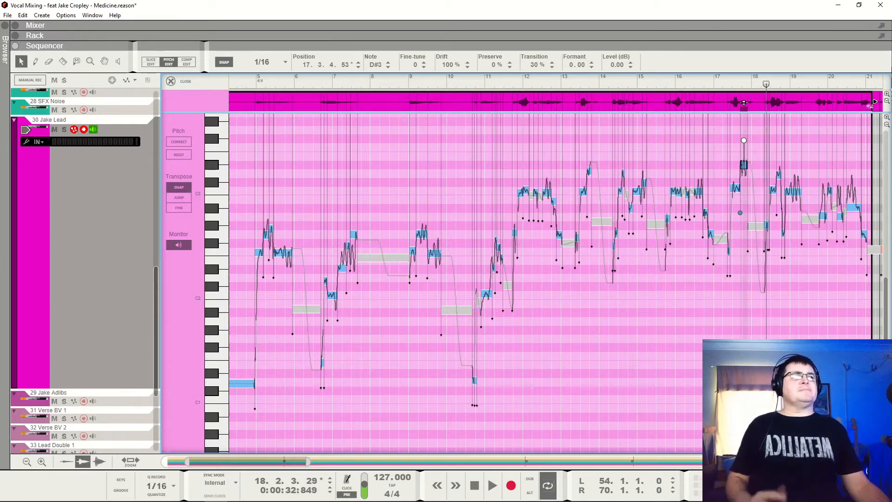
key(ctrl+z)
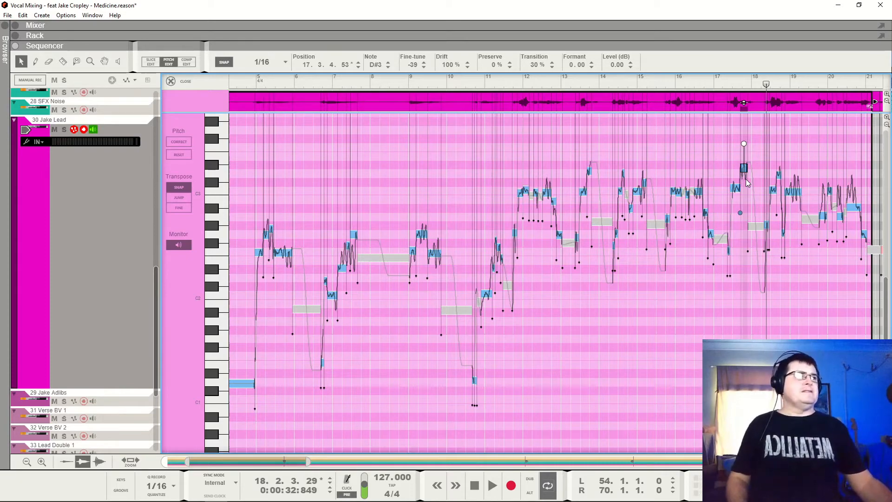
- Close the first clip's pitch editor and open the long lead vocal clip after bar 27 for pitch editing at bars 76 to 79
drag(307, 461, 548, 467)
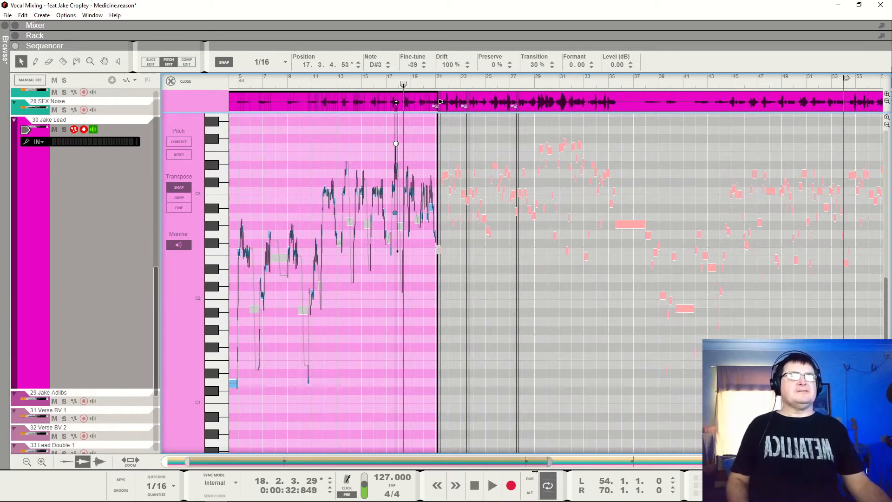
click(171, 81)
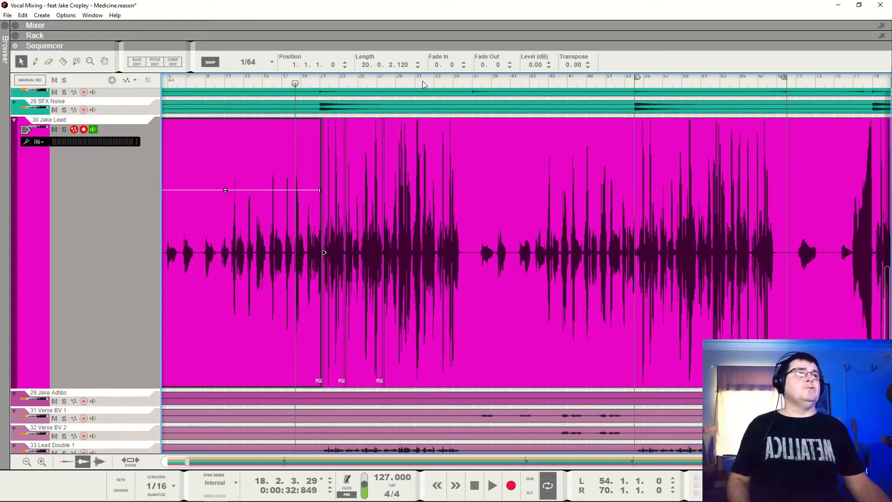
double_click(423, 225)
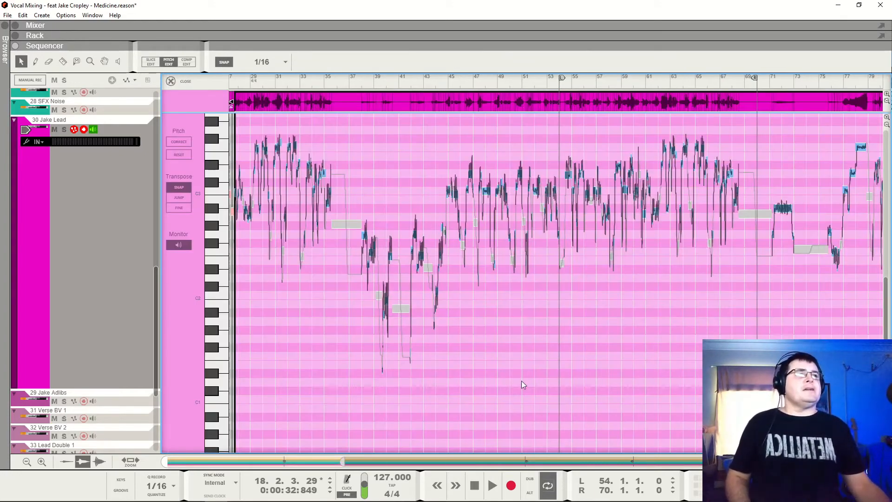
drag(344, 463, 679, 462)
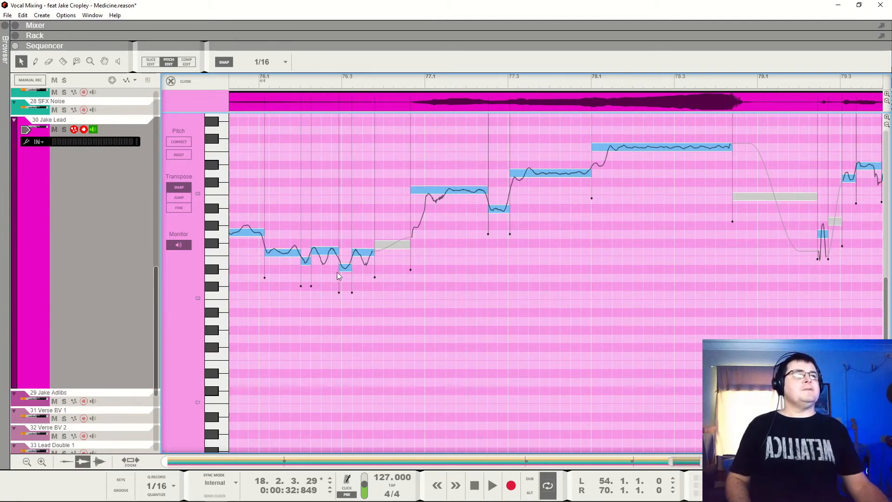
- Examine the lead vocal's pitch curve over bars 79 to 91, select the E3 note in bar 90, and play that phrase
drag(702, 463, 733, 462)
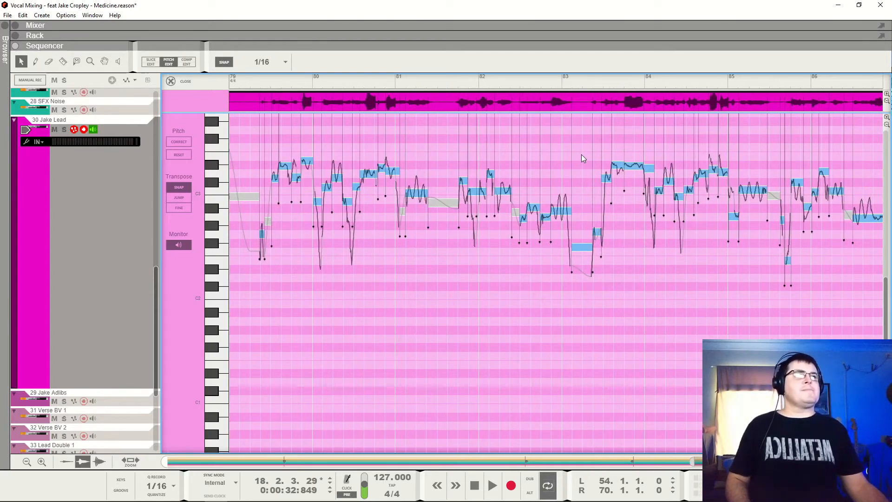
drag(719, 462, 751, 462)
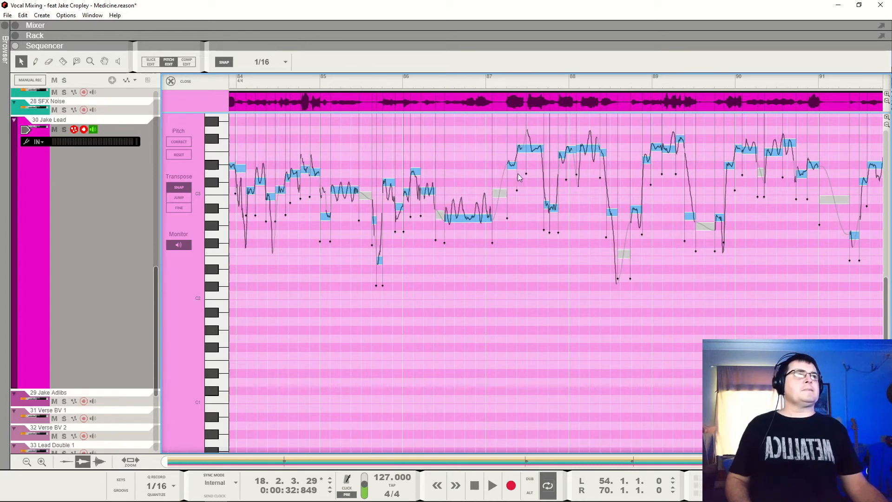
click(774, 153)
click(726, 85)
key(space)
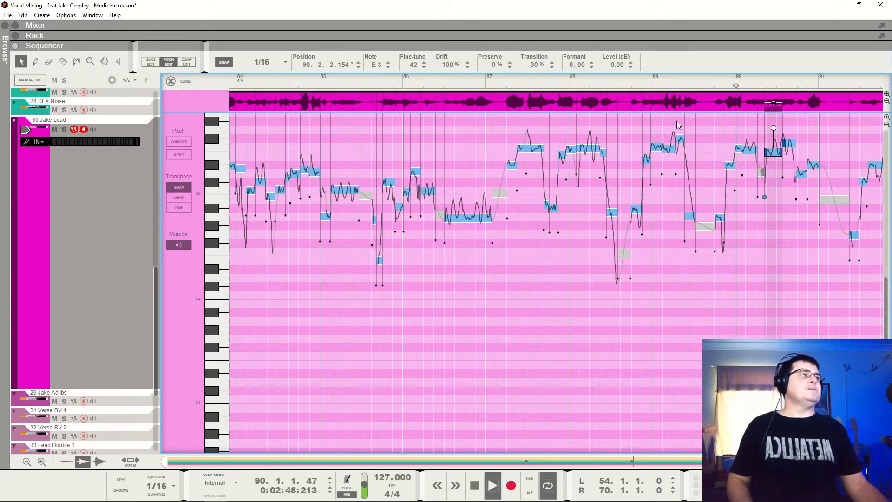
key(space)
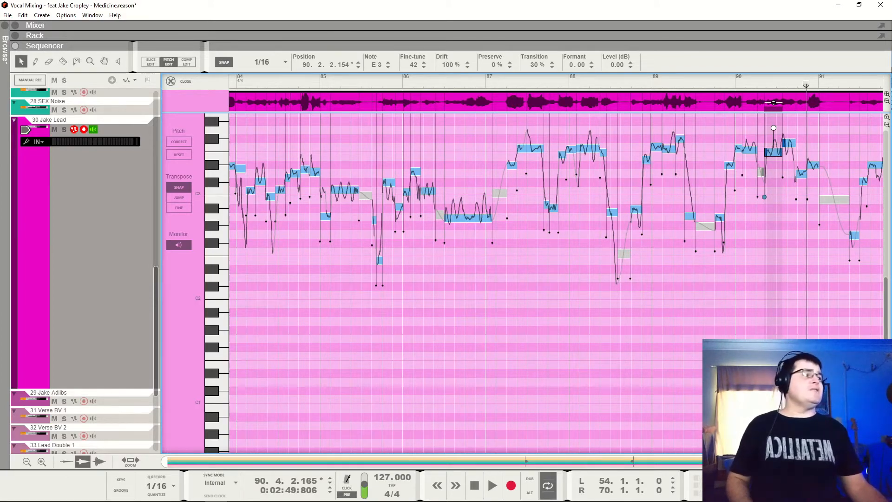
- Play the lead vocal's phrase from bar 95 in the pitch editor and select the C3 note just before bar 98
scroll(556, 282, right, 5)
key(space)
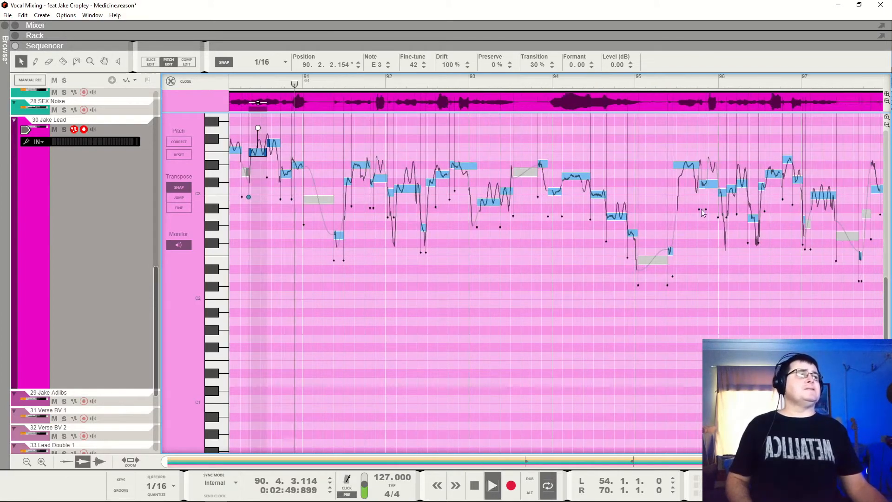
click(646, 85)
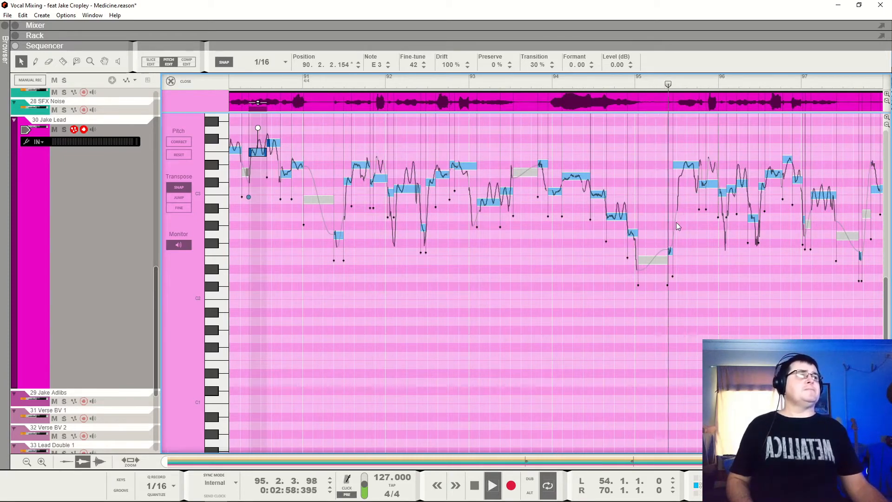
key(space)
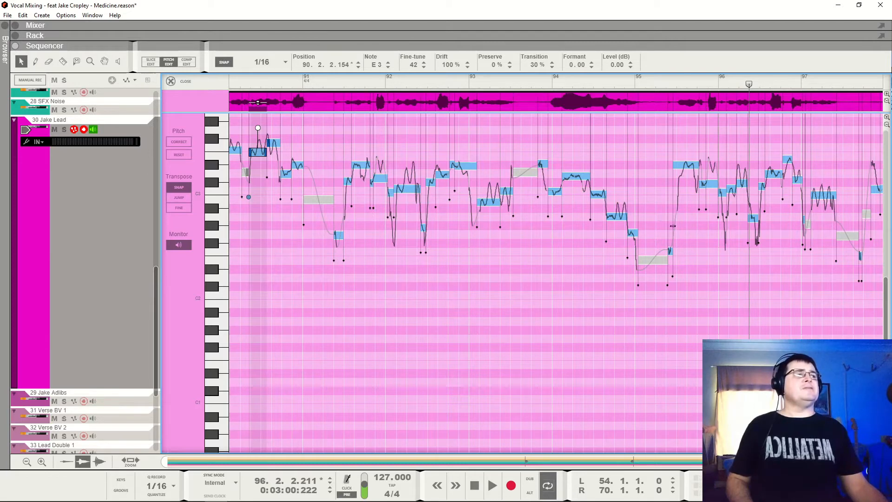
key(space)
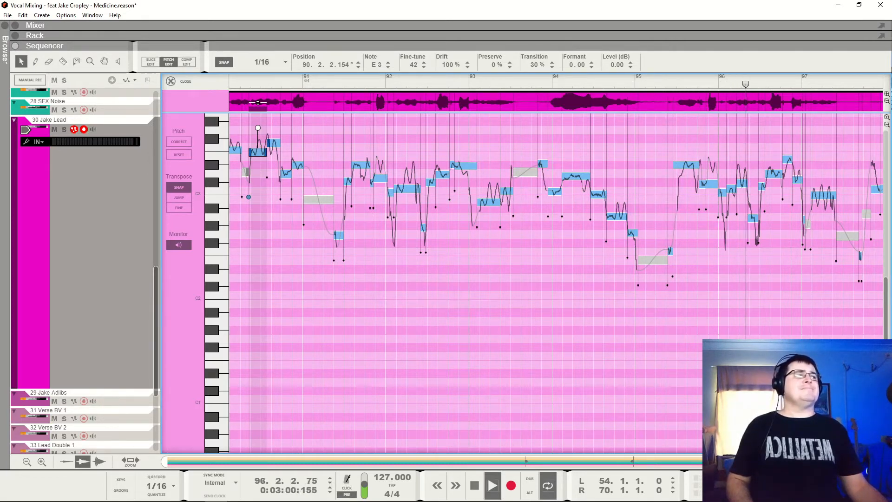
key(space)
scroll(556, 283, right, 10)
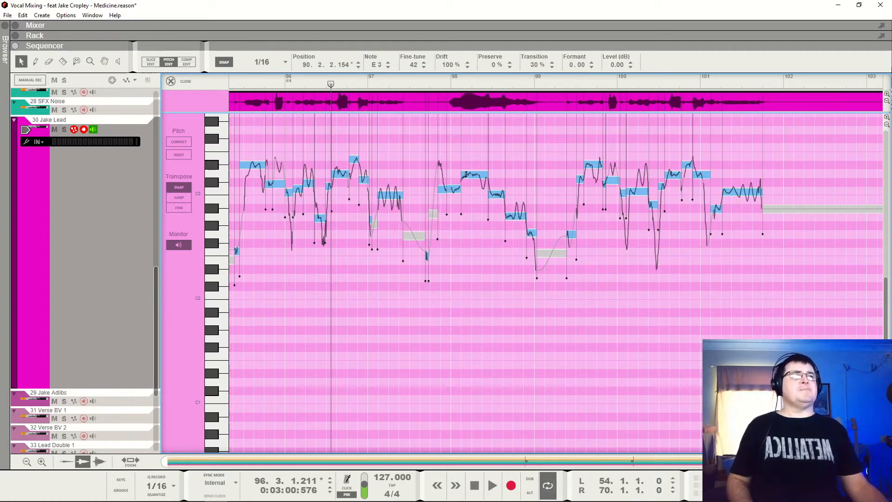
click(453, 189)
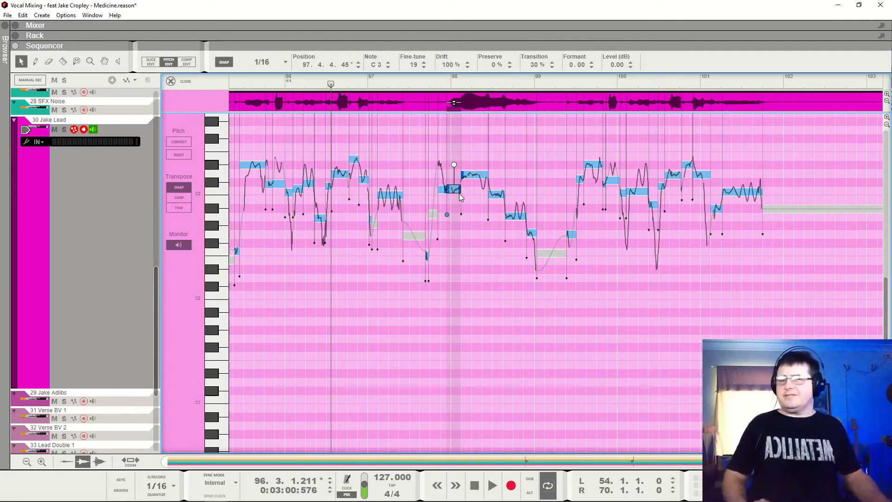
- Close the lead vocal's pitch editor, shrink the track height to show all vocal tracks, and play from just before bar 54
click(184, 83)
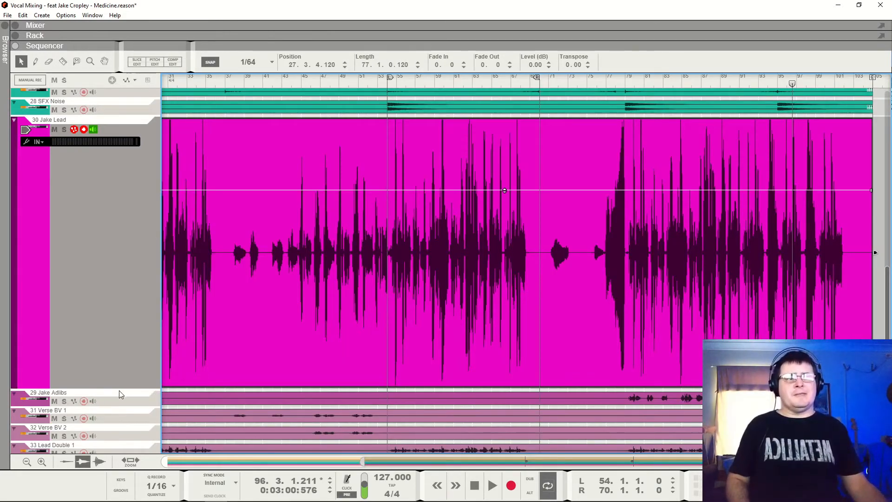
drag(121, 389, 152, 136)
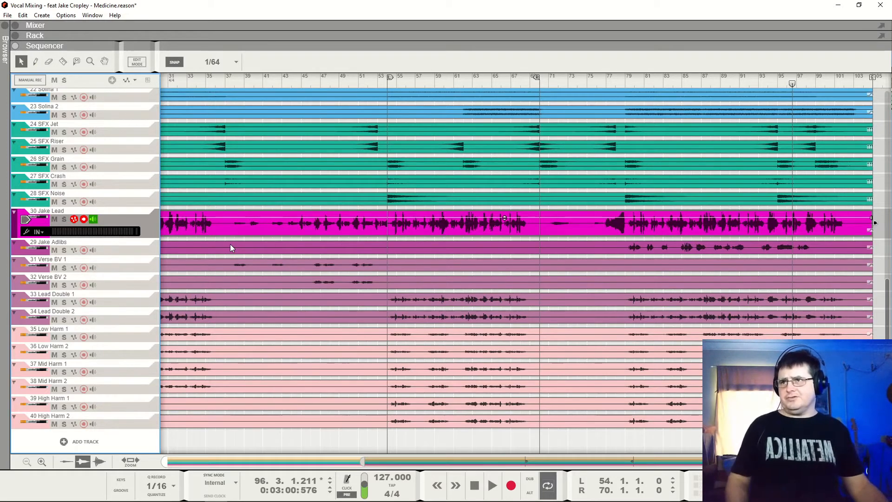
click(386, 83)
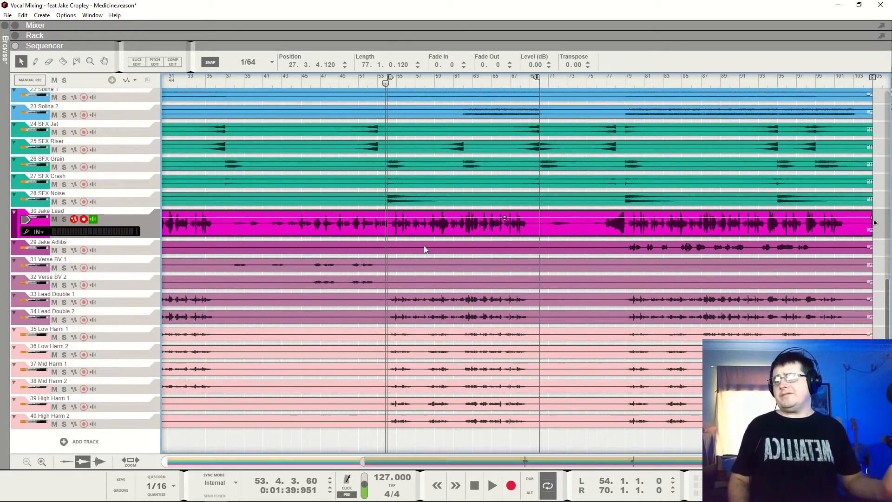
key(space)
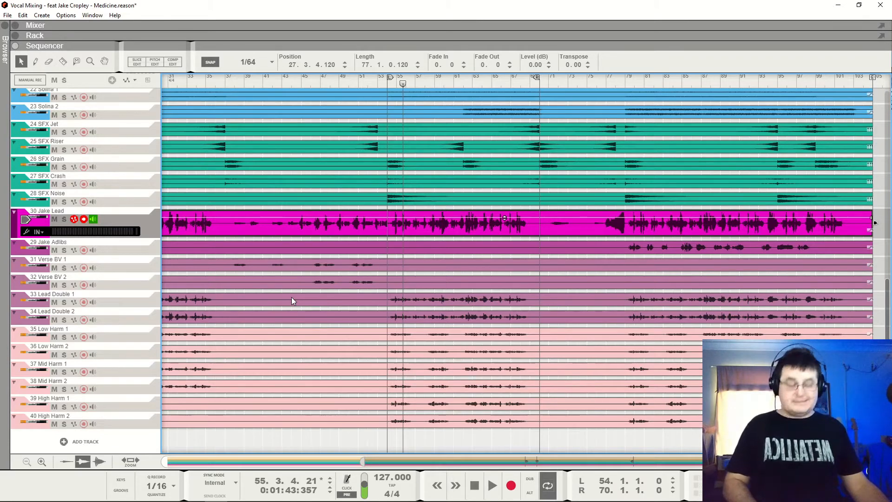
- Add AdHd's LevelingTool_64 as an insert effect on the lead vocal's audio track in the rack
key(F6)
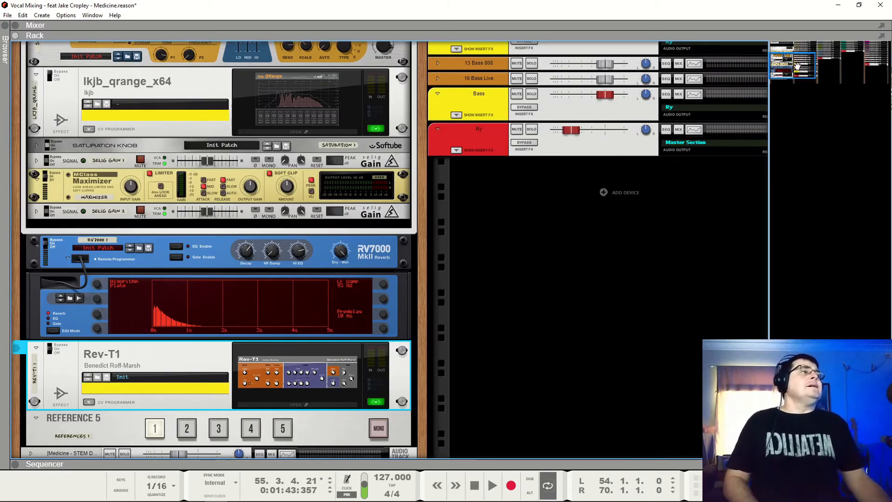
drag(798, 67, 890, 21)
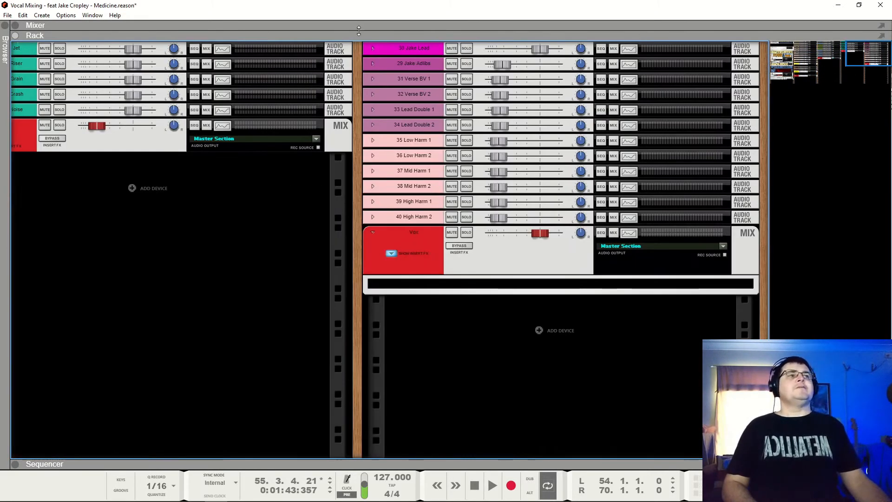
click(372, 49)
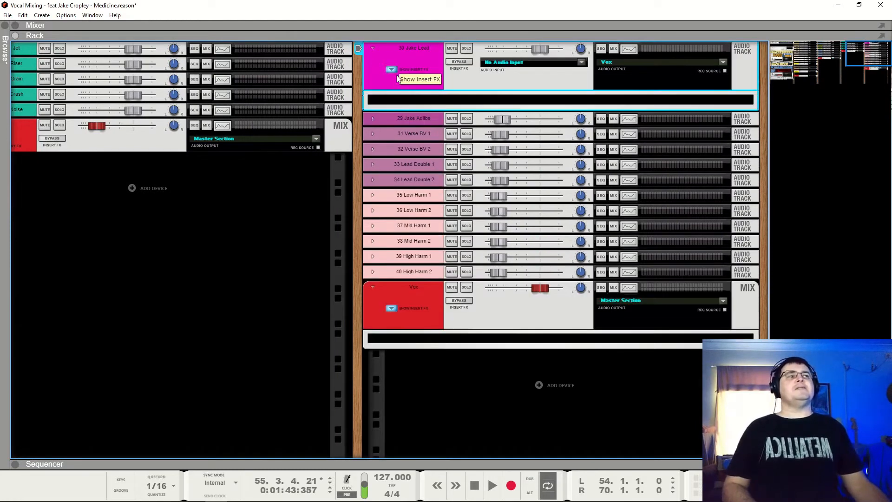
click(386, 101)
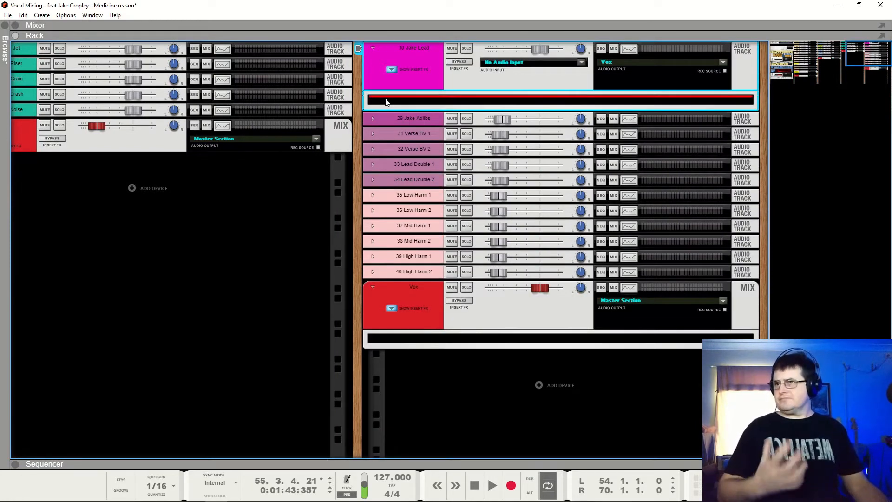
right_click(385, 102)
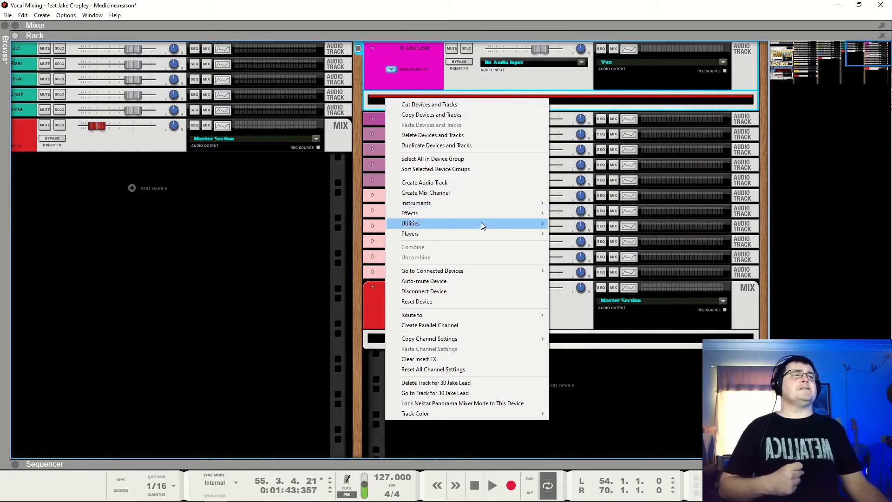
mouse_move(510, 217)
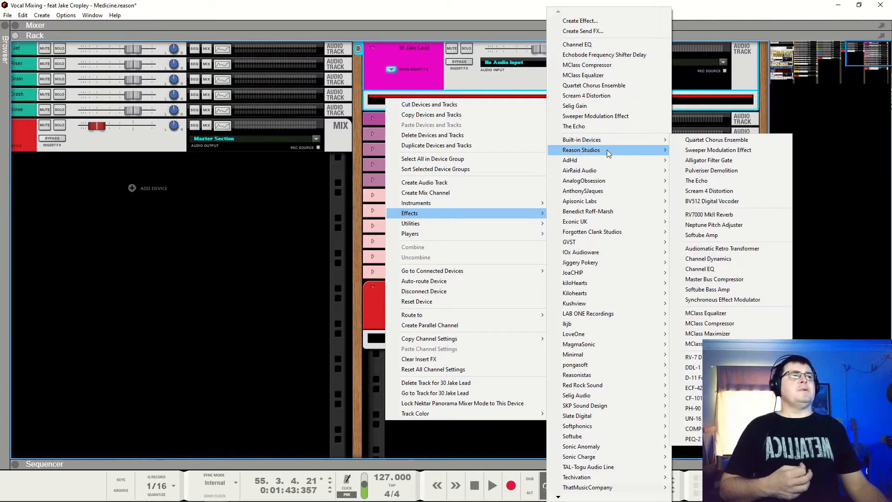
mouse_move(618, 161)
click(709, 160)
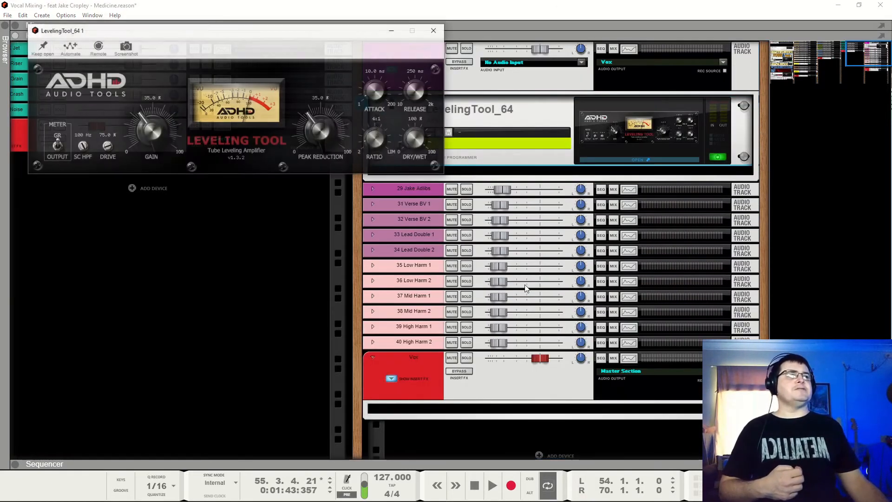
- Arrange the Leveling Tool window above the sequencer, with the rack still visible and the arrangement shown from bar 1
drag(176, 41, 223, 199)
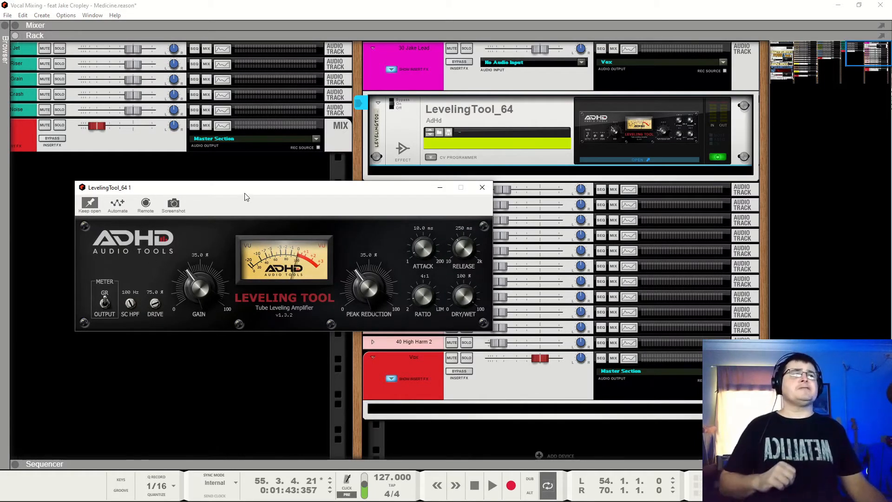
drag(272, 462, 284, 10)
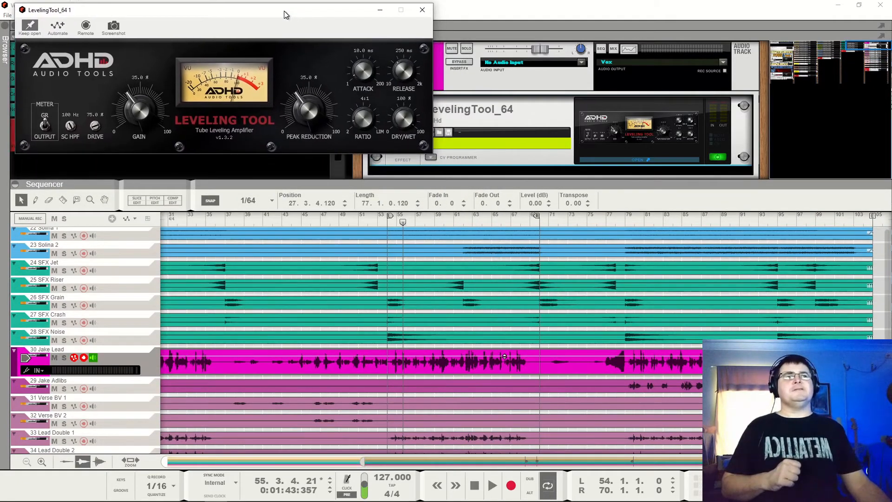
drag(394, 460, 358, 460)
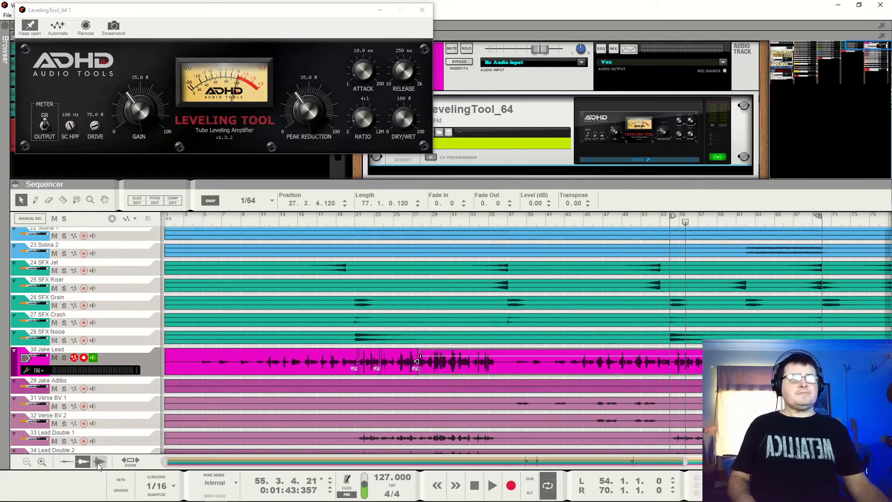
click(66, 461)
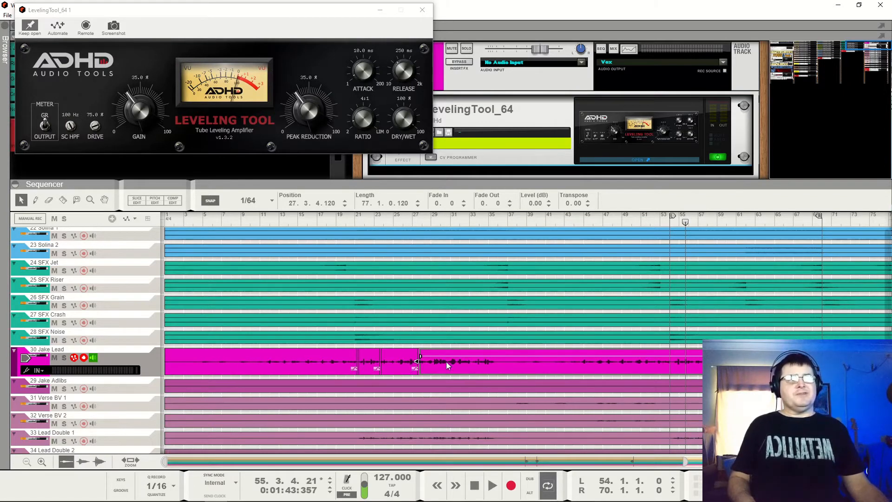
click(89, 461)
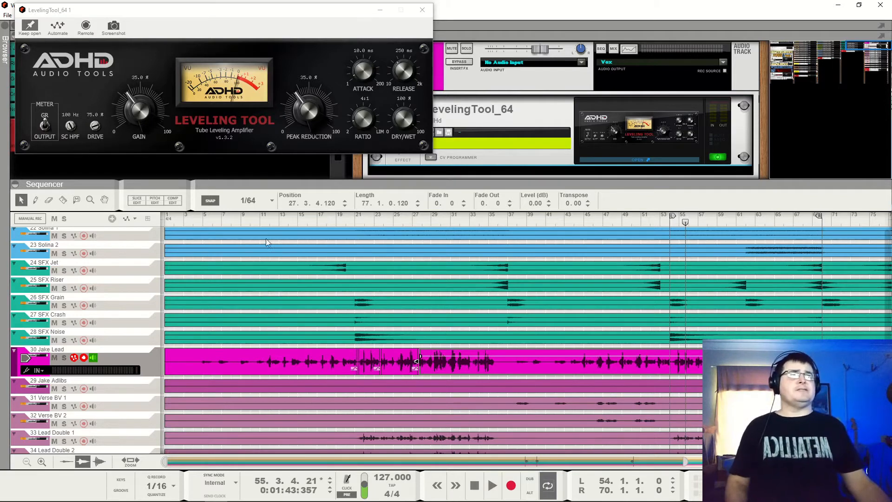
- Play the lead vocal through the Leveling Tool from about bar 5 and from bar 21 to compare the gain reduction
click(202, 222)
key(space)
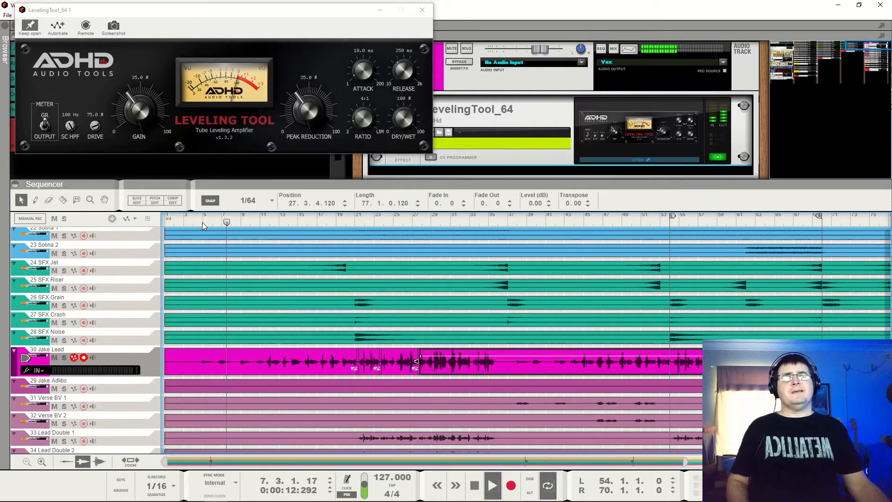
click(356, 222)
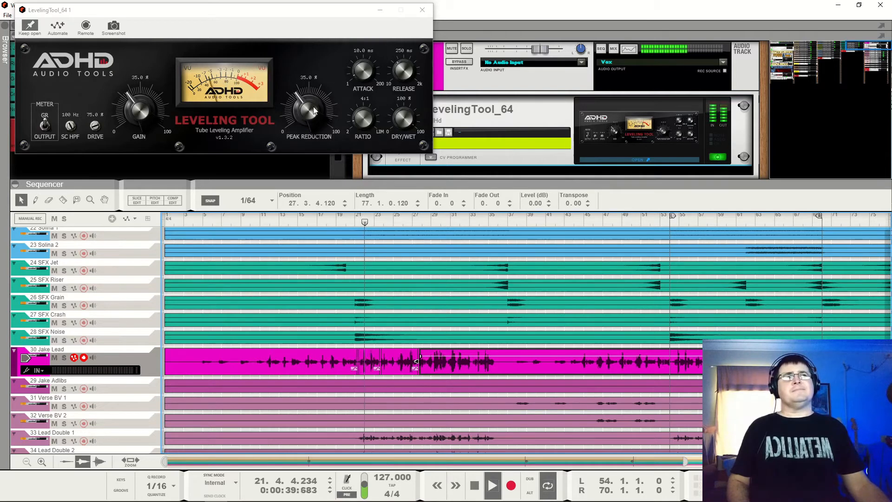
key(space)
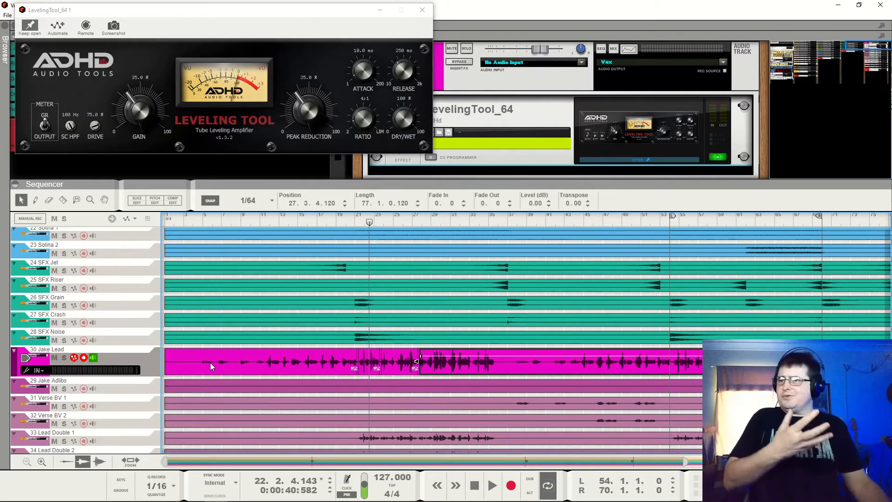
click(357, 222)
key(space)
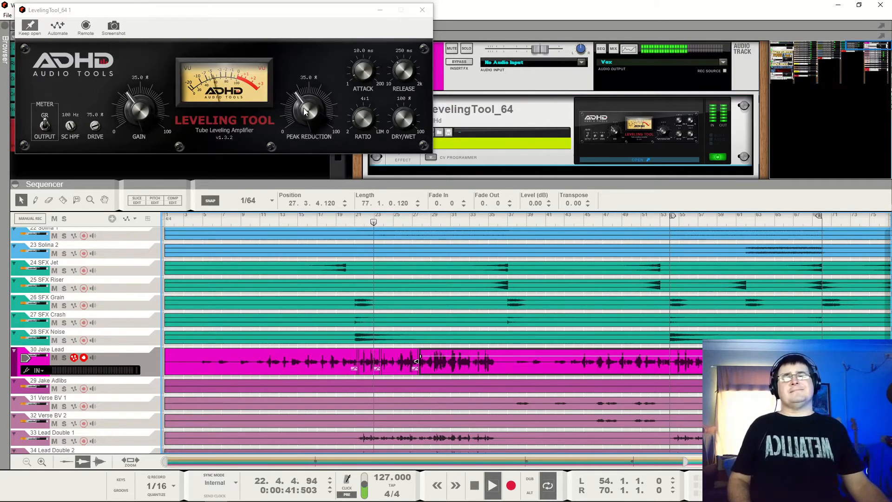
key(space)
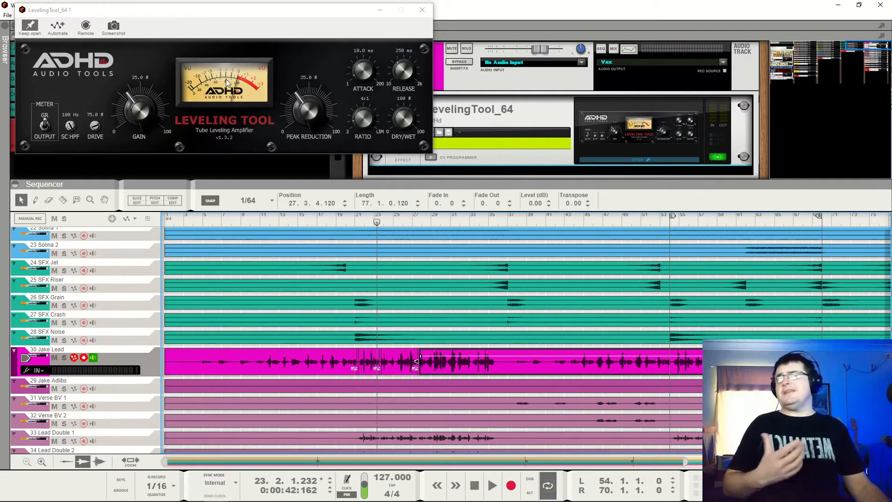
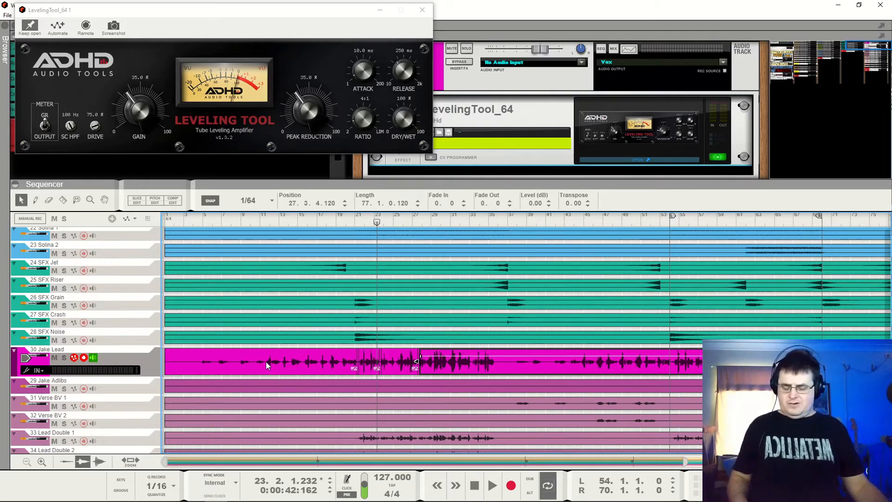
- Split the first lead vocal clip at position 11.3.2.0 and select the part before the cut
drag(274, 224, 265, 224)
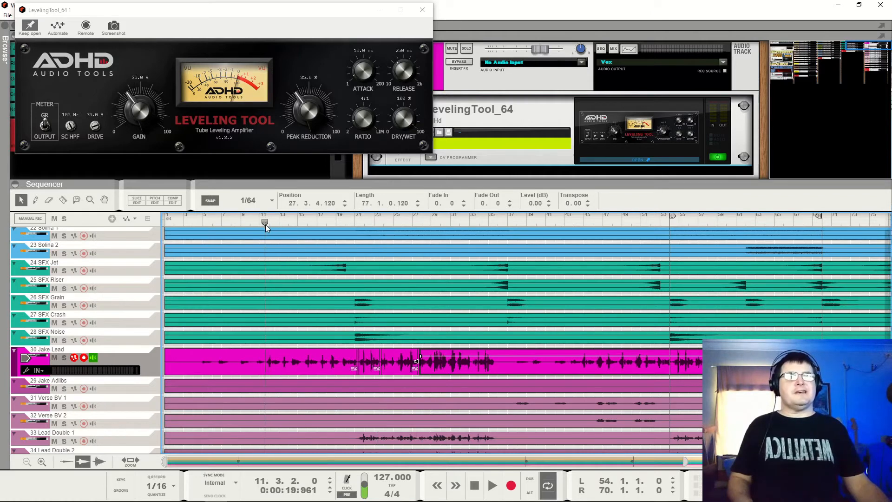
key(r)
click(268, 355)
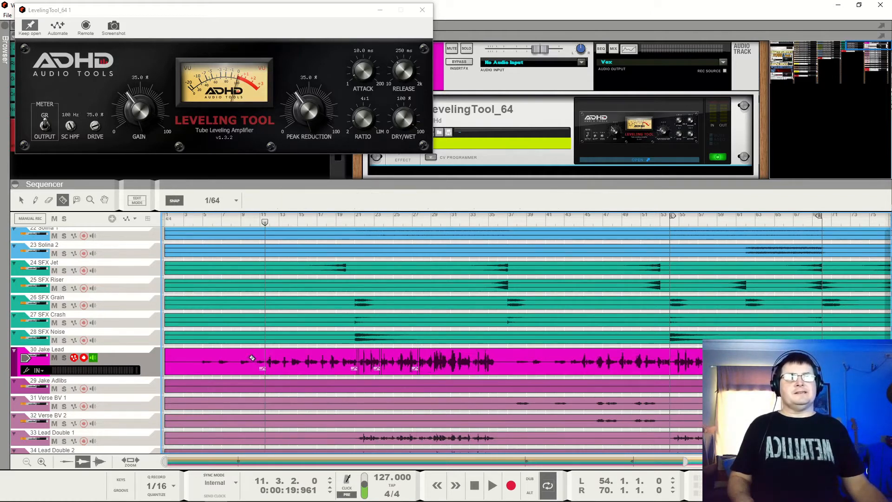
key(q)
click(228, 357)
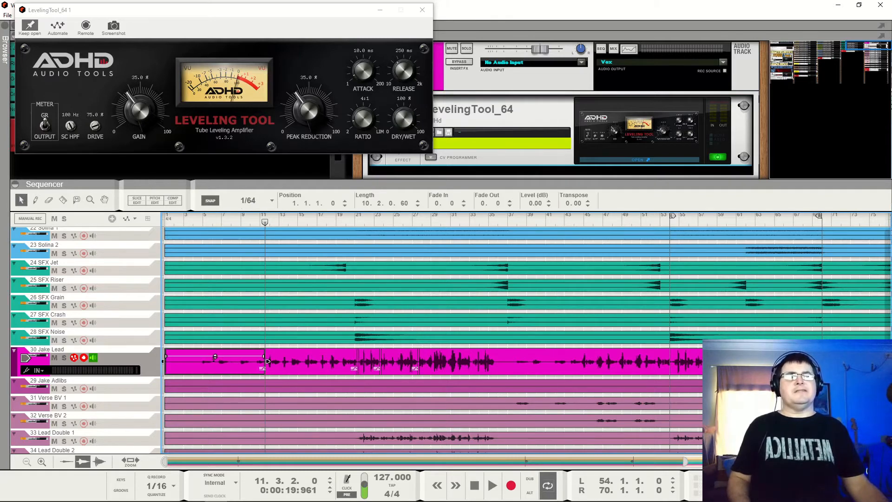
- Raise the first lead vocal clip's level to 5.14 dB, then set the Leveling Tool's peak reduction to 27.1% while playing from bar 5
drag(215, 357, 225, 343)
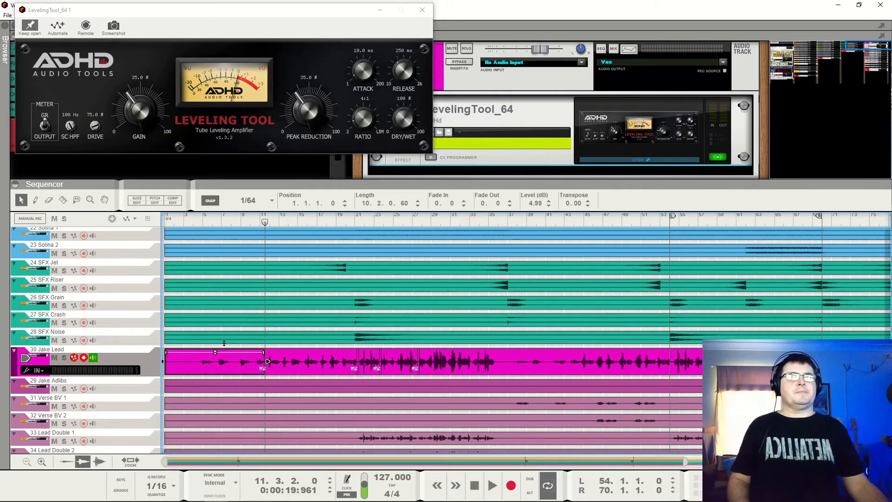
click(206, 221)
key(space)
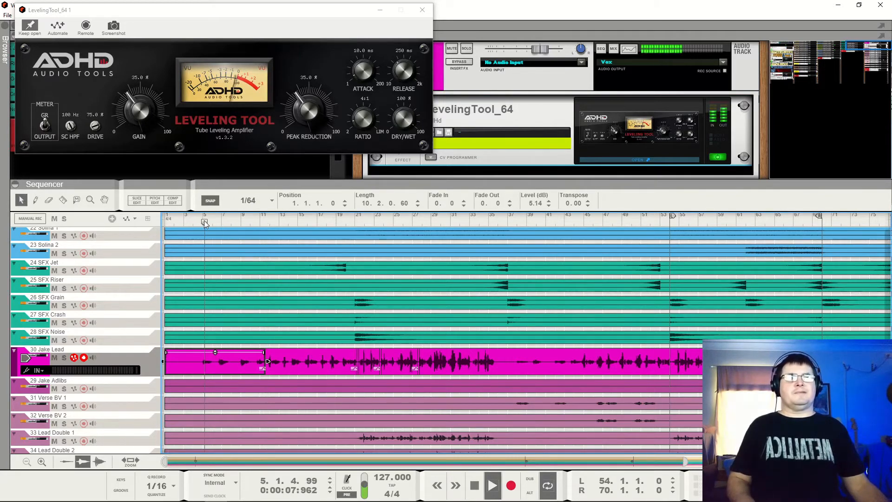
drag(310, 119, 311, 130)
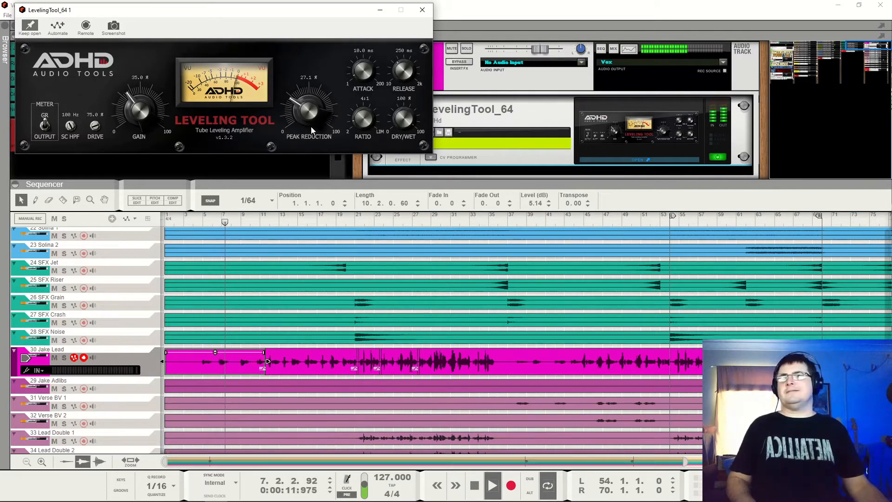
key(space)
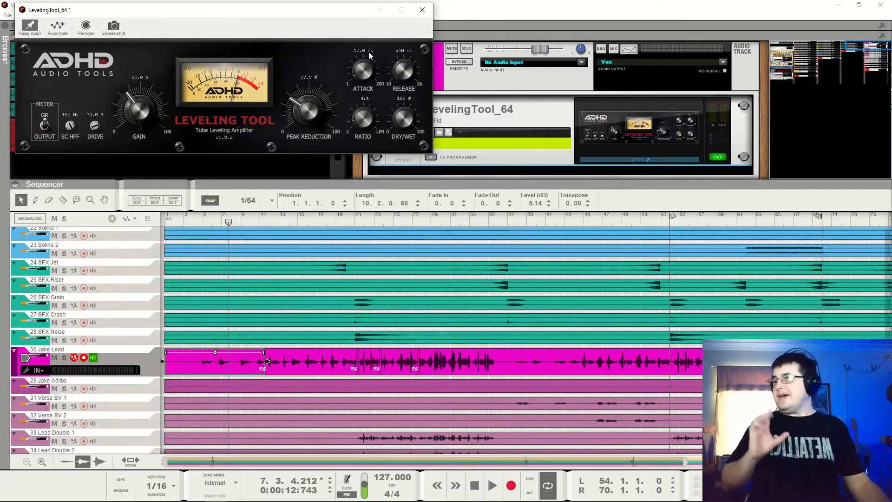
- Add Selig Audio's Leveler to the lead vocal's insert effects, place it before the Leveling Tool, and fold the Leveling Tool device
click(422, 9)
right_click(443, 168)
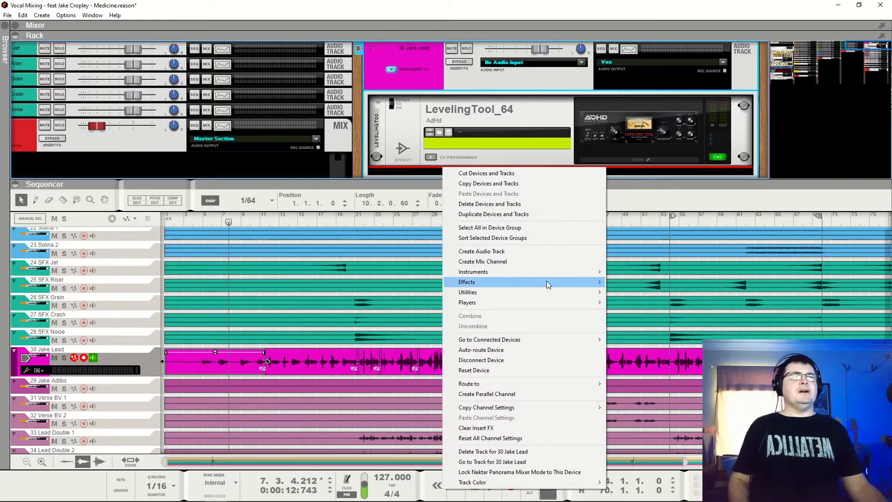
mouse_move(590, 282)
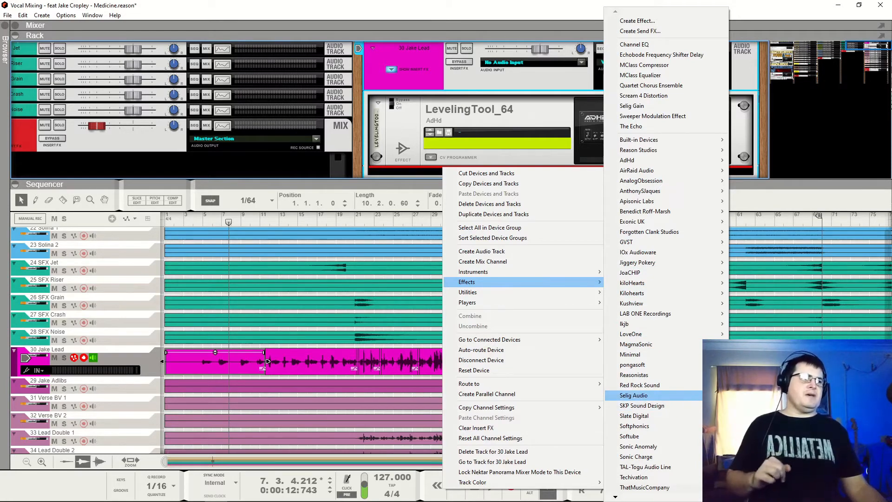
click(763, 416)
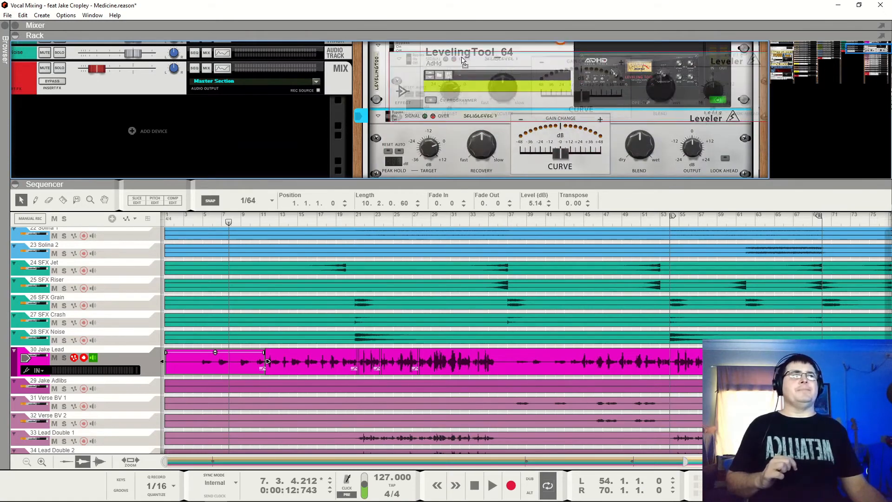
scroll(451, 105, up, 1)
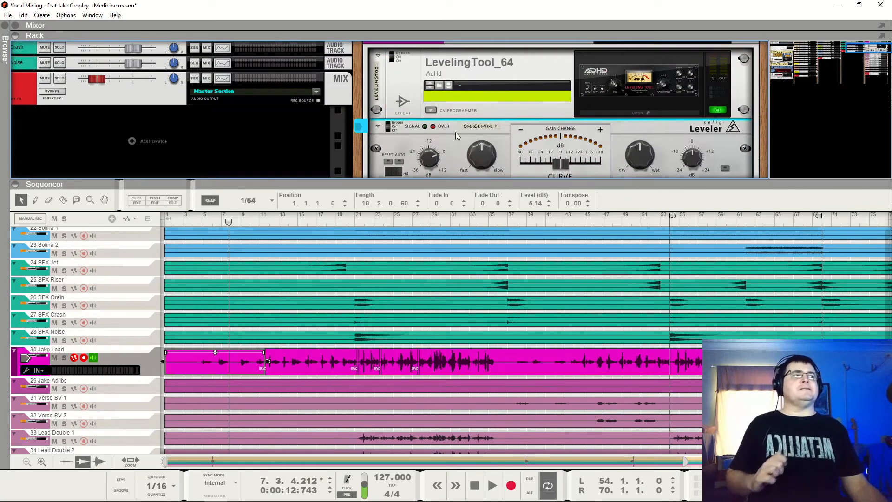
drag(456, 132, 467, 68)
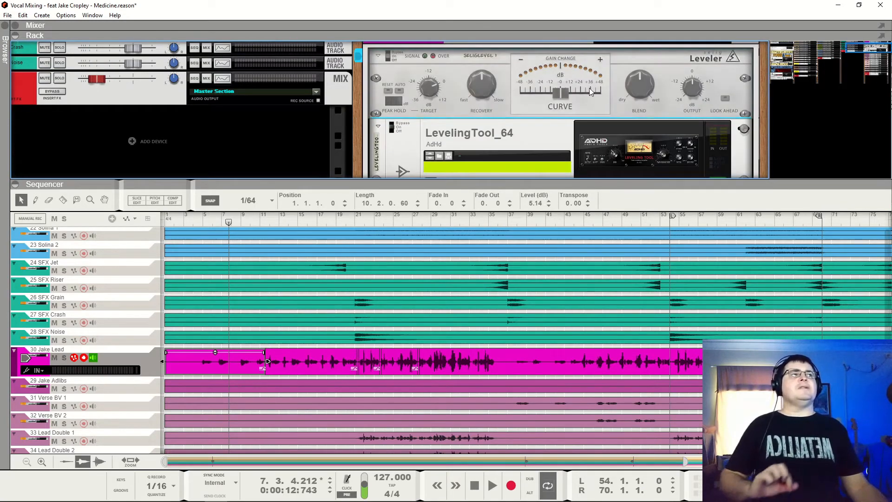
click(378, 126)
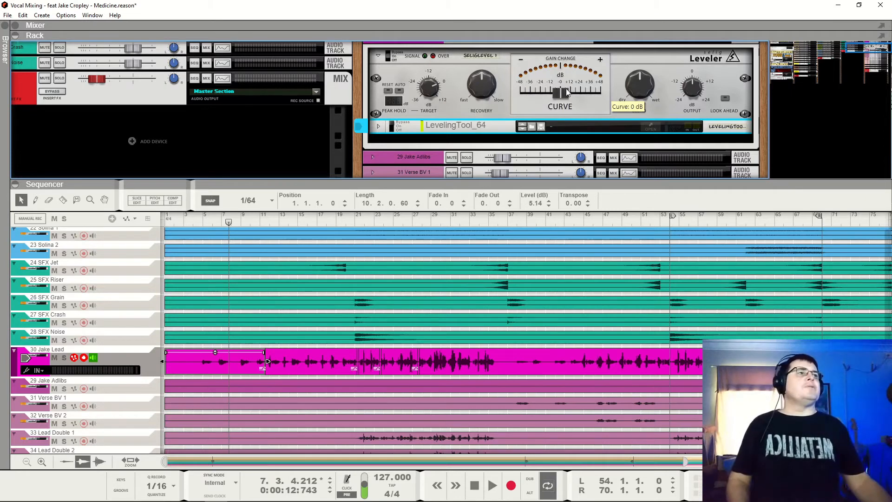
- Play the lead vocal through the Leveler from about bars 37, 45 and 54 to check its peak hold readings
click(515, 219)
key(space)
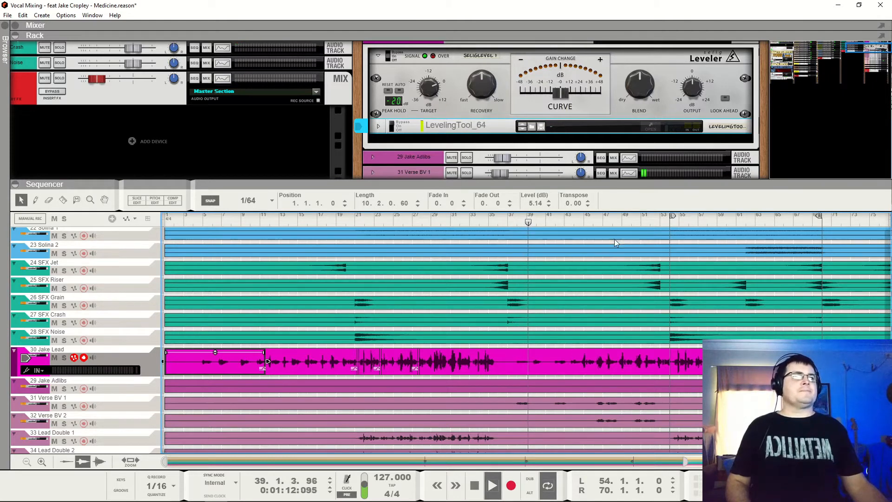
click(585, 223)
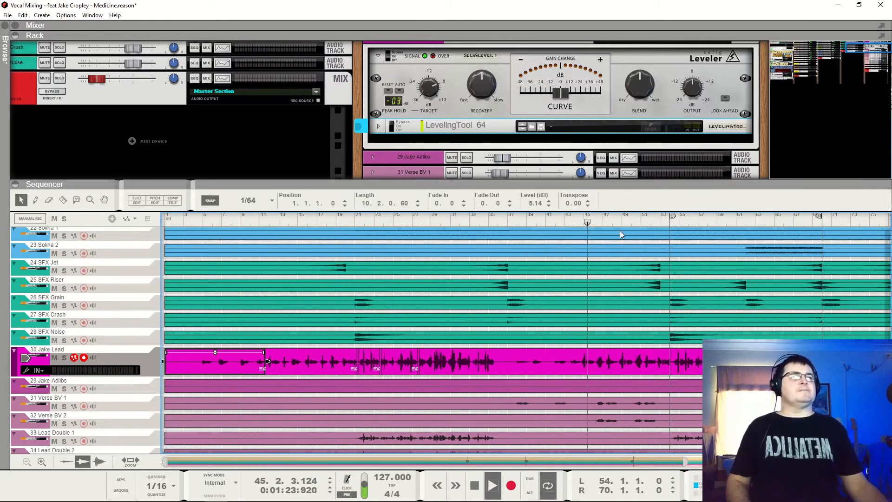
click(676, 225)
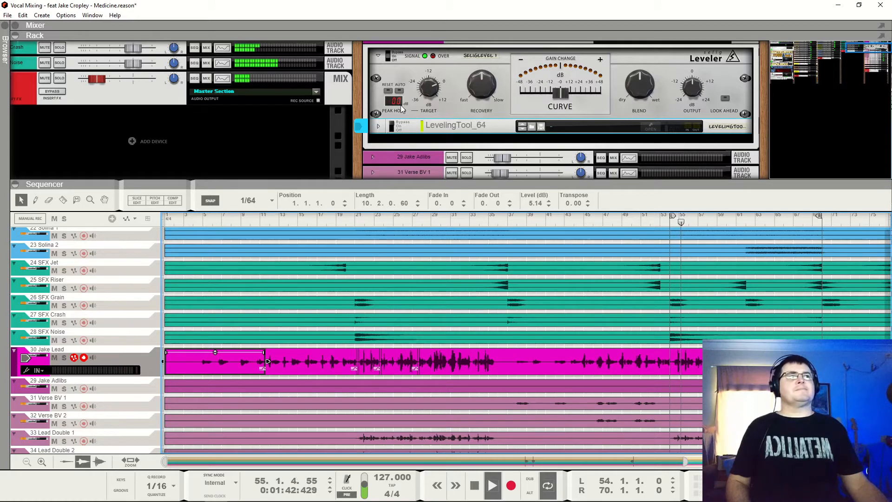
key(space)
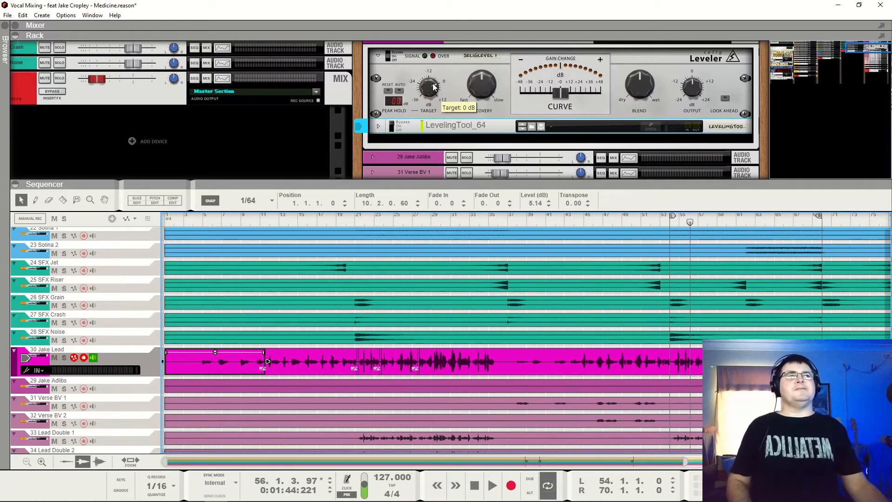
- Set the Leveler's Curve to 12 dB and play the lead vocal from about bar 37 to hear the levelling
drag(558, 93, 568, 96)
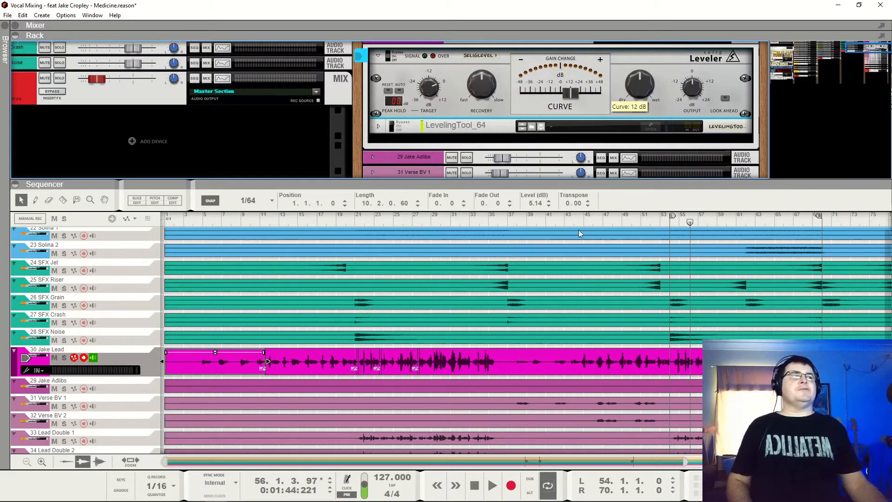
click(509, 218)
key(space)
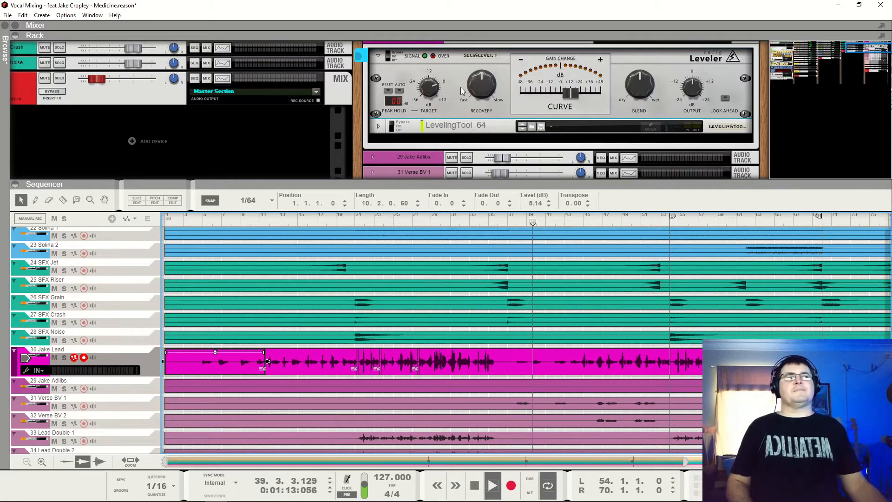
mouse_move(573, 96)
mouse_move(572, 94)
mouse_down()
mouse_move(561, 97)
mouse_move(571, 97)
mouse_up()
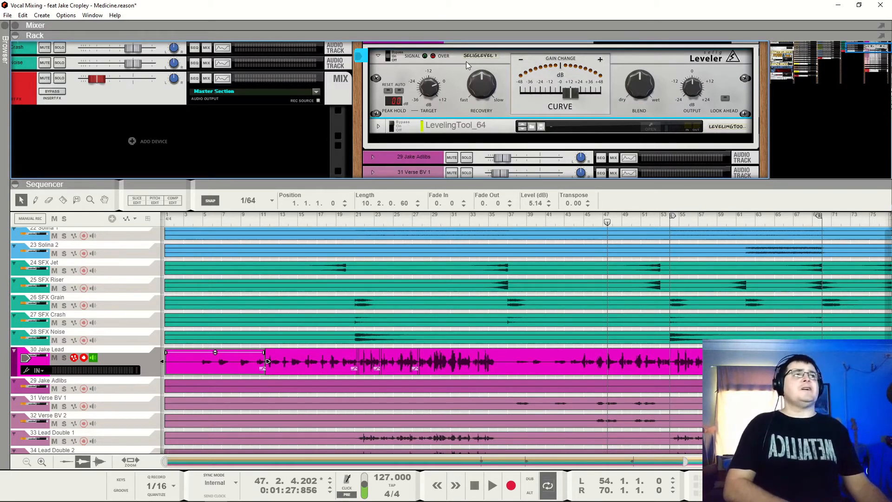
- Delete the Selig Leveler from the lead vocal's insert effects and unfold the Leveling Tool device
scroll(467, 61, down, 3)
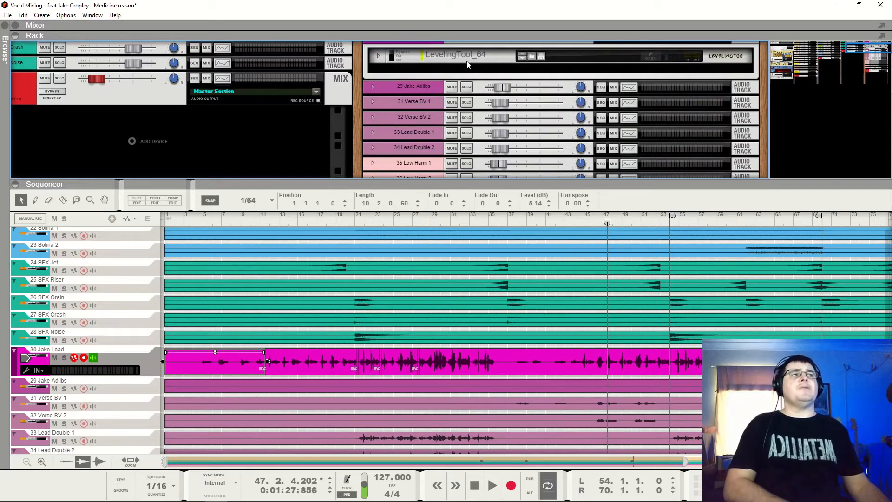
click(378, 56)
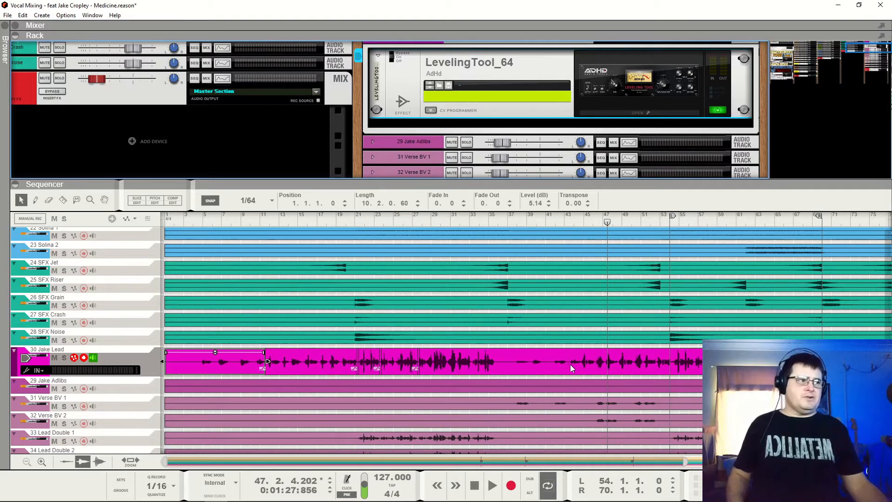
- Split the lead vocal clip at position 37.4.1.0, just before the quiet phrases begin
key(r)
click(517, 365)
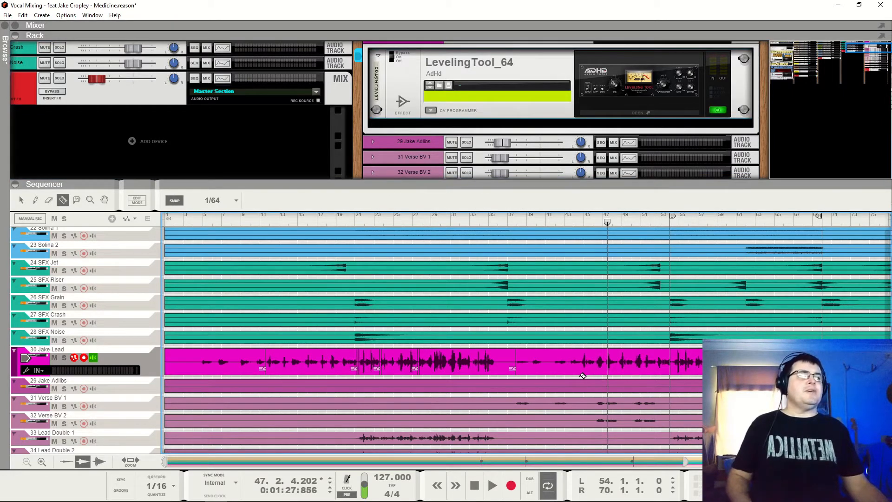
key(q)
- Play the lead vocal from about bar 41 and split its clip just before the louder phrase near bar 45
click(548, 222)
key(space)
mouse_move(135, 376)
mouse_down()
mouse_move(241, 457)
mouse_move(389, 460)
mouse_up()
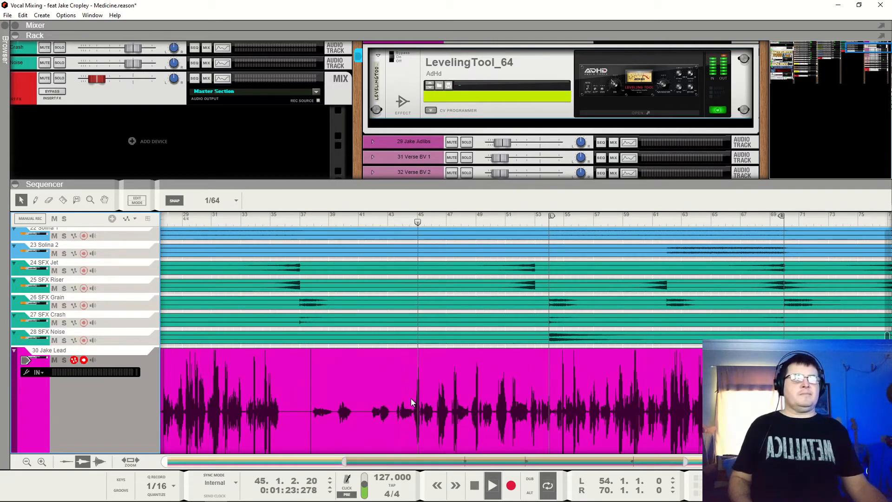
key(r)
key(space)
drag(686, 461, 517, 461)
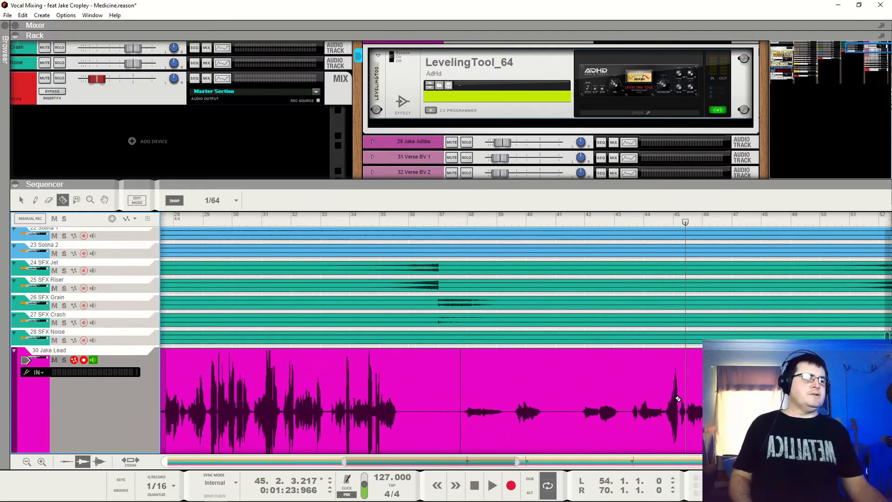
click(666, 406)
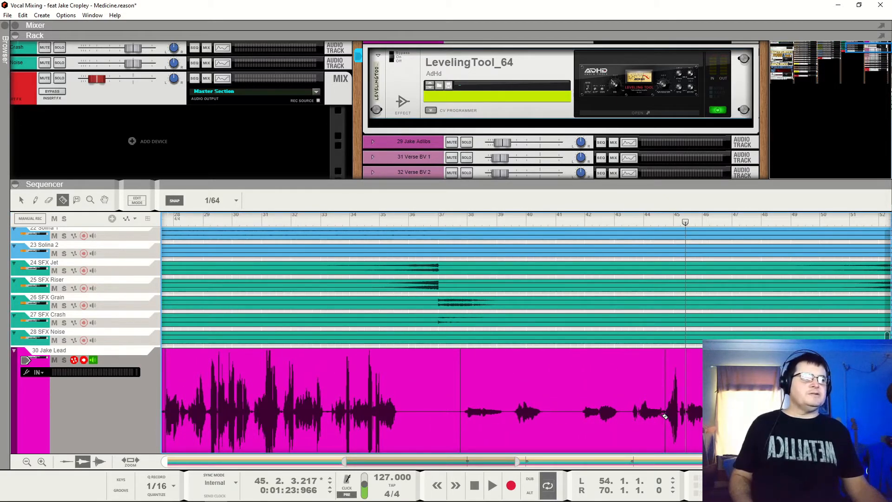
key(q)
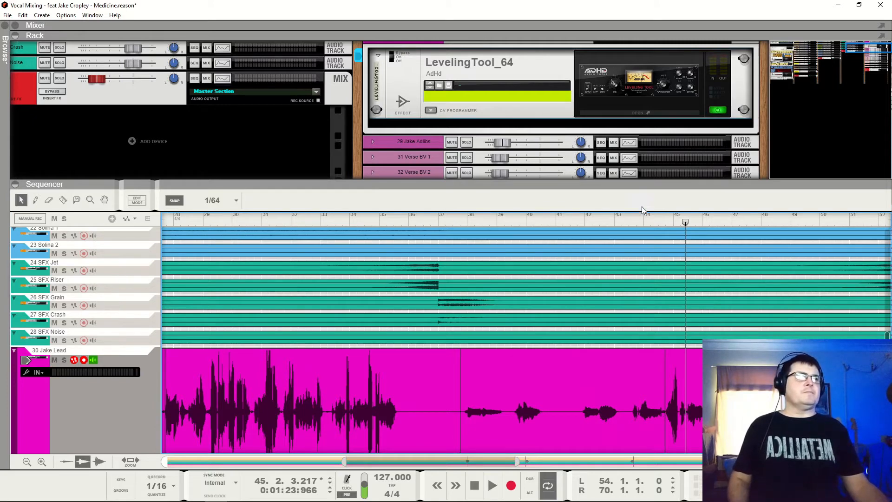
- Check the first lead vocal clip's level, then raise the quiet clip starting at 37.4.1.0 to 5.28 dB
click(576, 385)
drag(413, 461, 242, 461)
click(382, 416)
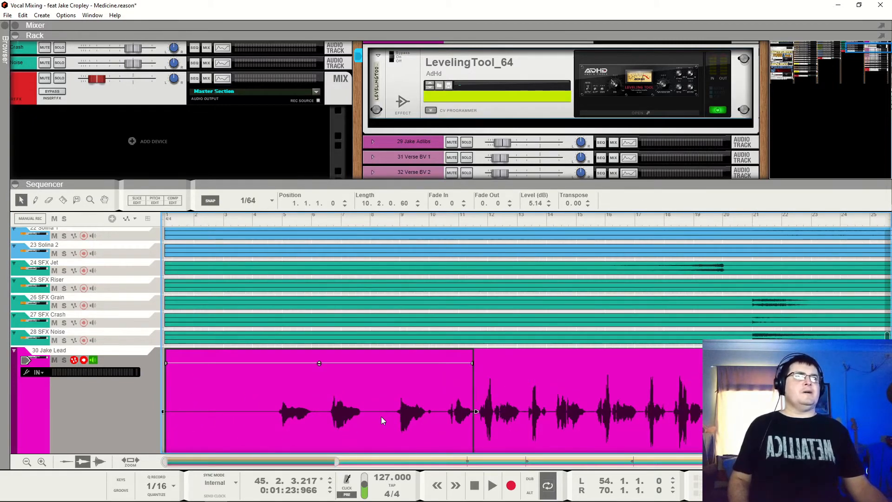
drag(541, 462, 457, 472)
click(413, 415)
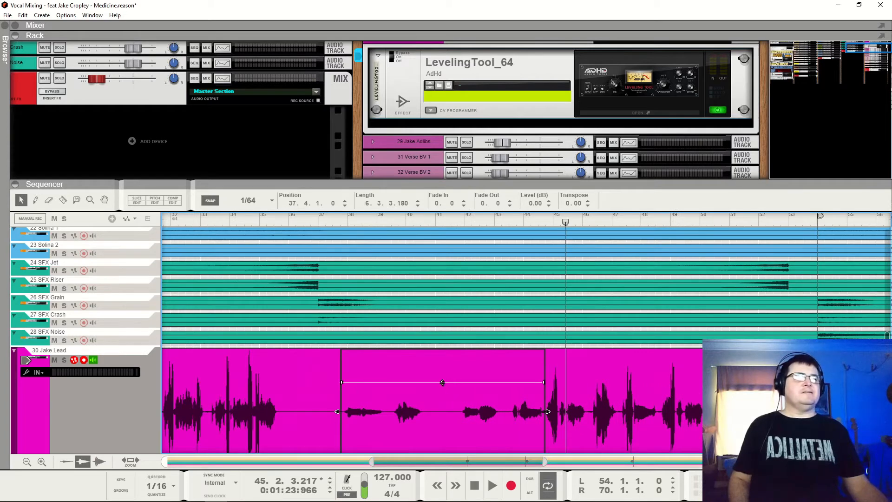
drag(443, 382, 443, 362)
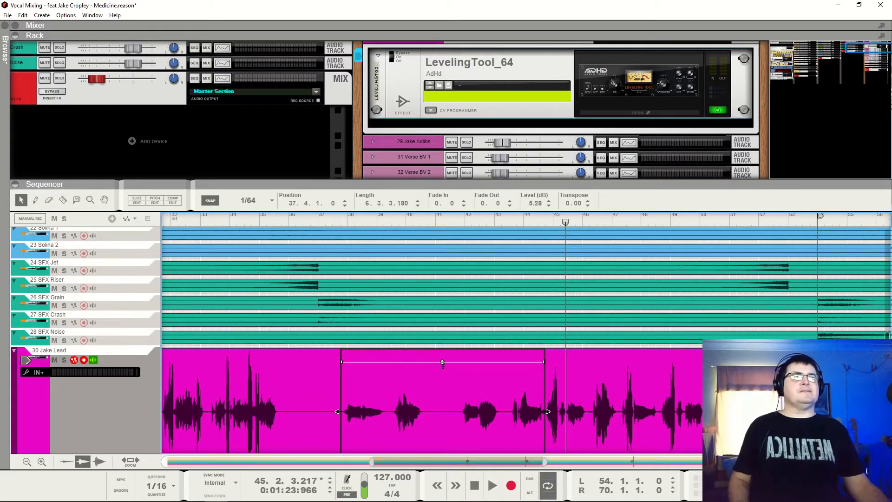
- Play the raised lead vocal clip from about bar 37 to check its level in the mix
click(334, 222)
key(space)
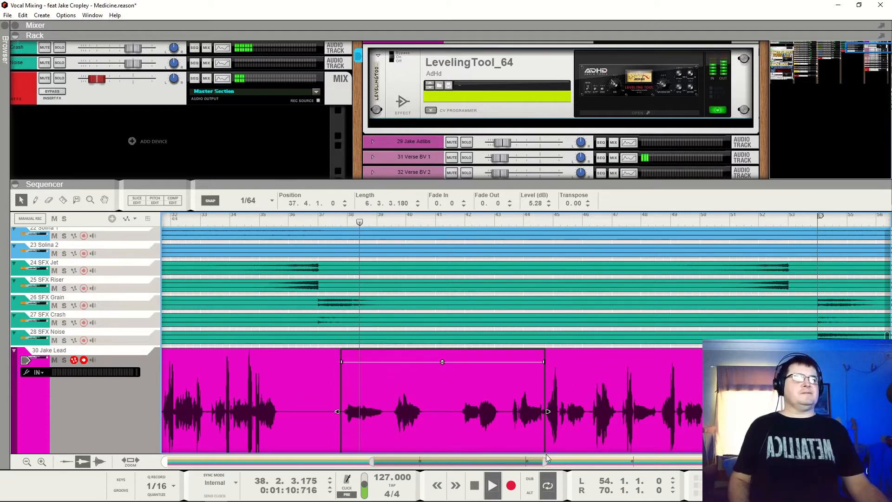
drag(523, 461, 283, 484)
key(space)
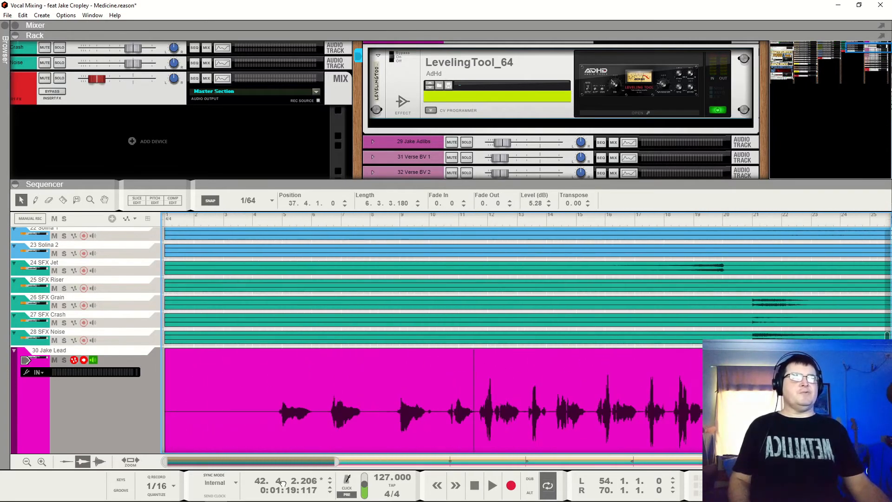
- Show the whole arrangement, select the first lead vocal clip, and reopen the Leveling Tool window over the upper part of the sequencer
drag(337, 462, 884, 463)
click(200, 221)
click(205, 394)
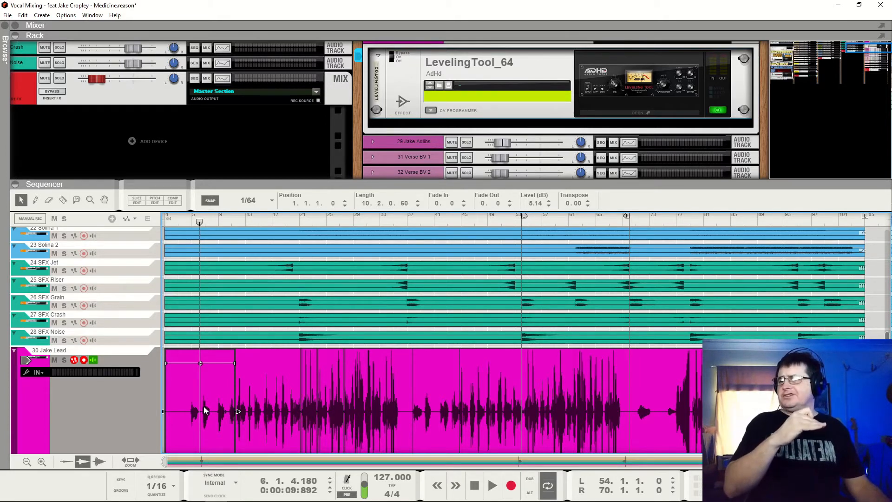
click(688, 111)
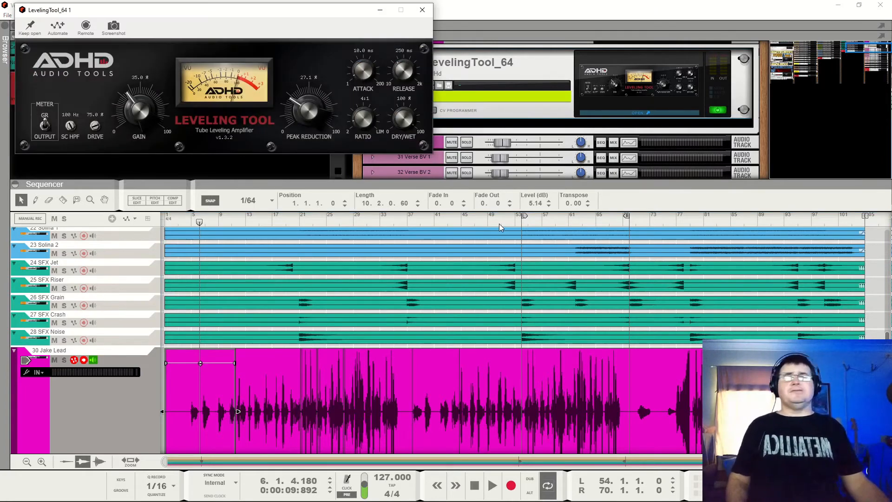
drag(124, 16, 143, 87)
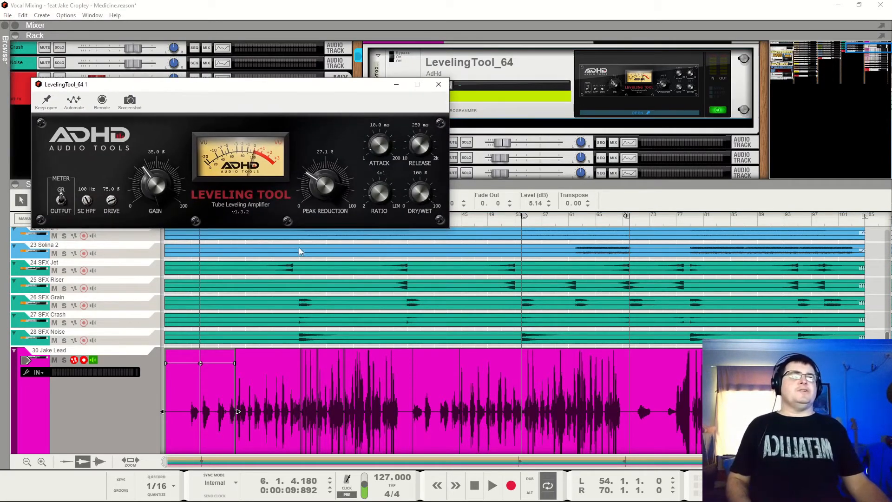
- Play the lead vocal from bar 54 and set the Leveling Tool's peak reduction to 24.8% and ratio to 2:1
key(space)
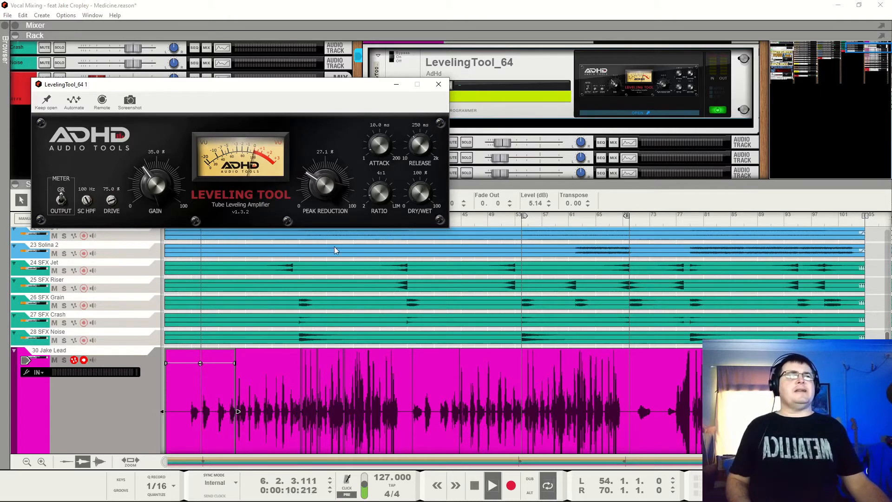
click(522, 220)
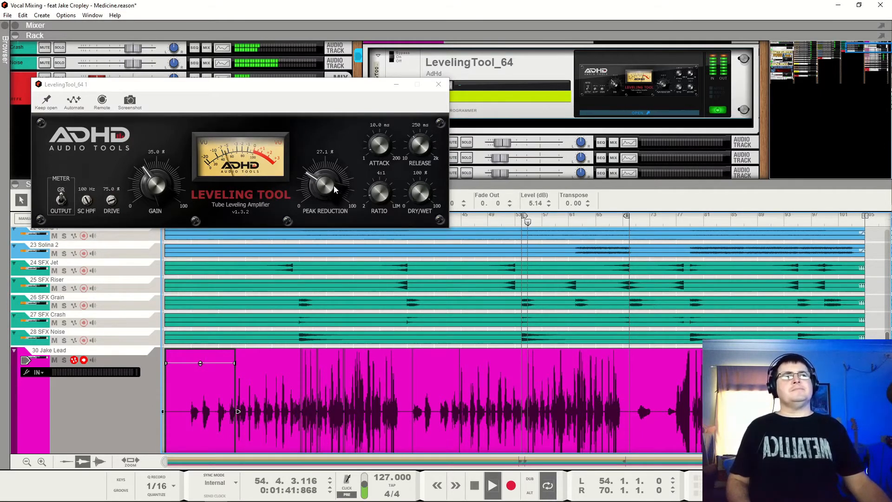
key(space)
drag(331, 185, 386, 193)
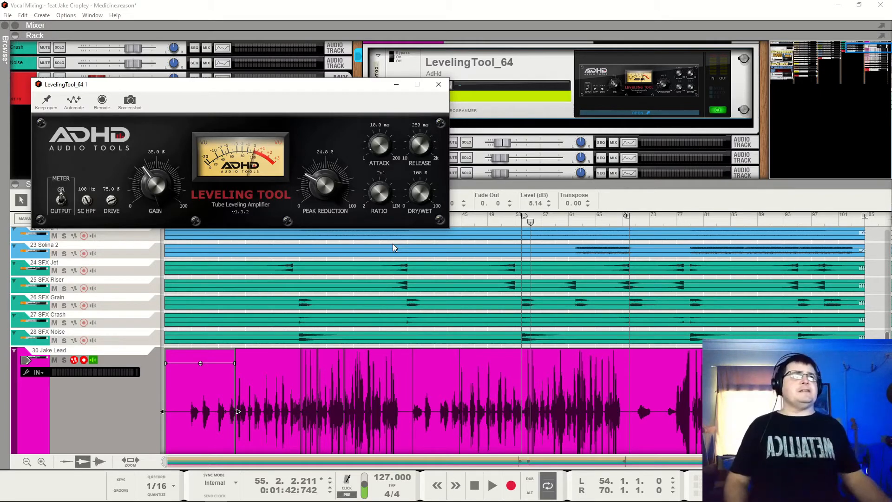
- Set the Leveling Tool's peak reduction to 24.6% while playing the lead vocal from bar 55, and replay it from about bar 42
key(space)
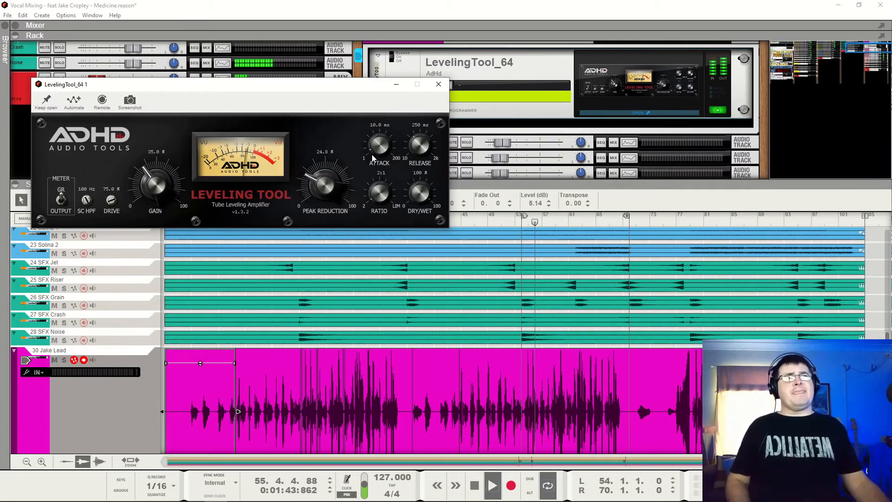
drag(322, 184, 322, 185)
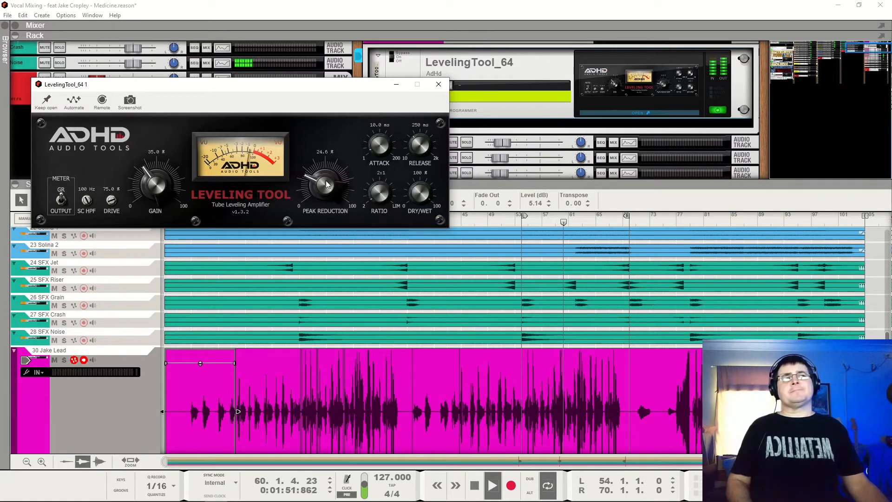
key(space)
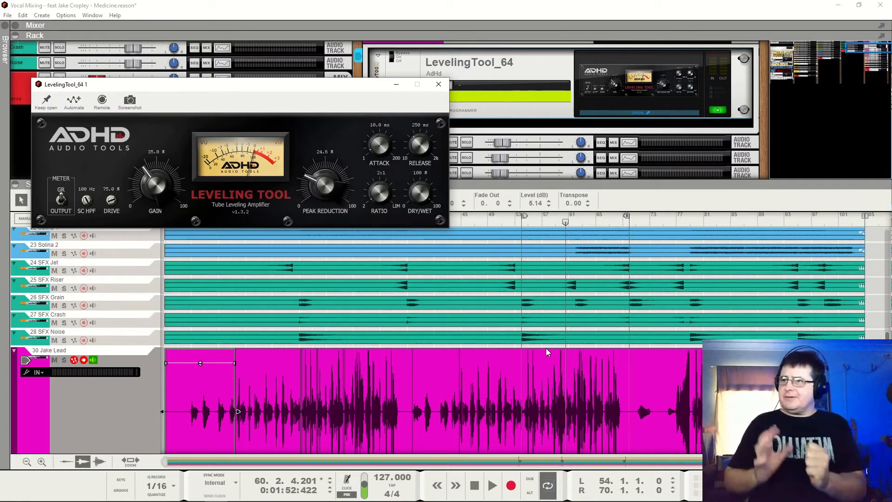
key(space)
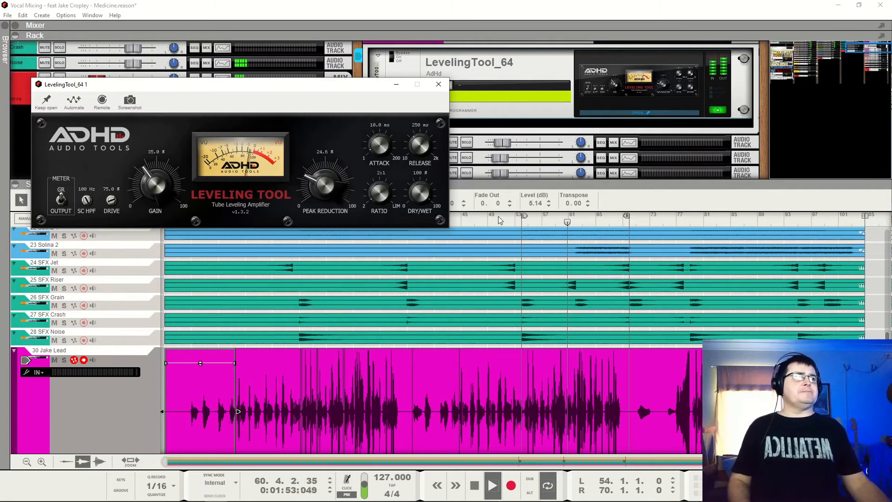
click(452, 219)
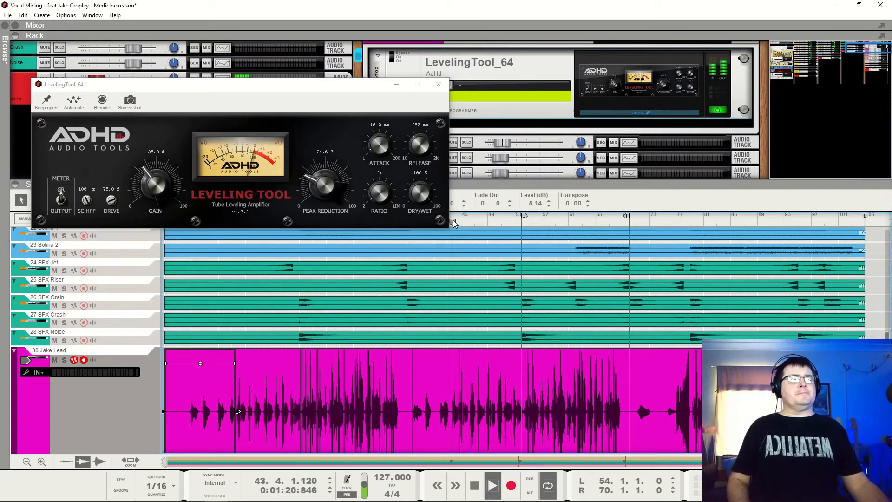
click(413, 219)
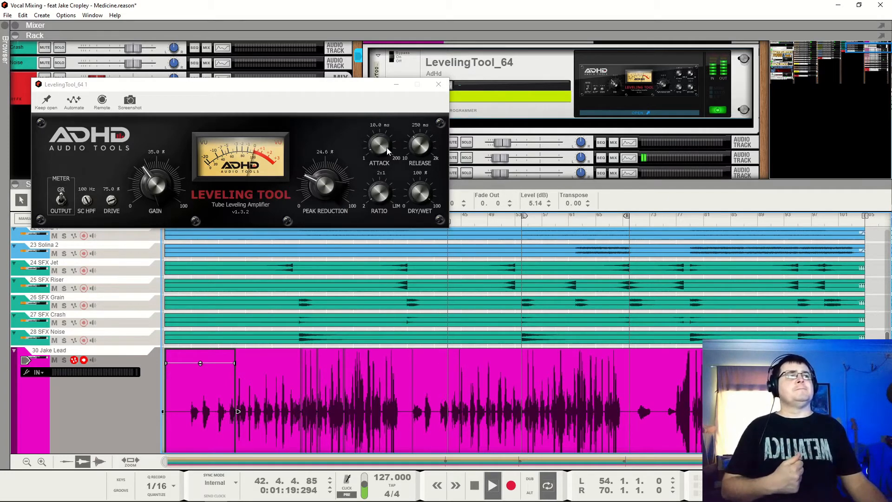
- Try slower Leveling Tool attack times of 17.5 and 27.5 ms, and set the attack to 1.00 ms
drag(379, 150, 380, 147)
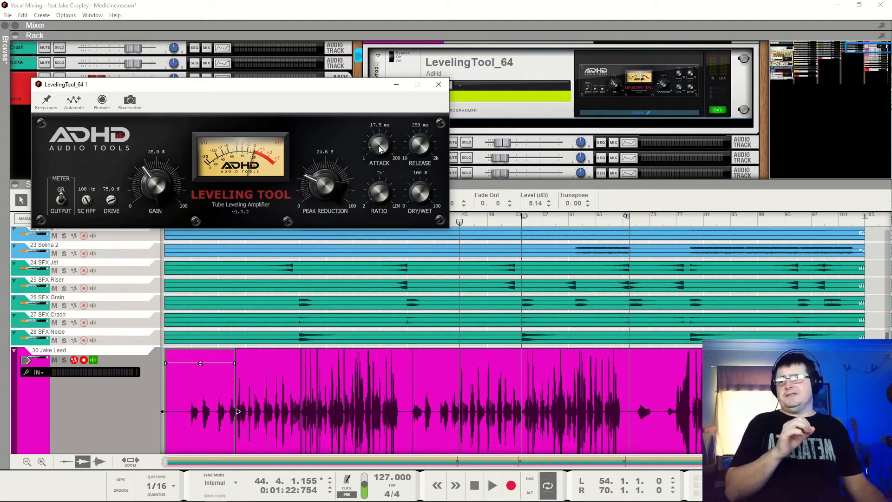
drag(385, 147, 389, 196)
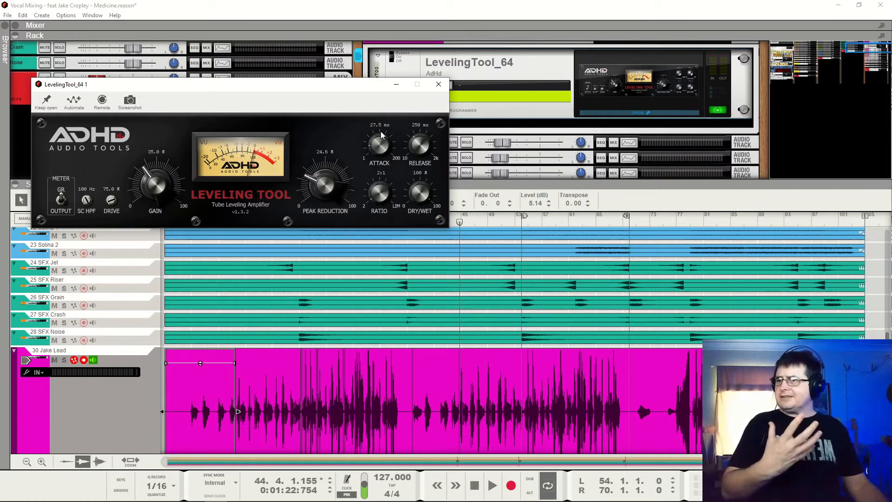
drag(381, 138, 386, 176)
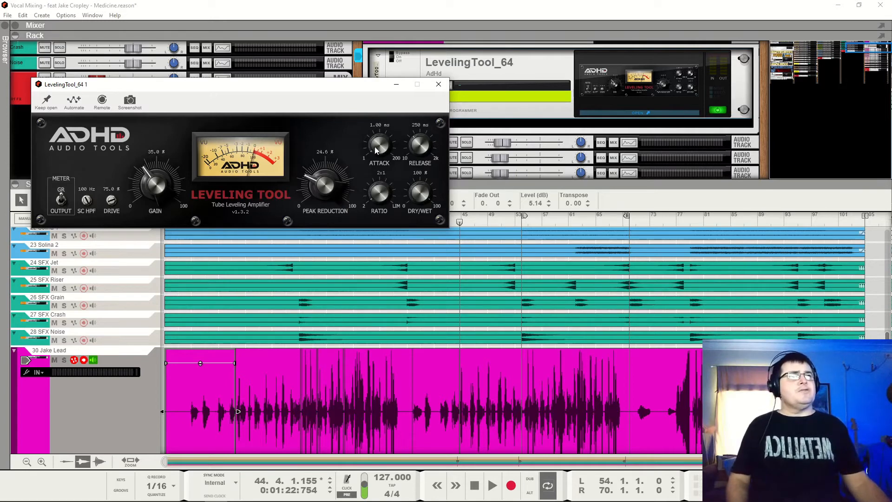
- Audition heavy compression on the lead vocal with 80% peak reduction, a 21:1 ratio and 69.6% gain
drag(329, 185, 329, 122)
key(space)
drag(382, 198, 378, 144)
drag(324, 172, 328, 208)
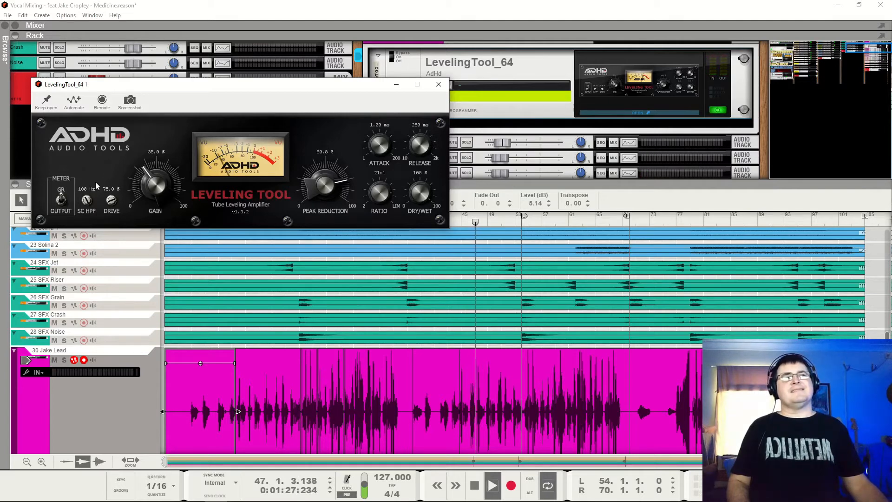
drag(158, 182, 166, 114)
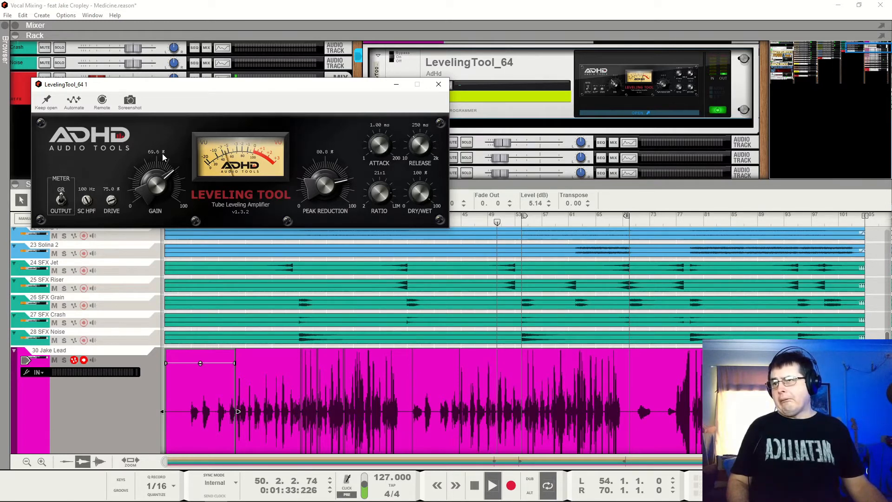
key(space)
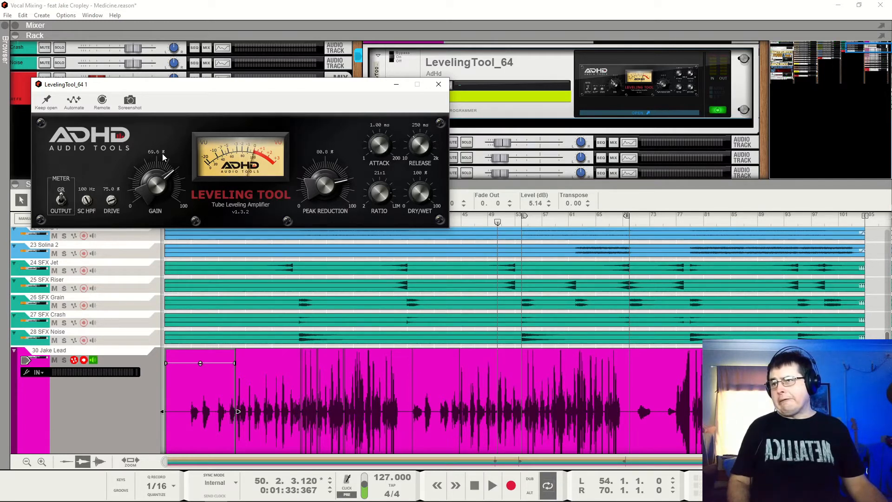
- Return the Leveling Tool's gain and peak reduction to 35%, set its attack to 25.9 ms, and resume playback
drag(157, 186, 171, 268)
drag(156, 186, 156, 177)
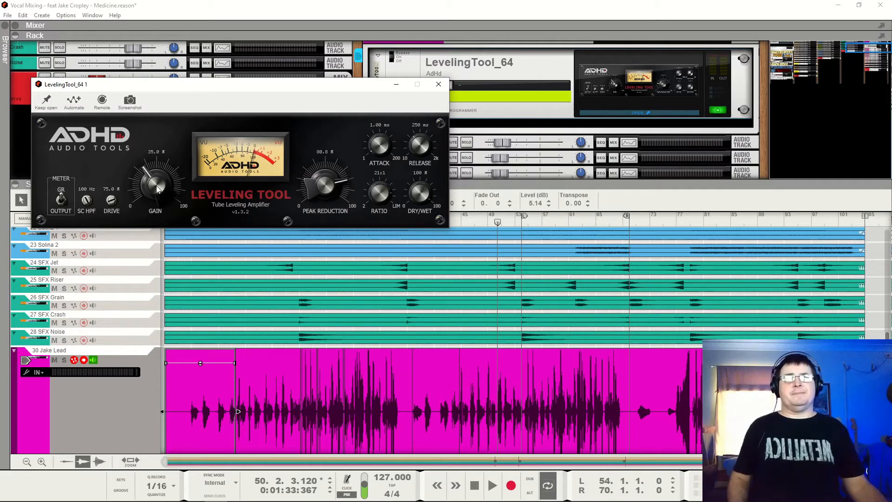
ctrl+click(324, 184)
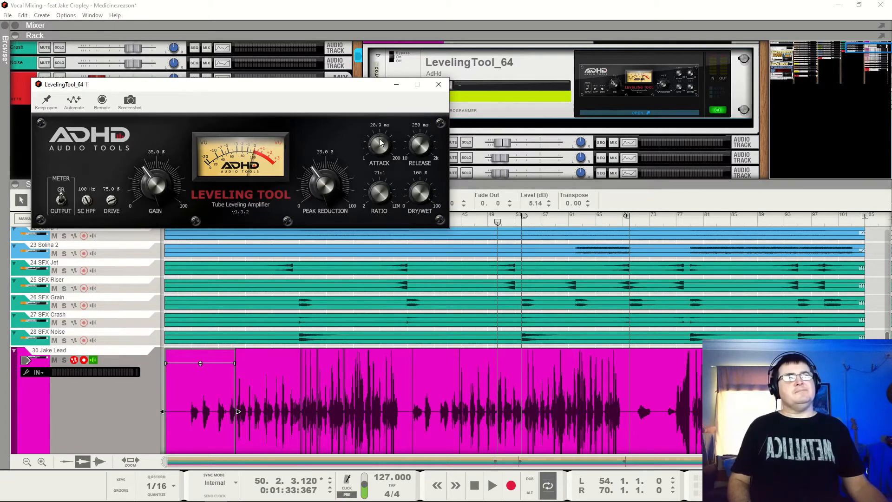
drag(380, 138, 381, 135)
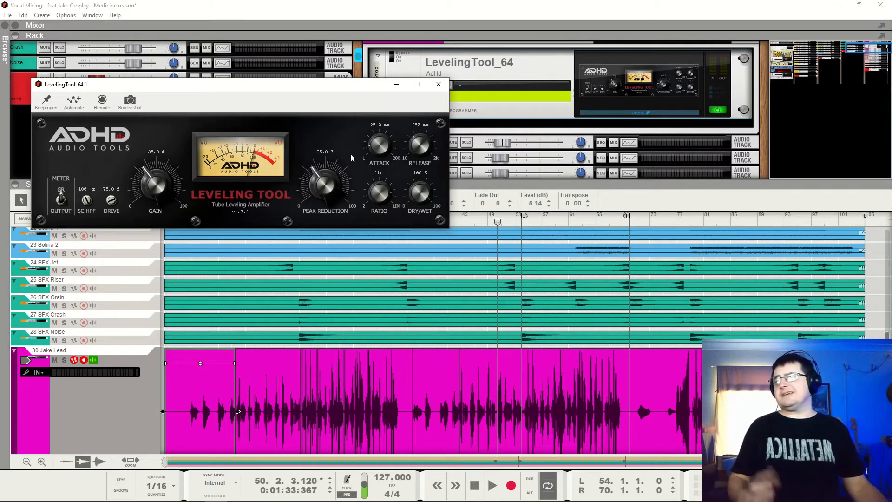
key(space)
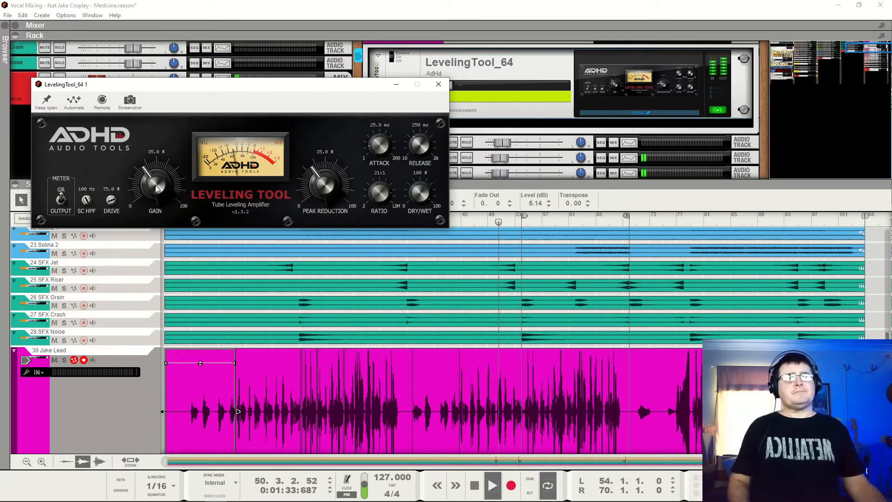
- Set the Leveling Tool's peak reduction to 28.5%, attack to 74.8 ms and ratio to 2:1 while playing the vocal around bar 54
drag(319, 181, 325, 209)
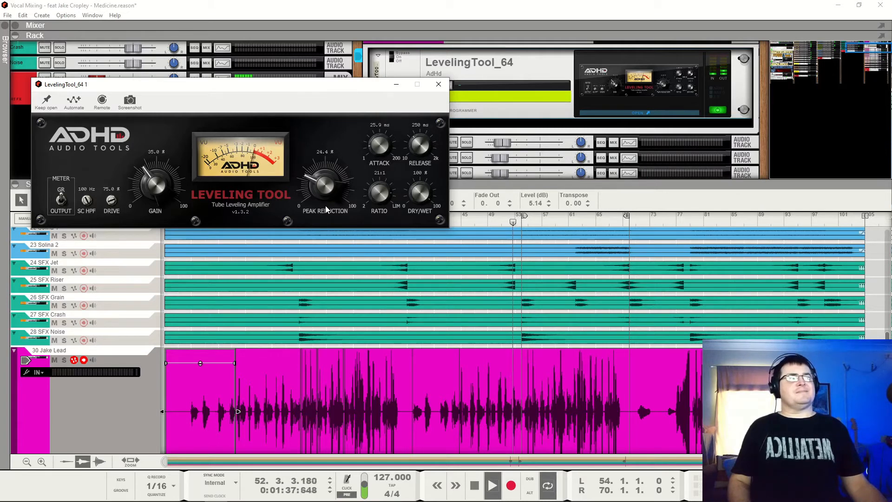
drag(325, 206, 328, 197)
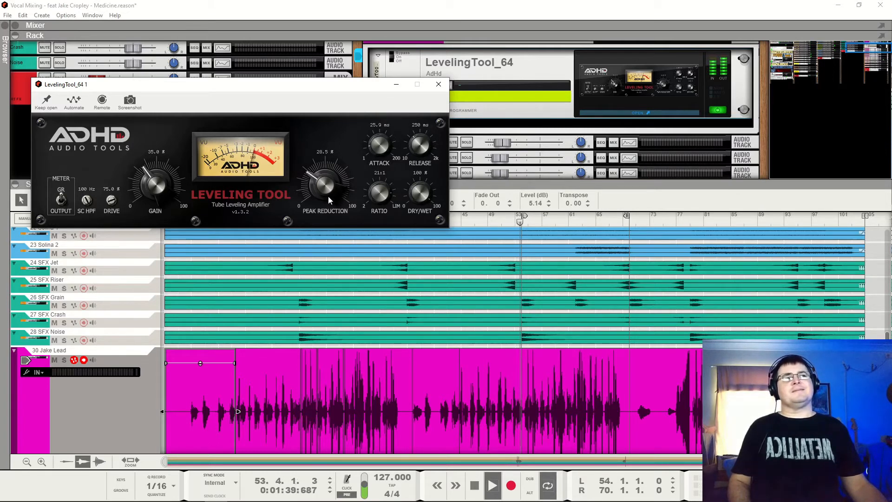
mouse_move(384, 148)
mouse_down()
mouse_move(390, 85)
mouse_move(375, 159)
mouse_up()
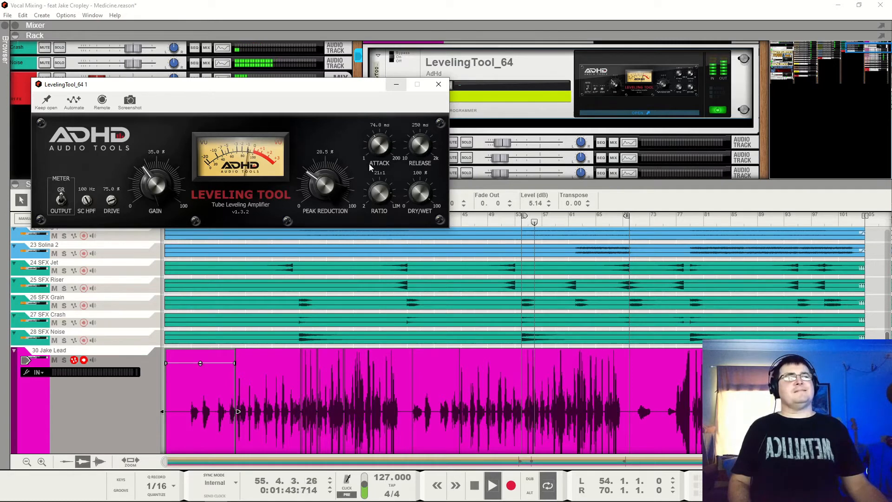
click(524, 224)
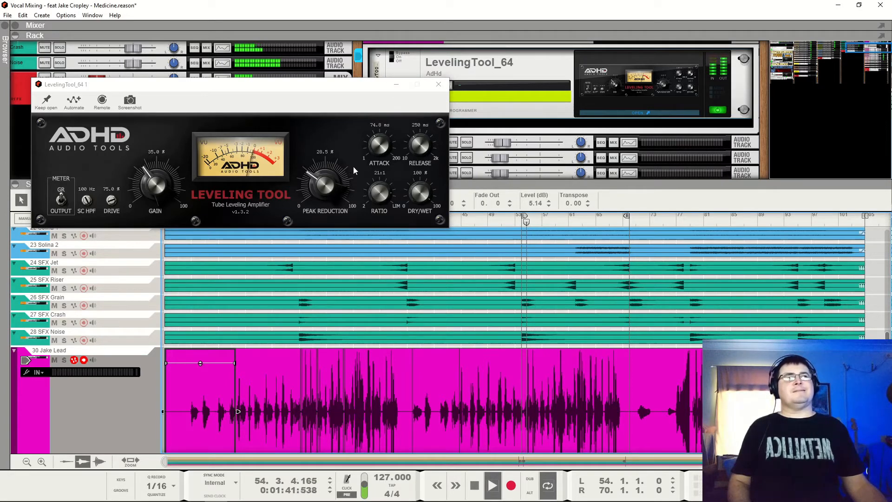
drag(388, 191, 395, 295)
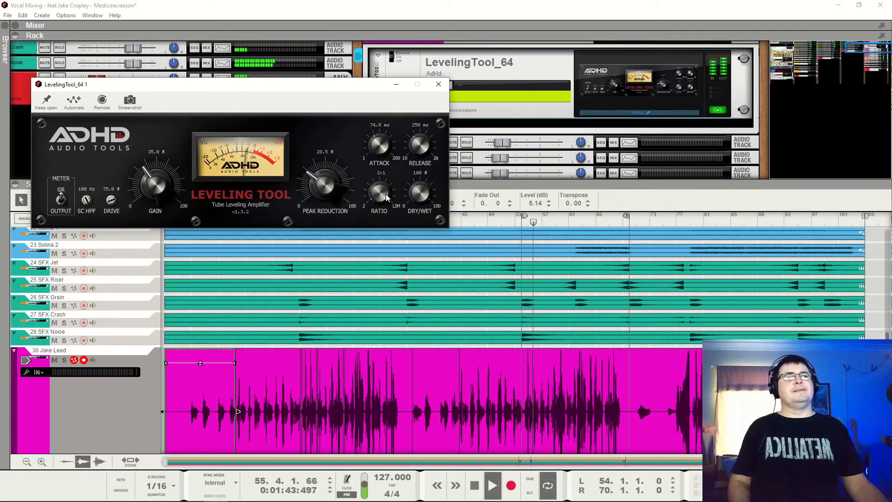
key(space)
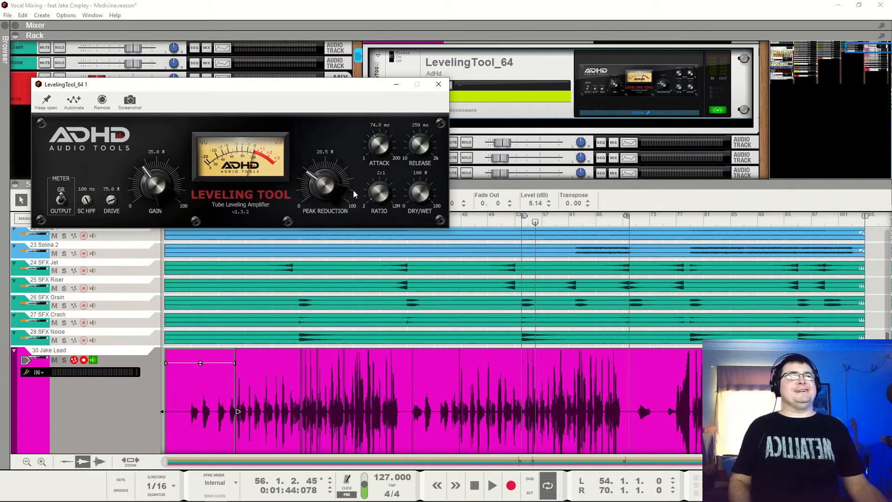
- Replay the vocal from just before bar 54, setting the peak reduction to 27.1% and the attack to 12.6 ms
click(520, 224)
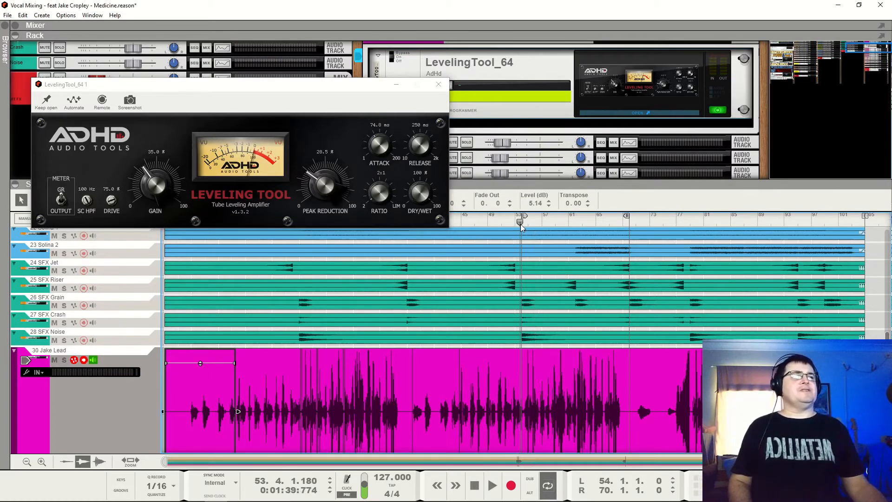
key(space)
drag(325, 182, 324, 187)
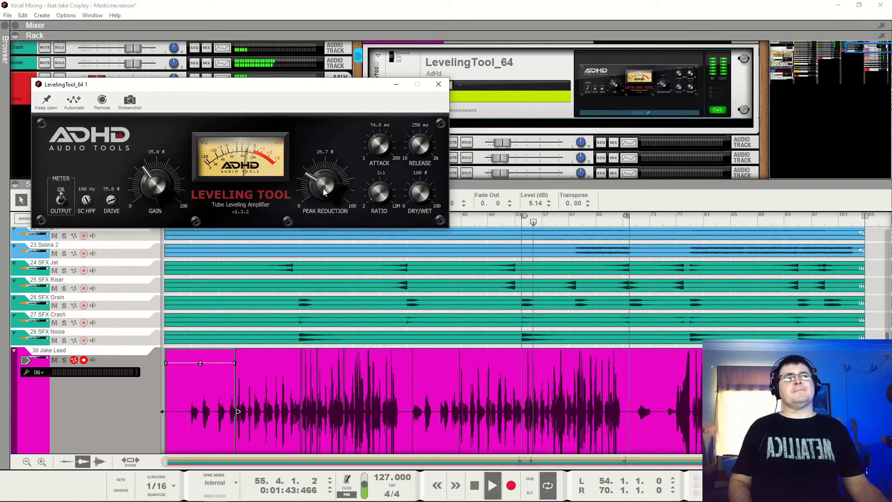
mouse_move(380, 146)
mouse_down()
mouse_move(380, 173)
mouse_move(380, 150)
mouse_up()
key(space)
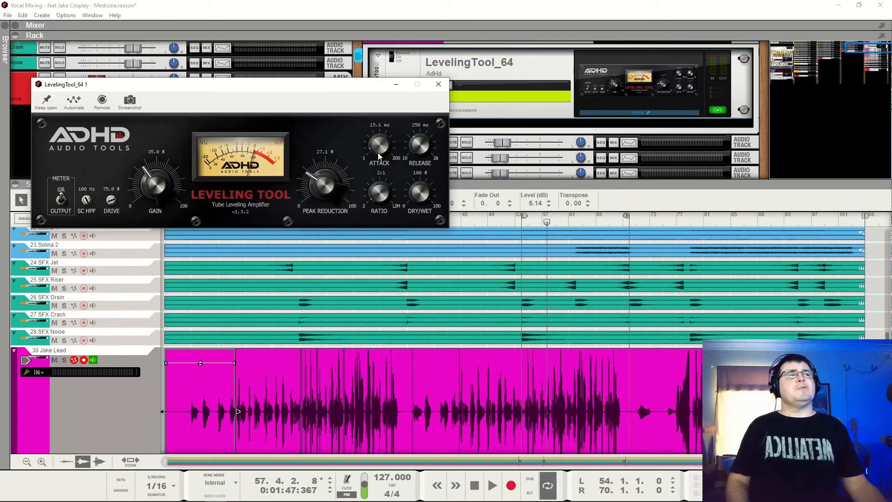
key(space)
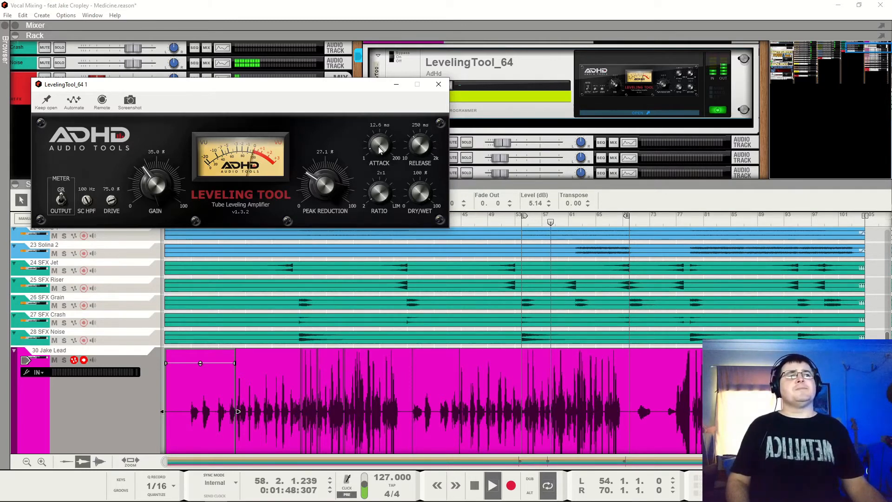
key(space)
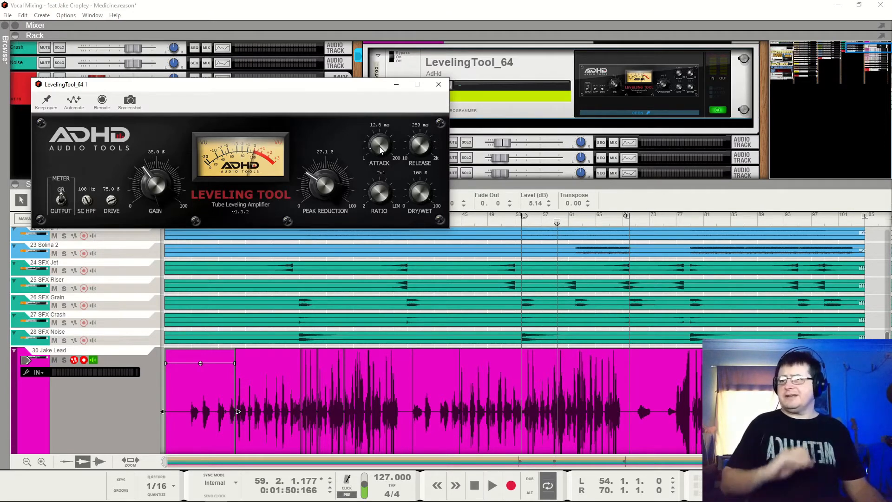
- Set the Leveling Tool's release to 231 ms and listen to the lead vocal up to about bar 63
mouse_move(422, 144)
mouse_down()
mouse_move(428, 158)
mouse_move(421, 133)
mouse_move(420, 142)
mouse_up()
key(space)
key(space)
key(space)
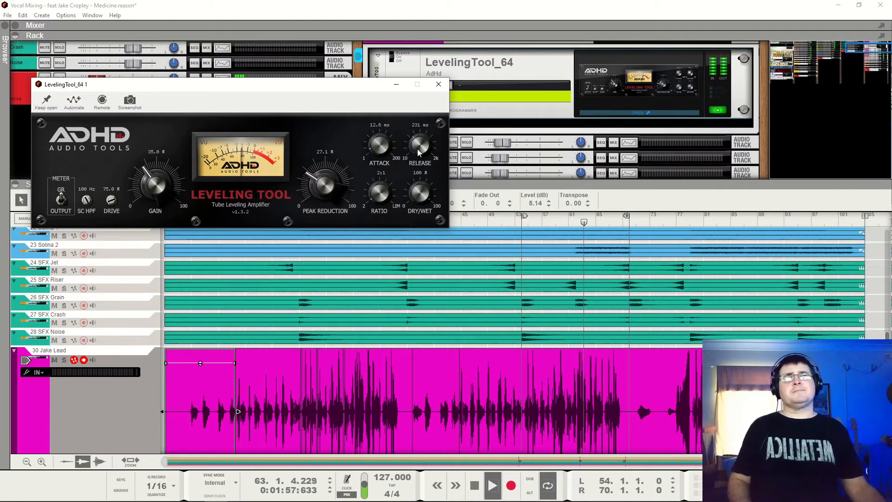
key(space)
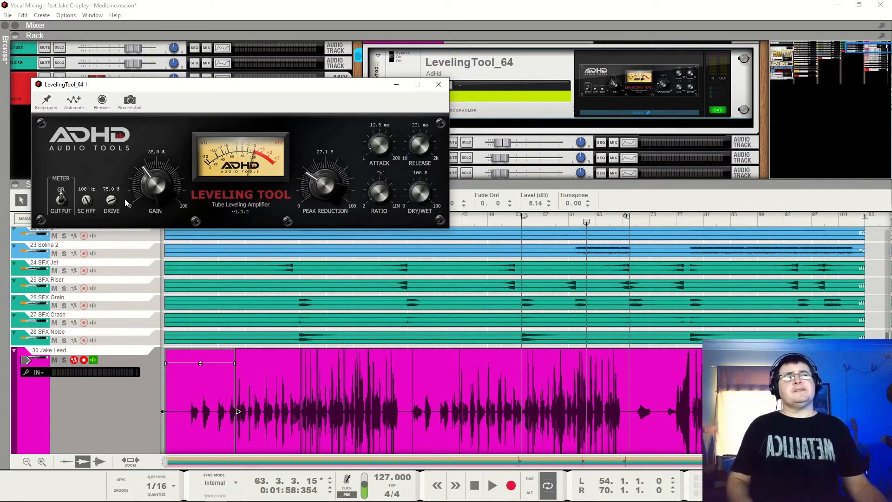
- Lower the Leveling Tool's gain to 21.9% and check the vocal level in playback
mouse_move(160, 196)
mouse_down()
mouse_move(171, 233)
mouse_move(160, 198)
mouse_up()
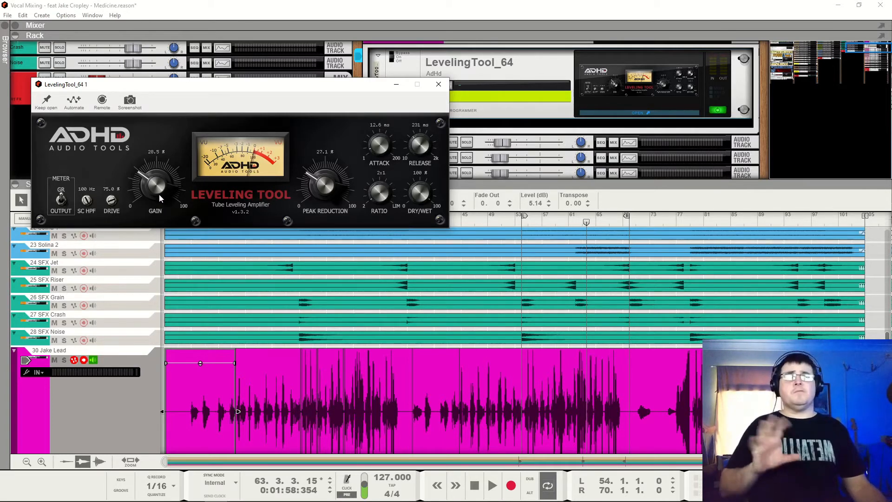
mouse_move(158, 191)
mouse_down()
mouse_move(177, 227)
mouse_move(170, 200)
mouse_up()
key(space)
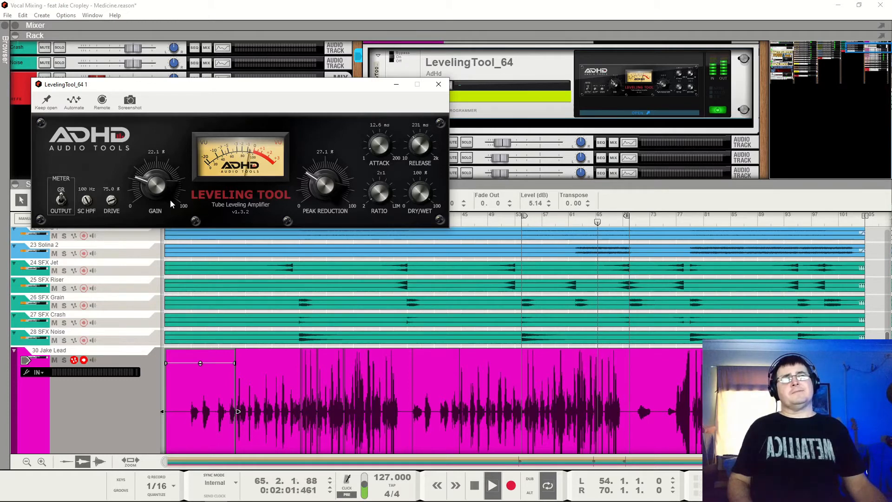
key(space)
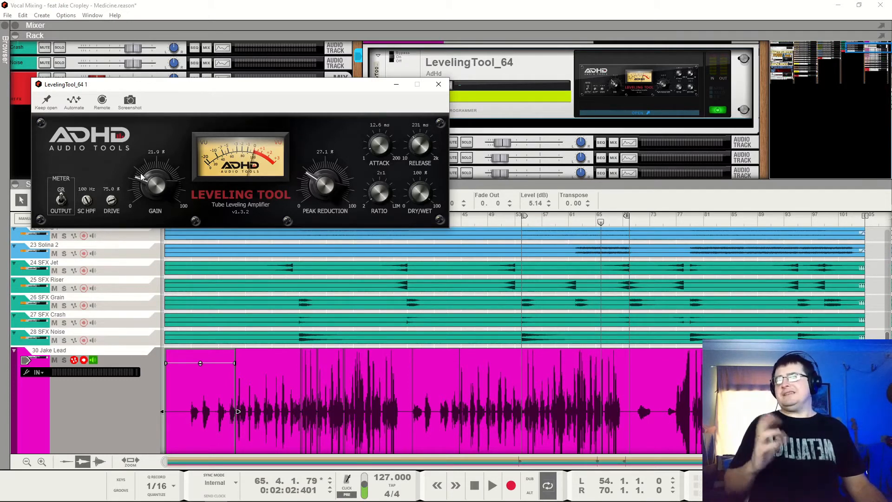
- Set the Leveling Tool's drive to 0% and peak reduction to 24.6% while playing the lead vocal
drag(112, 201, 150, 305)
drag(125, 229, 112, 200)
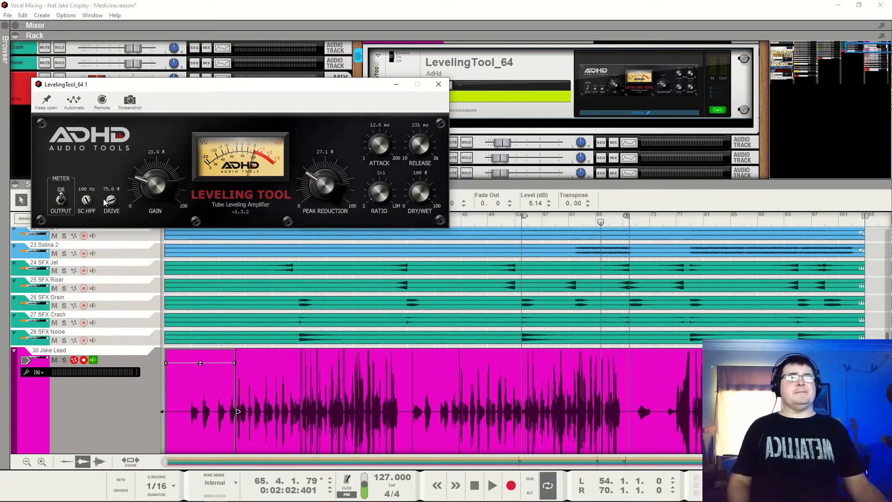
key(space)
drag(111, 200, 176, 401)
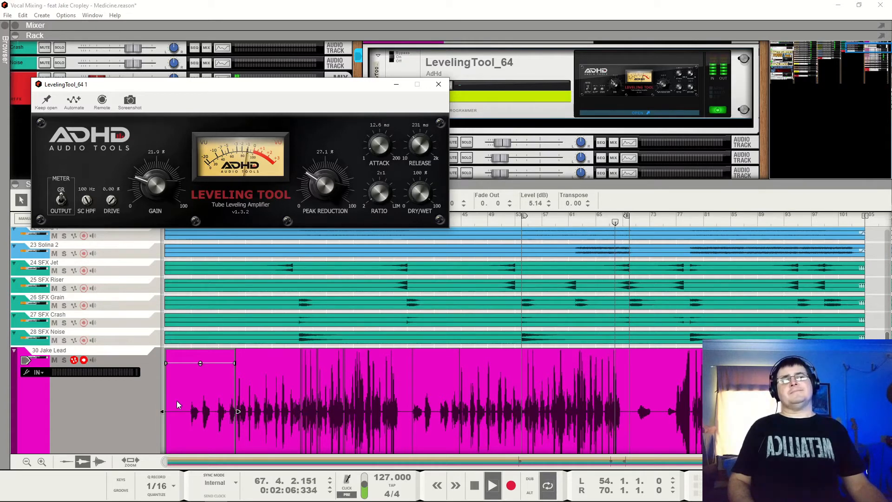
drag(330, 180, 329, 186)
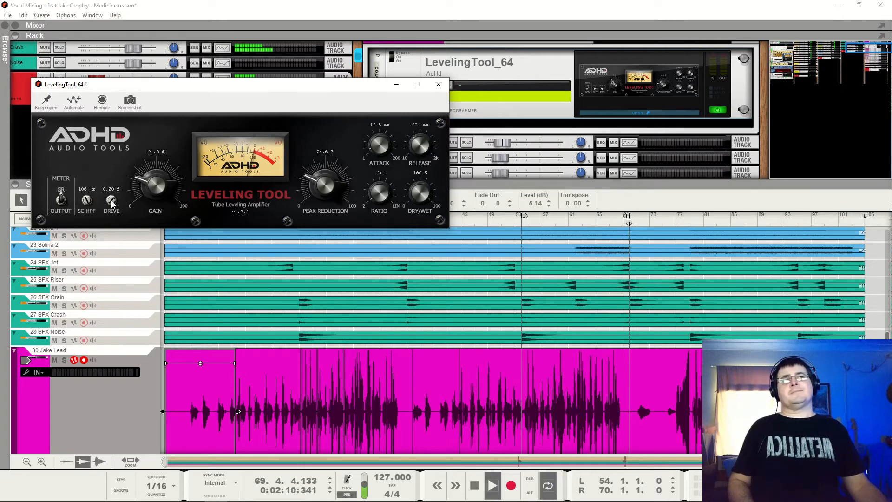
- Set the Leveling Tool's drive to 75%, close its window and play the lead vocal to bar 59
drag(112, 203, 121, 135)
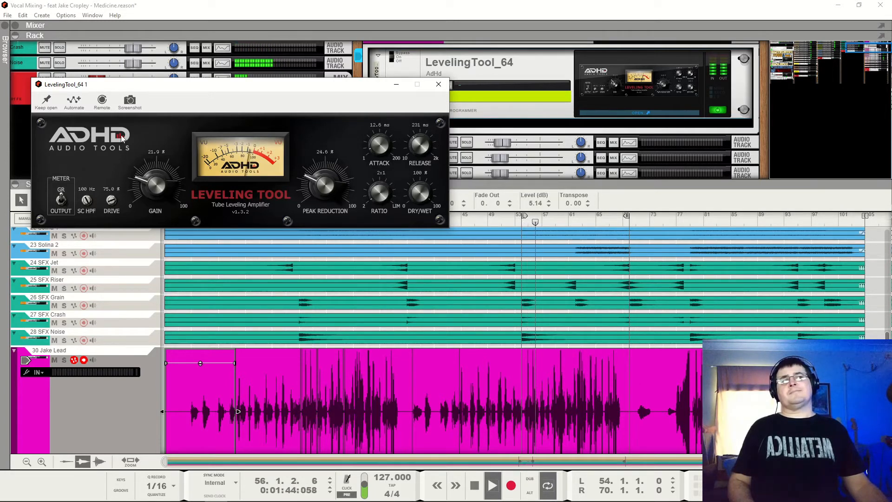
key(space)
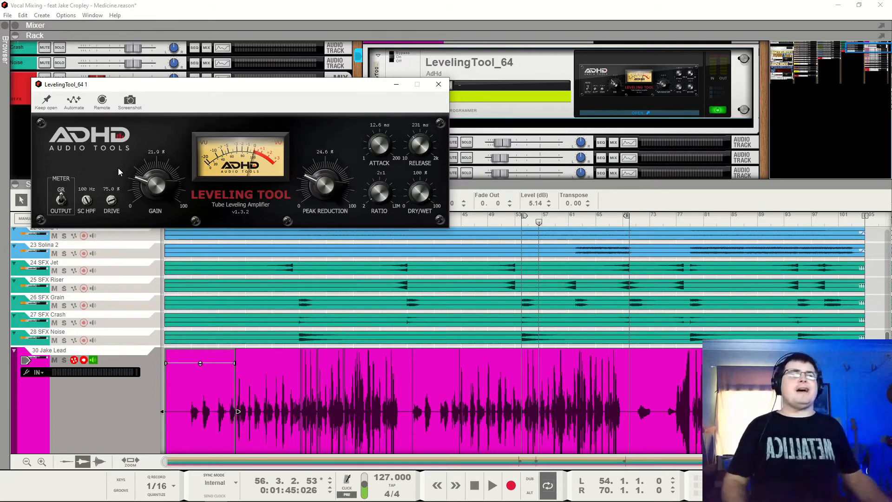
click(438, 84)
key(space)
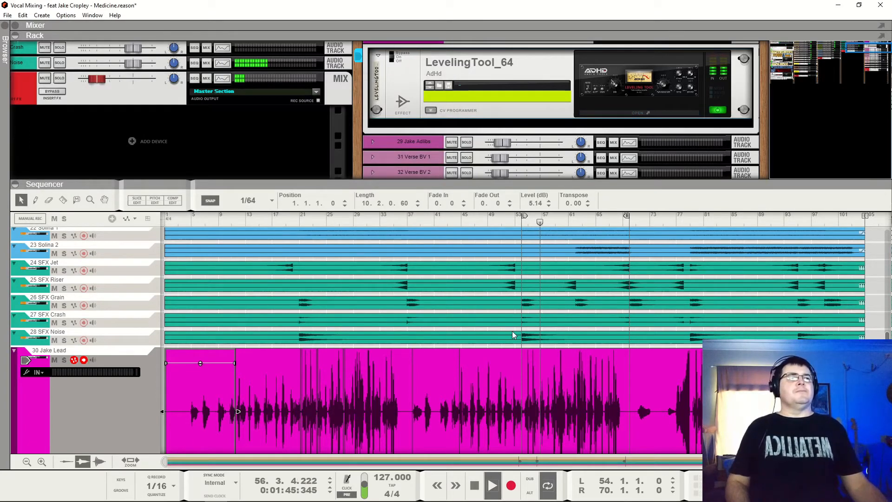
key(space)
- Add a Techivation T-De-Esser after the Leveling Tool on the lead vocal track and keep its window open
right_click(476, 121)
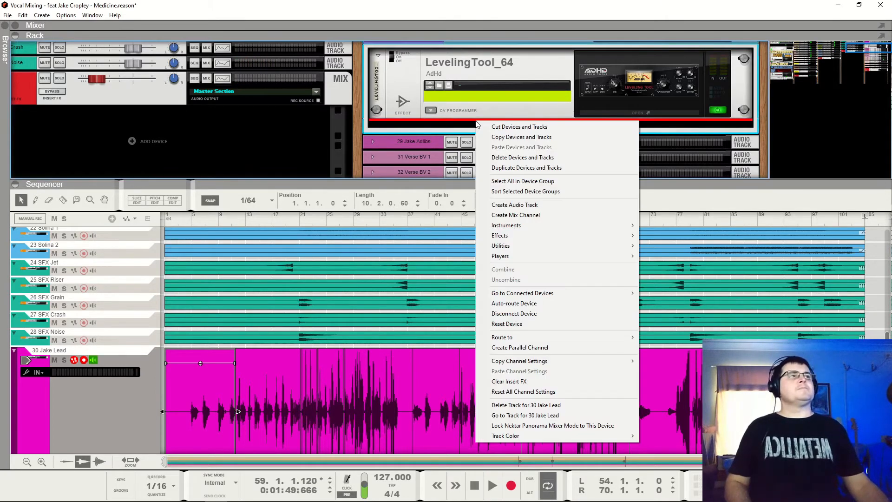
mouse_move(572, 233)
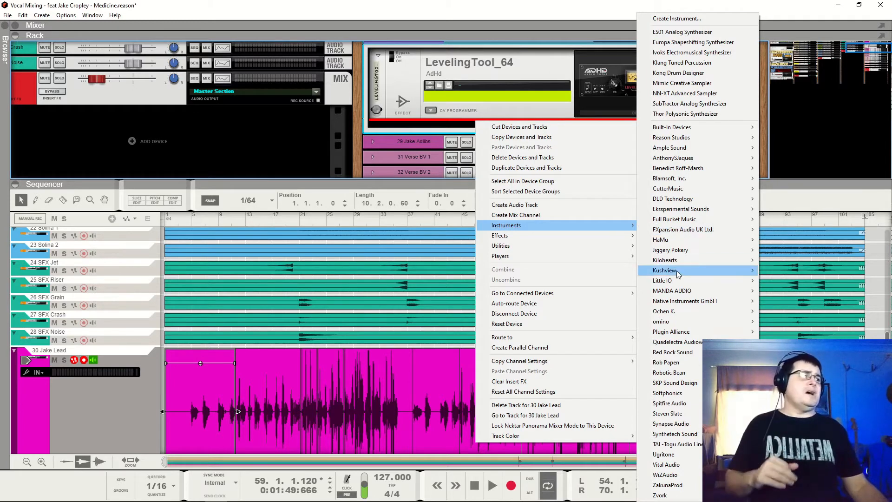
mouse_move(678, 274)
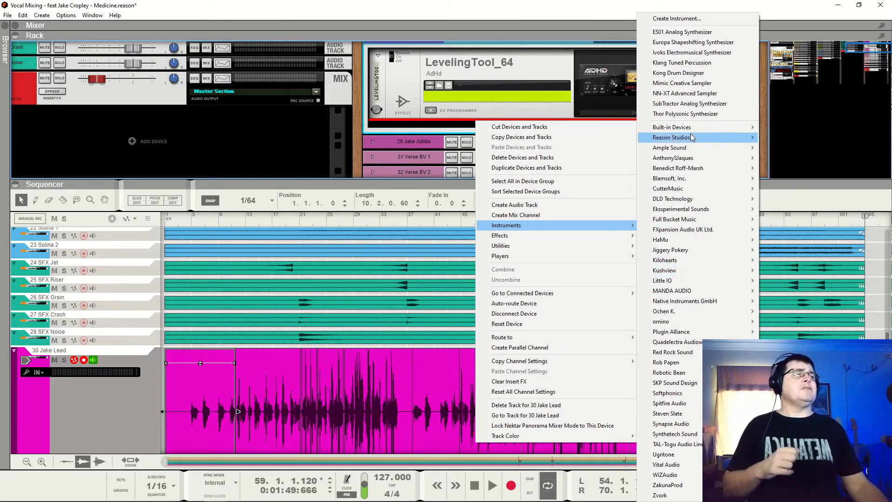
mouse_move(693, 138)
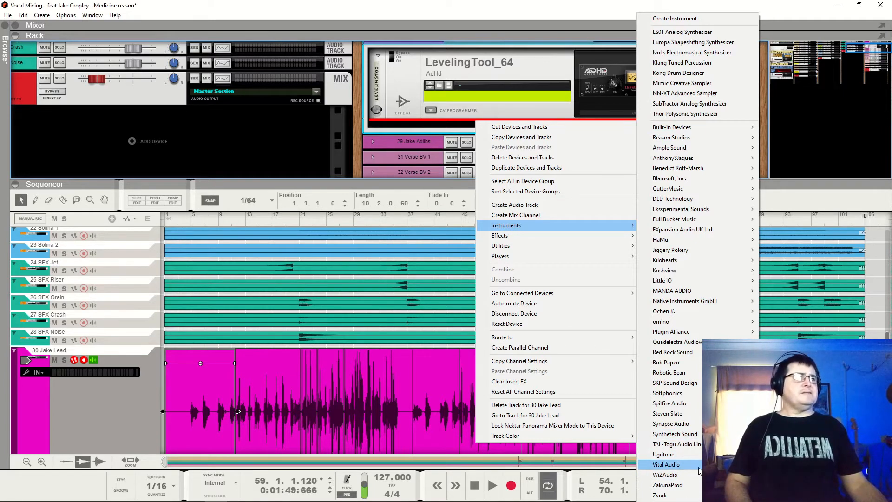
mouse_move(560, 235)
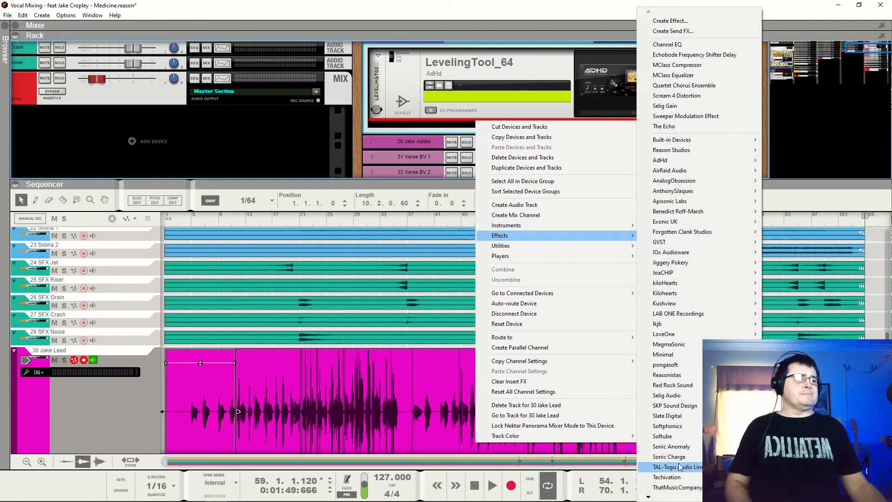
click(790, 477)
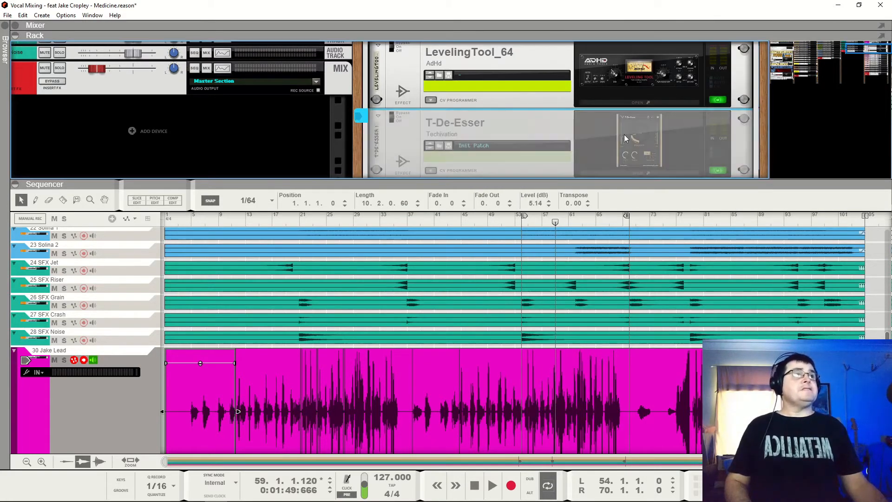
drag(78, 32, 168, 51)
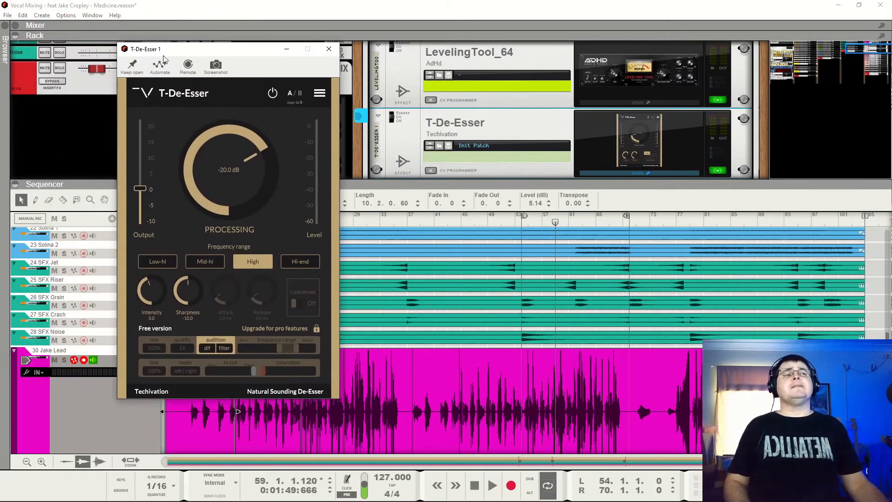
click(132, 67)
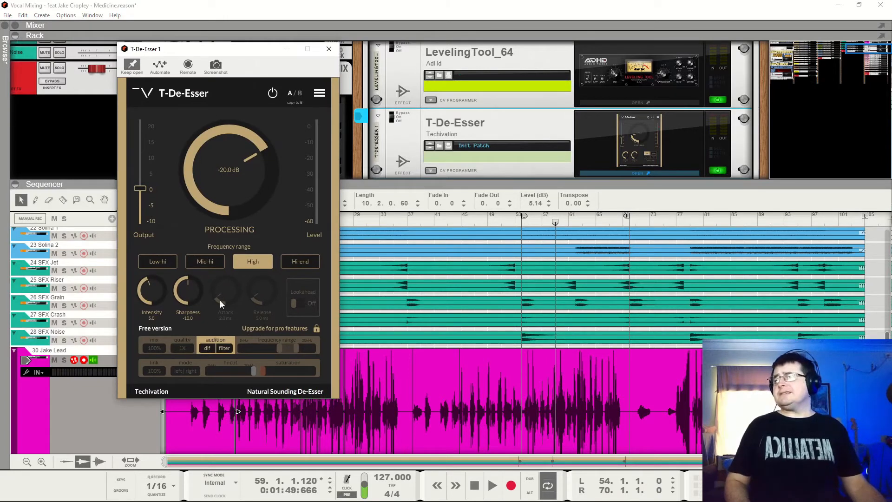
drag(219, 51, 193, 14)
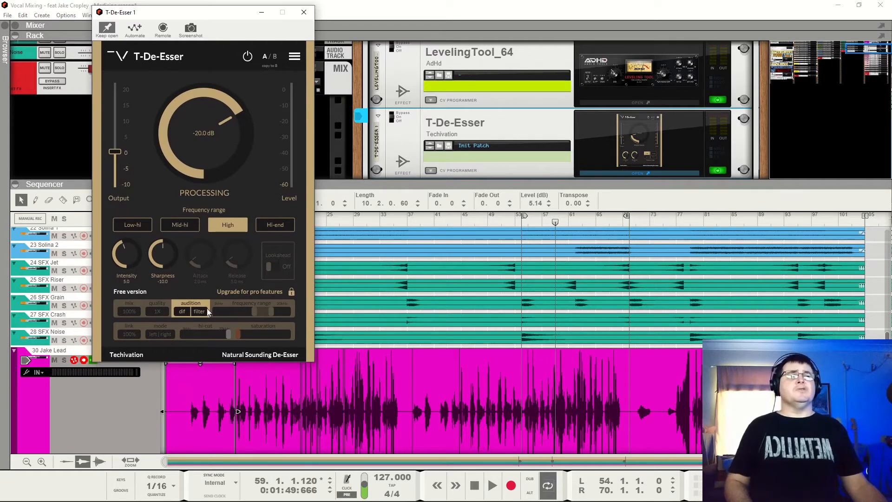
- Play the lead vocal through the T-De-Esser from bar 59 to about bar 65
key(space)
key(space)
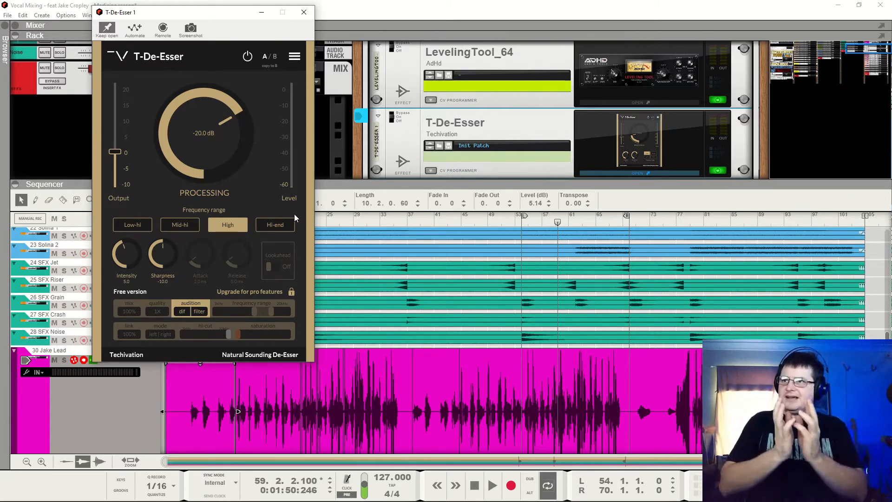
key(space)
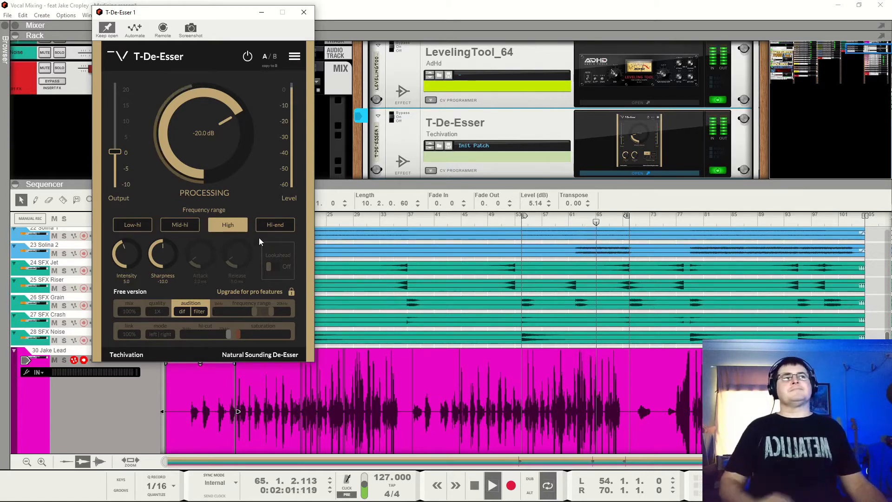
key(space)
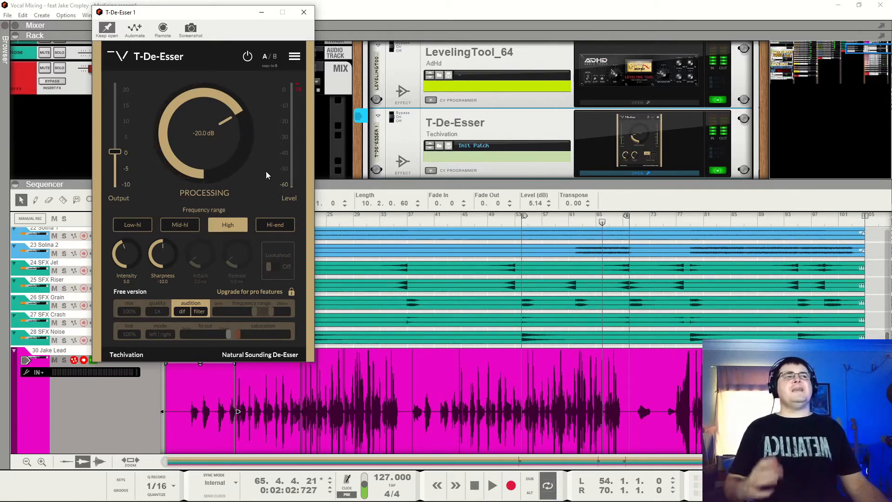
- Lower the T-De-Esser's processing threshold to -25.5 dB and further to -29.3 dB while playing the vocal
drag(224, 118, 222, 121)
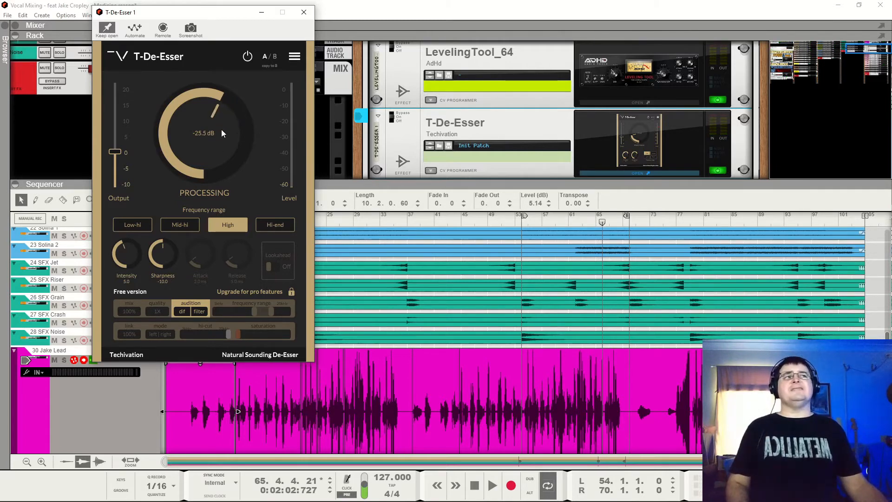
key(space)
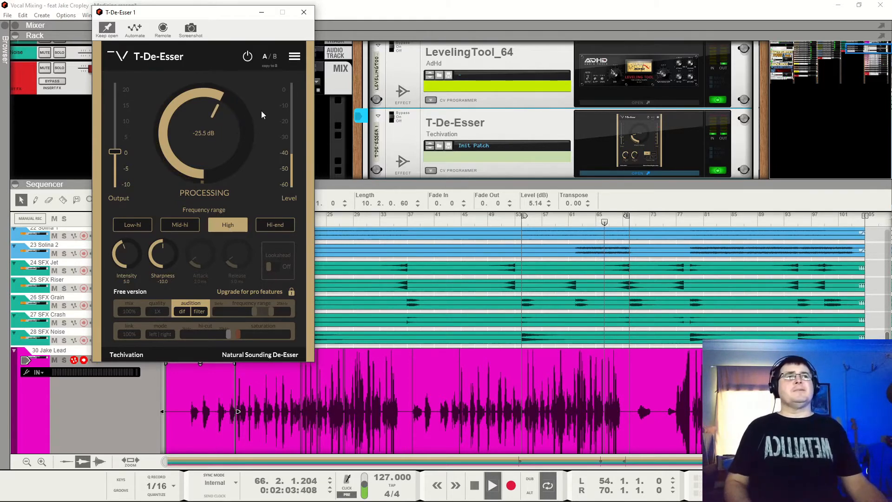
drag(217, 106, 214, 113)
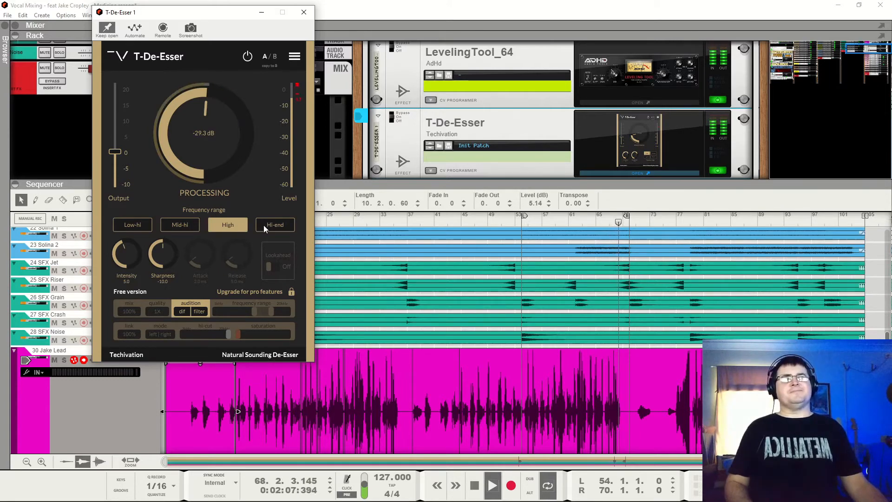
key(space)
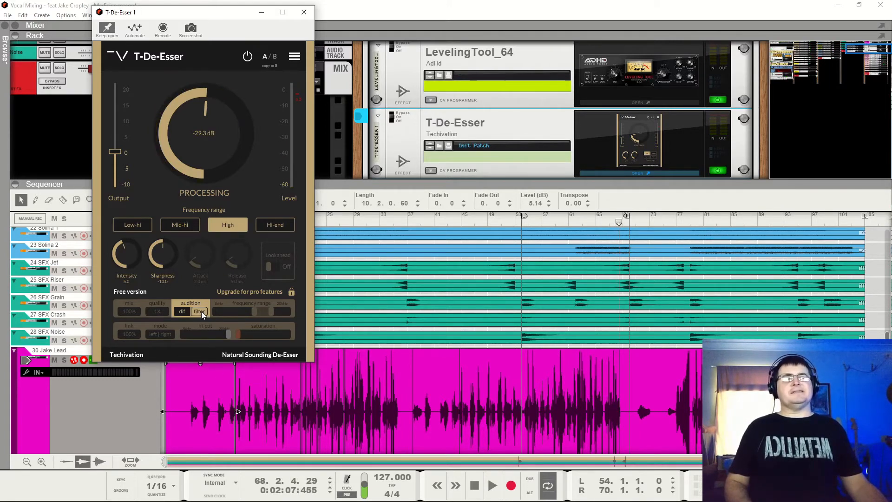
- Compare the de-esser's Low-hi, Mid-hi, High and Hi-end frequency ranges while playing the lead vocal
click(144, 226)
key(space)
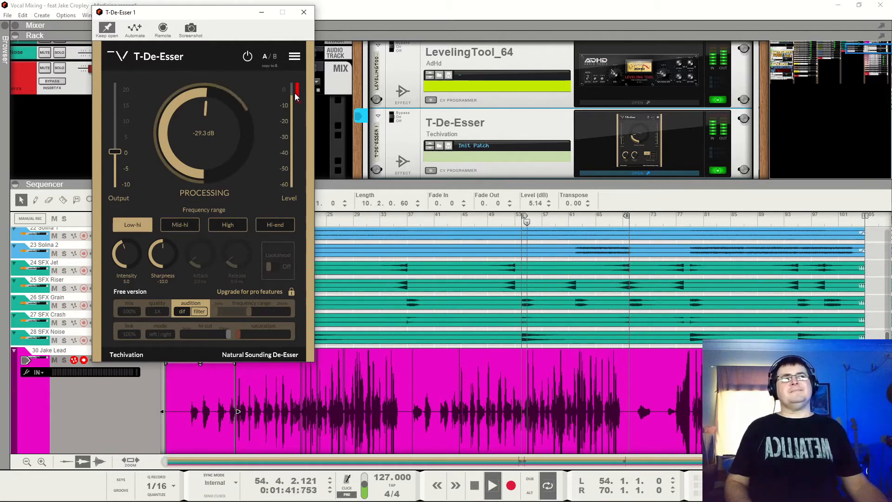
click(184, 225)
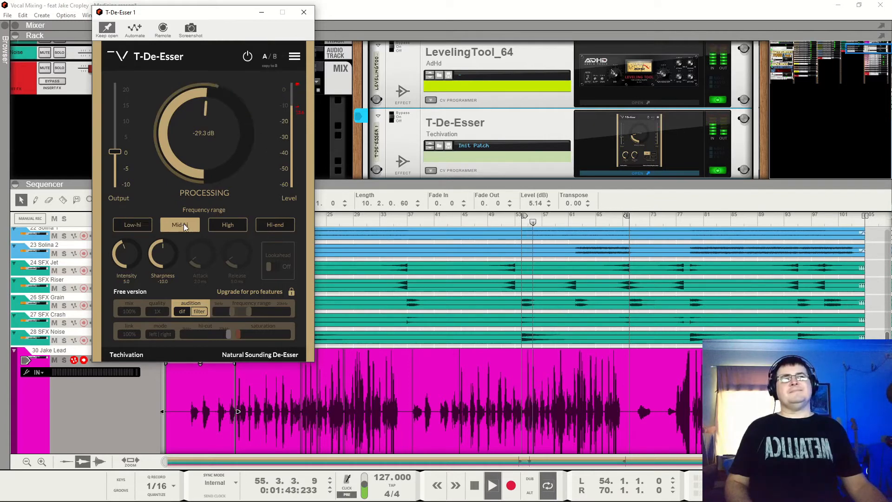
click(227, 226)
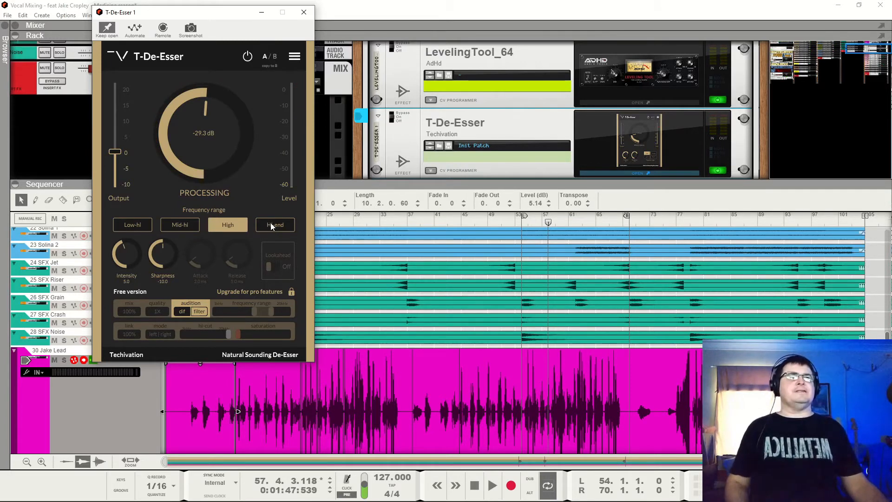
click(273, 226)
key(space)
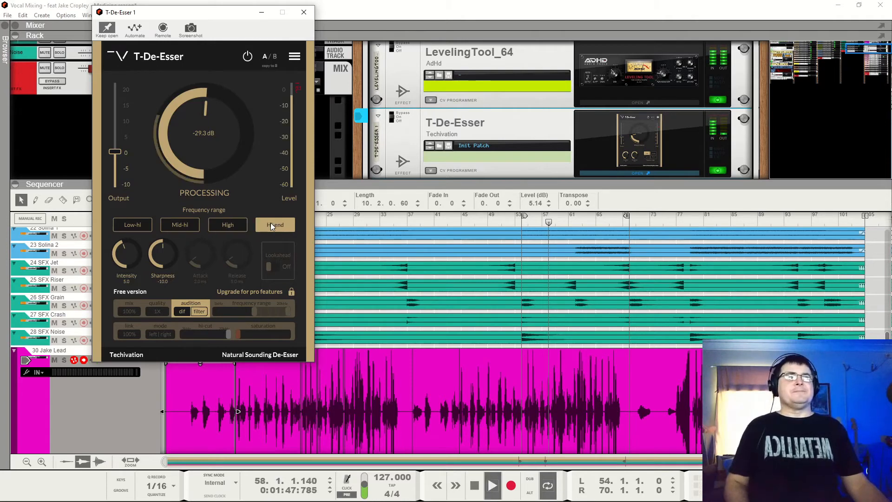
- Listen to the High frequency range around bar 60 and set the de-esser to Hi-end
click(235, 225)
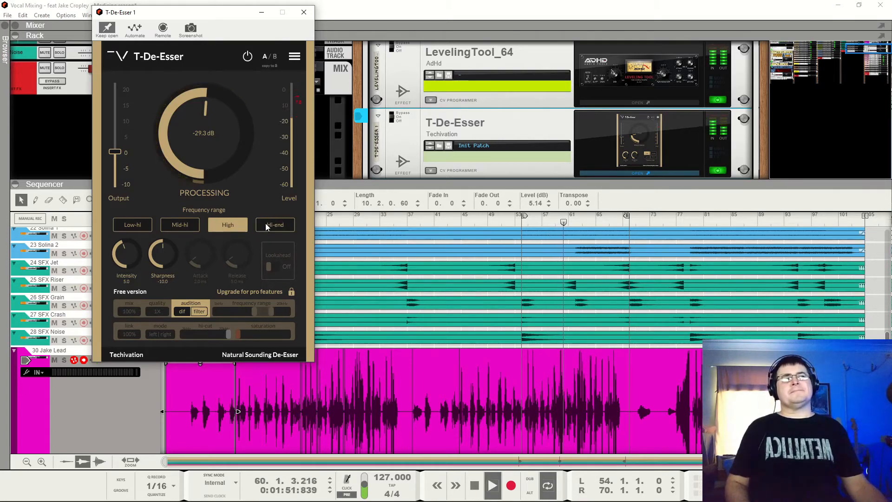
click(561, 224)
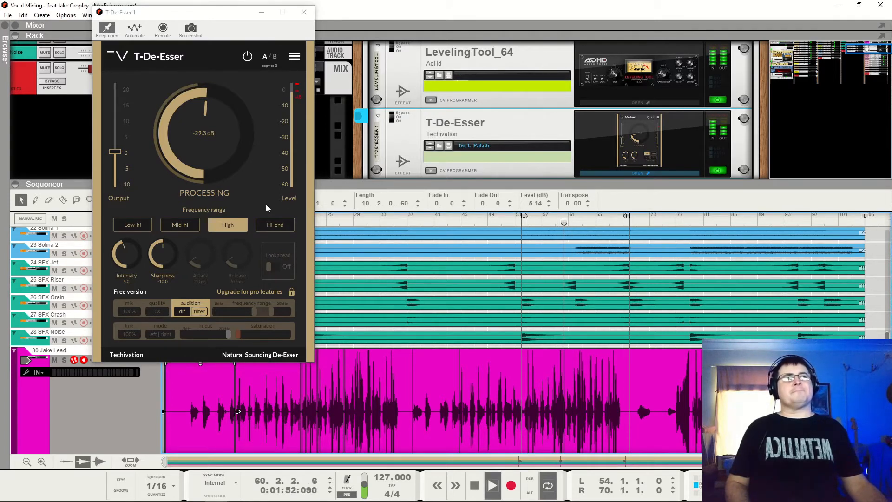
click(268, 226)
key(space)
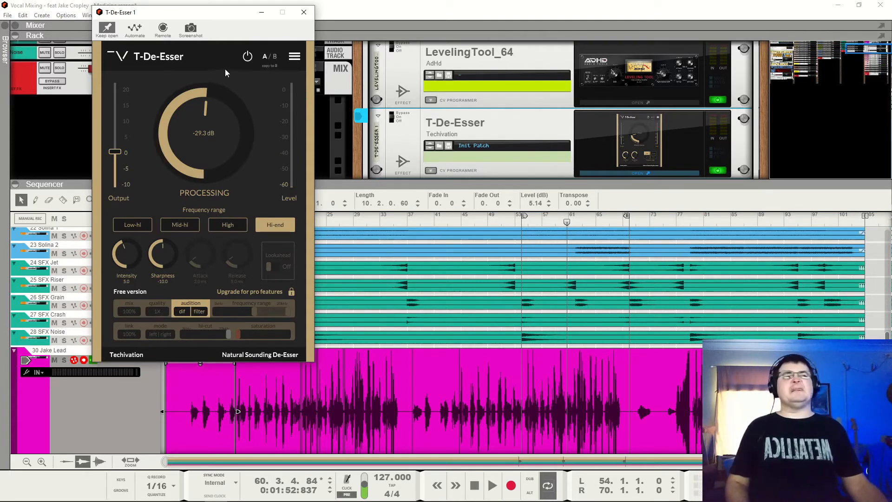
- Replay the vocal from about bar 56, raising the de-esser's threshold to -20.0 dB and readjusting it to -22.4 dB
click(537, 227)
key(space)
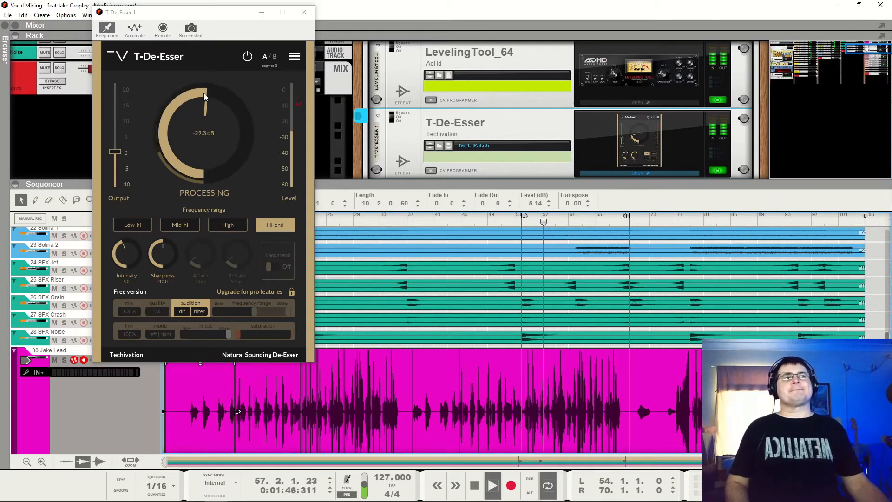
drag(202, 94, 236, 126)
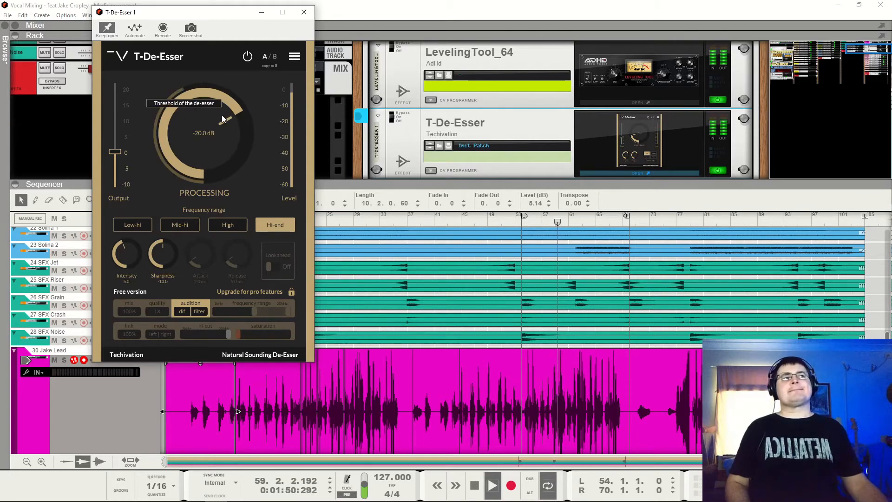
drag(222, 116, 220, 121)
key(space)
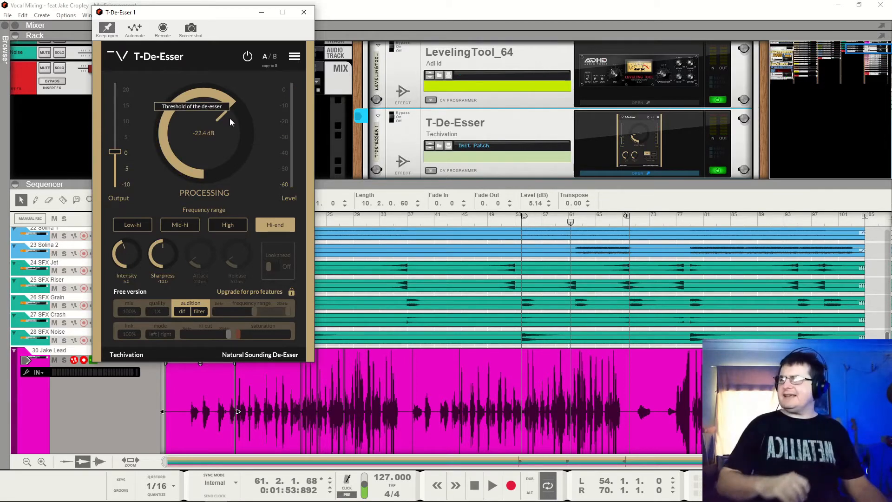
- Lower the de-esser's threshold almost to its minimum and listen to the extreme setting on the lead vocal
drag(230, 122, 203, 135)
key(space)
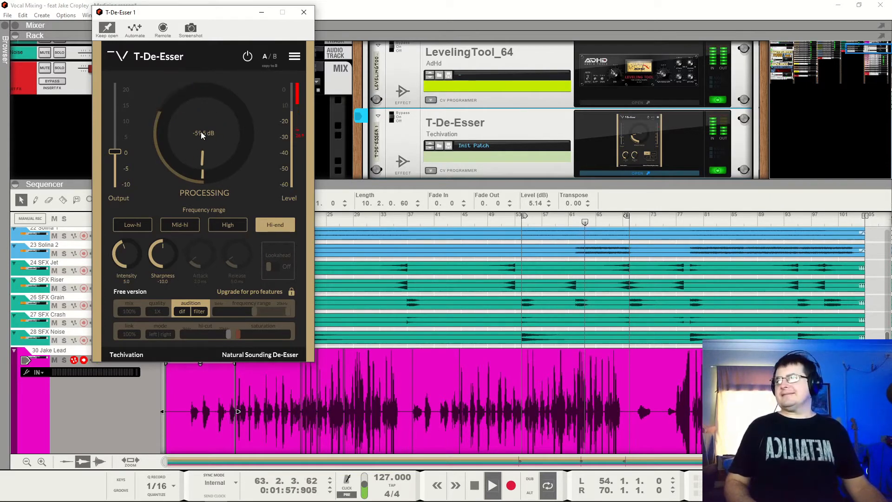
key(space)
- Set the T-De-Esser's threshold to -22.1 dB and resume playback of the lead vocal
click(200, 132)
drag(209, 91, 233, 124)
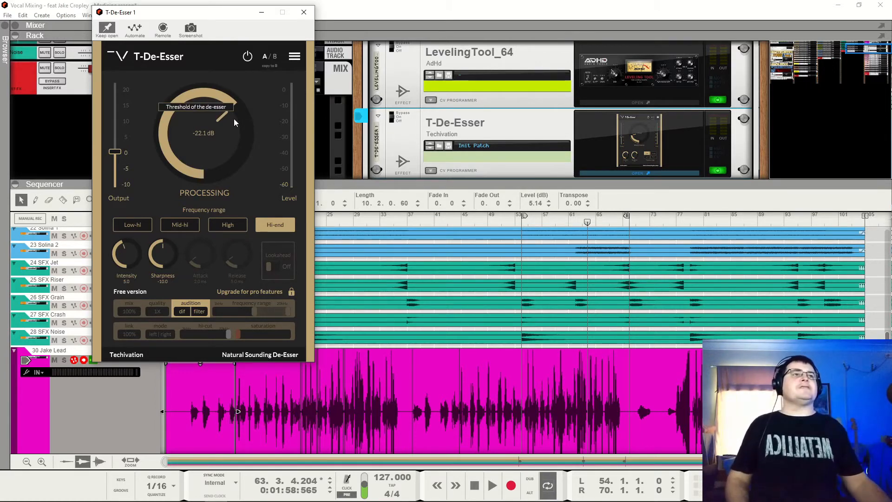
key(space)
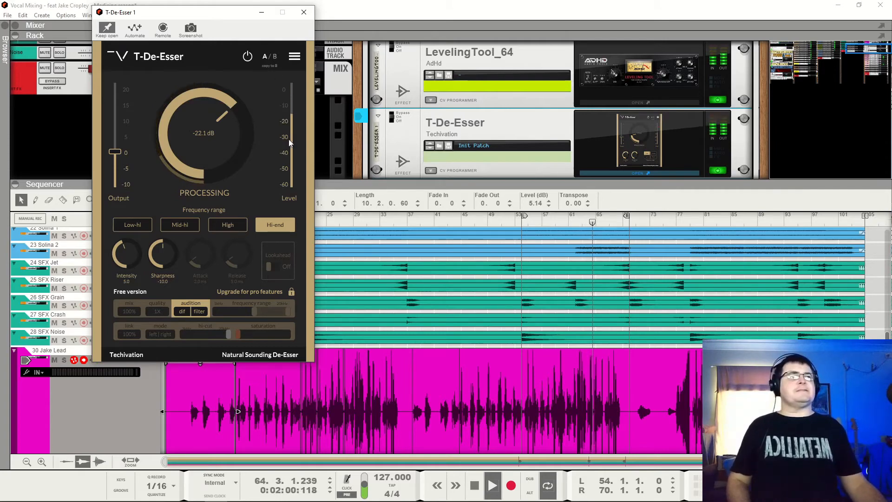
- Close the T-De-Esser window and bypass the lead vocal track's insert effects
click(304, 12)
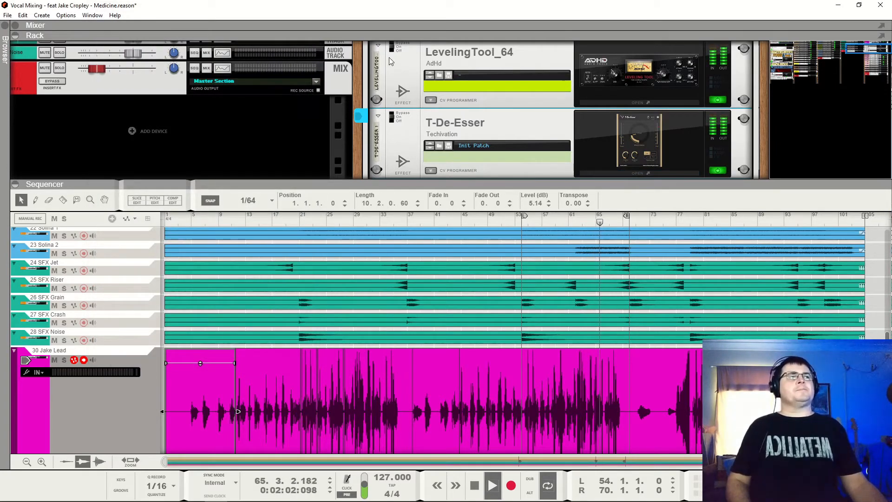
scroll(390, 62, up, 2)
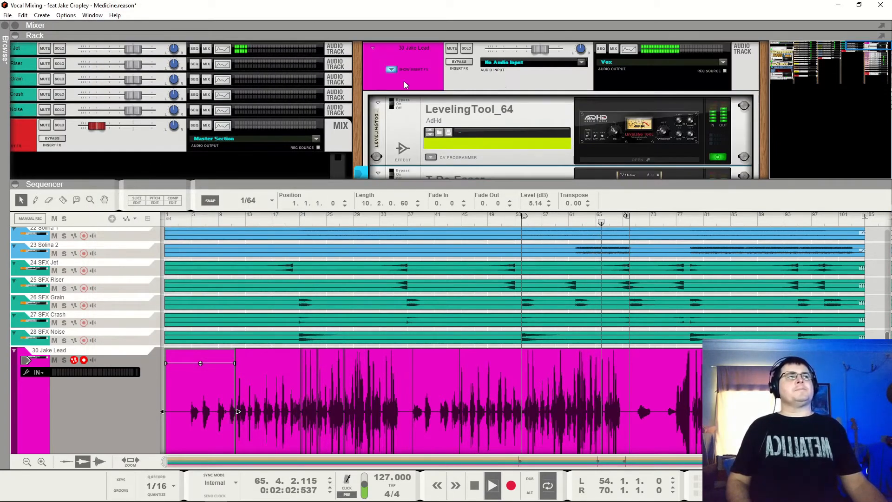
click(459, 62)
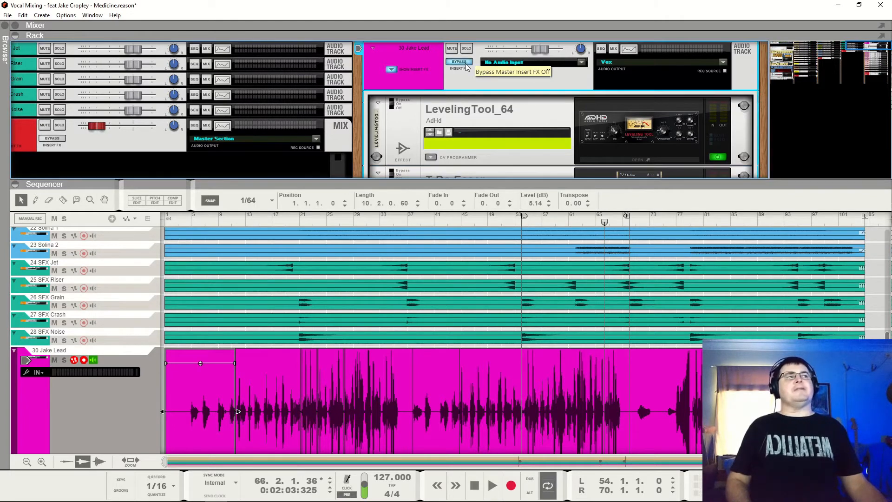
- Re-enable the lead vocal track's insert effects and bring its LevelingTool_64 and T-De-Esser devices into view
click(467, 63)
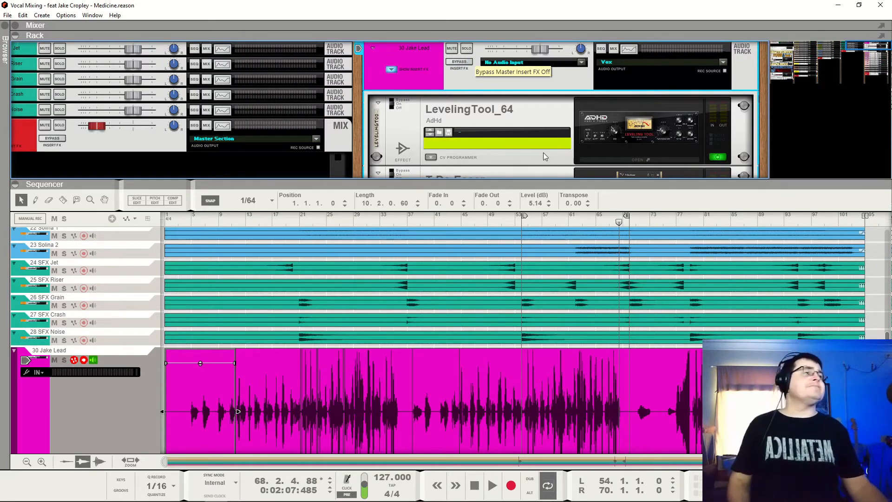
scroll(474, 116, down, 6)
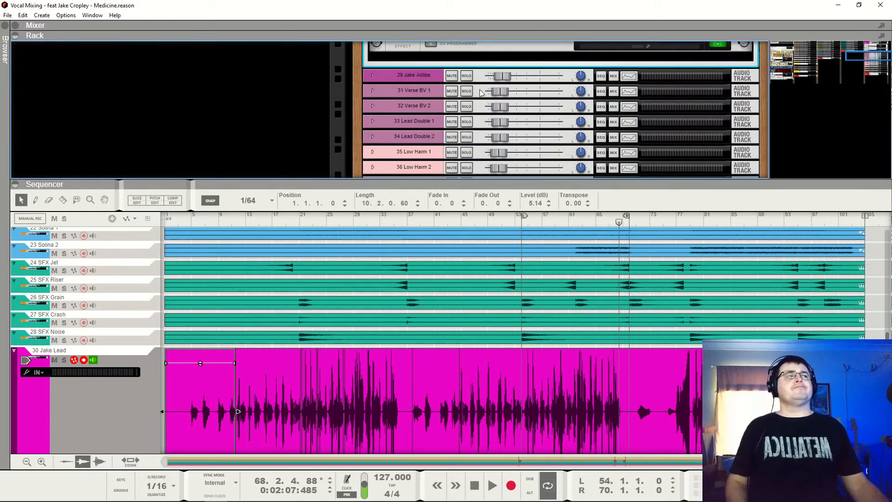
scroll(482, 93, up, 5)
scroll(478, 110, up, 1)
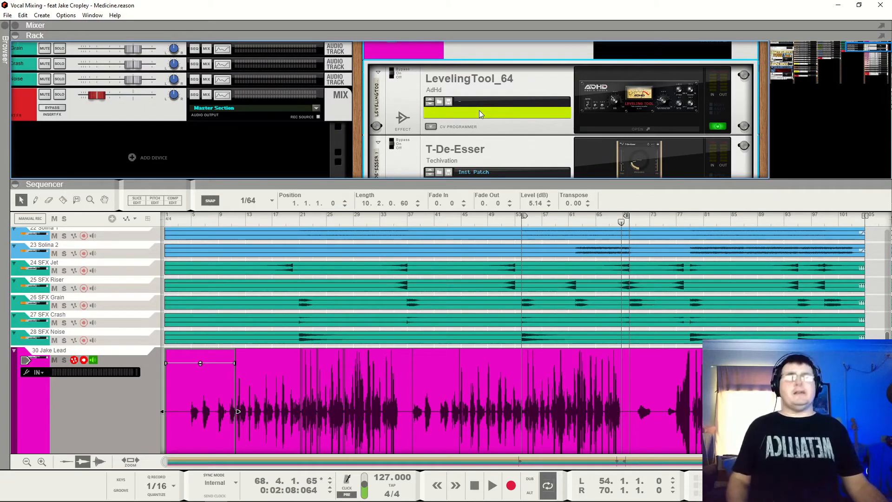
- Open the Spectrum EQ for the lead vocal channel, turn its EQ on, and close the window
key(F2)
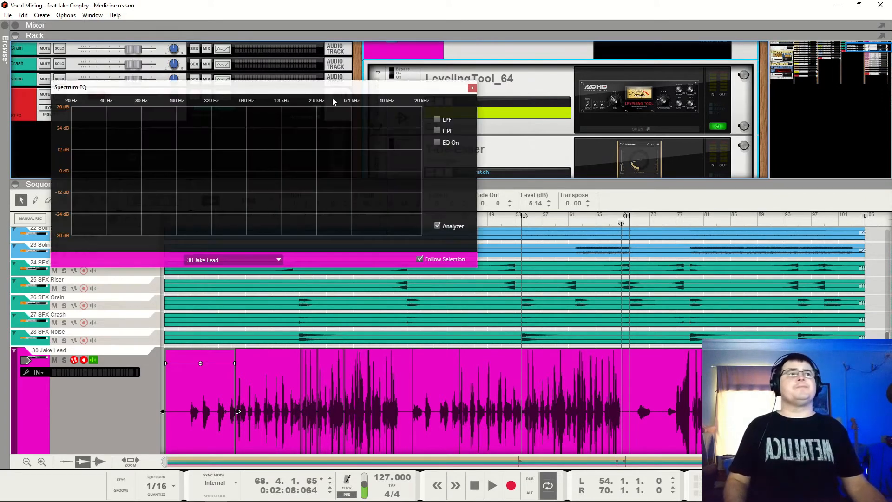
drag(244, 97, 219, 24)
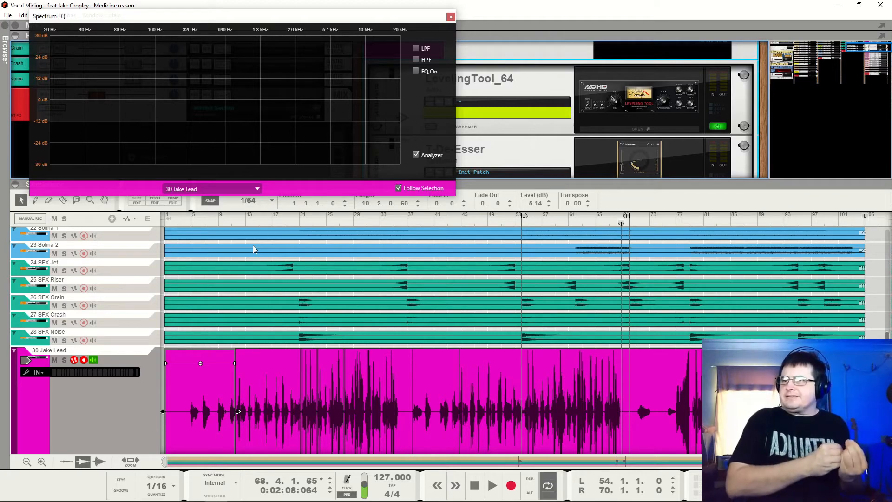
click(415, 71)
mouse_move(376, 22)
mouse_down()
mouse_move(423, 232)
mouse_move(378, 21)
mouse_up()
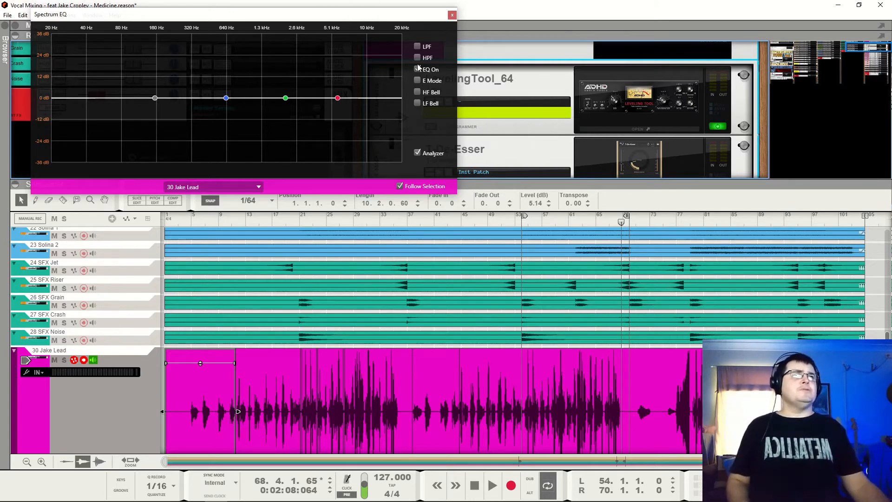
click(453, 15)
- Add the lkjb QRange equalizer after the T-De-Esser on the lead vocal and open its window, keeping it open
scroll(493, 112, down, 3)
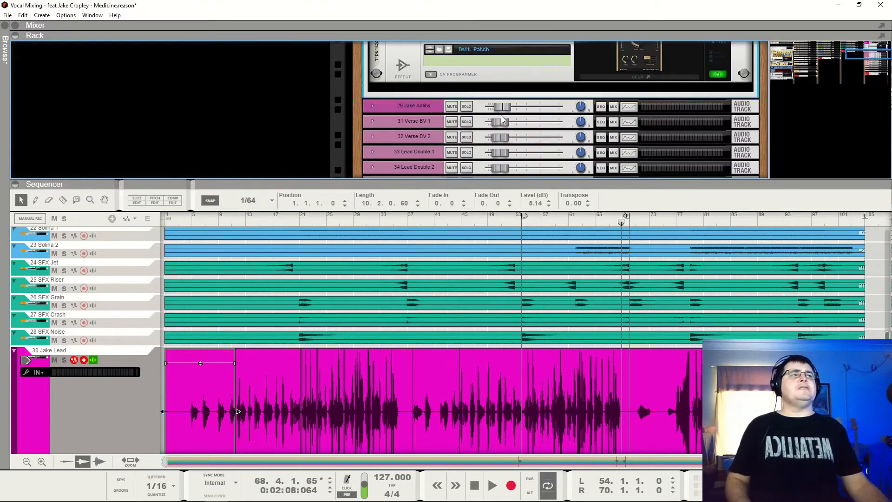
right_click(491, 90)
mouse_move(611, 201)
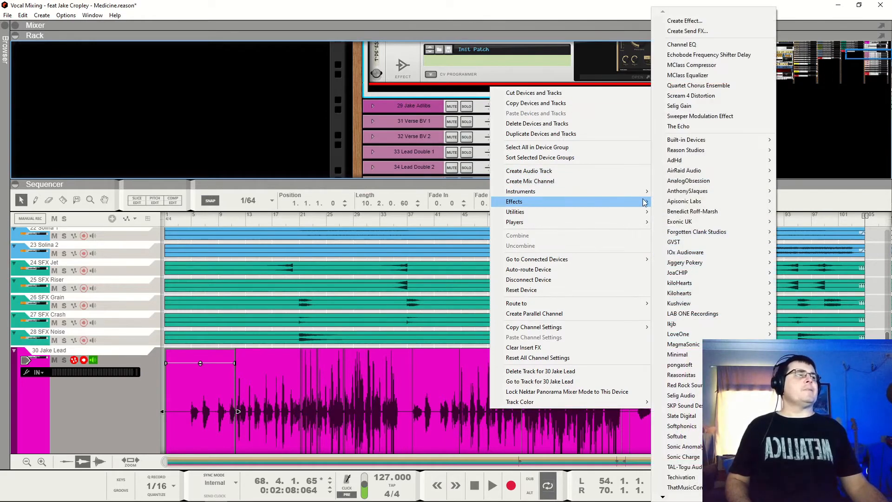
mouse_move(672, 323)
click(818, 323)
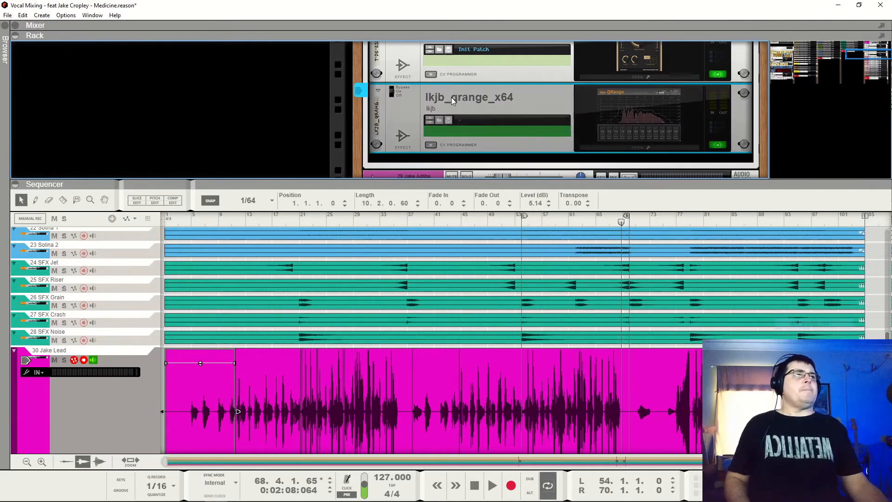
click(616, 108)
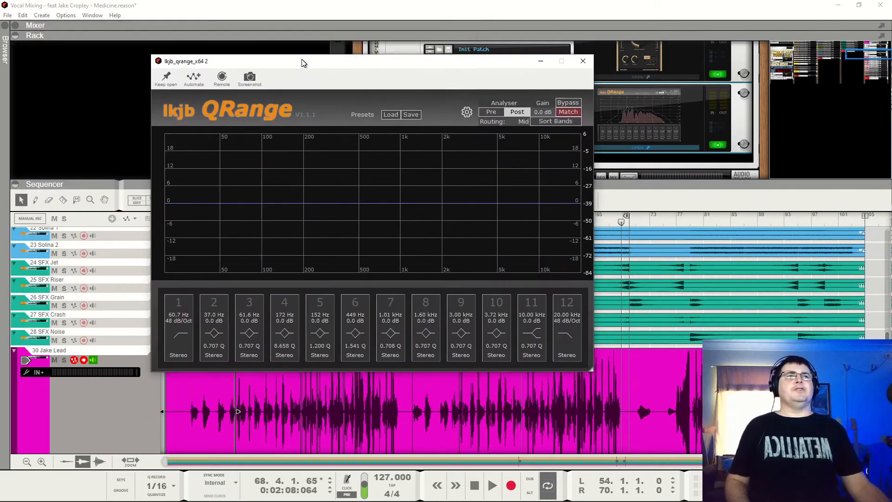
click(159, 79)
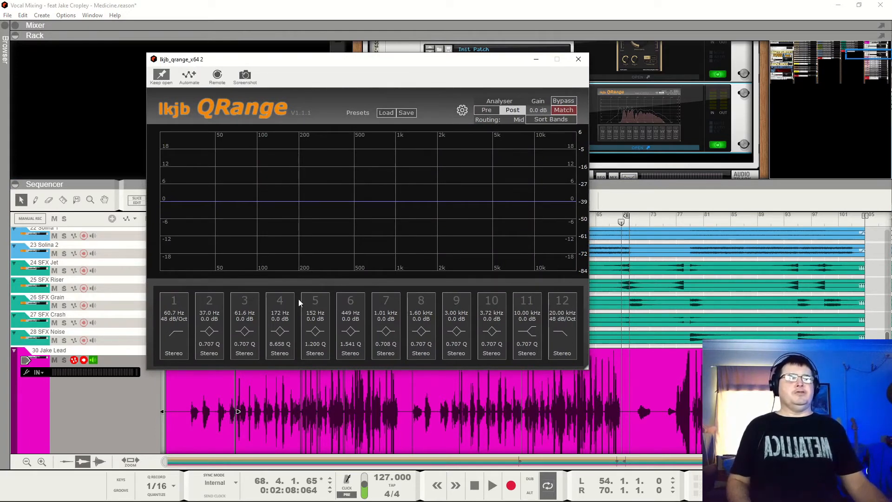
- Enable QRange bands 4 to 8 with Q values of 9.118, 1.949, 2.144, 1.251 and 3.971
click(321, 303)
click(345, 300)
click(378, 302)
scroll(280, 344, up, 3)
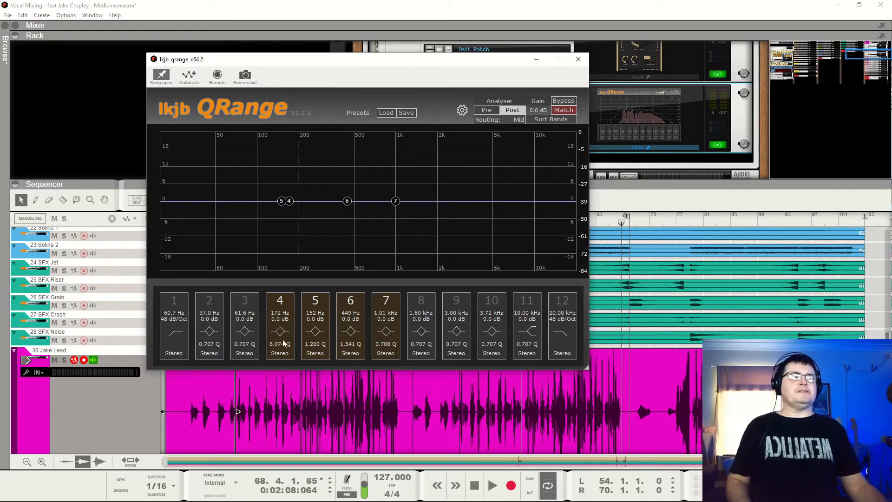
scroll(314, 346, up, 5)
scroll(357, 335, up, 4)
scroll(392, 348, up, 4)
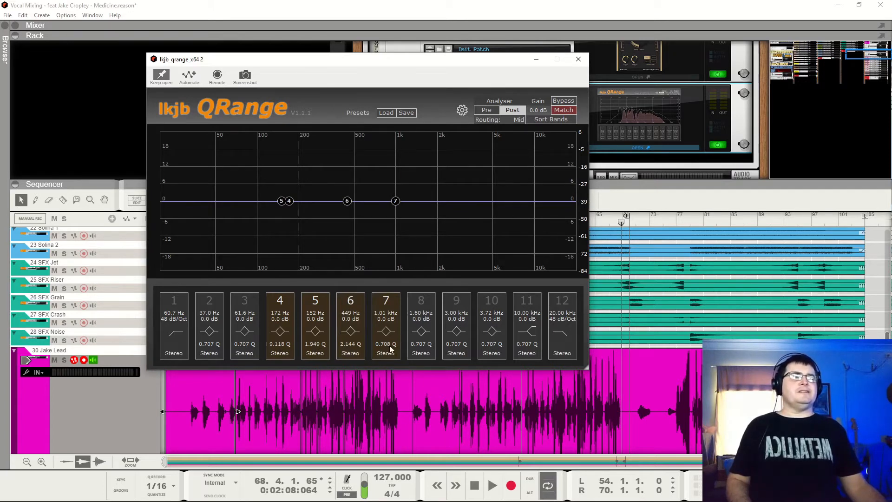
scroll(420, 346, up, 10)
click(421, 300)
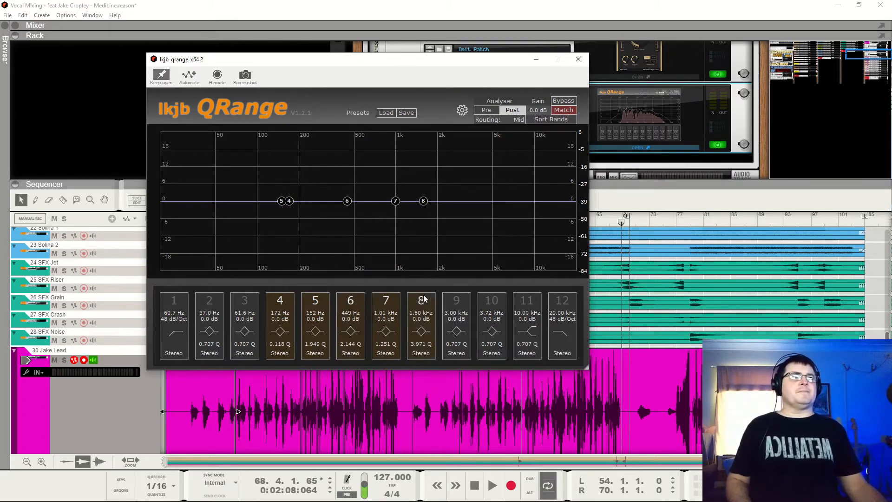
- During playback, cut band 4 by 16.1 dB at 210 Hz and boost band 6 by 24.0 dB at 618 Hz
key(space)
drag(289, 201, 301, 248)
drag(347, 201, 367, 131)
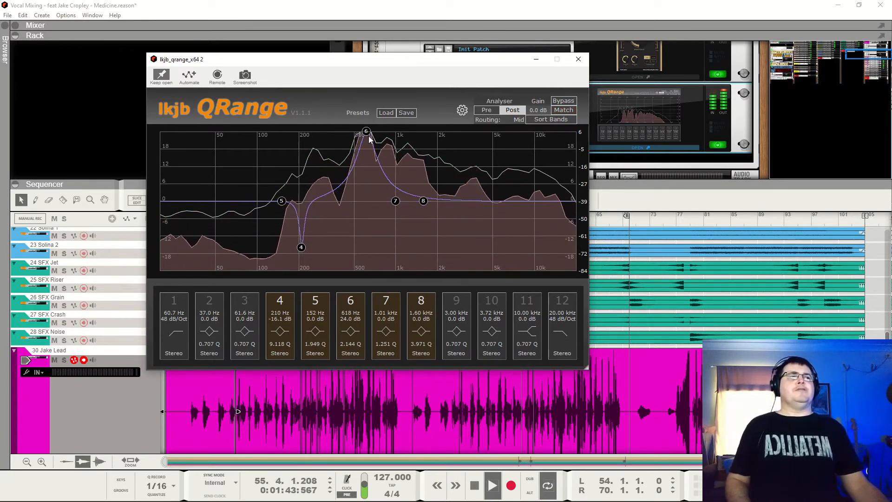
key(space)
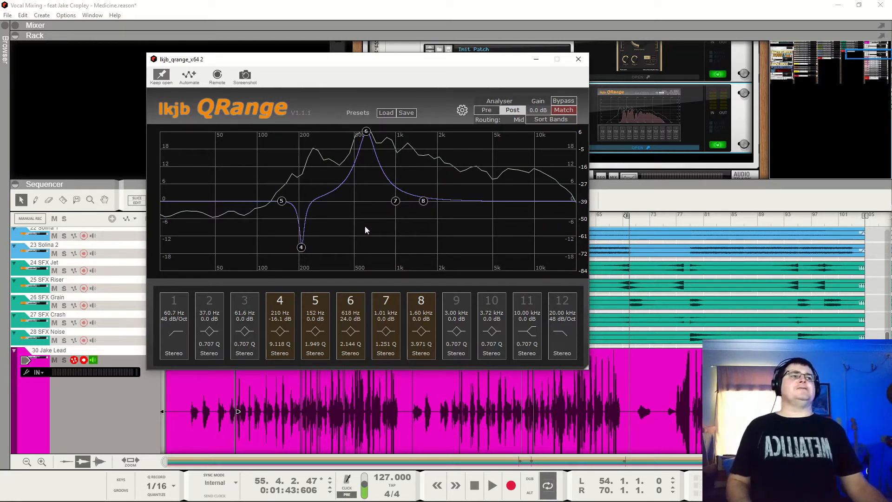
- Cut band 6 to -19.2 dB at 586 Hz, band 7 to -24.0 dB at 2.42 kHz and band 8 to -22.9 dB at 7.81 kHz while auditioning
drag(368, 134, 365, 260)
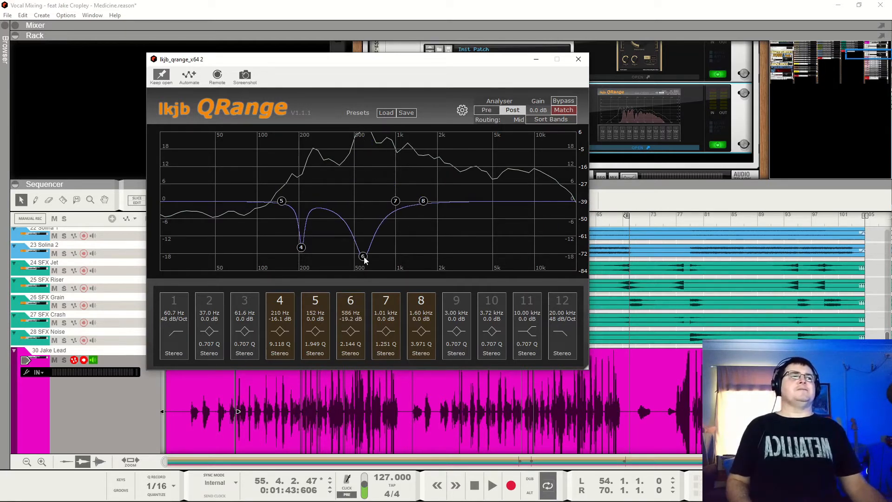
key(space)
drag(396, 201, 448, 269)
drag(423, 201, 520, 270)
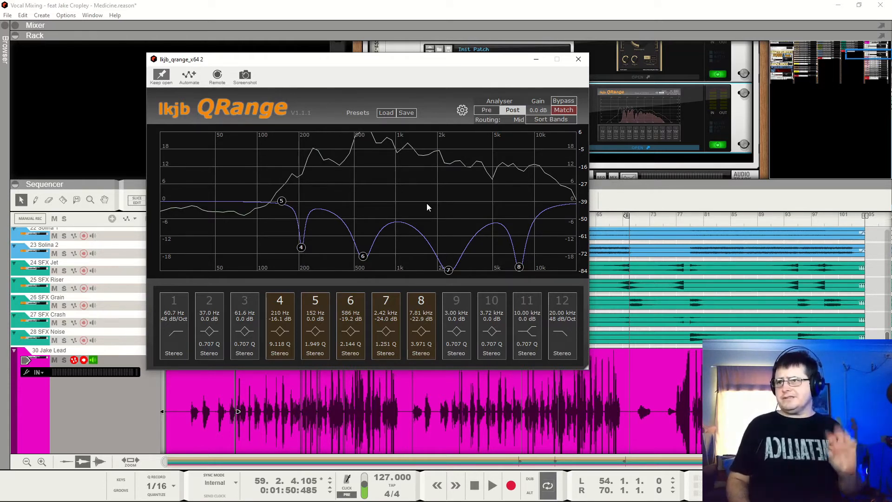
key(space)
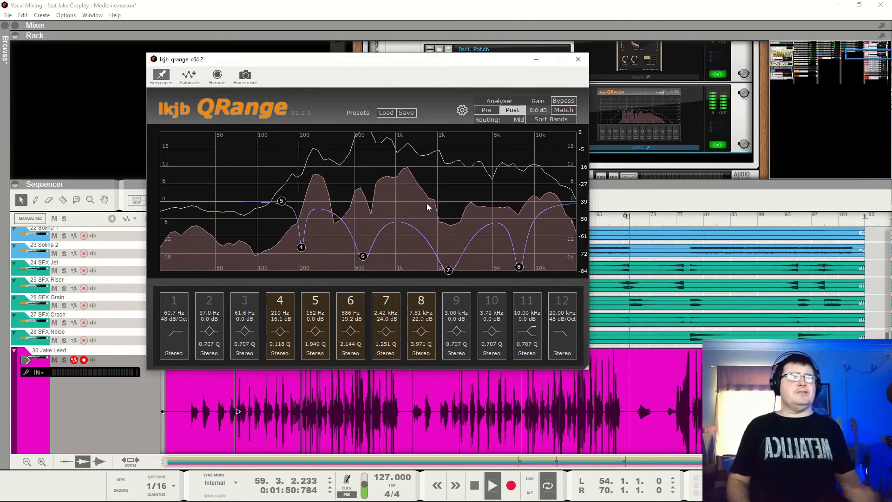
key(space)
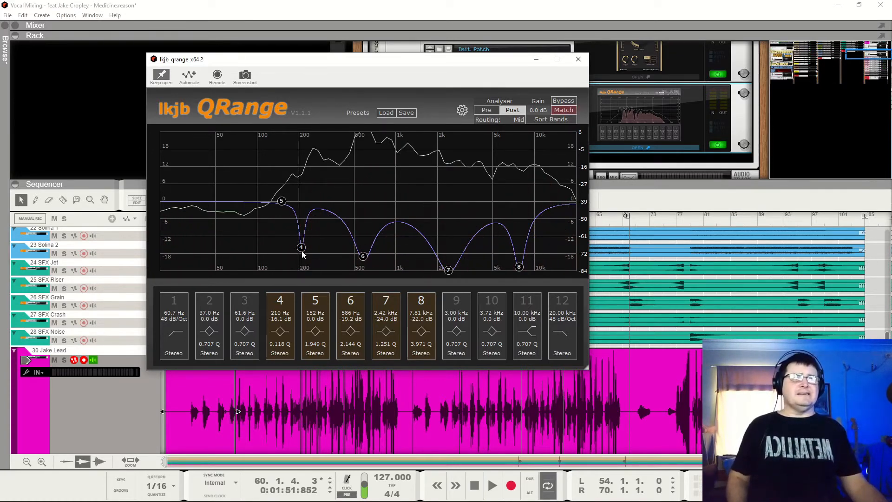
- Disable QRange bands 4 to 8 and resume playback of the lead vocal
click(280, 302)
click(315, 301)
click(350, 302)
click(393, 302)
click(421, 301)
key(space)
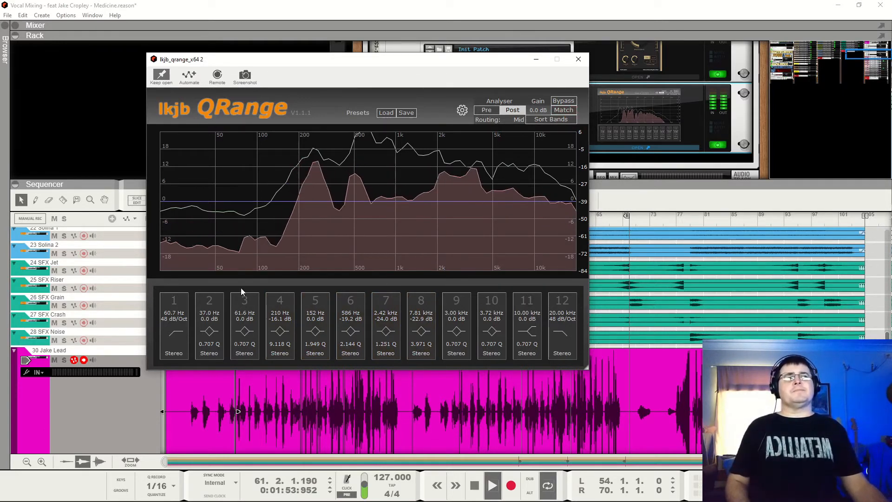
- Stop playback, enable band 3 with a -20.8 dB cut at 63.1 Hz and a Q of 9.717, and close QRange
key(space)
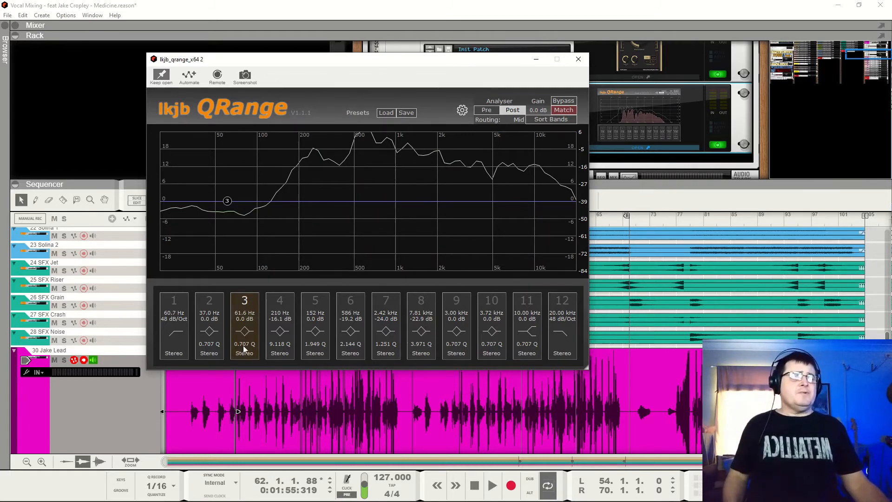
drag(227, 201, 229, 264)
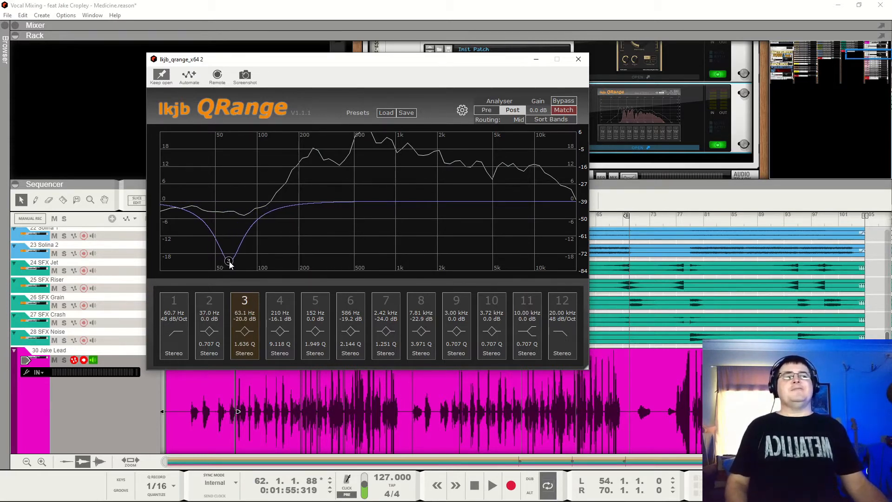
drag(243, 350, 270, 300)
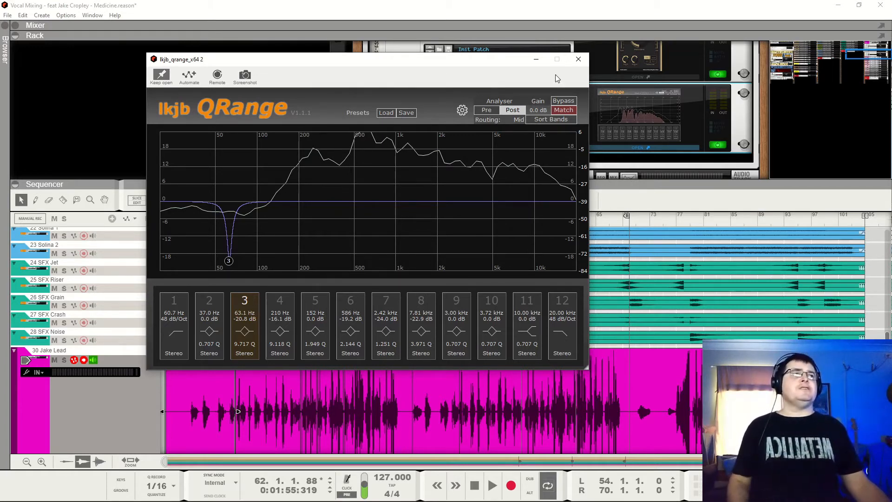
click(578, 61)
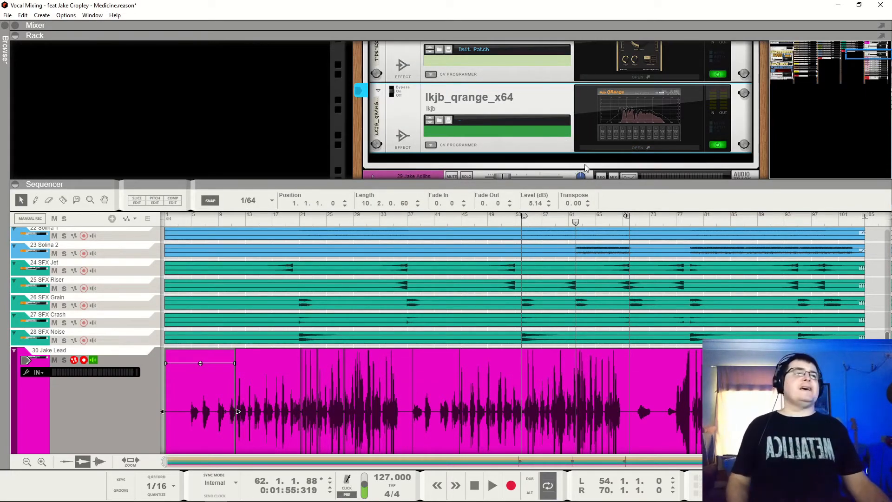
- Save the song and open the Spectrum EQ for the lead vocal track
scroll(567, 140, up, 3)
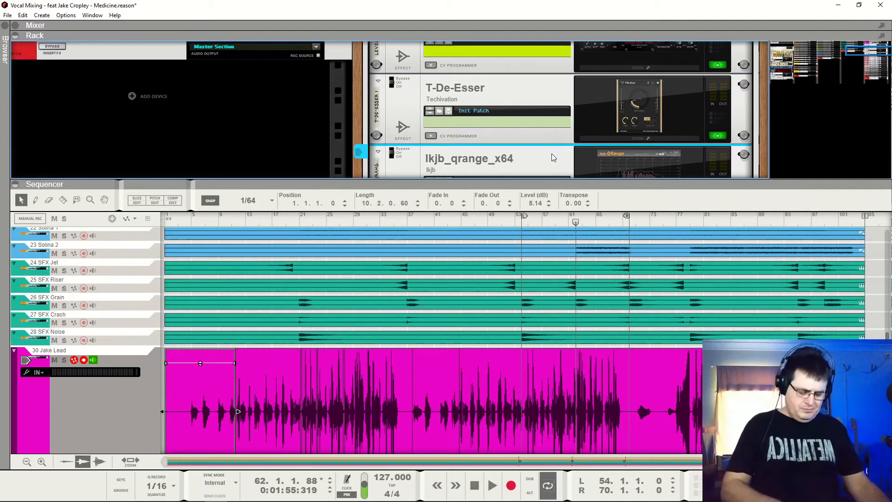
scroll(552, 157, up, 4)
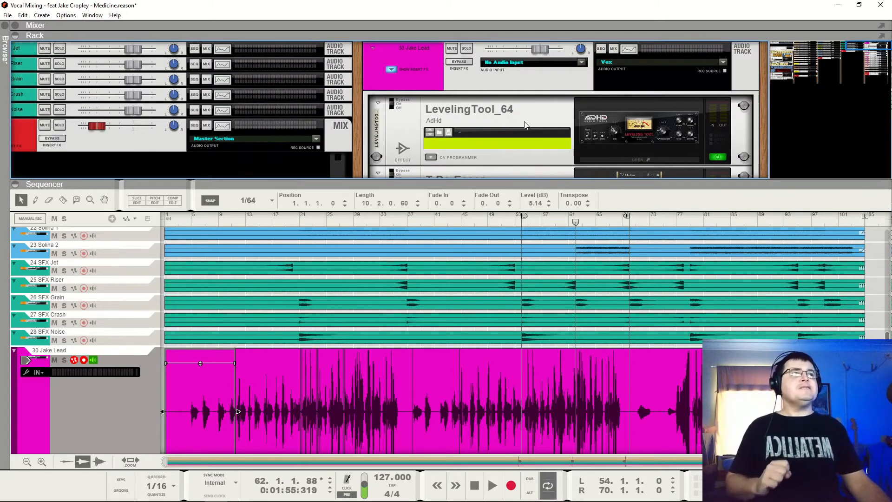
key(ctrl+s)
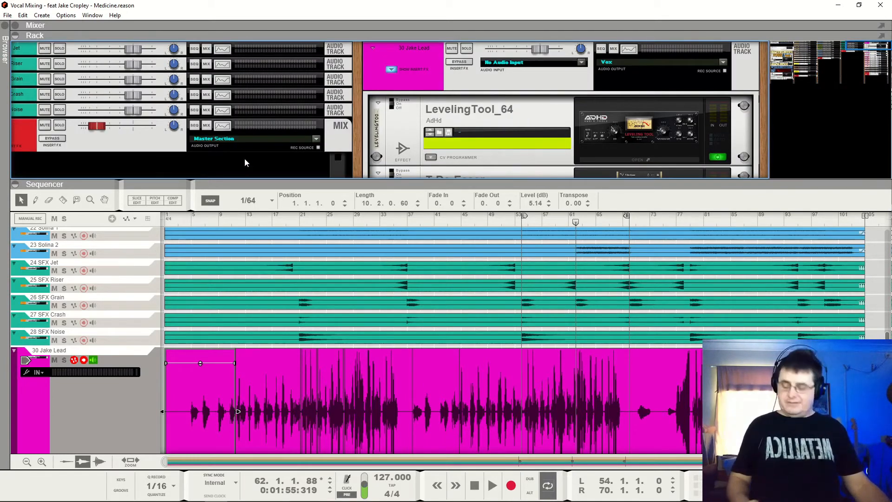
key(F2)
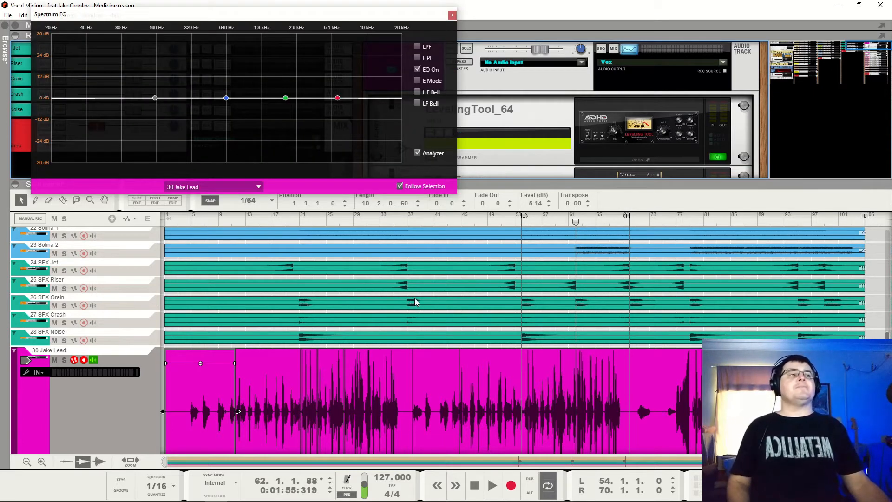
- Play the vocal from around bar 4, enable its high-pass filter and set the cutoff to about 75 Hz
key(space)
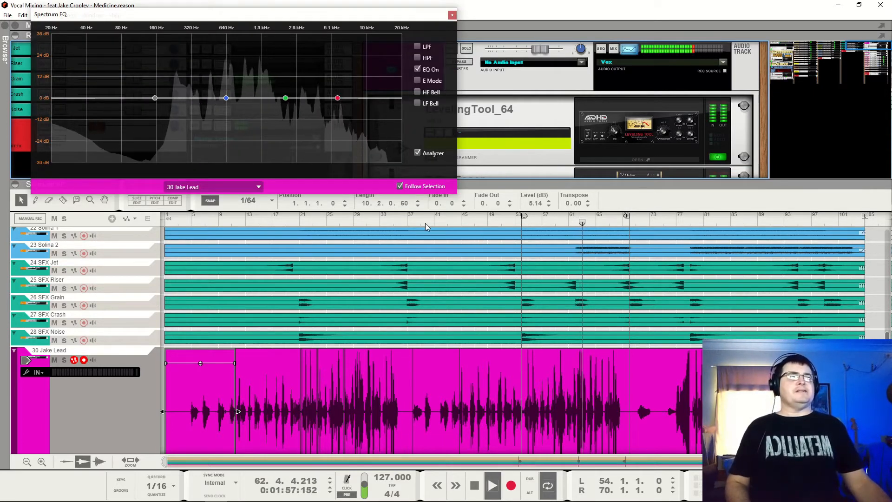
click(187, 222)
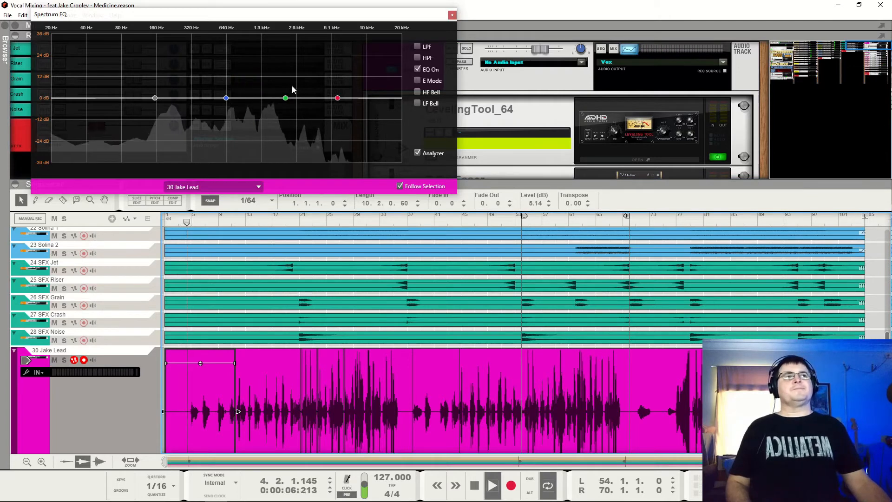
click(417, 58)
drag(166, 101, 122, 107)
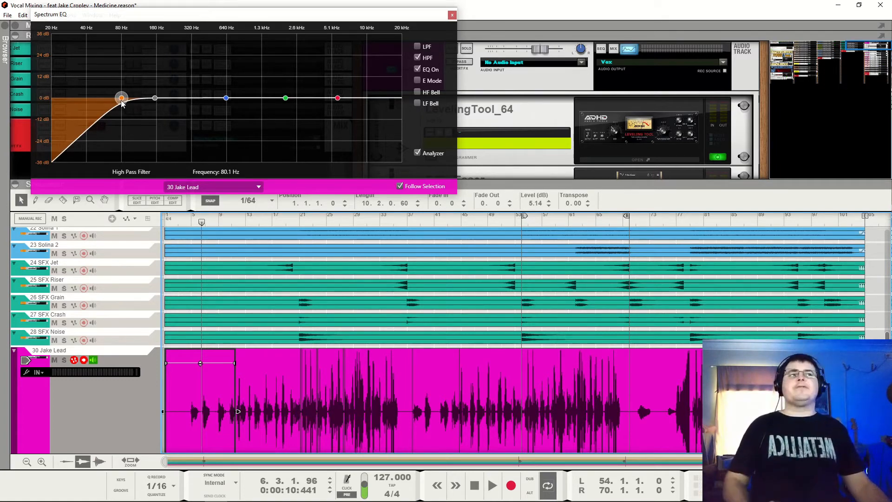
key(space)
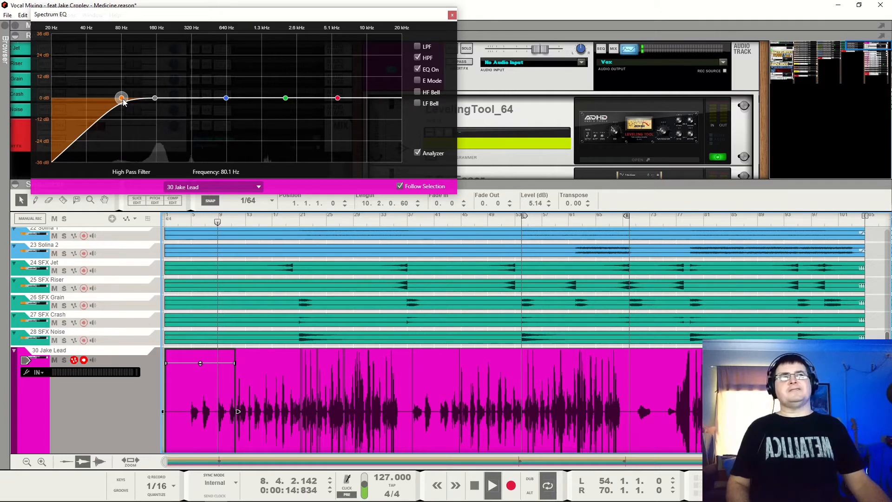
drag(123, 101, 119, 131)
key(space)
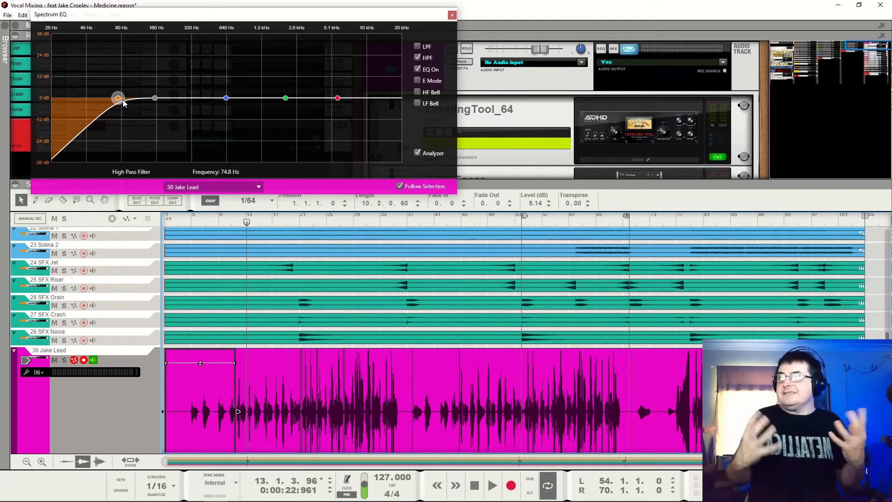
- Boost the lead vocal's high-frequency EQ band at about 9.2 kHz while listening to the song
click(155, 97)
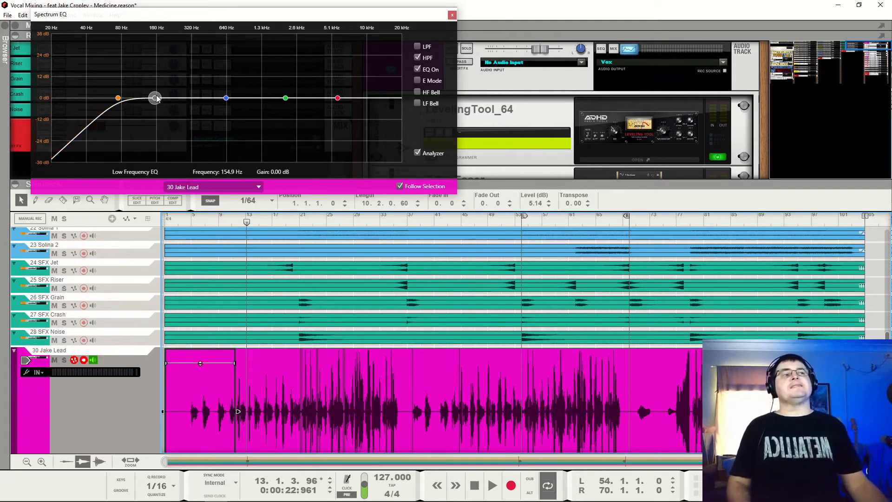
key(space)
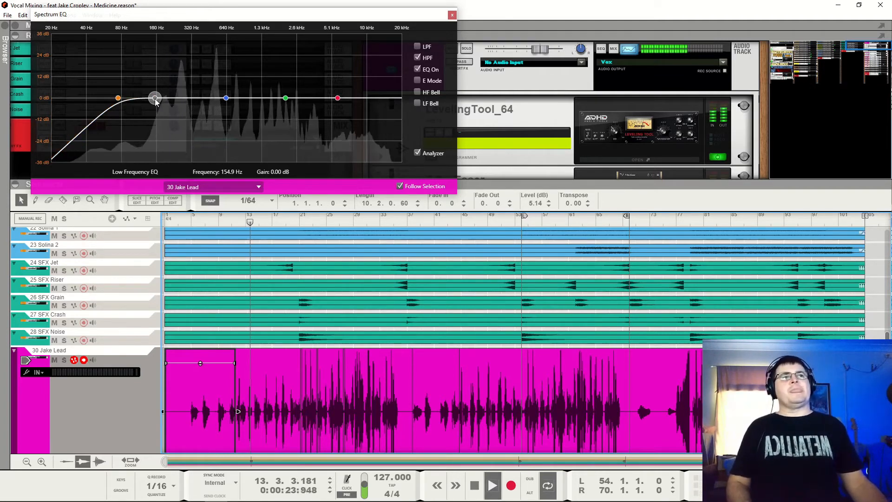
click(285, 98)
click(338, 98)
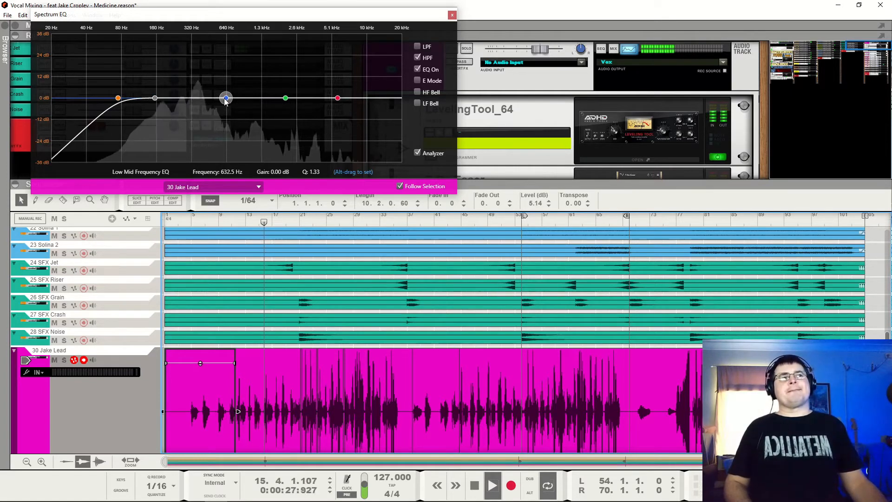
drag(338, 97, 357, 100)
key(space)
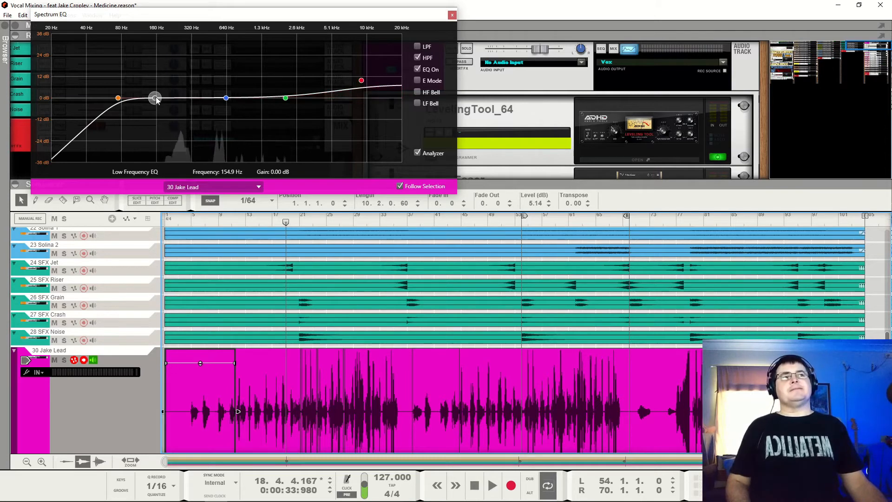
- Audition the low-frequency EQ band with a 20 dB boost at about 147 Hz, and reset its gain to 0 dB at about 100 Hz
drag(156, 97, 152, 55)
key(space)
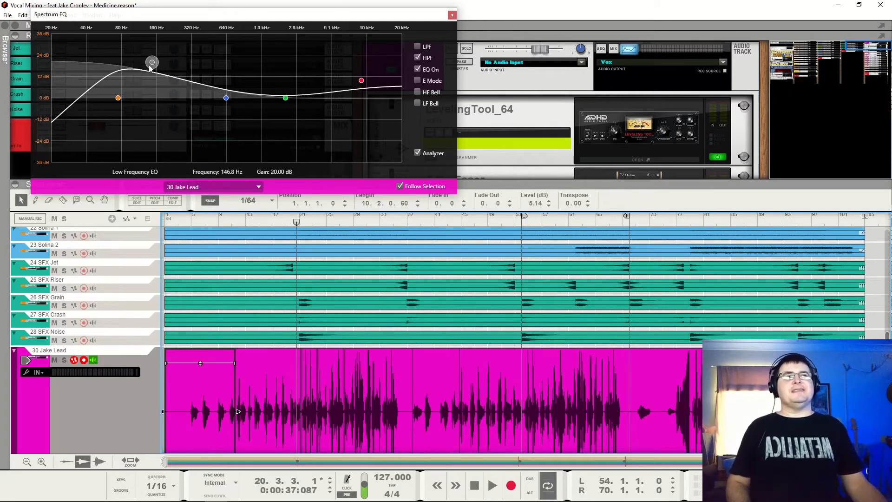
drag(150, 63, 145, 106)
key(space)
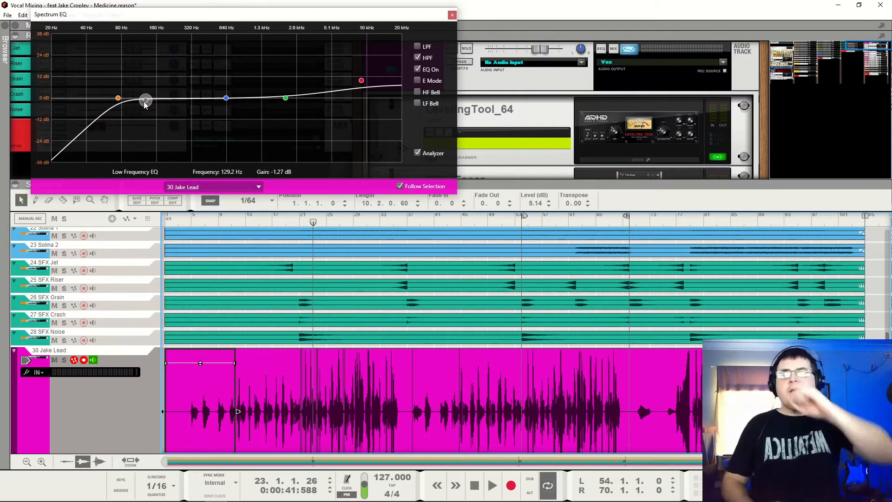
mouse_move(145, 104)
mouse_down()
mouse_move(143, 113)
mouse_move(82, 116)
mouse_move(136, 104)
mouse_up()
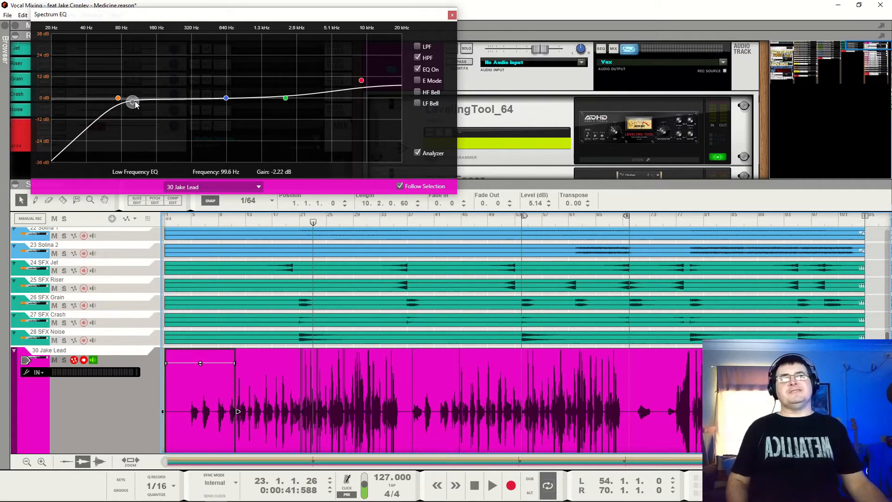
ctrl+click(133, 104)
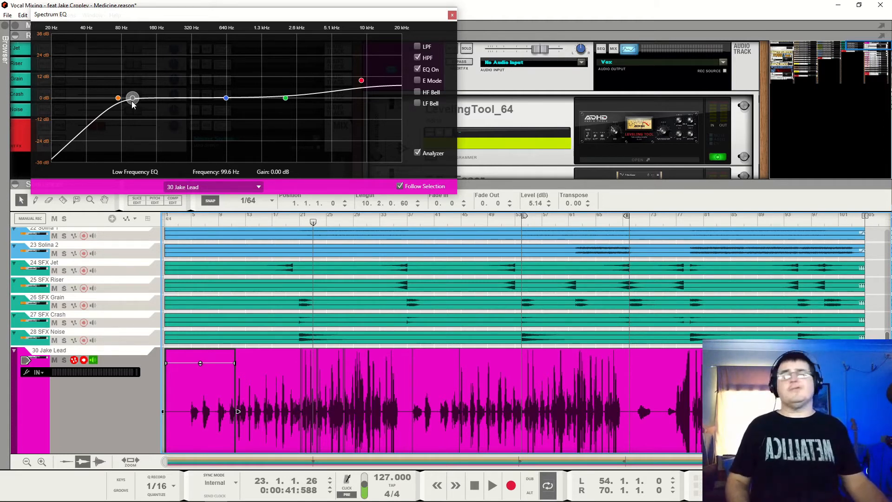
- Move the lead vocal's low-frequency EQ band to 40 Hz and reset the gains of both the low and high bands to 0 dB
key(space)
drag(136, 101, 80, 97)
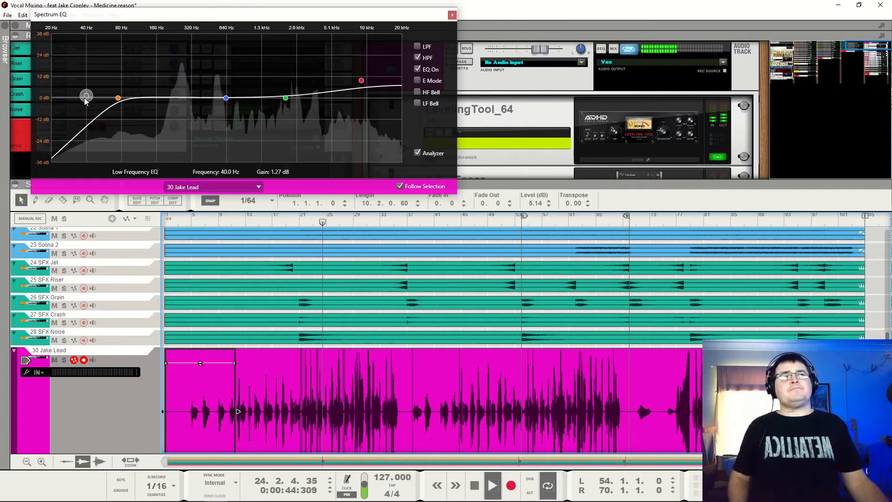
key(super)
click(153, 134)
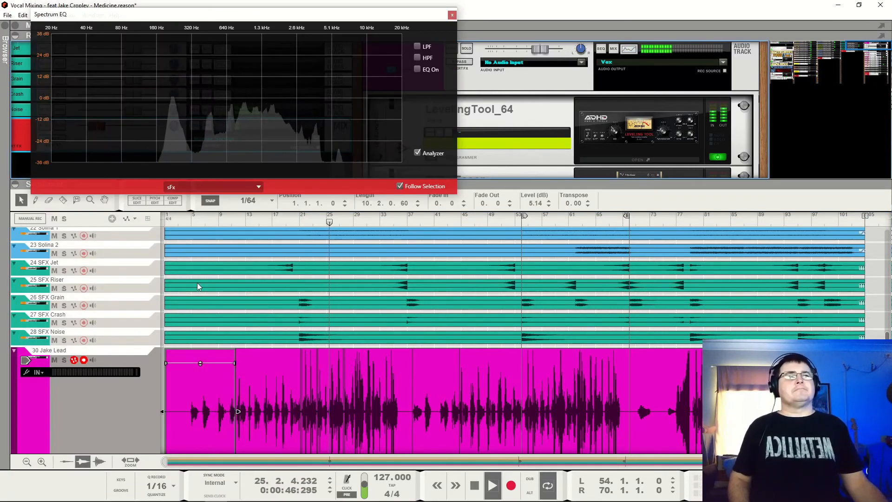
click(129, 398)
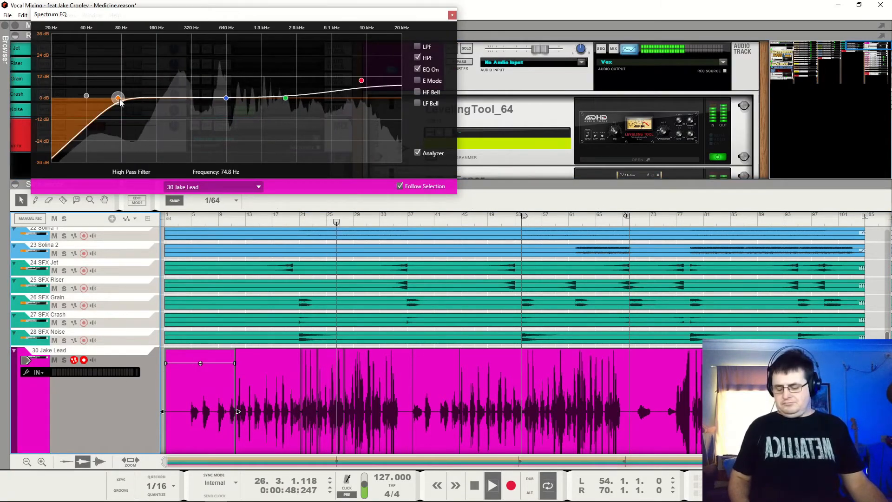
drag(86, 96, 86, 97)
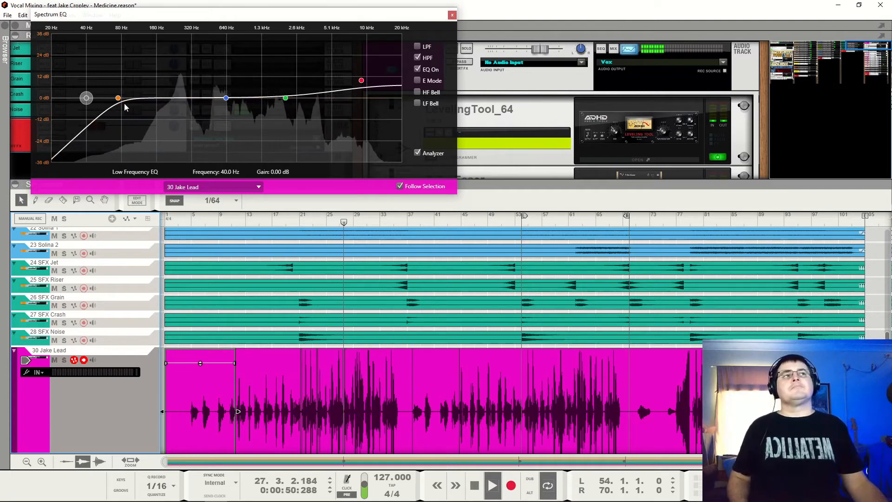
ctrl+click(362, 82)
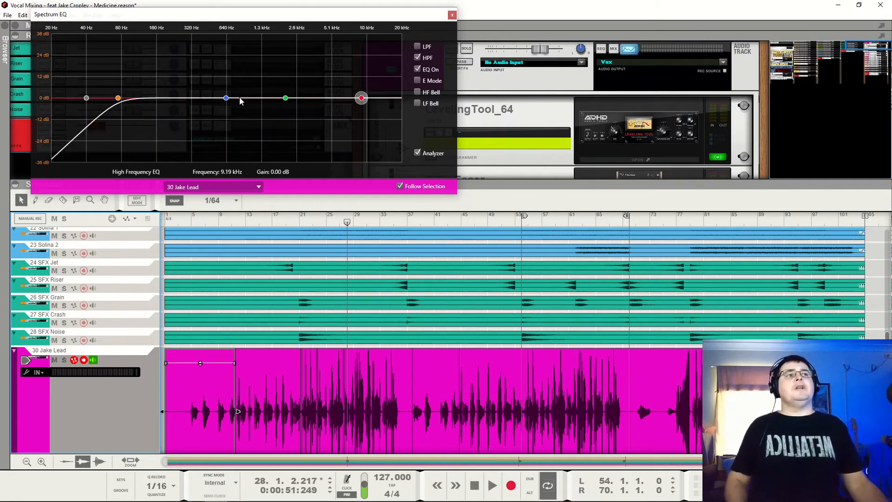
- Cut the low-mid EQ band by about 1.9 dB at about 352 Hz and turn on E Mode
key(space)
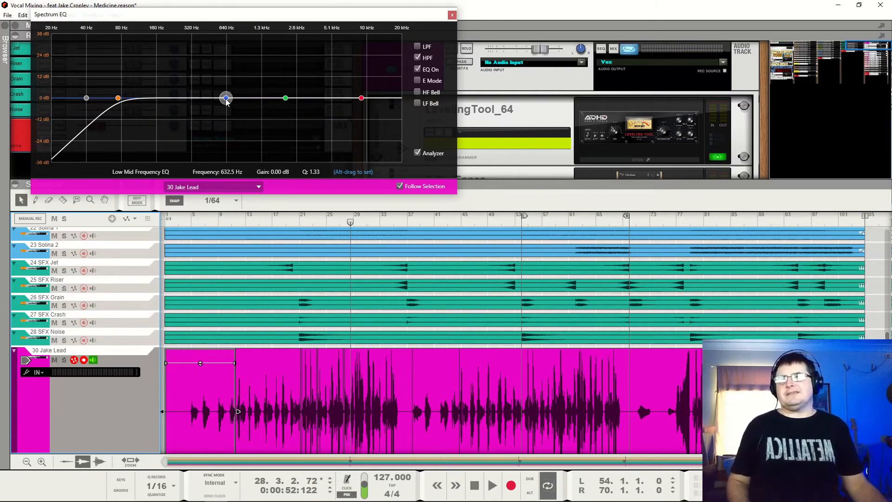
key(space)
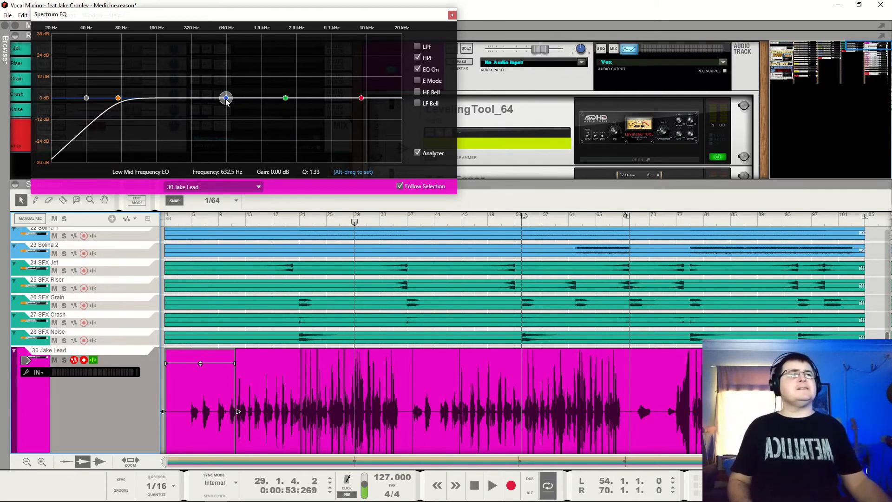
key(space)
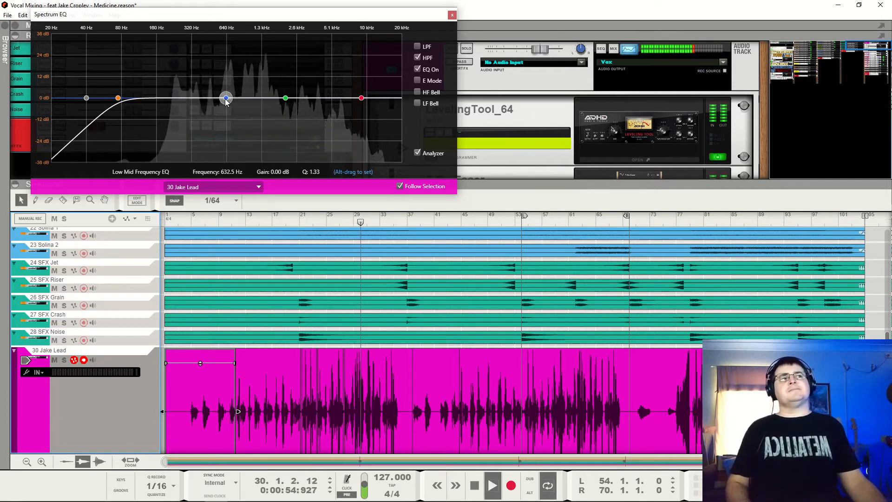
drag(226, 102, 195, 106)
click(418, 80)
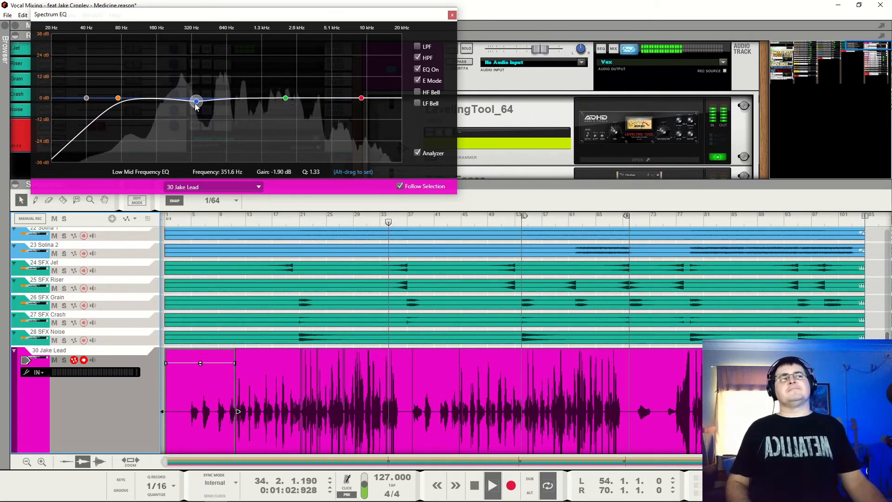
key(space)
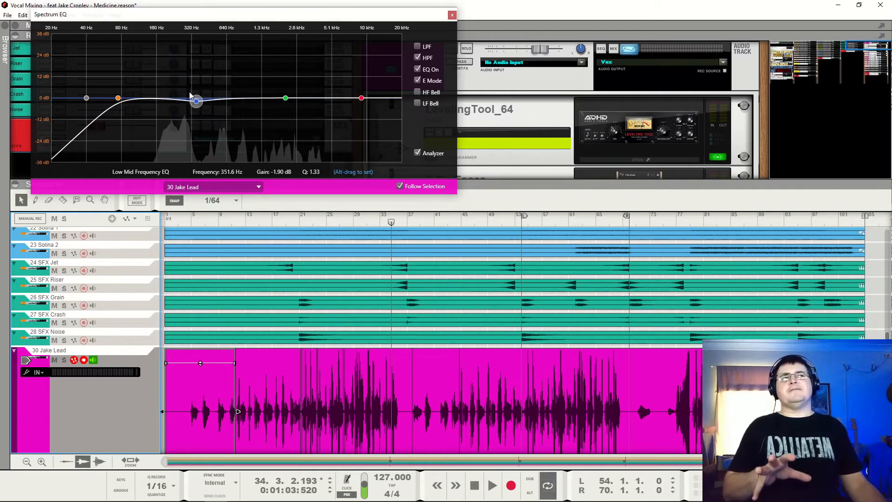
- Audition the low-mid band with a 20 dB boost at about 371 Hz, and return it to a 1.9 dB cut at about 345 Hz
key(space)
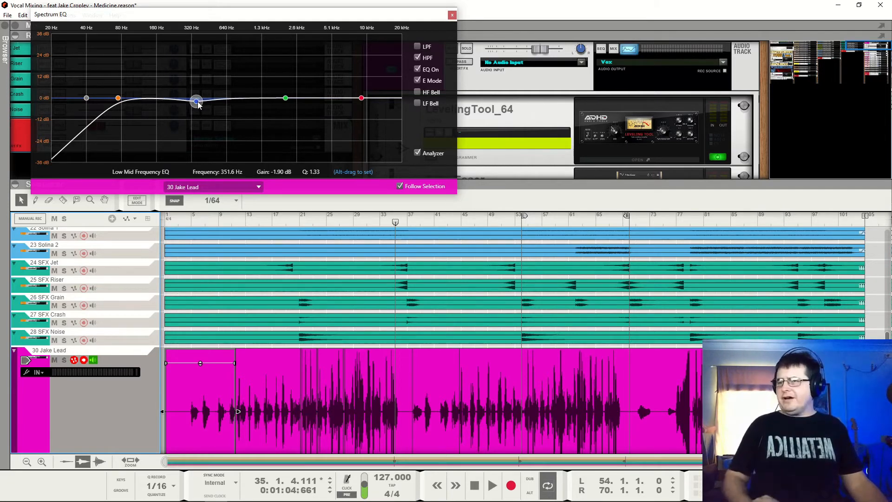
drag(198, 104, 199, 62)
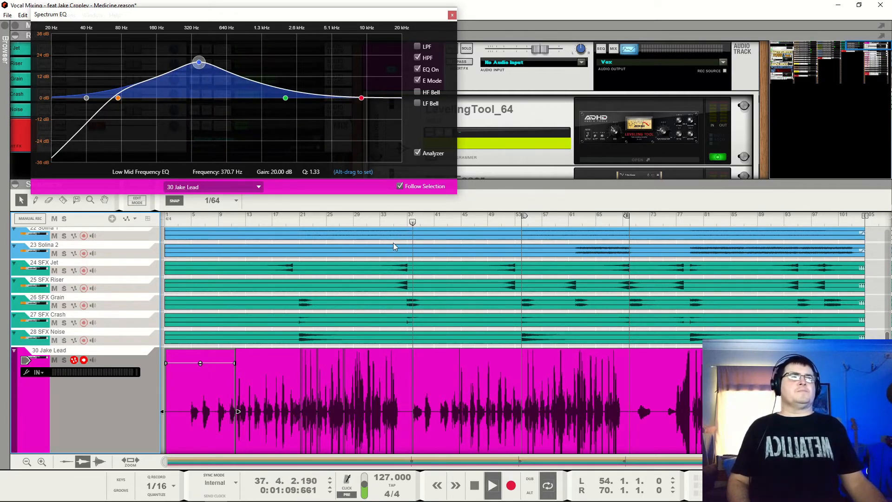
key(space)
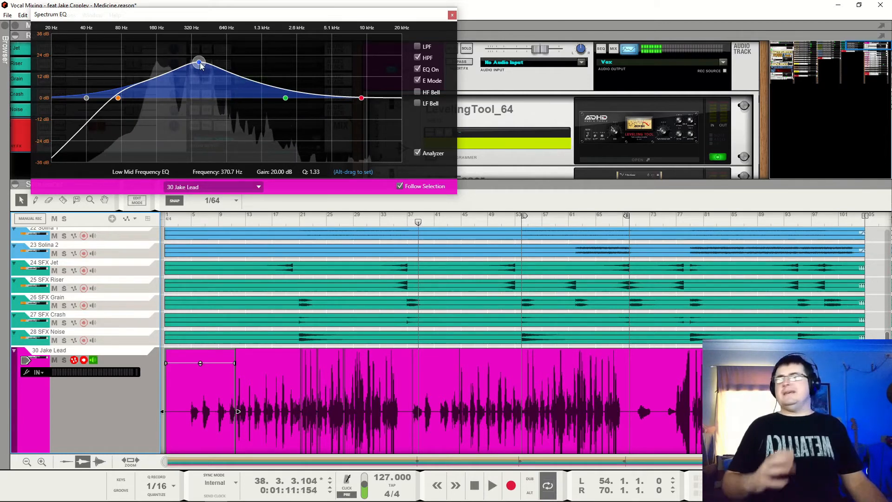
drag(199, 65, 200, 105)
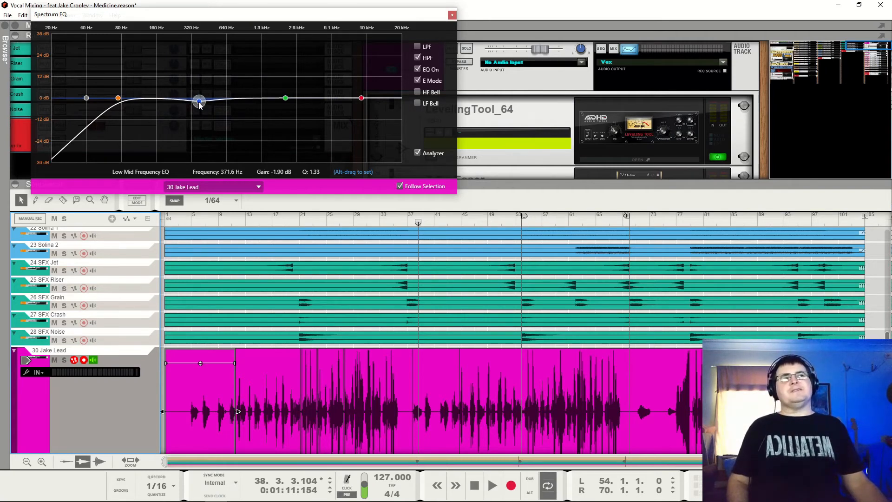
mouse_move(200, 103)
mouse_down()
mouse_move(196, 36)
mouse_move(210, 34)
mouse_move(200, 34)
mouse_move(195, 104)
mouse_up()
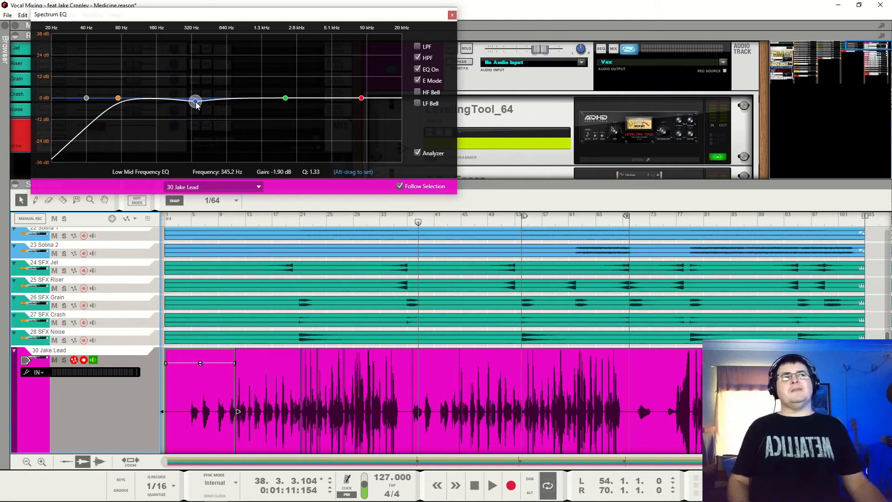
- Boost the high-mid EQ band by about 1.6 dB at about 6.4 kHz while auditioning the lead vocal
key(space)
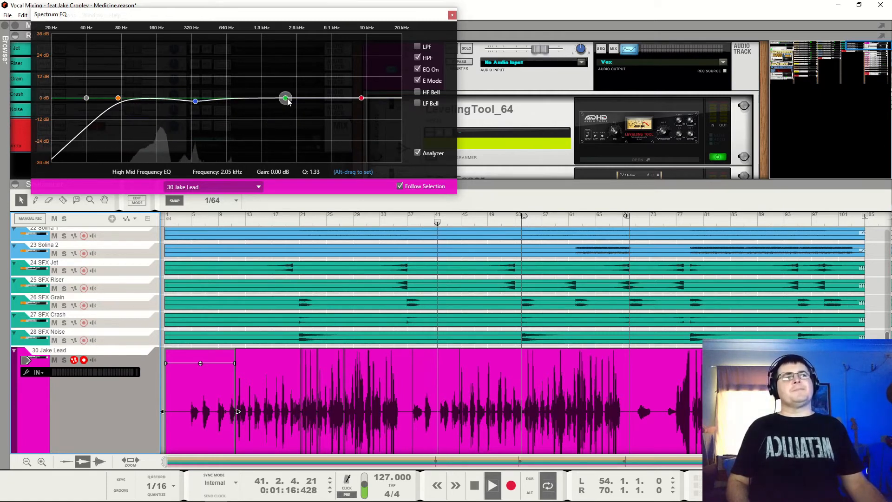
drag(286, 98, 340, 94)
key(space)
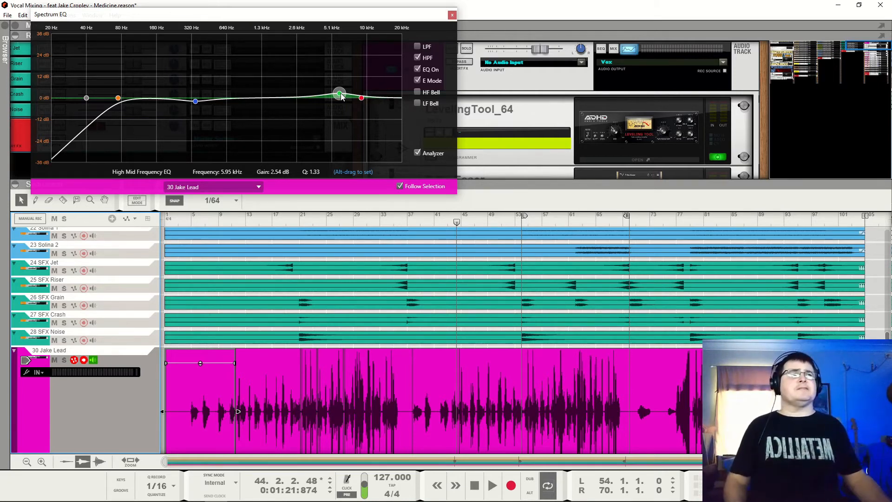
key(space)
mouse_move(342, 96)
mouse_down()
mouse_move(341, 109)
mouse_move(343, 88)
mouse_move(343, 98)
mouse_up()
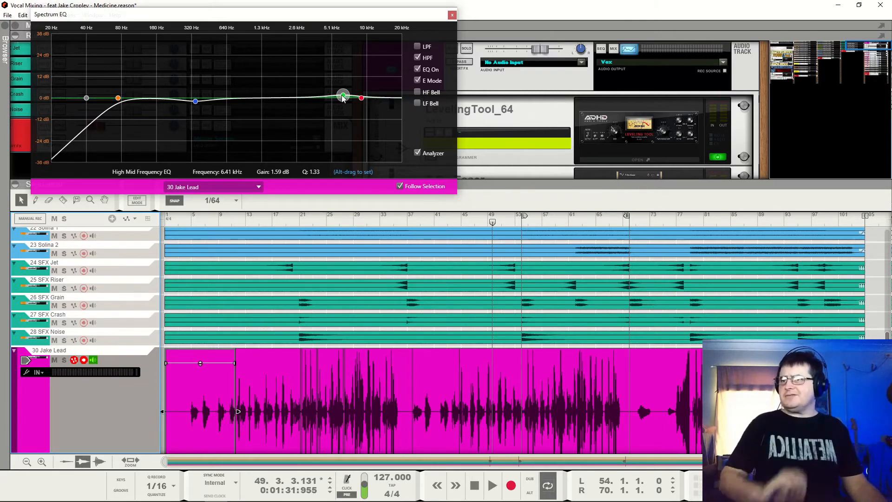
- Sweep the high-mid EQ band down to about 1.31 kHz, and bring it back to a 1.27 dB boost at about 5.69 kHz
drag(346, 98, 346, 100)
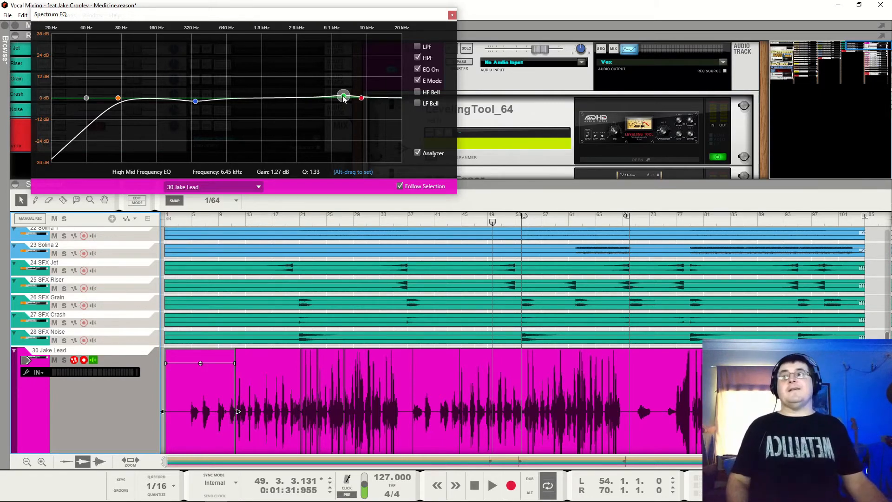
key(space)
drag(344, 99, 264, 104)
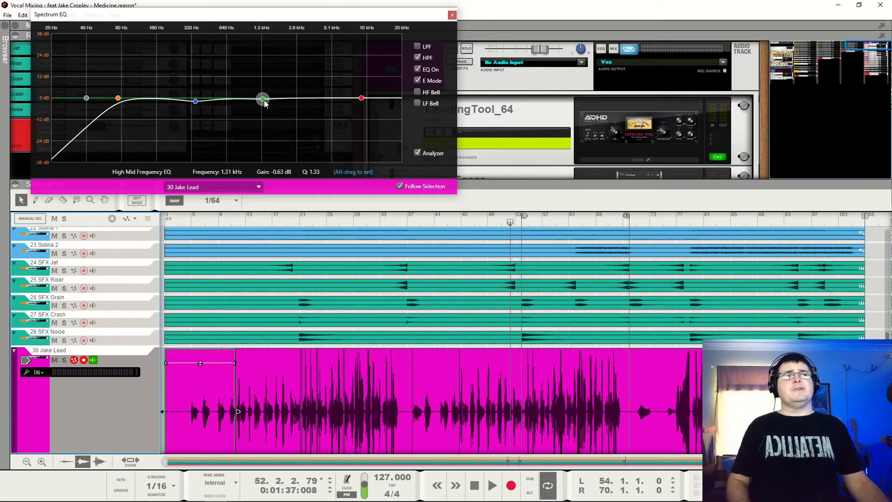
drag(265, 103, 339, 100)
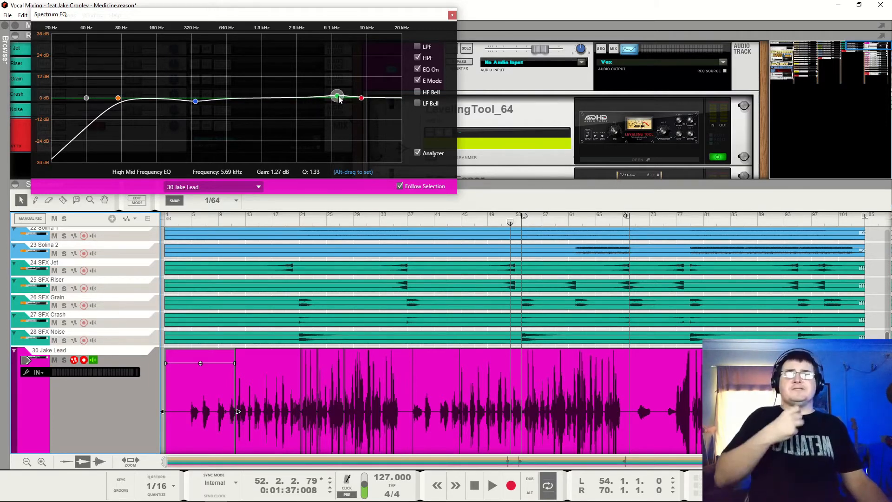
key(space)
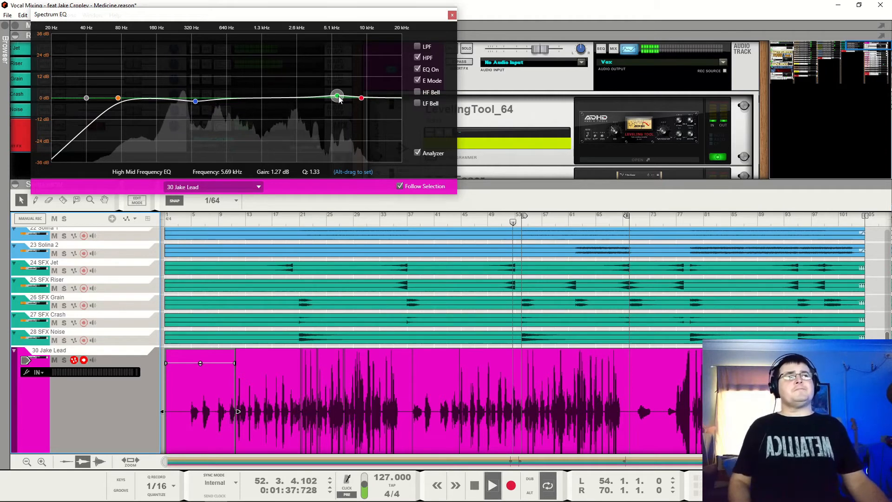
- Boost the lead vocal's high-frequency EQ band by about 4.1 dB at about 9.22 kHz and audition it
drag(339, 99, 363, 100)
key(space)
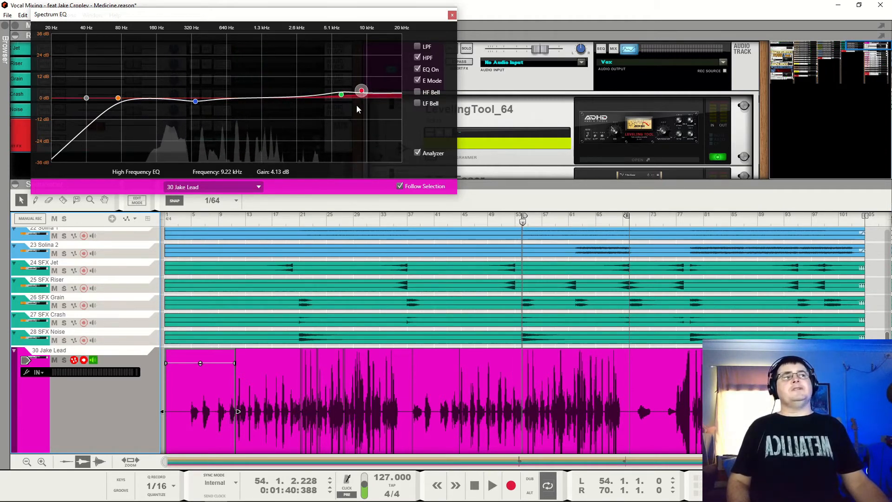
key(space)
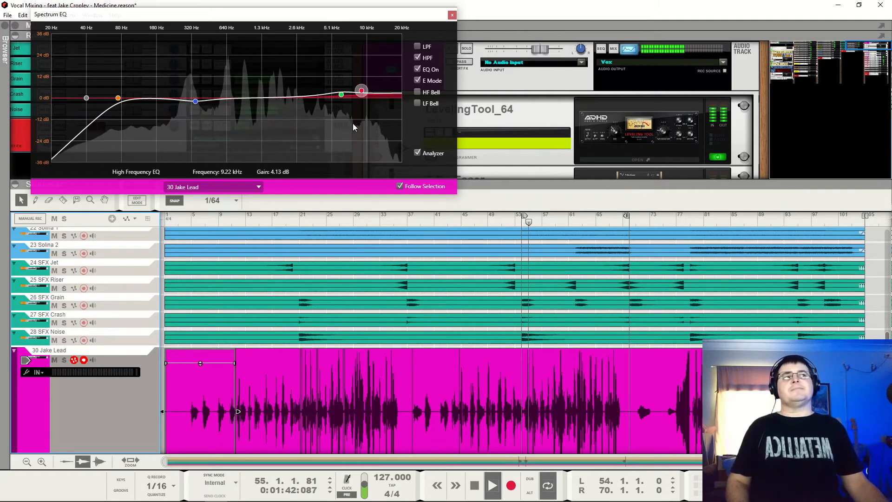
key(space)
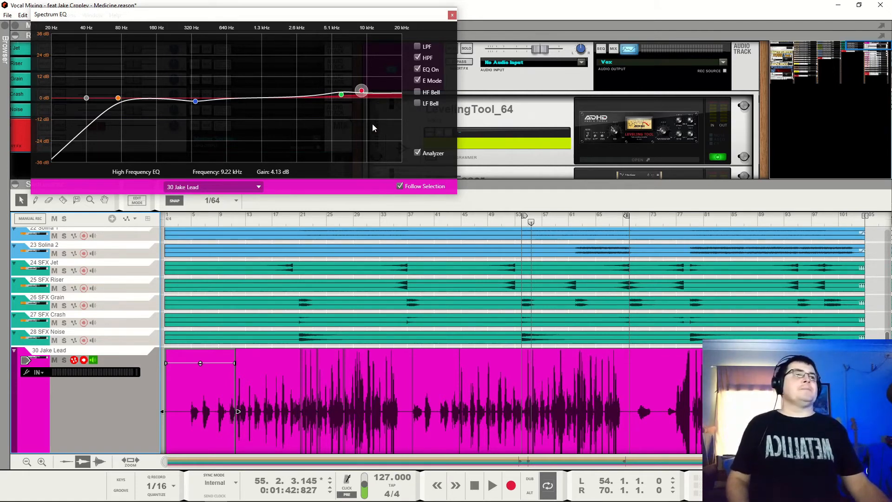
key(space)
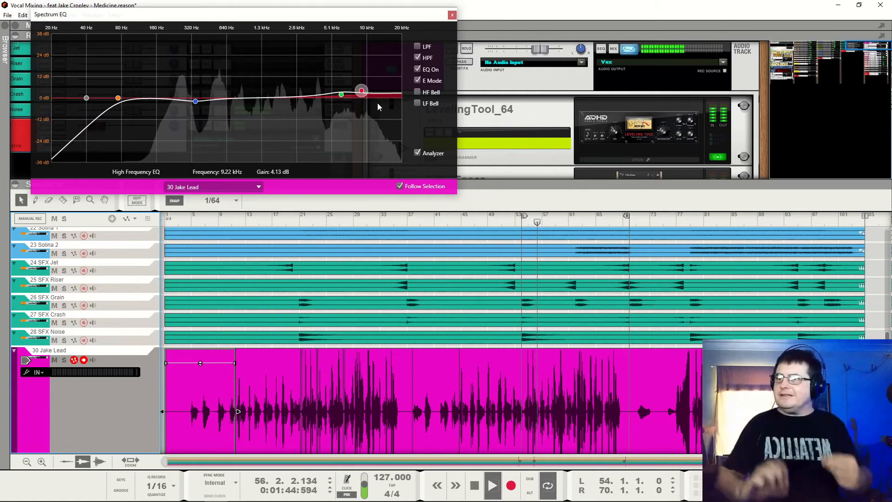
key(space)
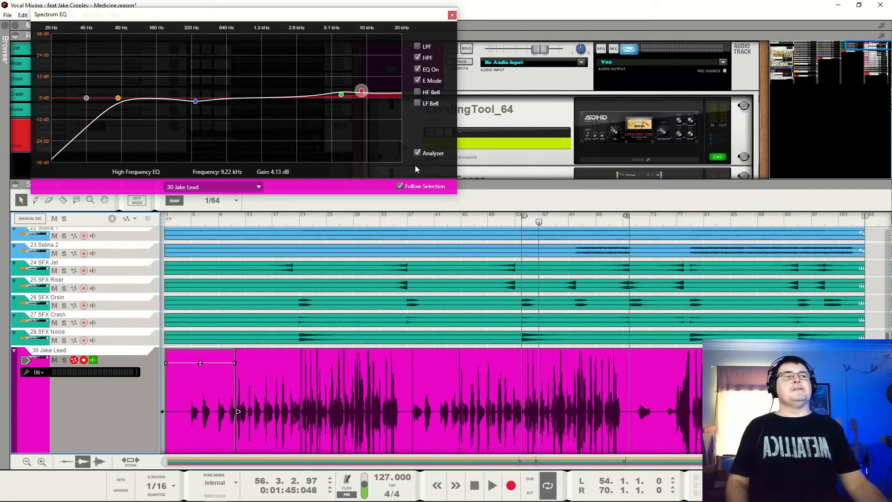
- Reduce the height of the lead vocal's sequencer track so the backing vocal tracks fit below it, and audition the mix
scroll(117, 439, down, 2)
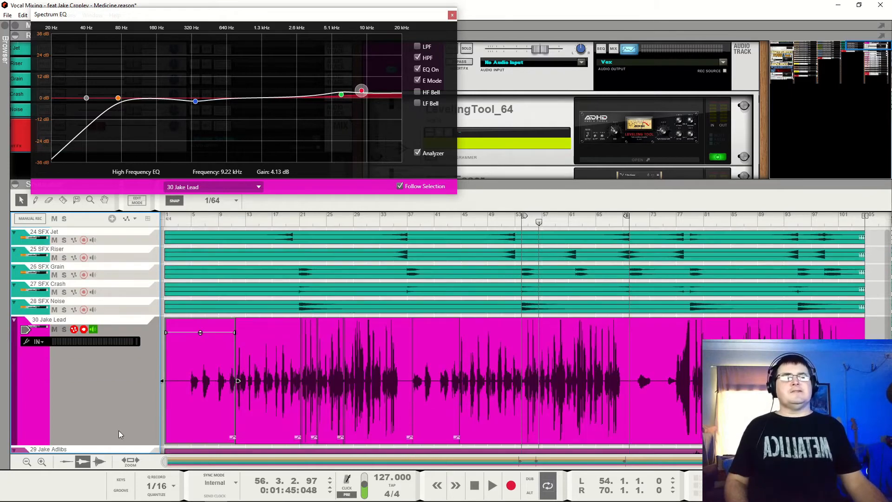
drag(135, 445, 135, 346)
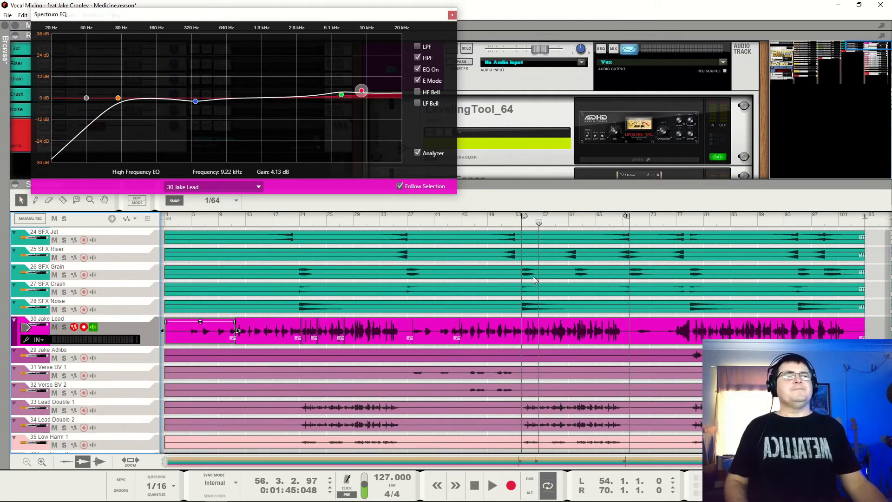
key(space)
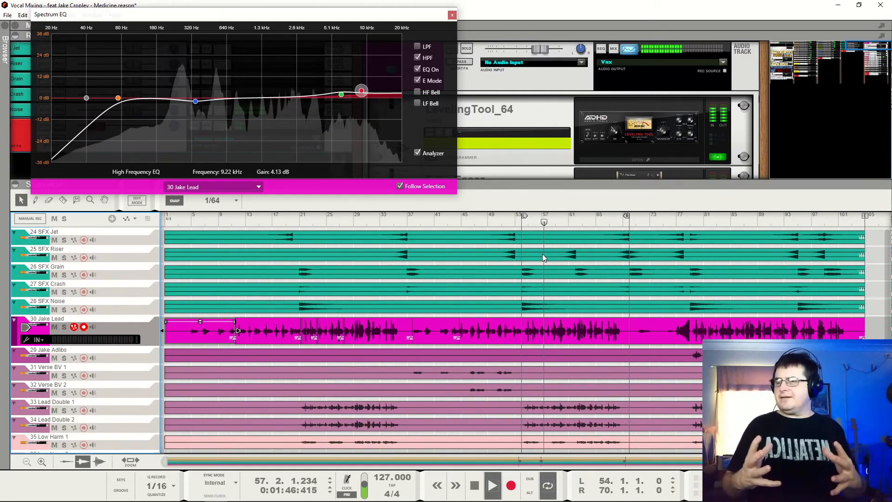
key(space)
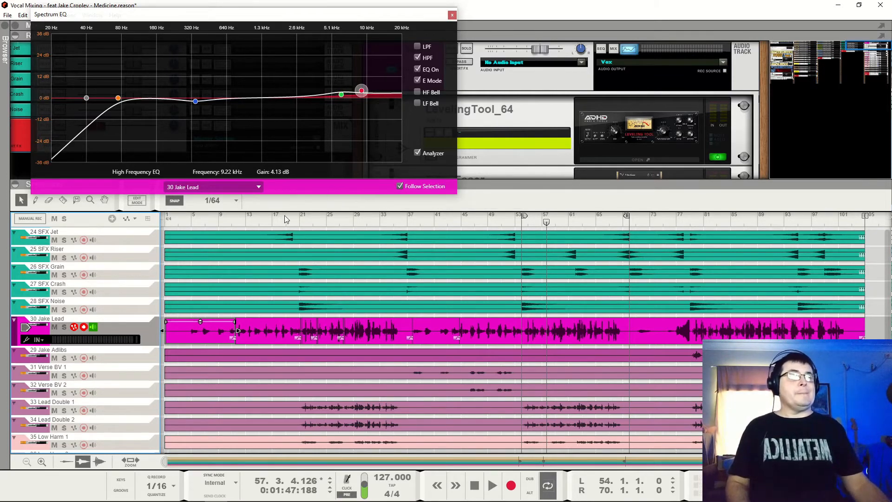
key(space)
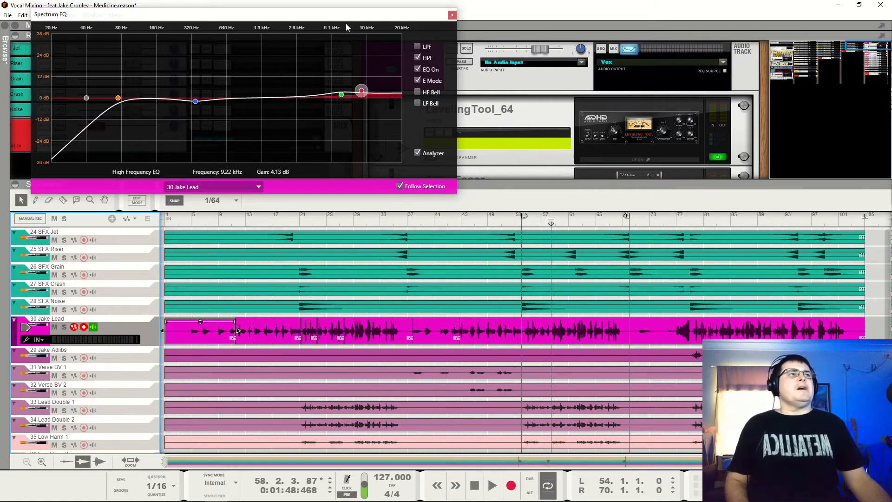
- Close the Spectrum EQ and add The Echo after the T-De-Esser in the lead vocal's insert effects
click(452, 15)
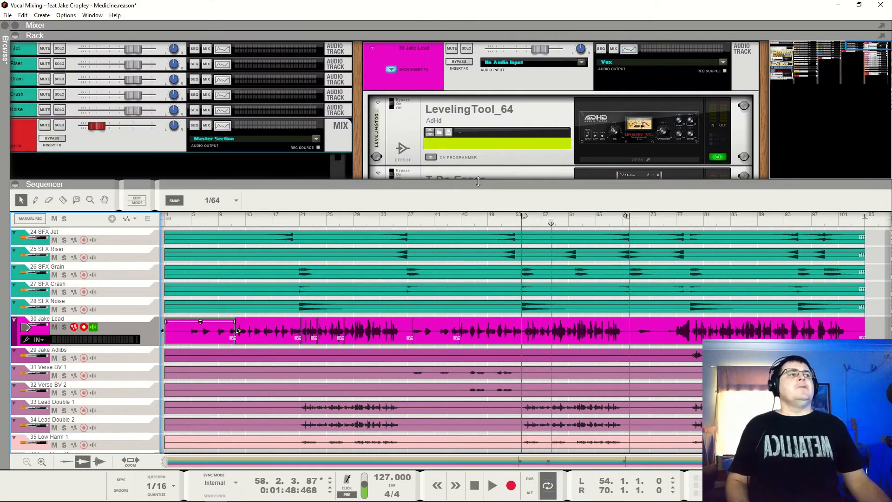
scroll(479, 95, down, 3)
right_click(477, 89)
mouse_move(575, 205)
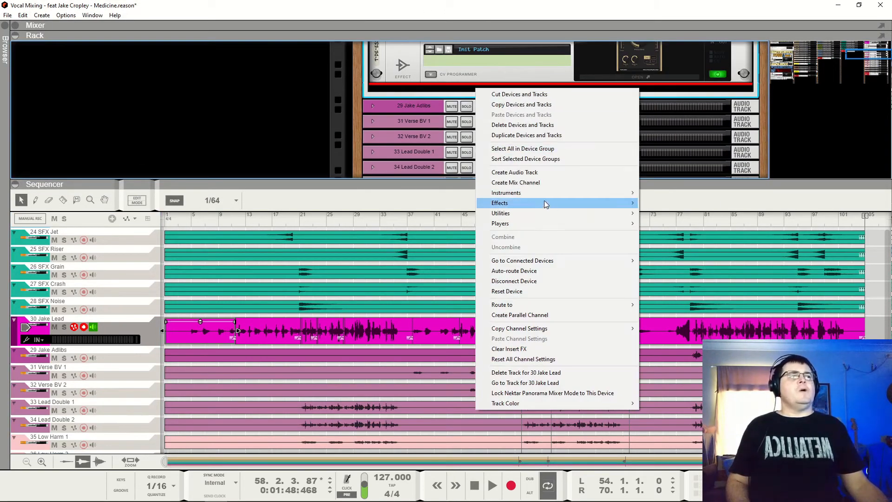
click(698, 126)
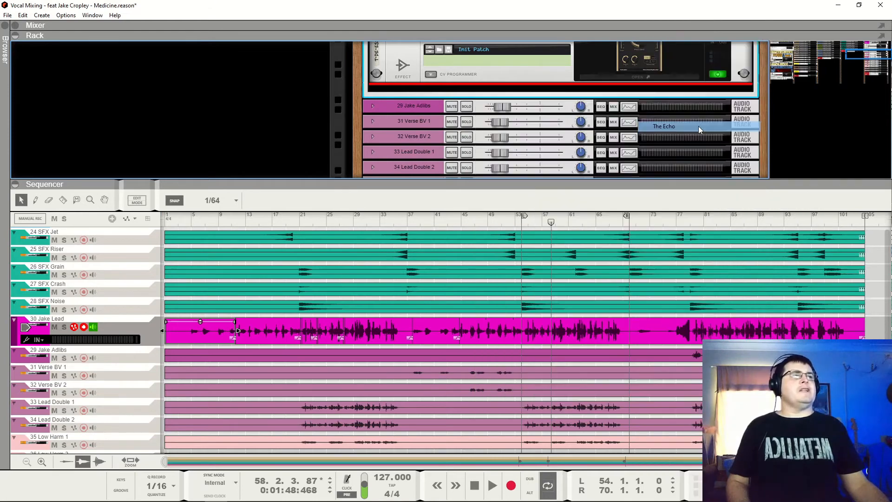
scroll(477, 153, up, 3)
scroll(477, 155, down, 4)
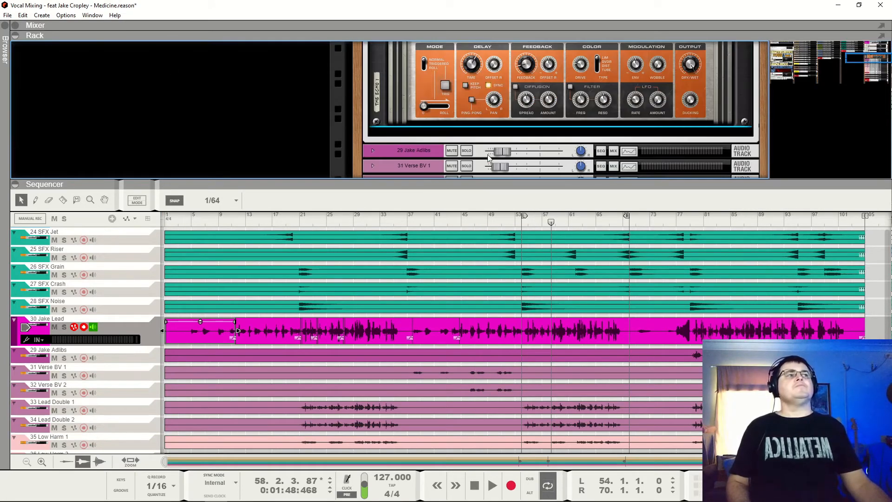
- Expand the rack over the sequencer and play the song to hear the lead vocal through The Echo
double_click(484, 185)
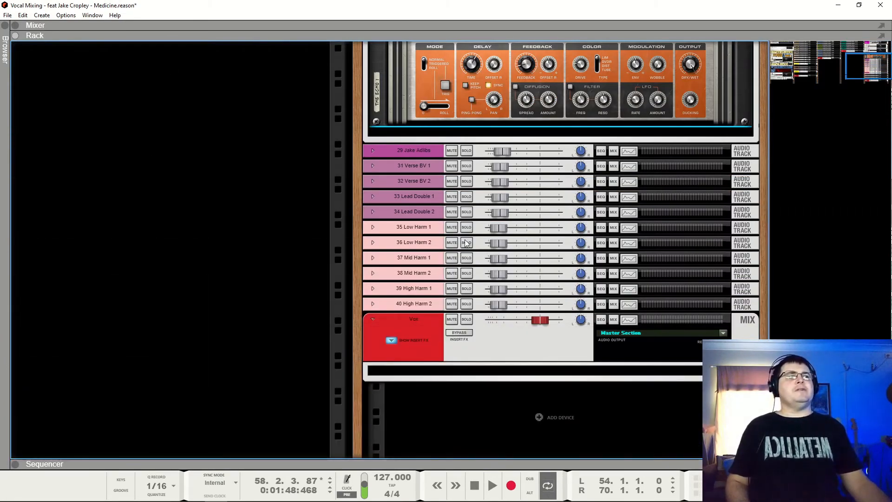
scroll(458, 217, up, 2)
key(space)
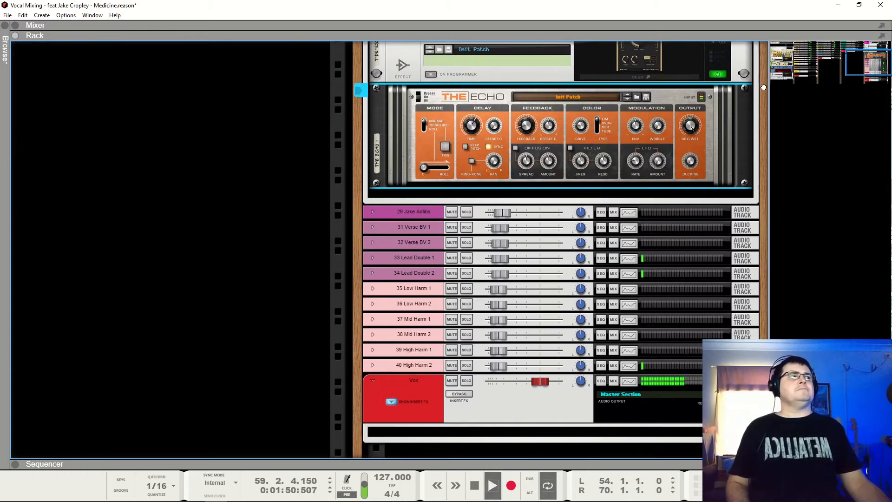
scroll(668, 123, up, 1)
scroll(668, 123, up, 1)
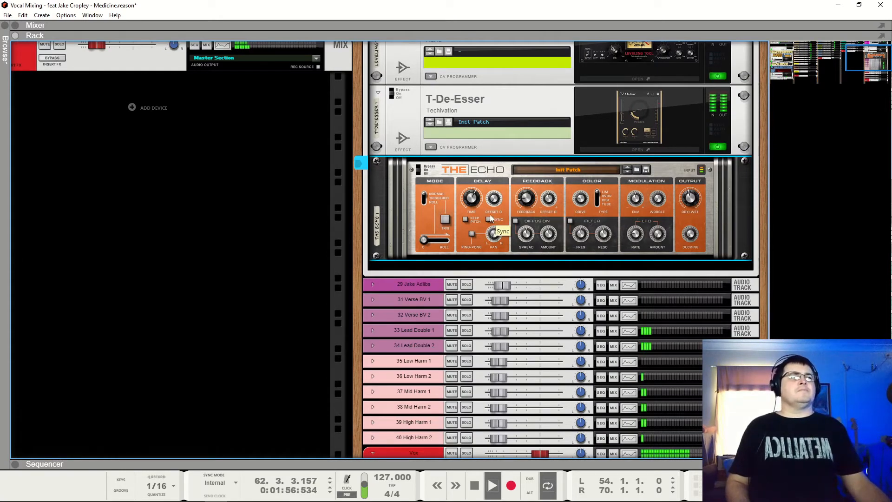
- Turn off The Echo's tempo sync and shorten its delay time to 292 ms, auditioning the vocal
mouse_move(475, 199)
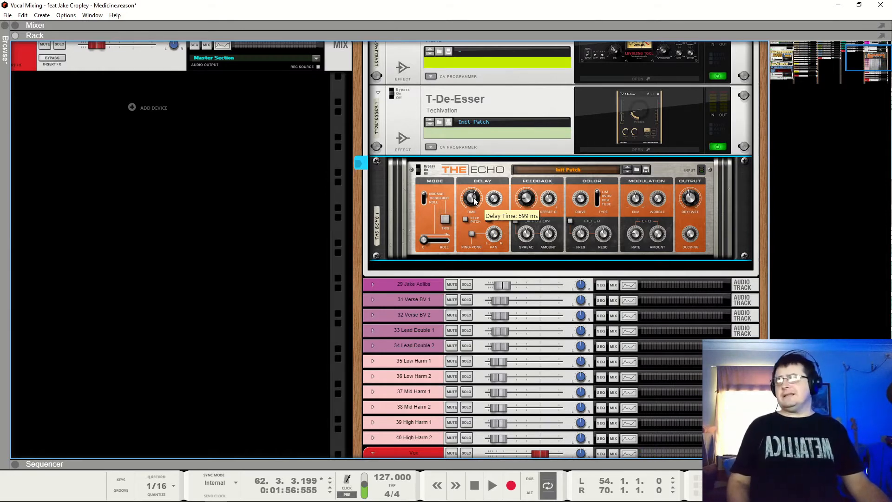
scroll(474, 200, down, 6)
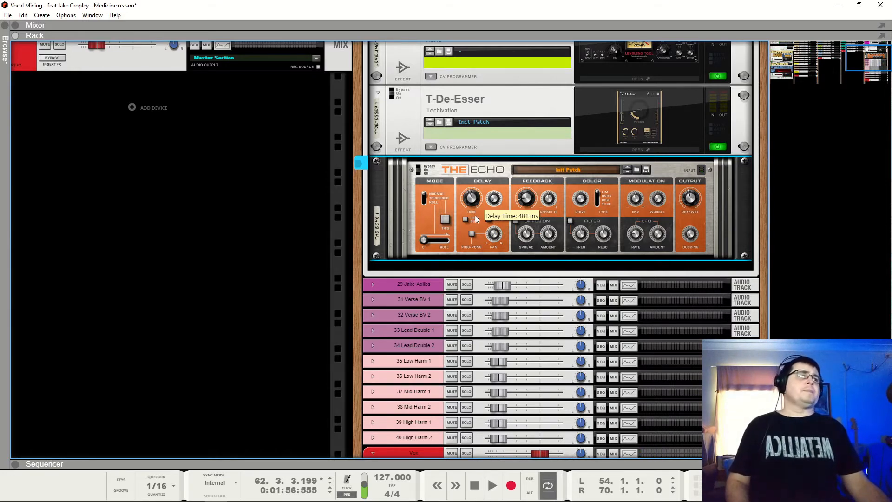
scroll(472, 199, down, 4)
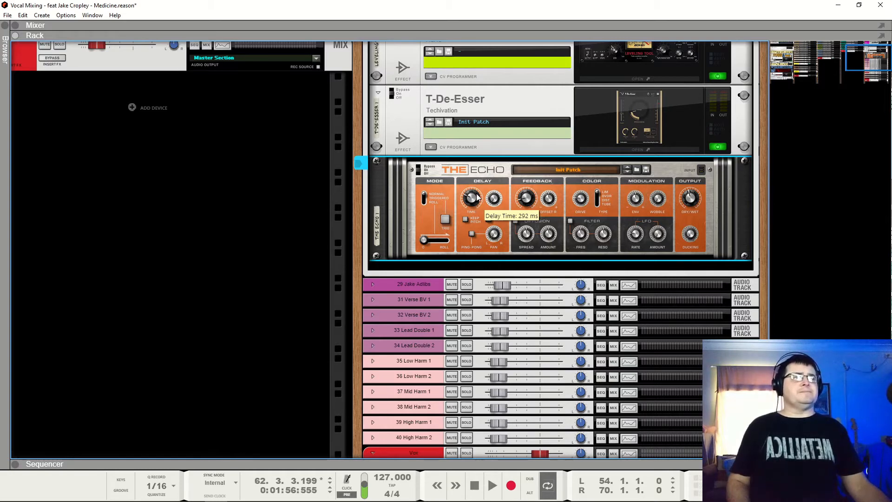
key(space)
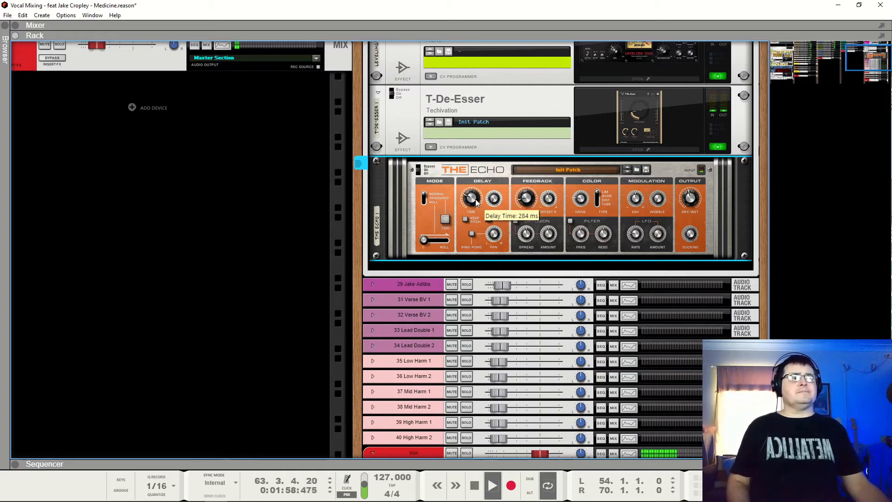
drag(476, 200, 477, 199)
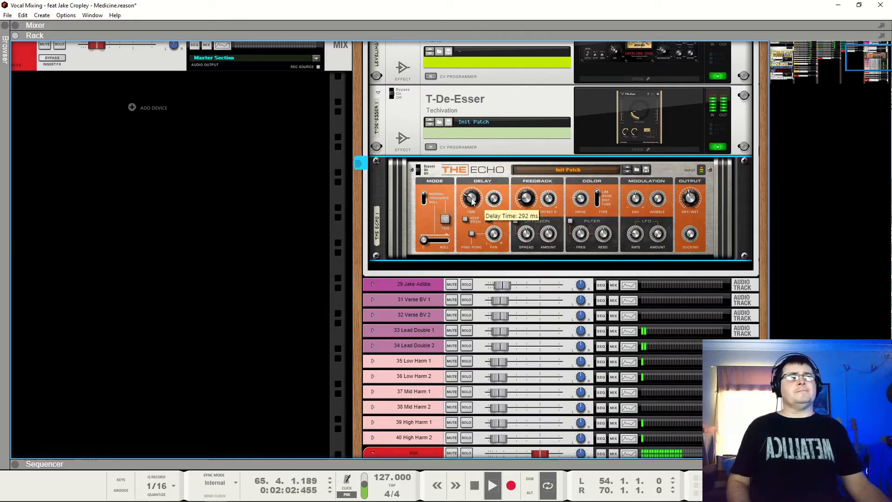
key(space)
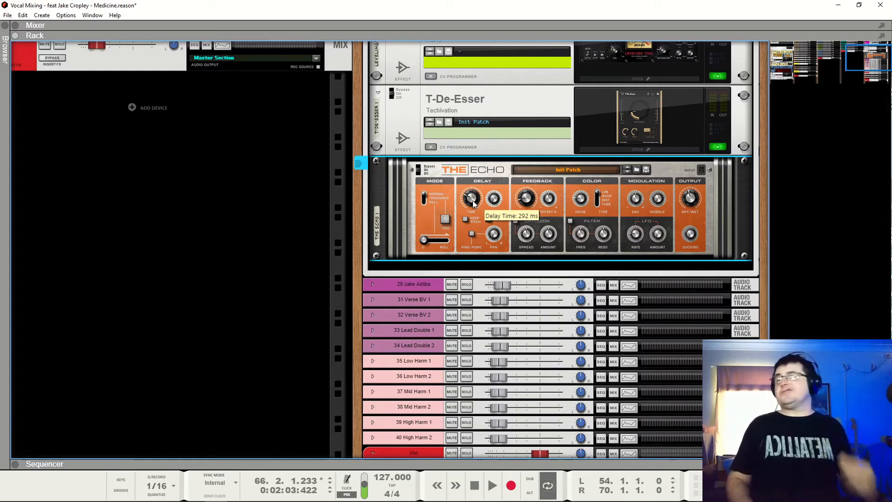
- Turn on The Echo's filter and audition the lead vocal's repeats
key(space)
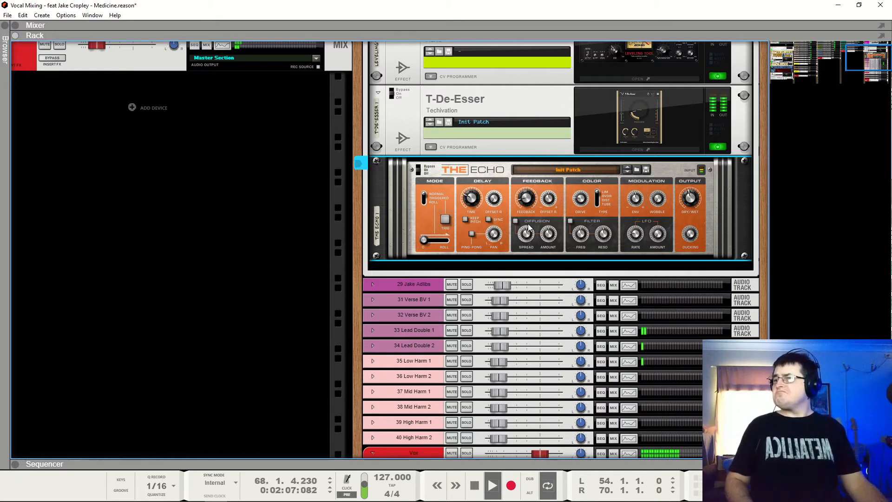
key(space)
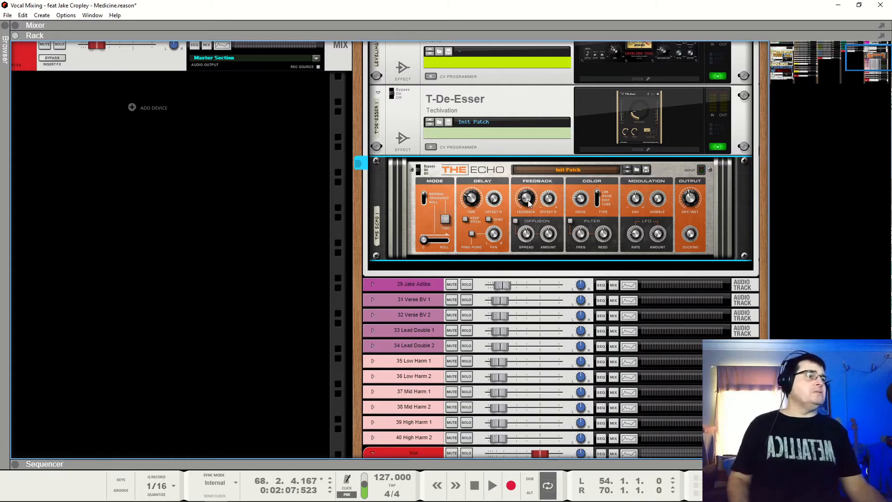
click(570, 221)
key(space)
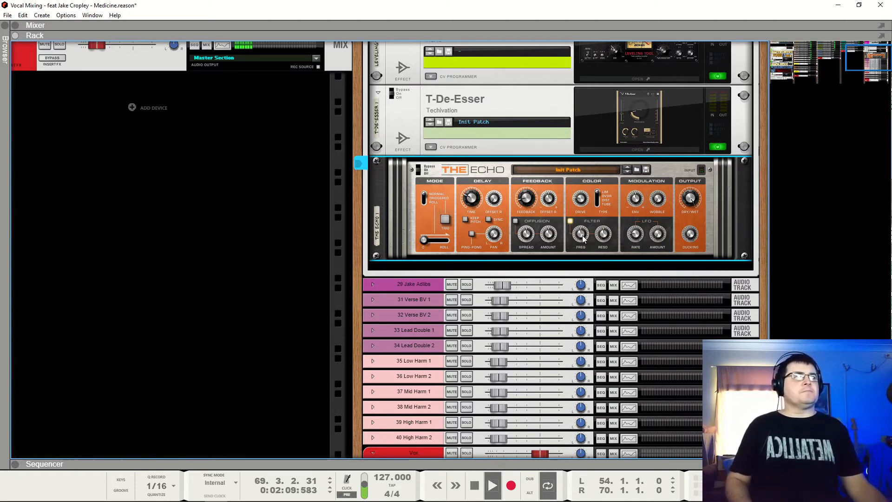
key(space)
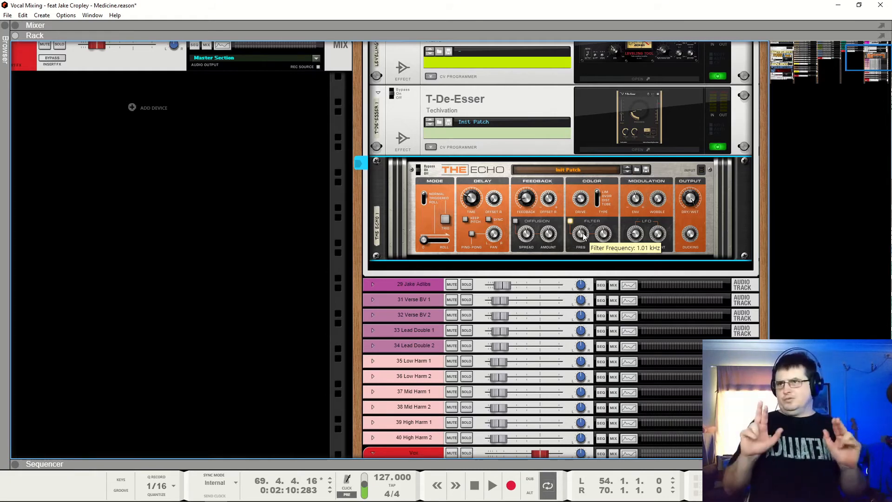
- Try The Echo's filter frequency at 1.25 kHz, and lower it to about 833 Hz while auditioning
key(space)
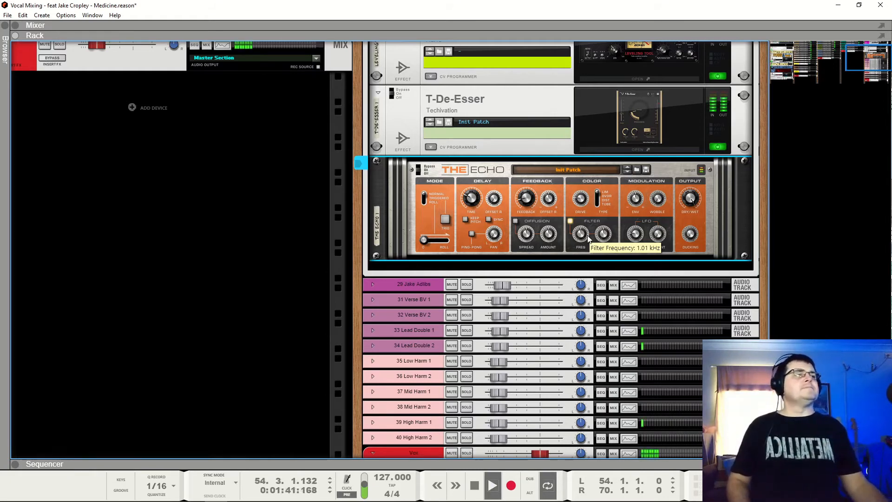
drag(585, 239, 585, 235)
scroll(581, 234, up, 3)
key(space)
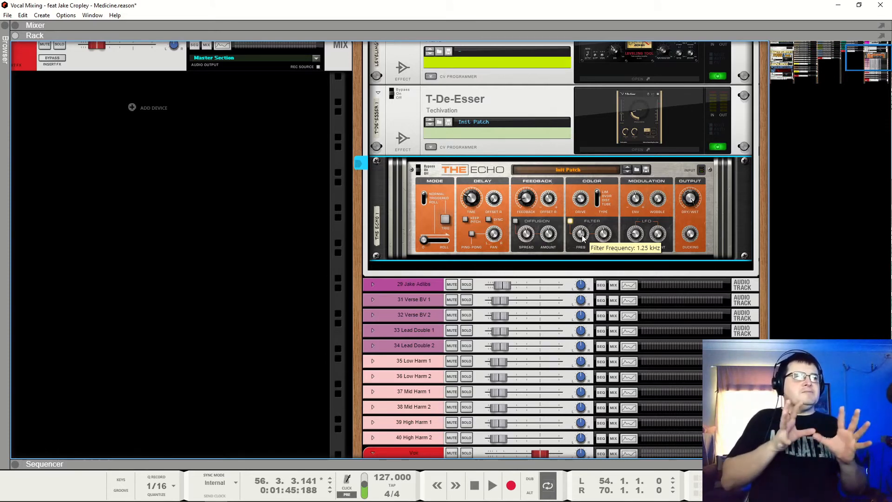
drag(584, 238, 585, 252)
key(space)
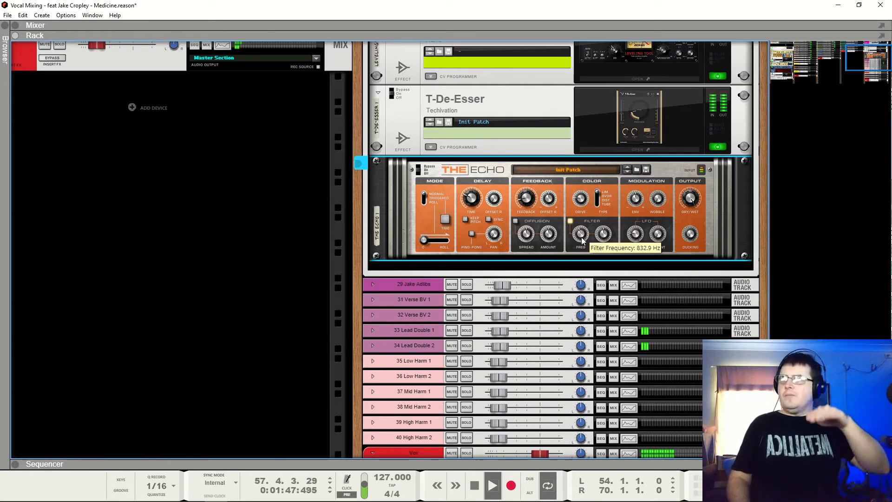
key(space)
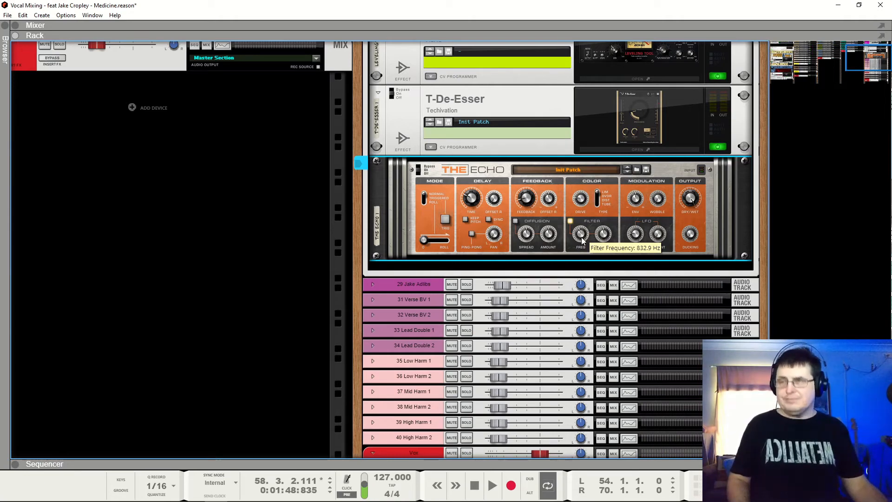
- Raise The Echo's filter frequency back to about 1.25 kHz and audition the lead vocal's repeats
drag(583, 240, 591, 225)
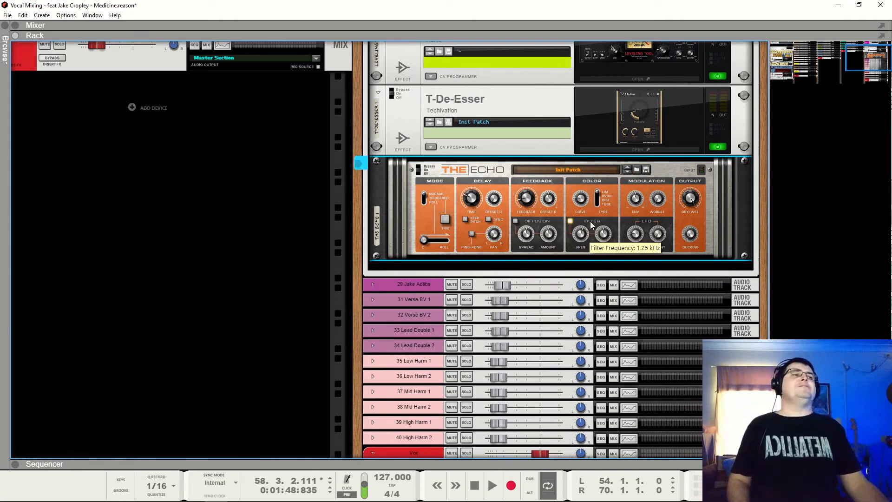
key(space)
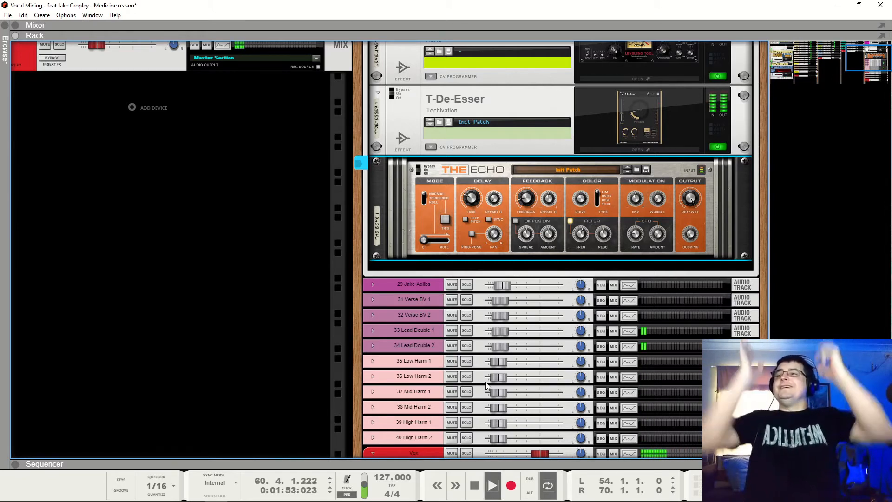
key(space)
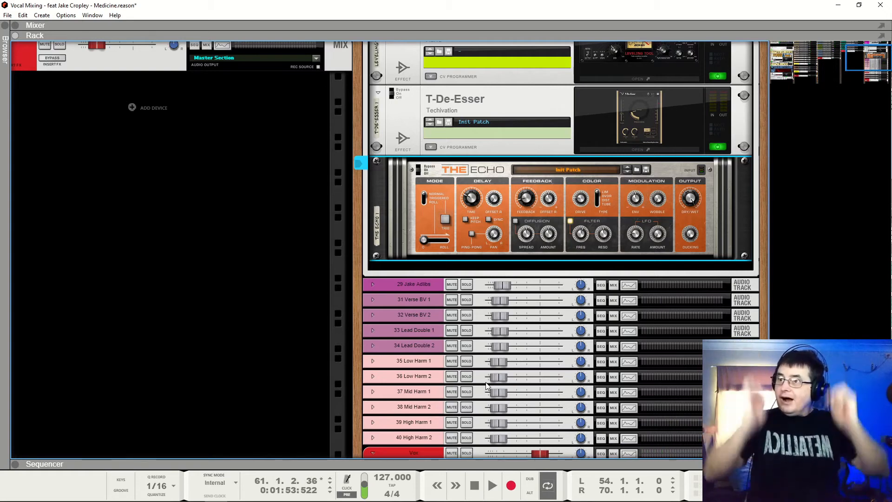
mouse_move(483, 382)
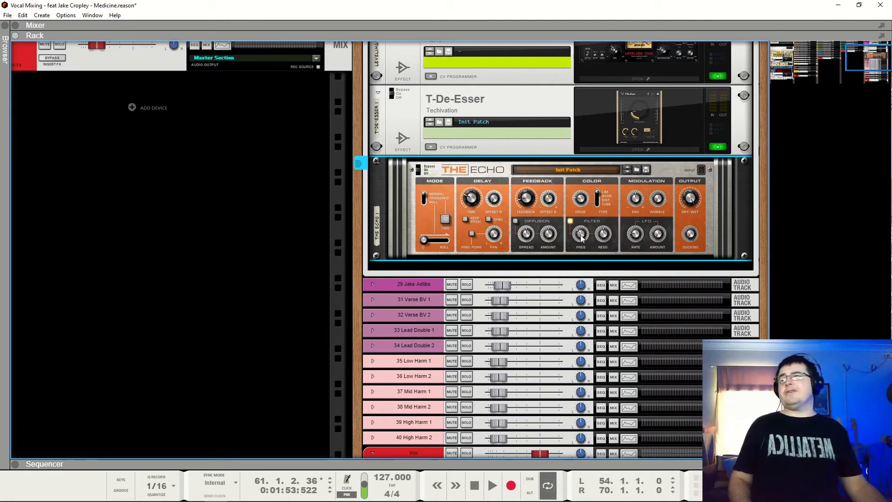
mouse_move(581, 238)
drag(582, 238, 590, 205)
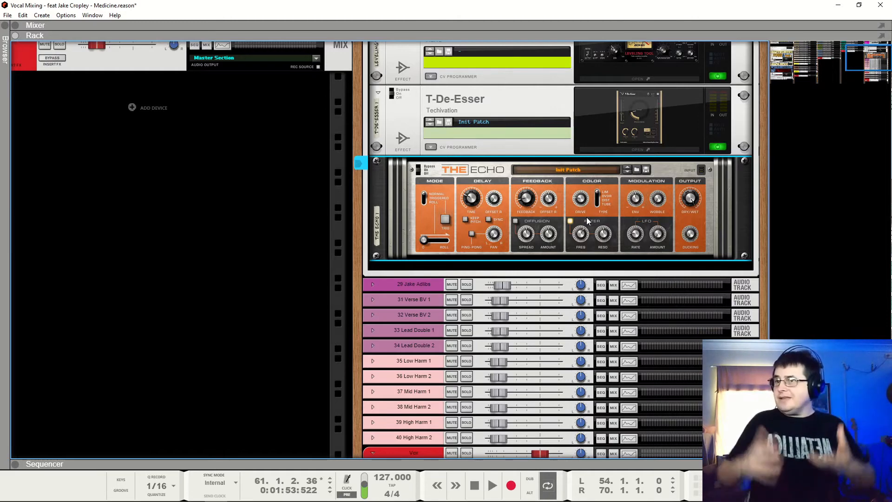
- Add modulation to The Echo during playback: wobble about 31%, LFO rate about 1.53 Hz and LFO amount about 9%
key(space)
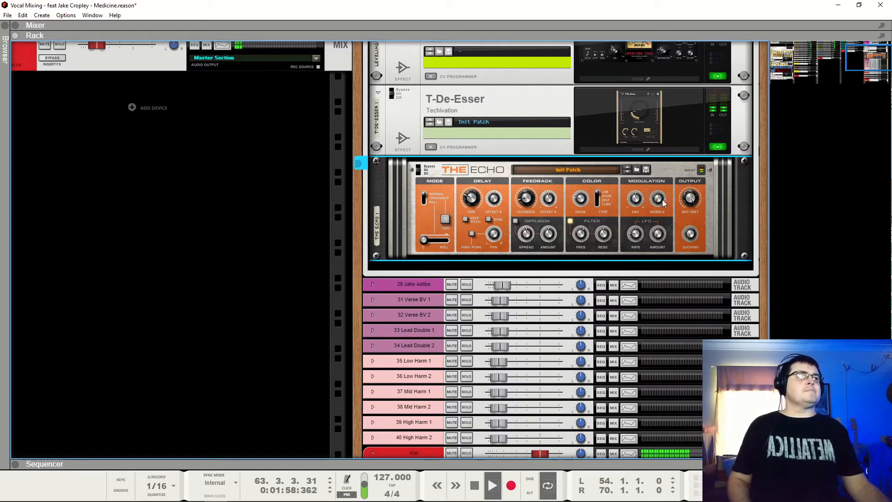
drag(661, 195, 660, 188)
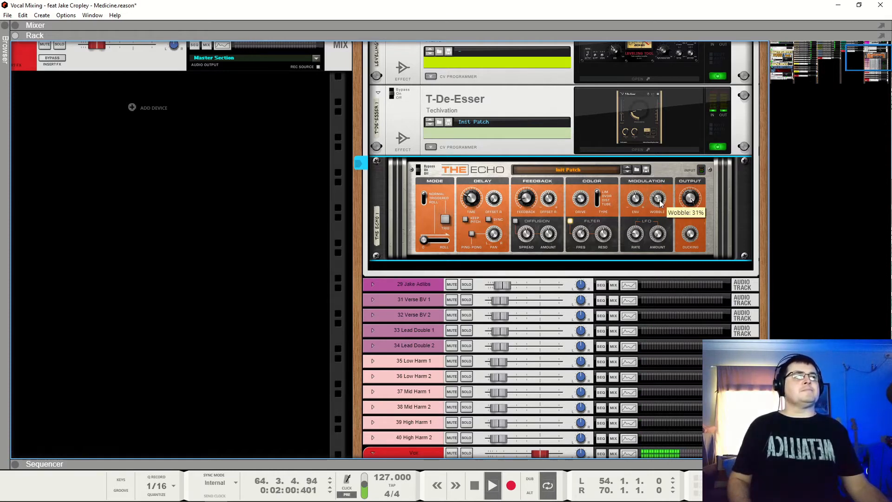
drag(660, 233, 660, 231)
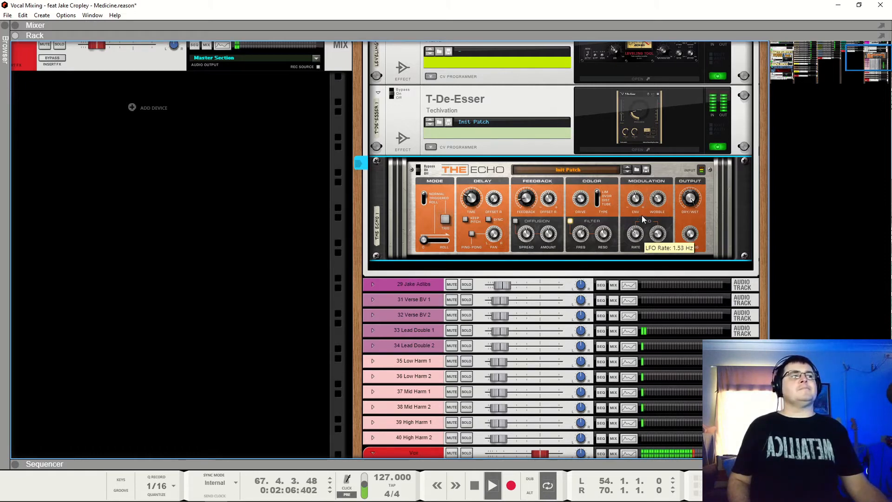
drag(658, 238, 659, 251)
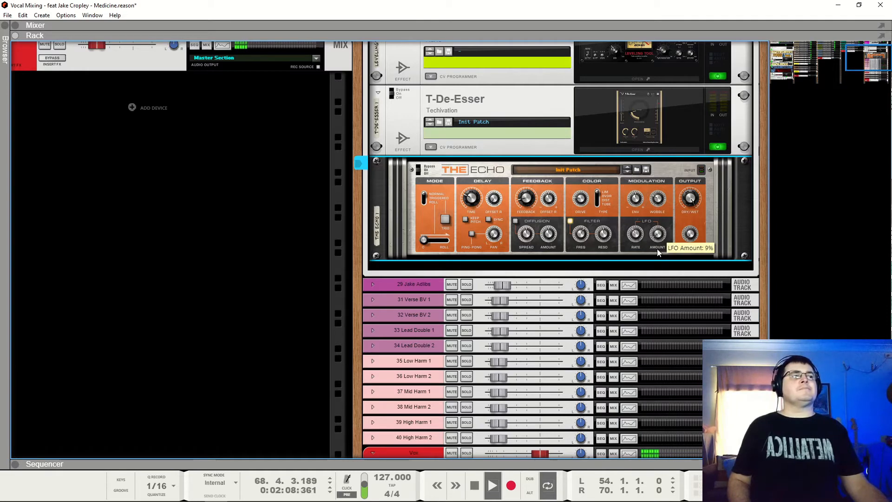
key(space)
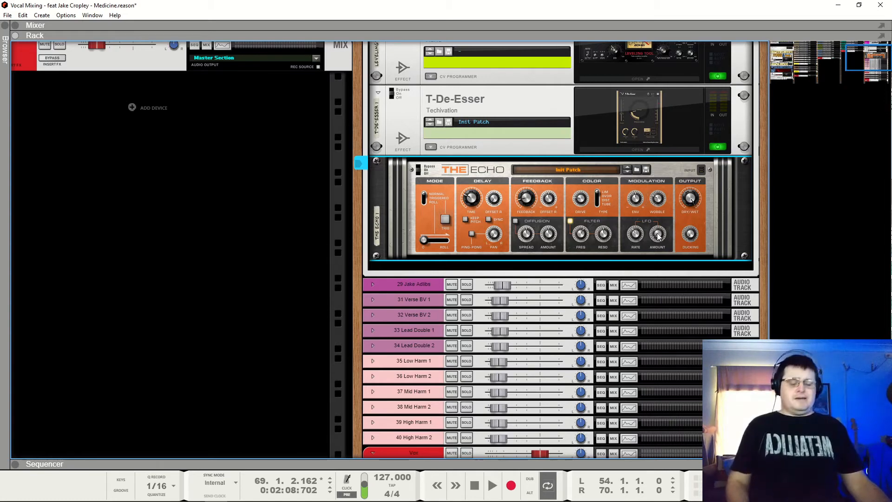
mouse_move(658, 237)
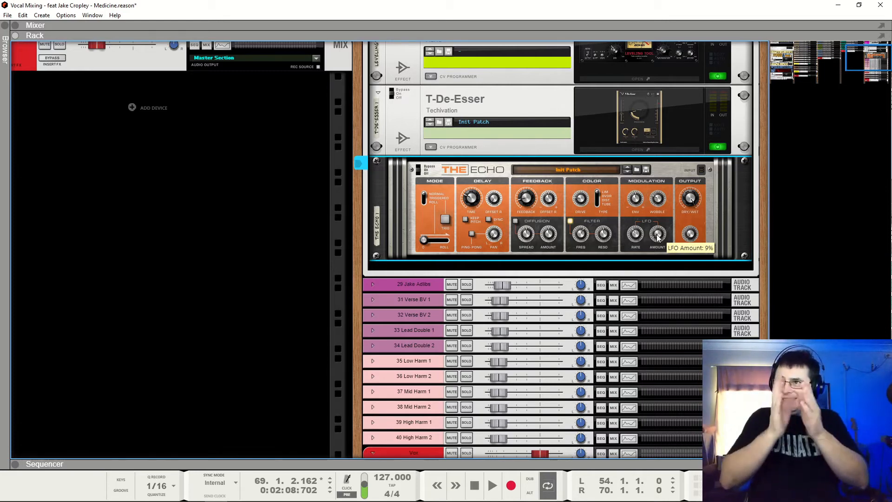
- Lower The Echo's dry/wet balance to about 9% during playback, comparing the vocal with the device bypassed and active
key(space)
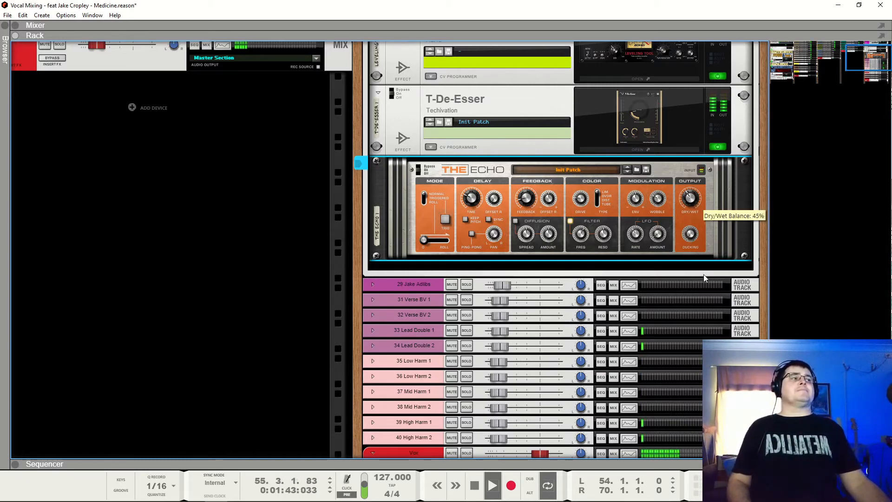
drag(705, 298, 707, 312)
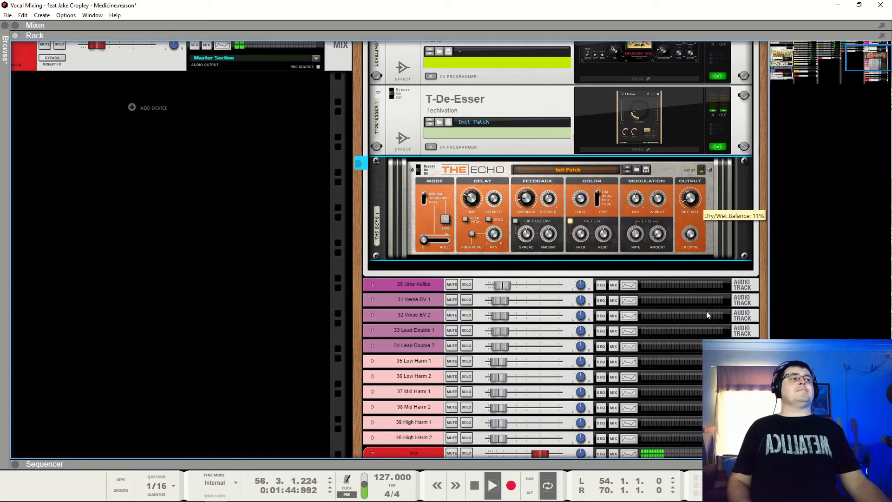
click(420, 164)
click(421, 171)
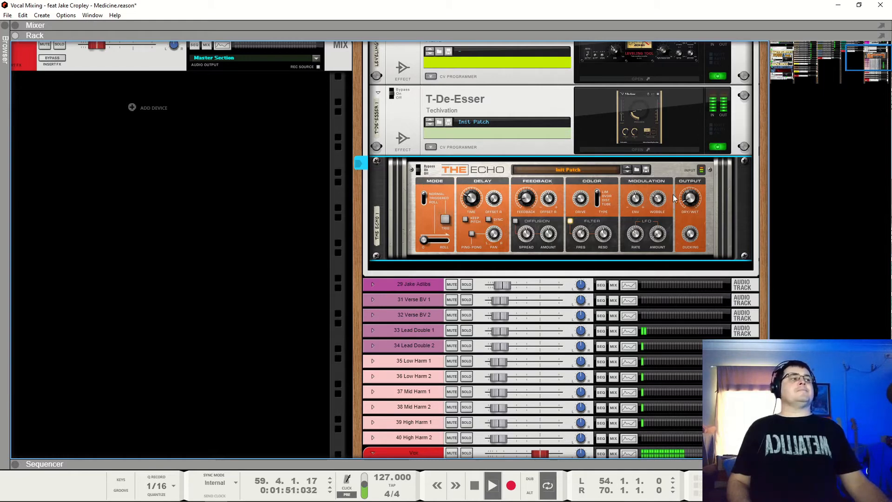
mouse_move(693, 203)
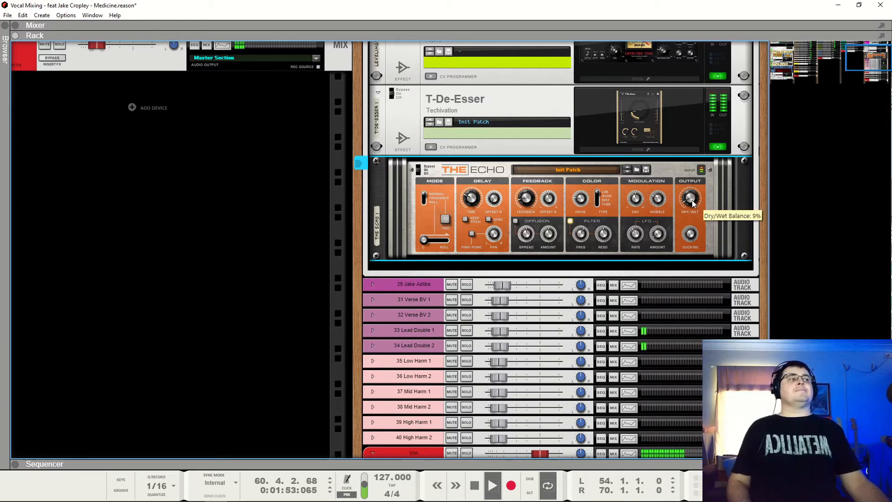
mouse_move(692, 228)
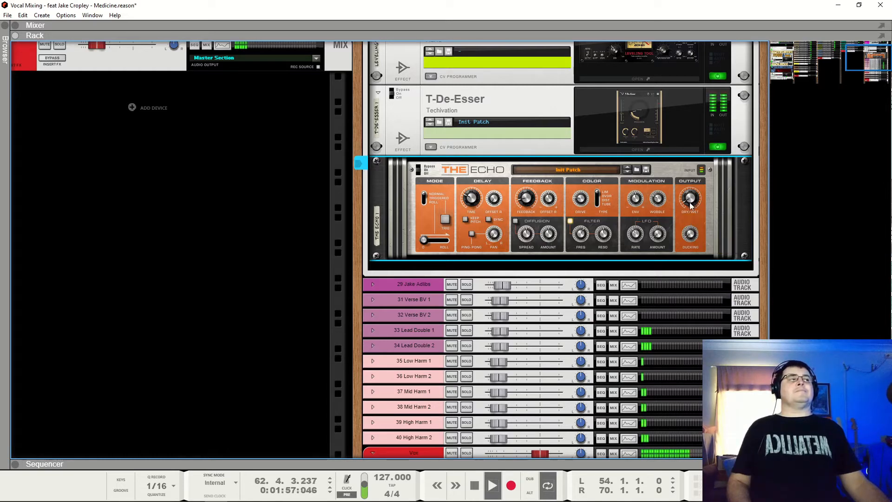
drag(690, 200, 690, 198)
key(space)
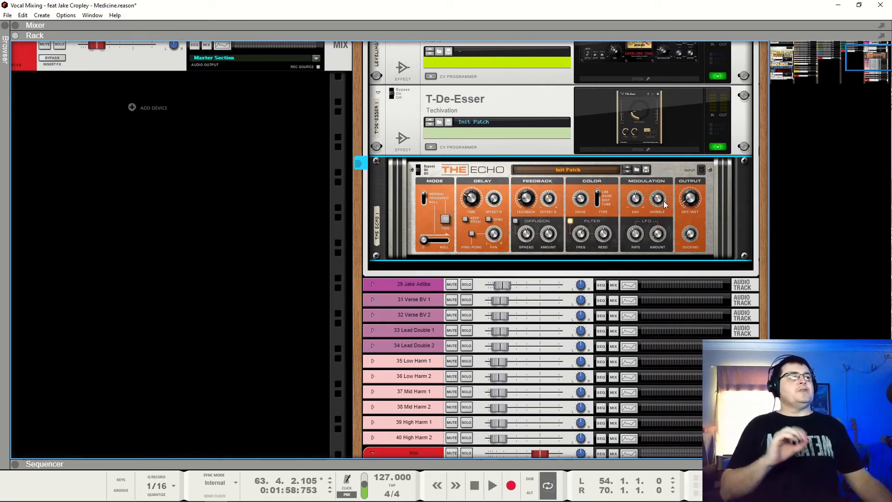
mouse_move(664, 205)
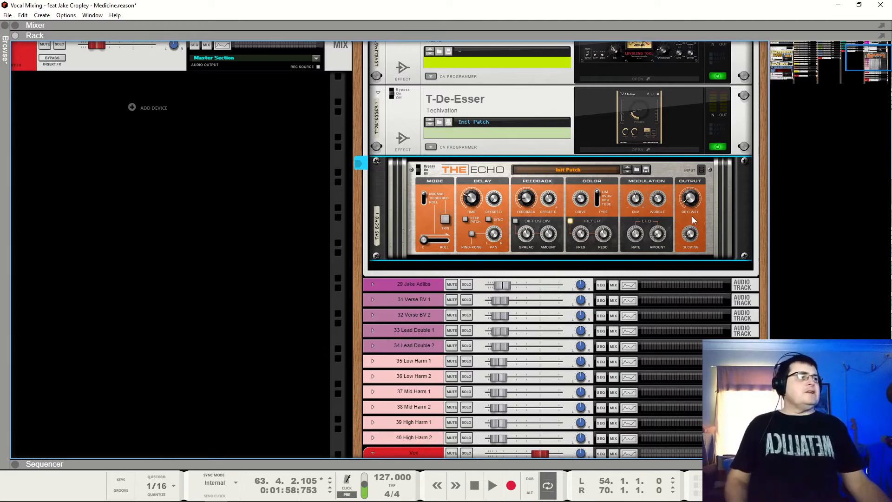
mouse_move(693, 239)
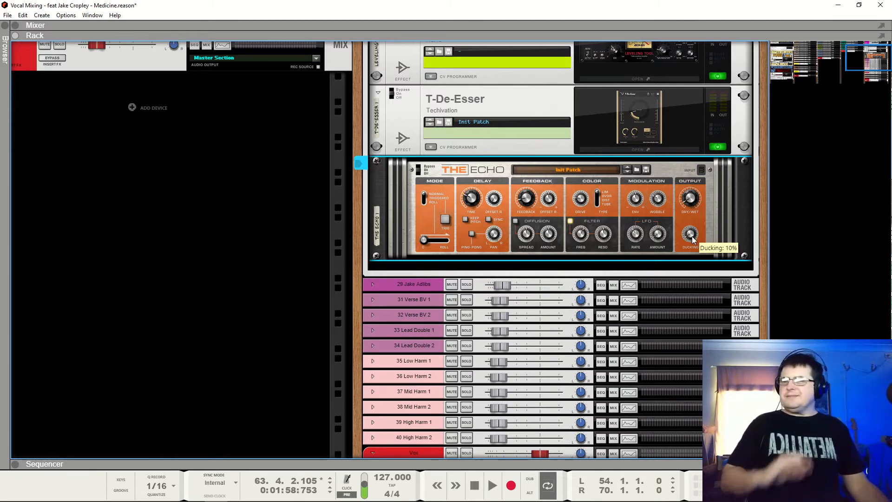
mouse_move(697, 197)
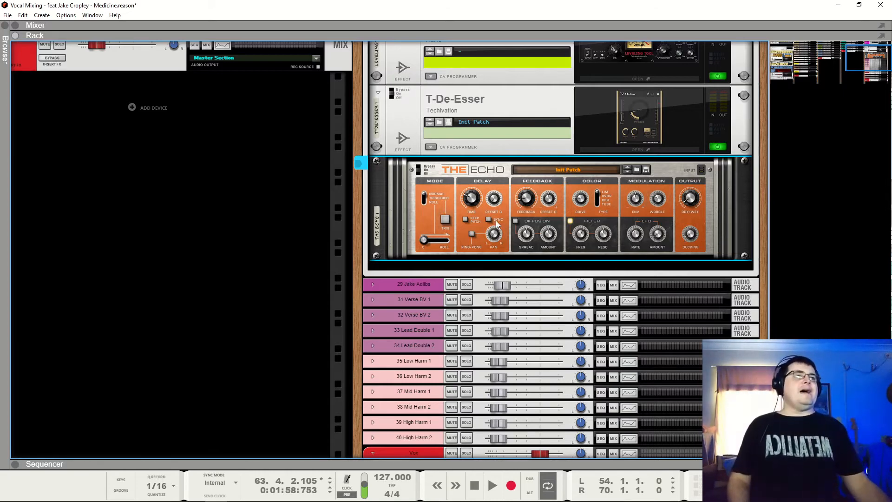
- Play the song and compare the lead vocal with all its insert effects bypassed and active
scroll(489, 187, up, 3)
key(space)
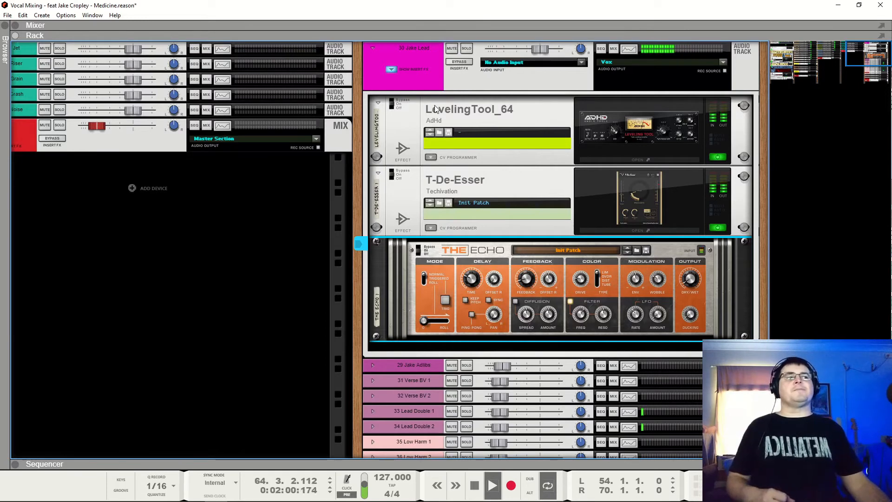
click(462, 63)
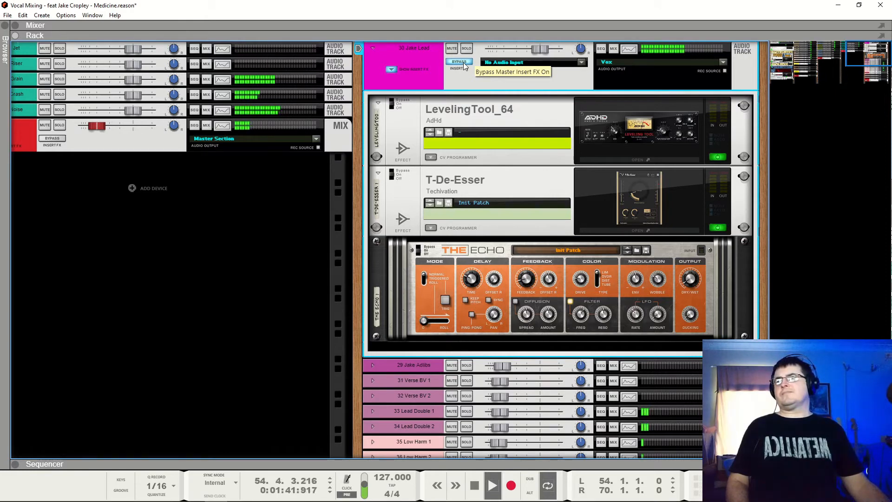
click(459, 63)
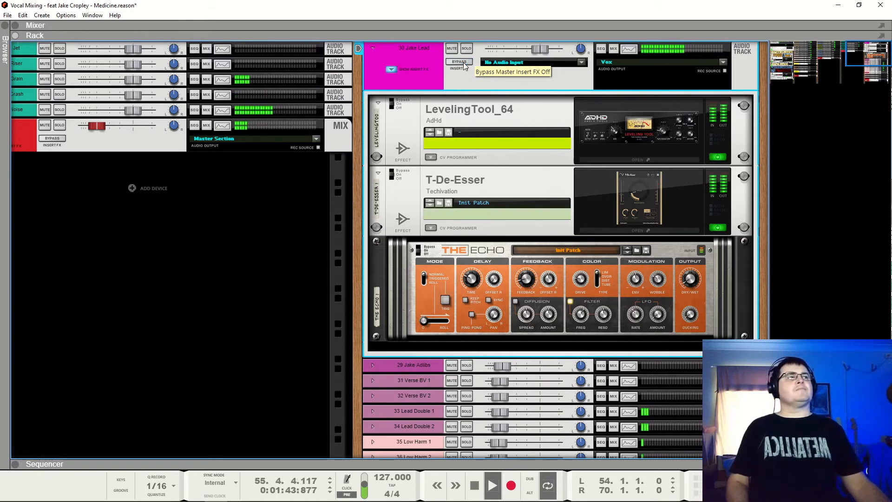
key(space)
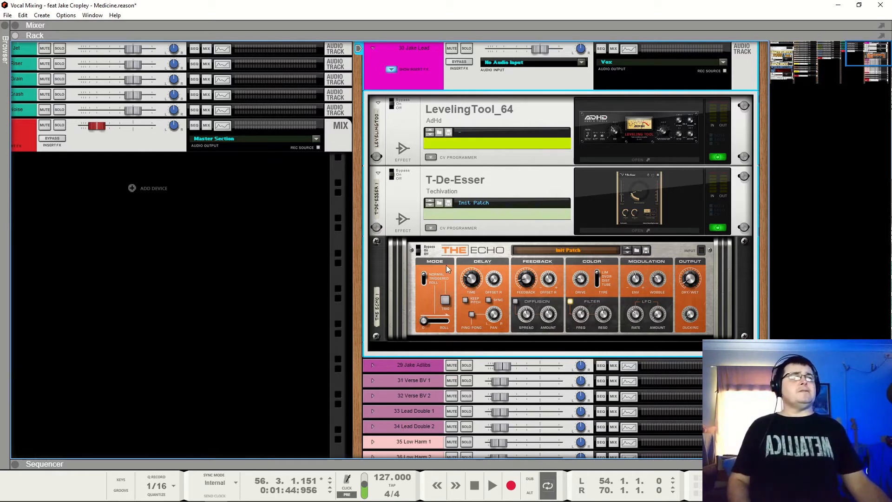
scroll(474, 277, down, 3)
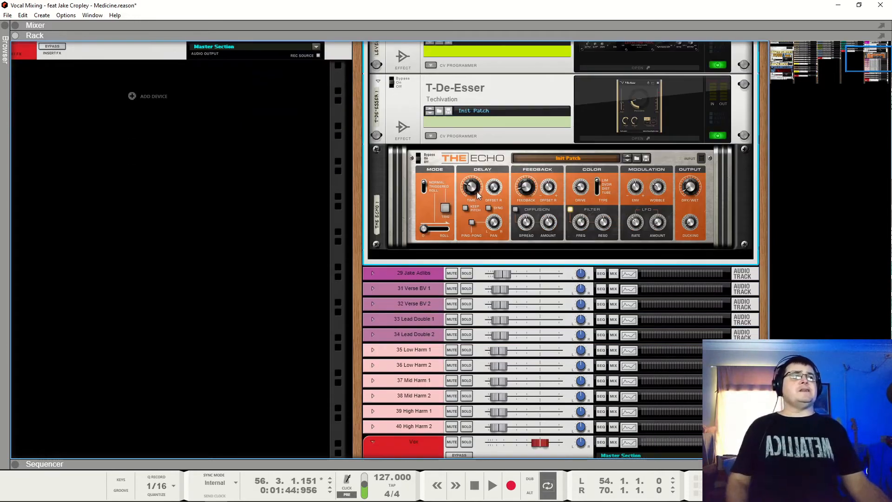
scroll(473, 206, down, 4)
scroll(473, 206, up, 6)
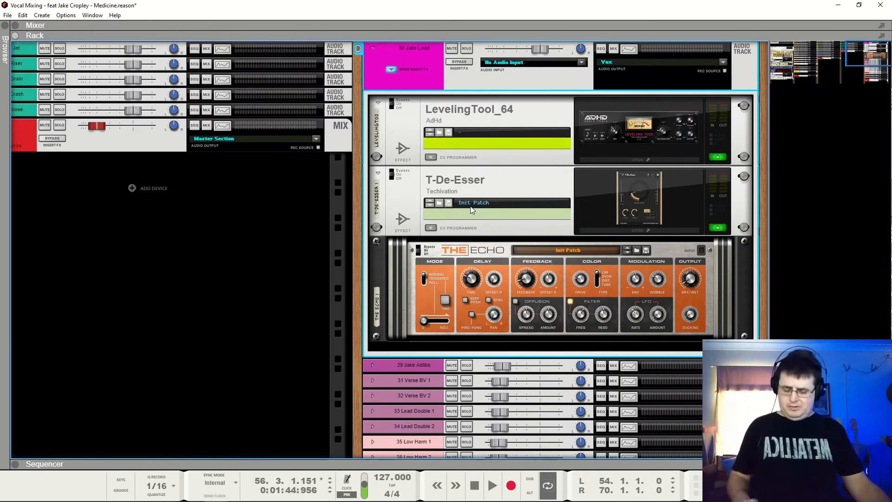
- Show the sequencer and play the song from near its beginning, in the intro
key(F7)
click(185, 79)
key(space)
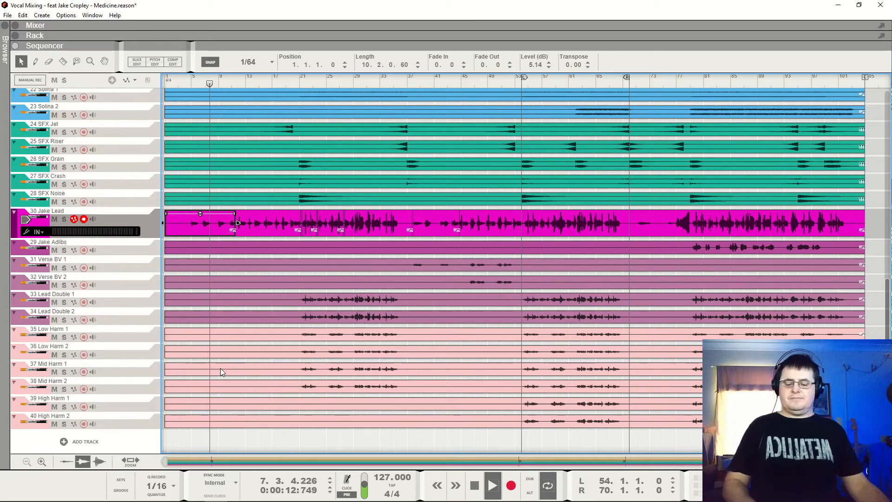
- In the mixer, raise the Melodics and sFx bus faders slightly and readjust the Ry bus level while listening to playback
key(F5)
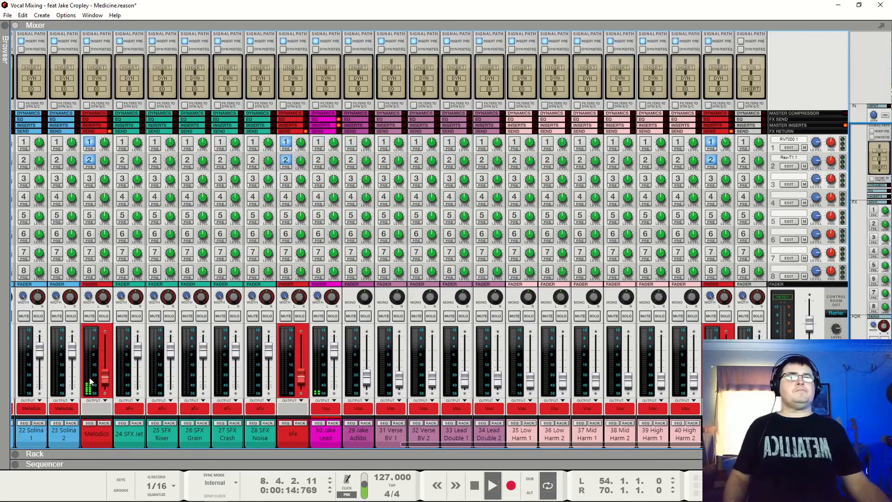
drag(107, 374, 109, 366)
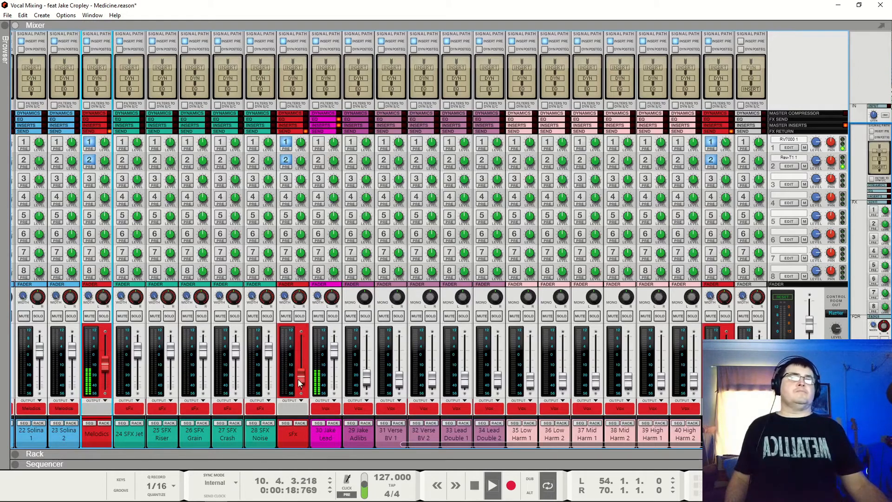
drag(301, 375, 301, 370)
drag(415, 444, 238, 453)
drag(147, 380, 148, 376)
drag(149, 376, 145, 379)
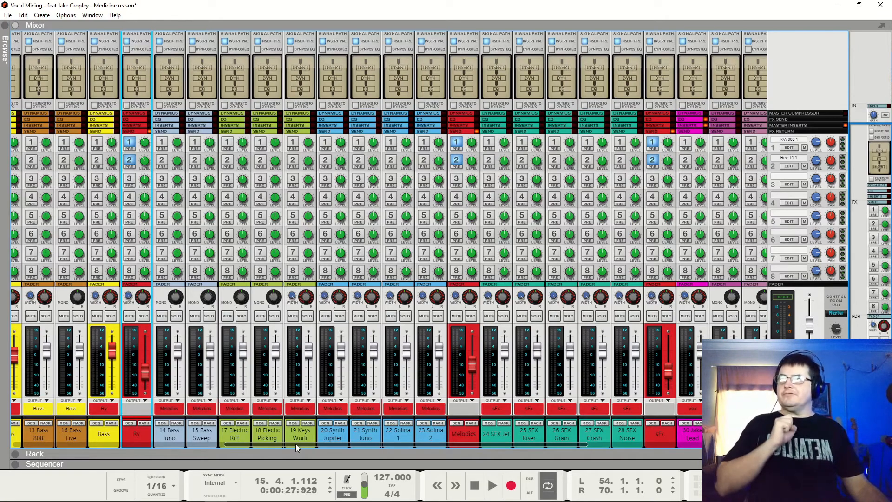
key(space)
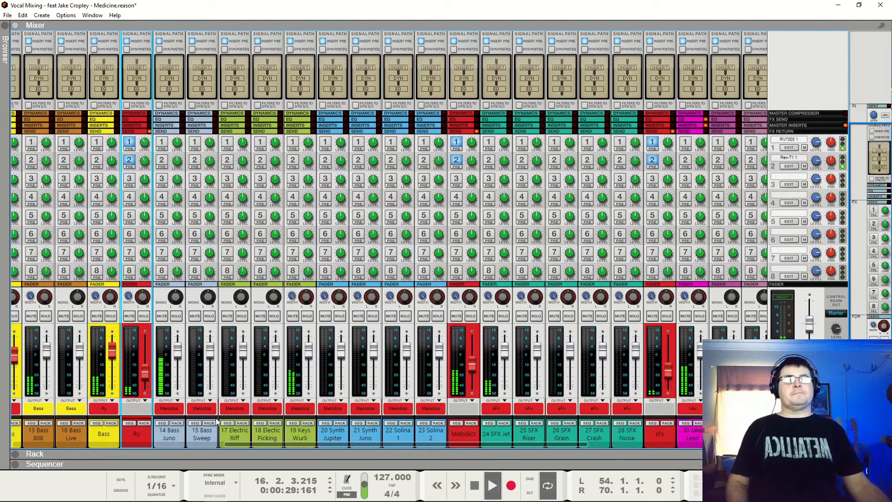
drag(243, 445, 464, 450)
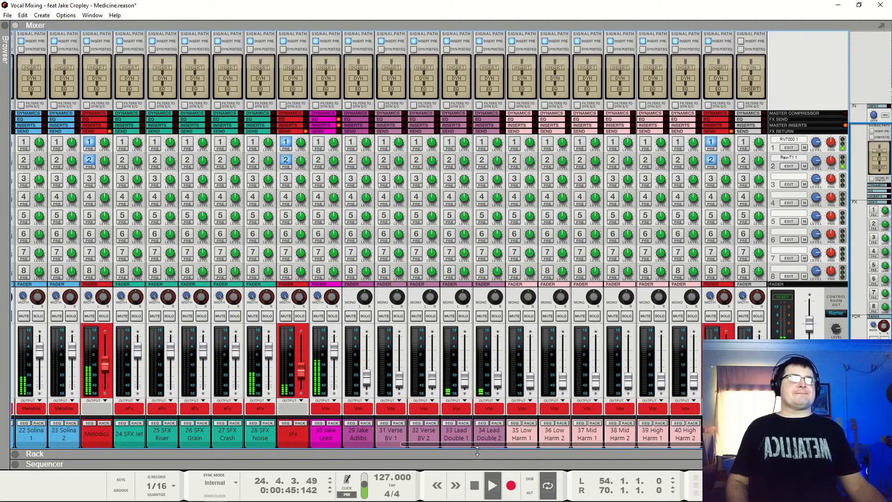
- Select the Electric Riff, Electric Picking and Keys Wurli channels and lower their faders together to about -3.51 dB
drag(481, 445, 309, 453)
click(233, 357)
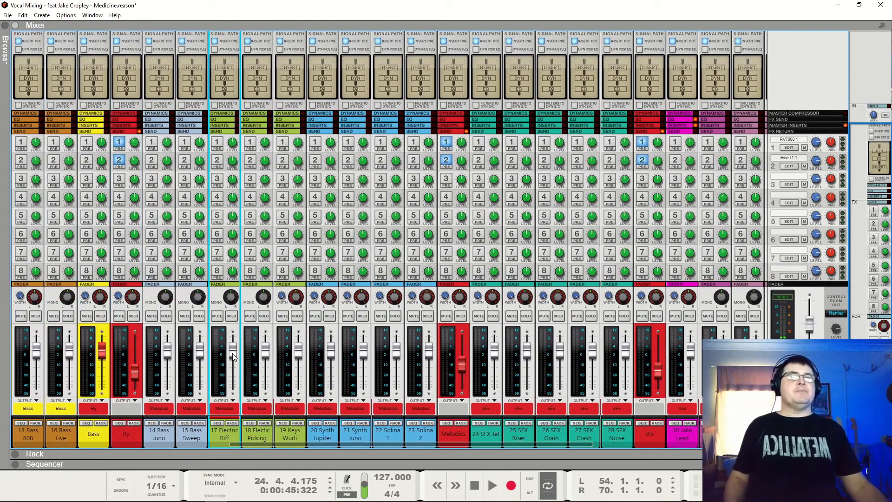
shift+click(299, 359)
drag(299, 359, 296, 364)
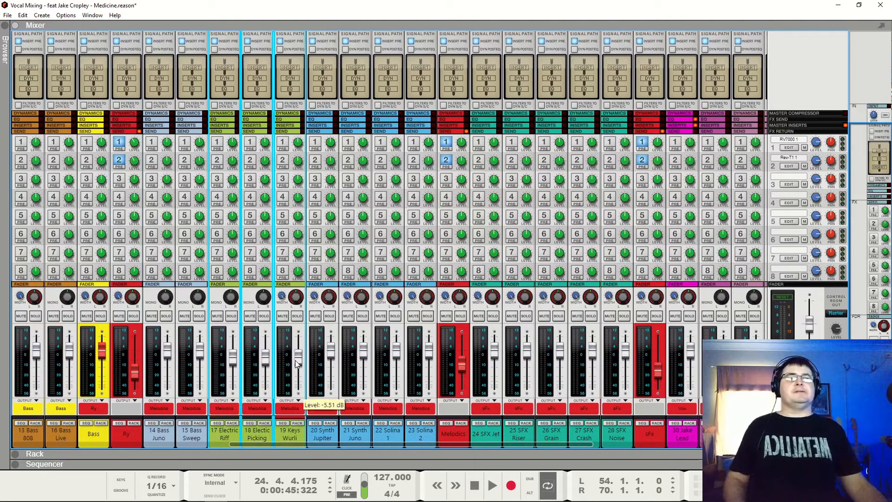
drag(387, 445, 641, 452)
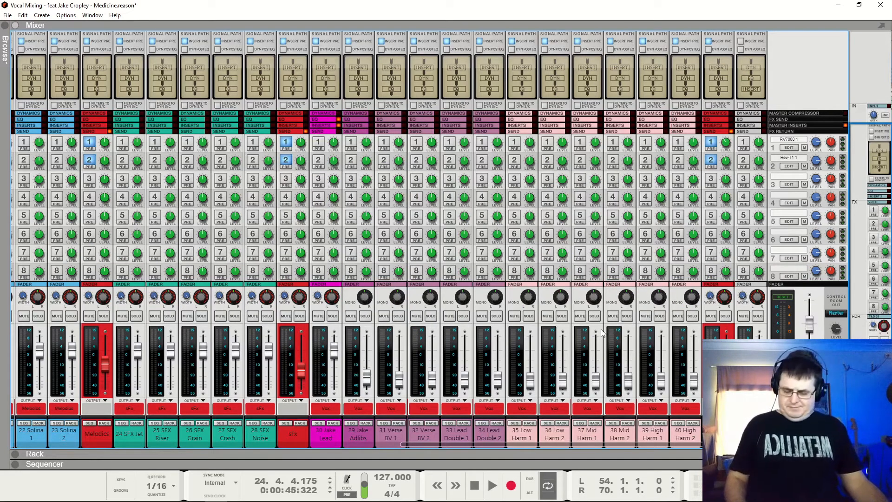
- In the sequencer, move the song position to about bar 21 and briefly solo the Lead Double 1 track
key(F7)
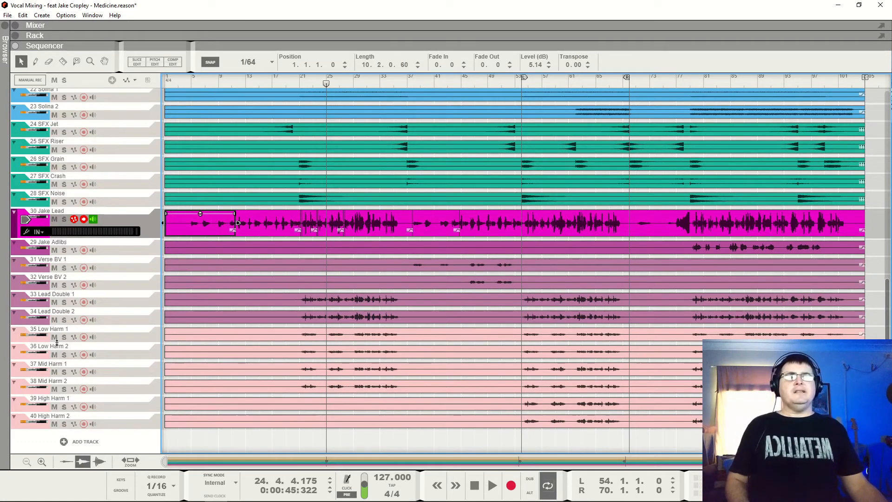
click(64, 303)
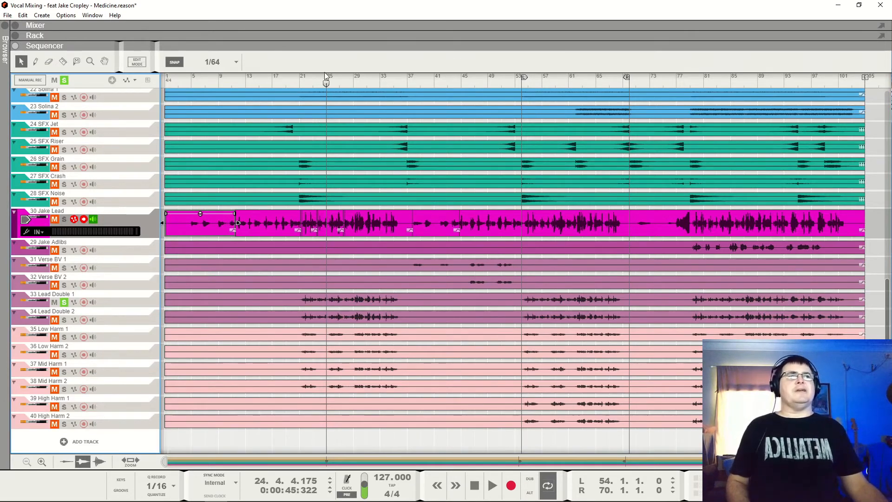
drag(325, 76, 302, 79)
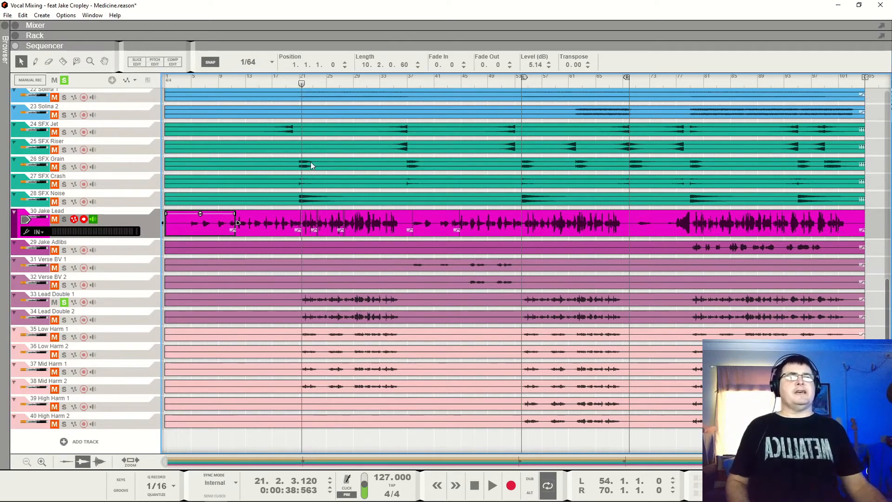
click(66, 302)
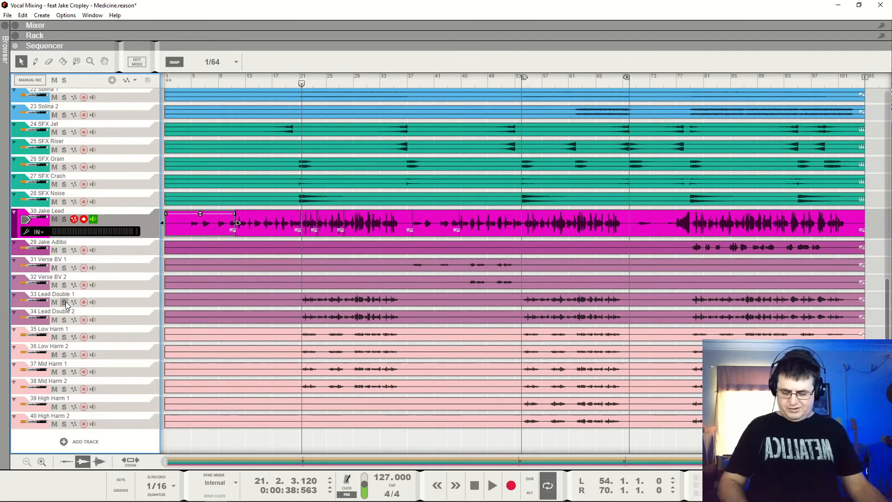
- In the mixer, select the Verse BV 1 and Verse BV 2 channels and lower their faders together to near the adlibs' fader position
key(F5)
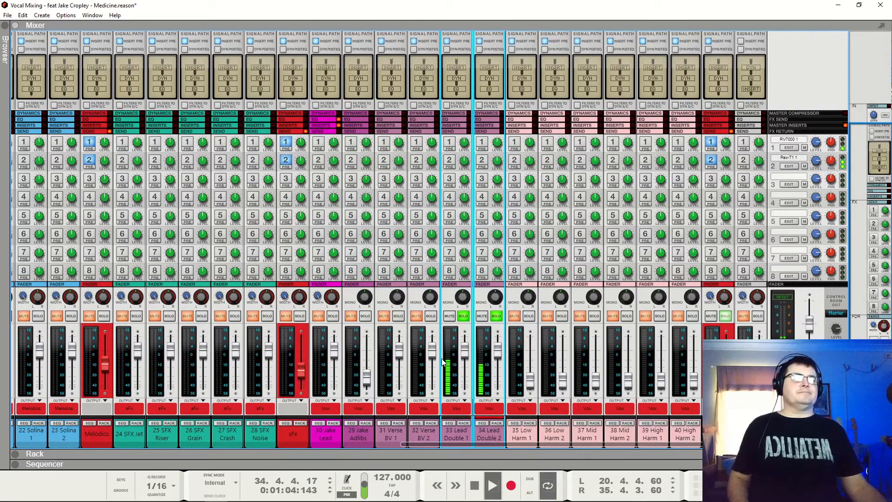
click(411, 356)
drag(400, 353, 396, 383)
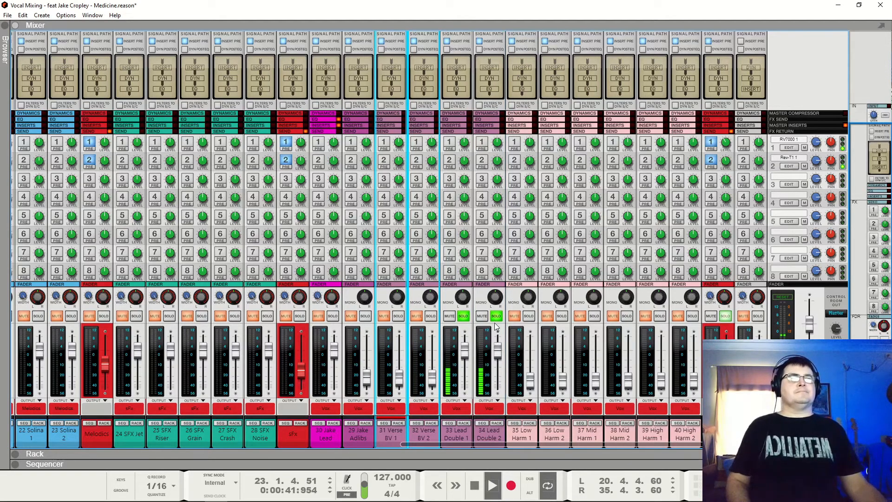
- Solo the lead vocal alongside its two doubles and lower the Lead Double faders to about -3 dB while listening to playback
key(space)
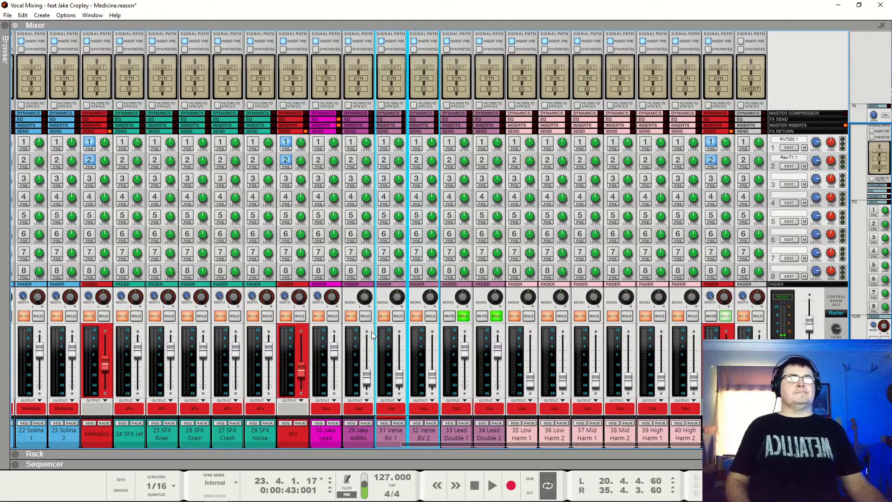
click(333, 316)
key(space)
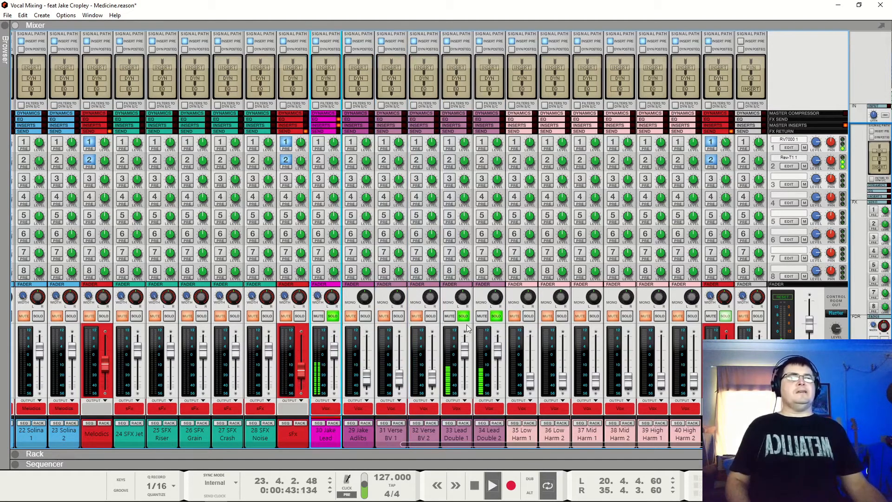
click(498, 355)
click(466, 355)
drag(465, 356, 465, 392)
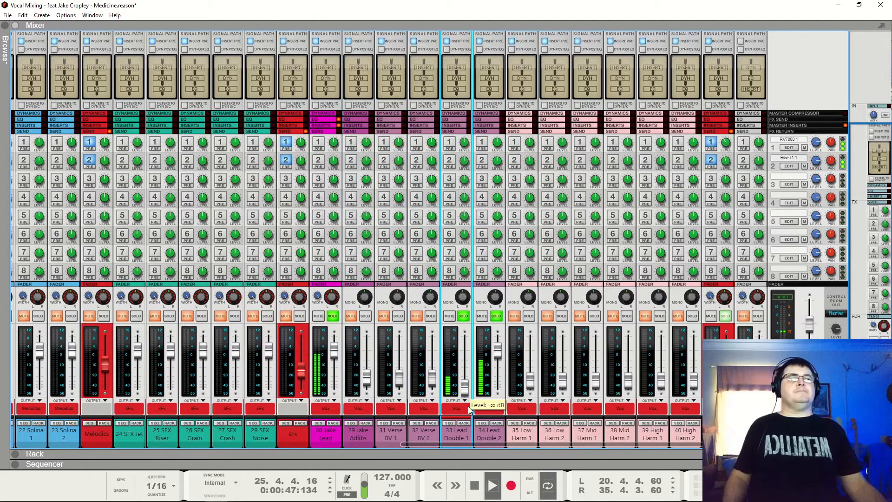
click(498, 357)
mouse_move(499, 361)
mouse_down()
mouse_move(497, 388)
mouse_move(498, 347)
mouse_move(494, 362)
mouse_up()
click(464, 436)
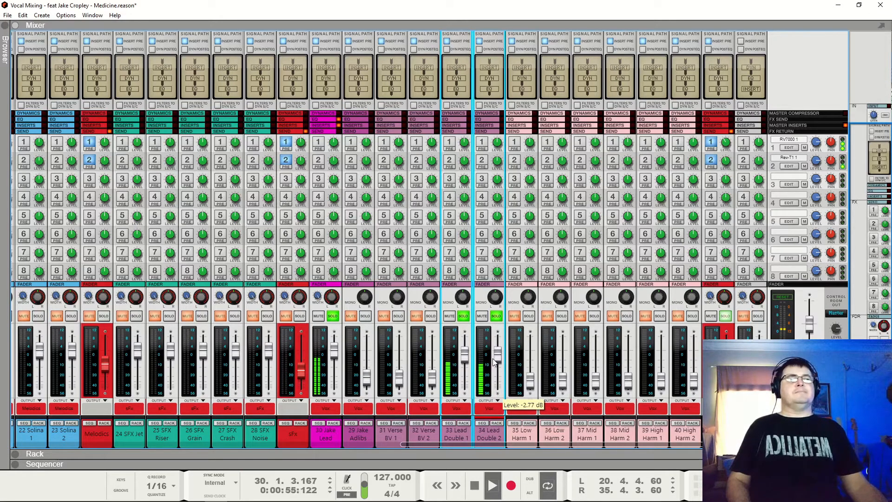
key(space)
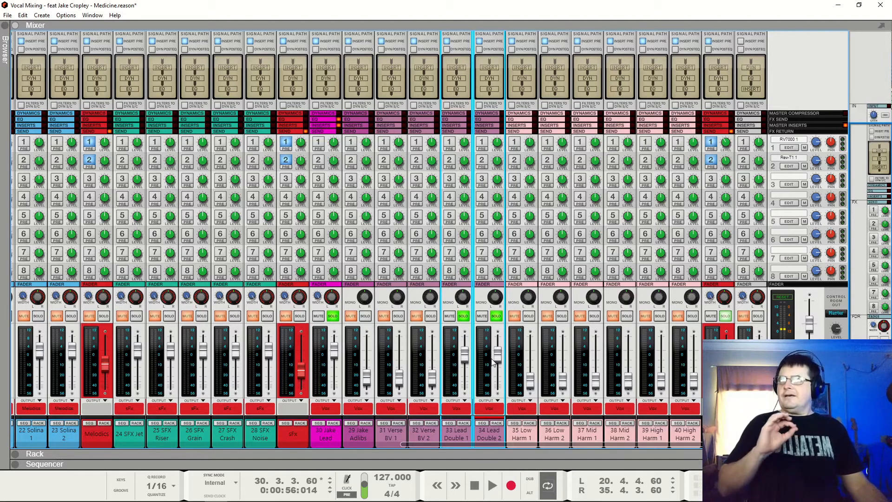
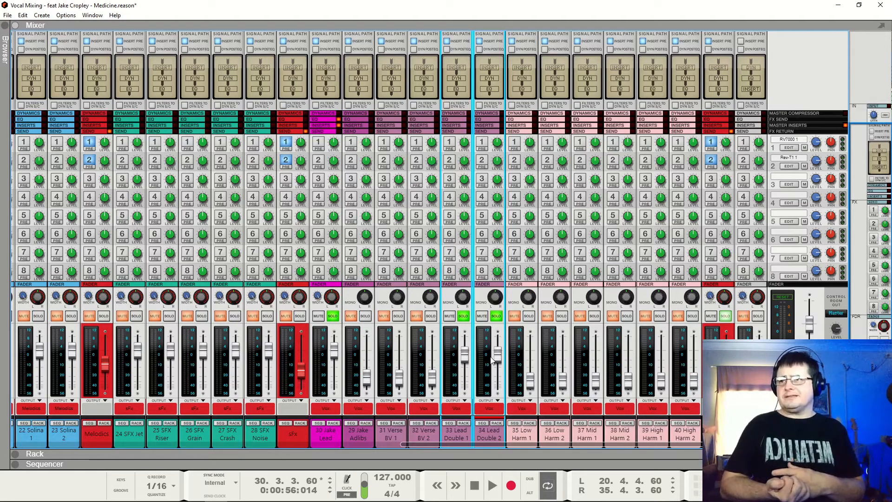
- Play the soloed lead doubles and compare how they sound with and without the lead vocal
key(space)
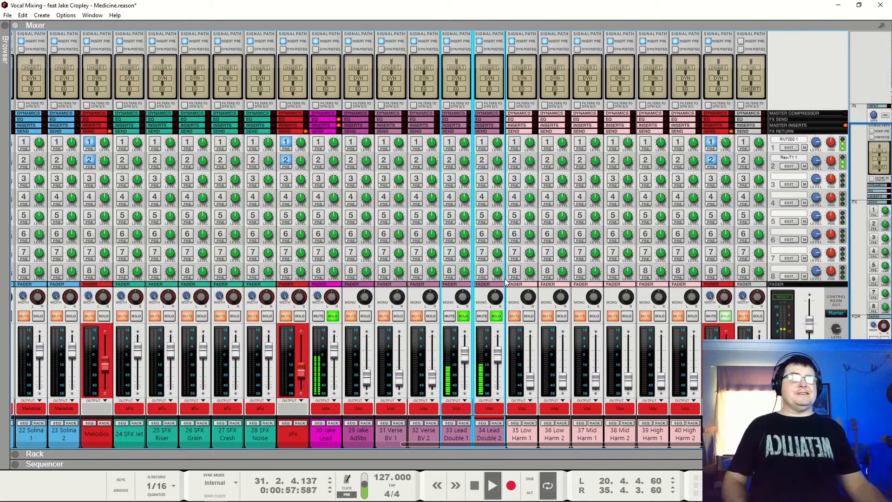
click(333, 317)
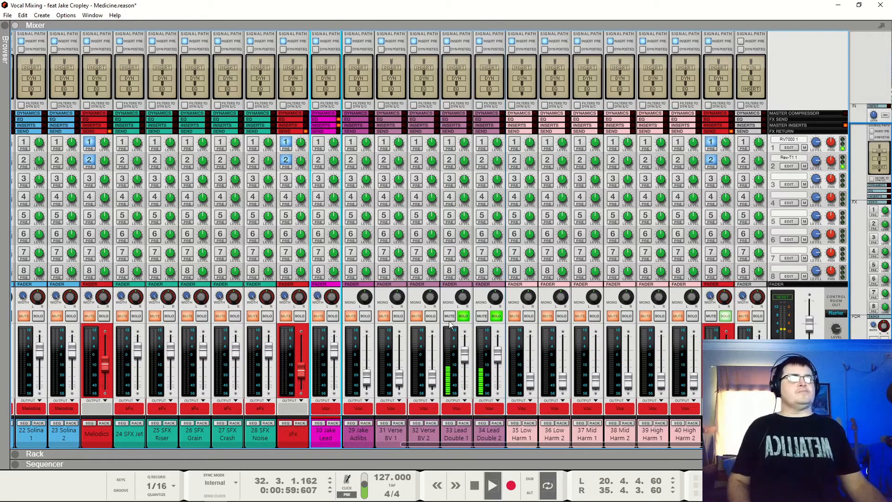
key(space)
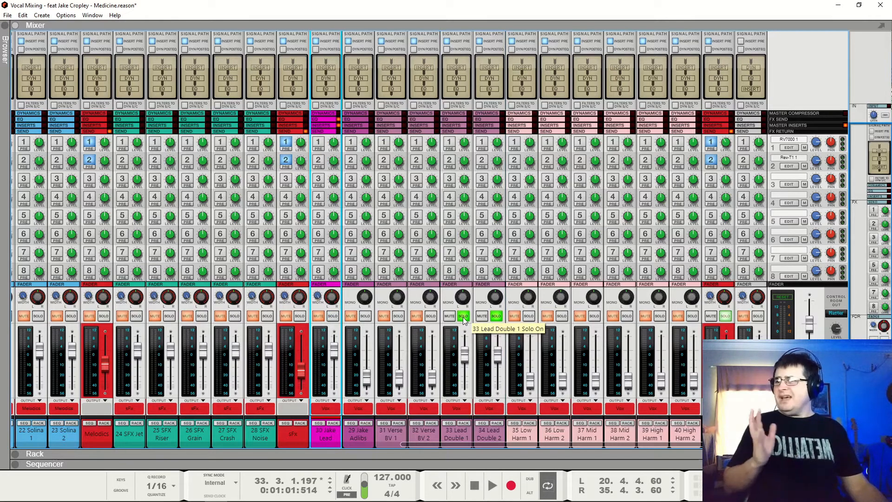
click(333, 316)
key(space)
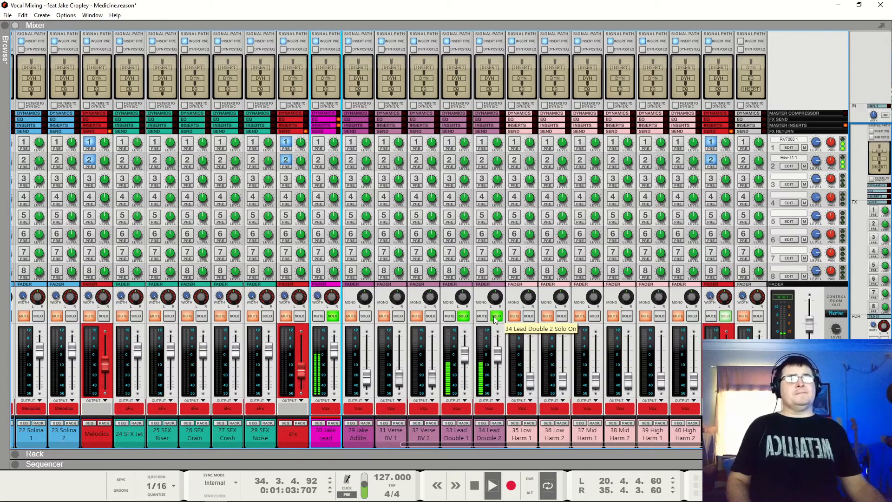
key(space)
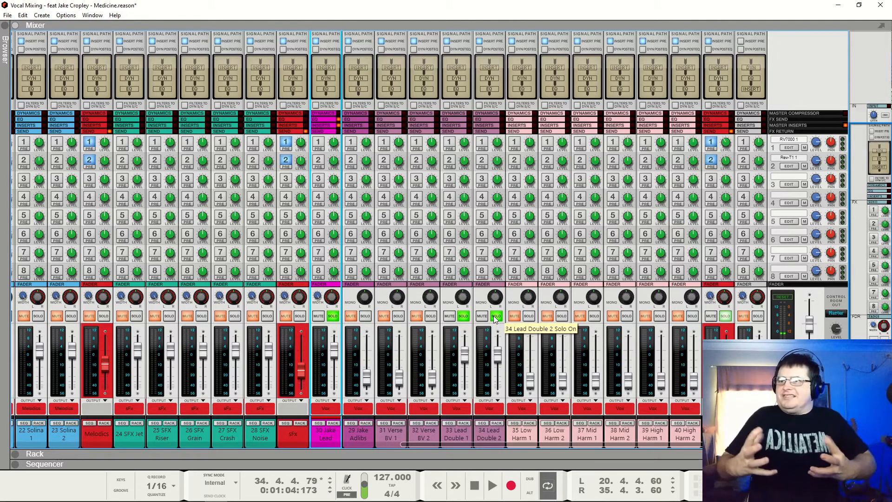
- Unsolo the lead vocal and Lead Double 2 and pull both faders far down, with Lead Double 2 at about -41.38 dB
click(332, 316)
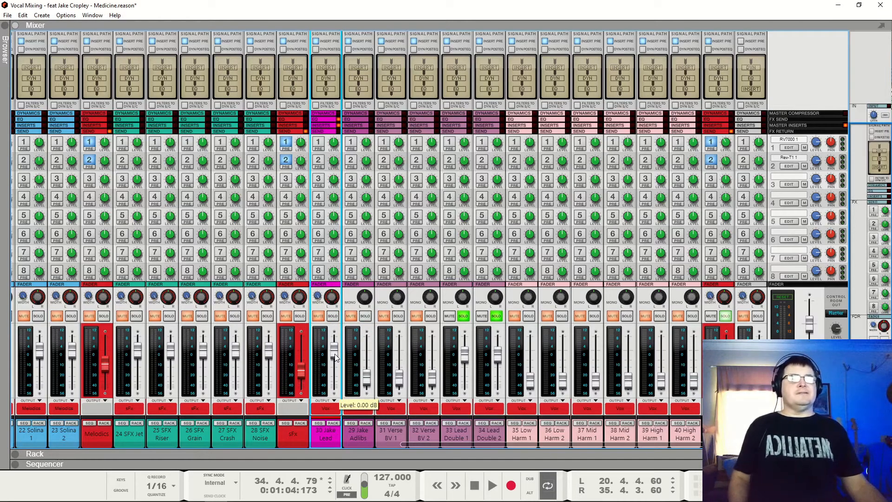
drag(335, 357, 336, 381)
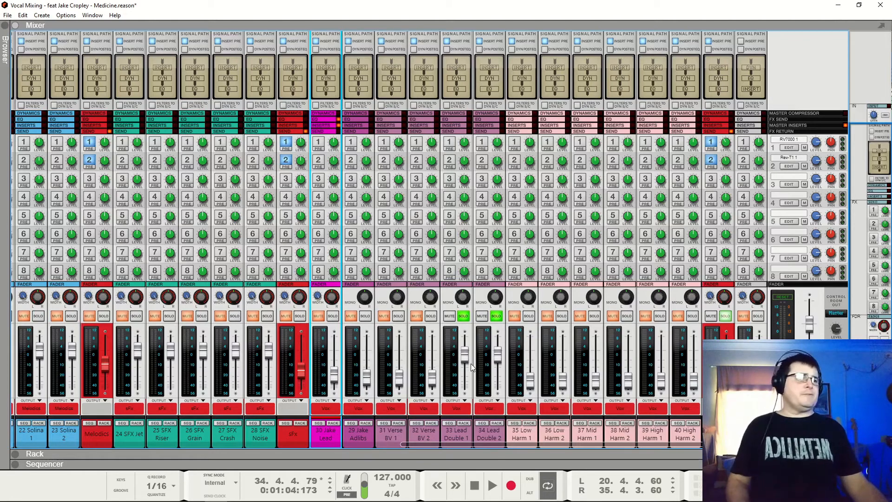
mouse_move(464, 359)
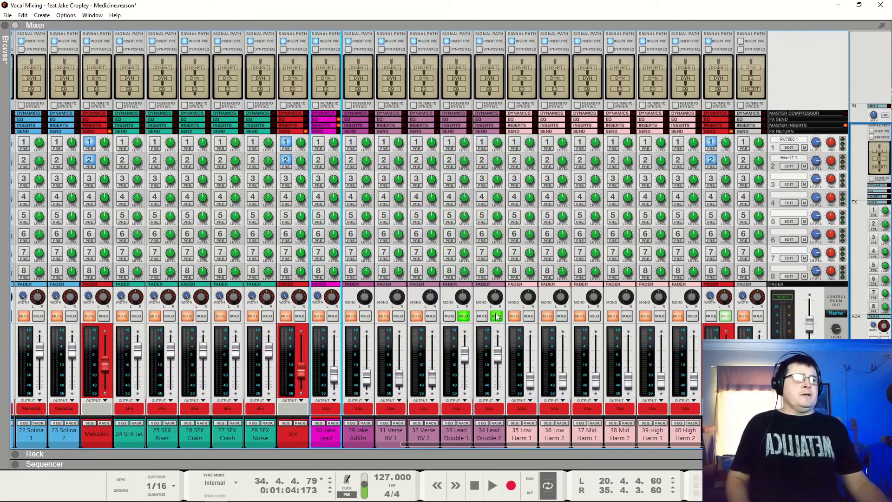
click(497, 360)
click(497, 317)
drag(498, 356, 500, 390)
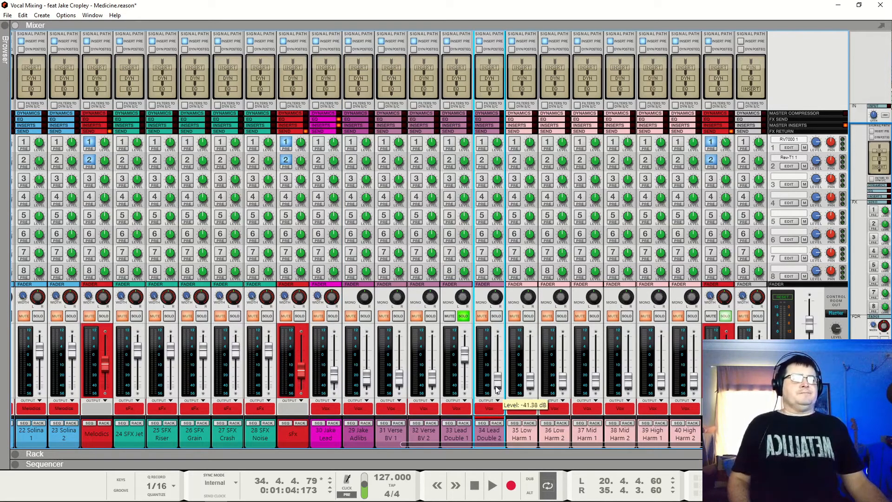
- Unsolo Lead Double 1 and raise its fader slightly to about 0 dB during full-mix playback
click(463, 316)
key(space)
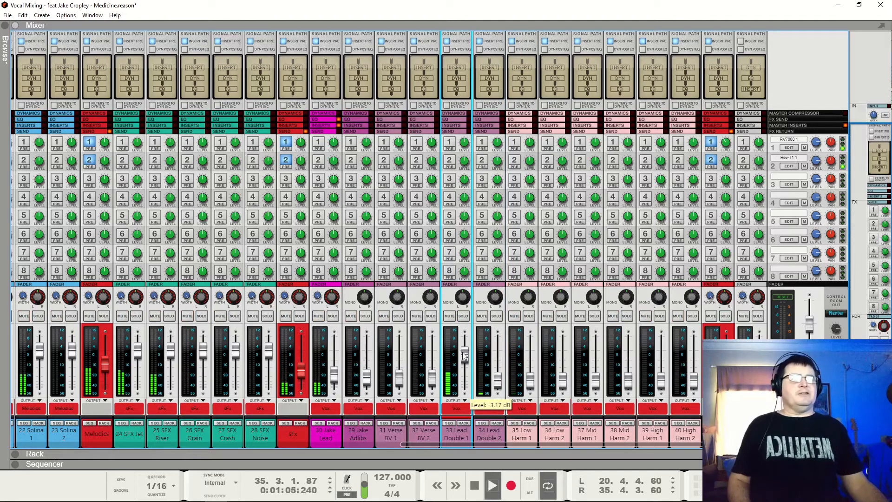
drag(464, 356, 468, 346)
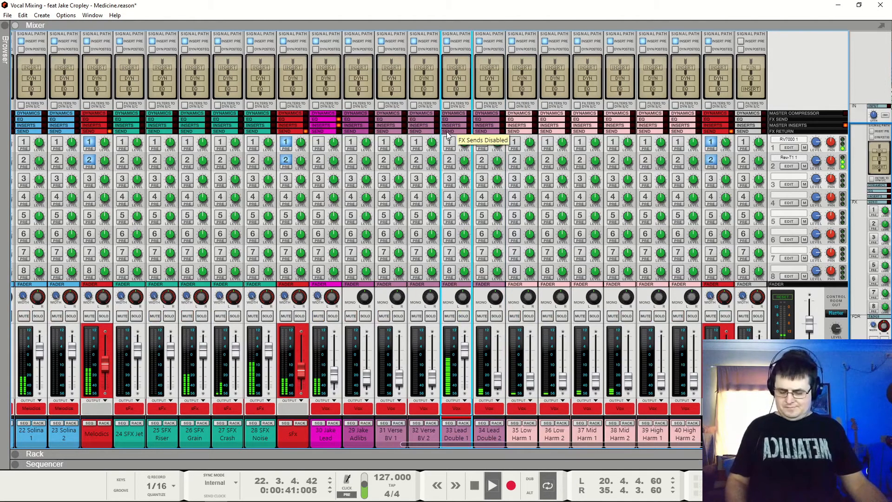
key(space)
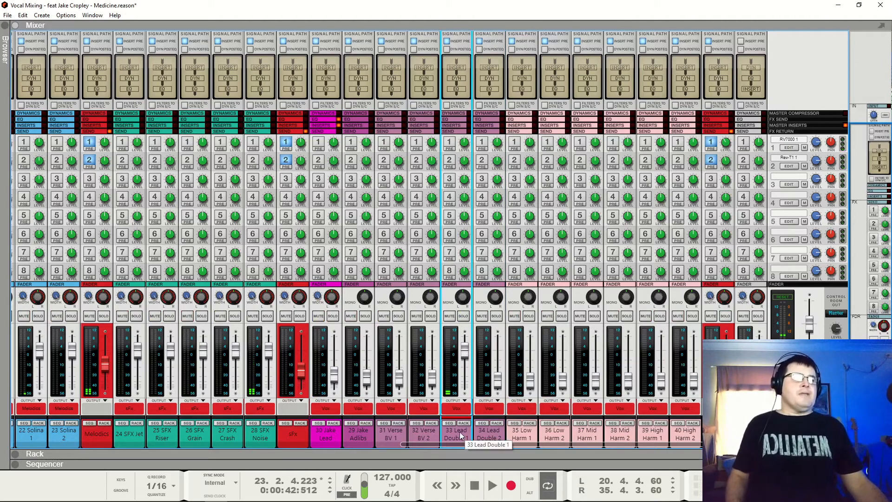
- Route the Lead Double 1 and Lead Double 2 channels to a new output bus and name it "Back Vox"
shift+click(484, 435)
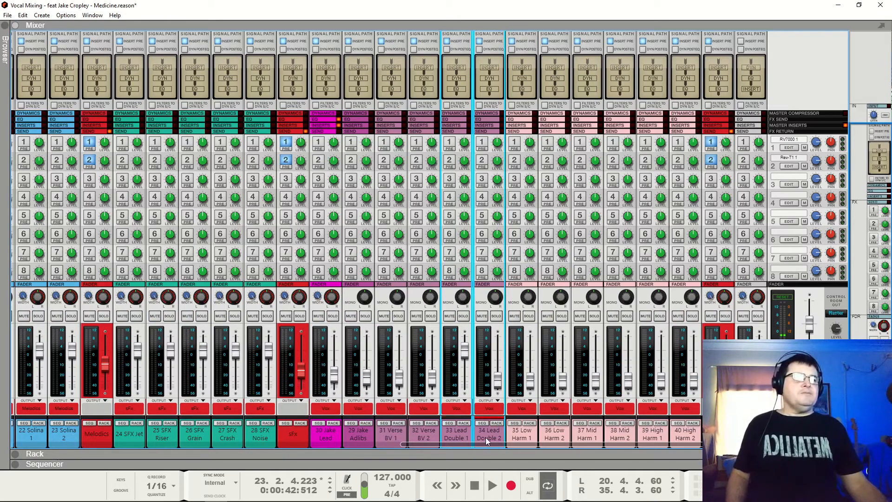
click(488, 409)
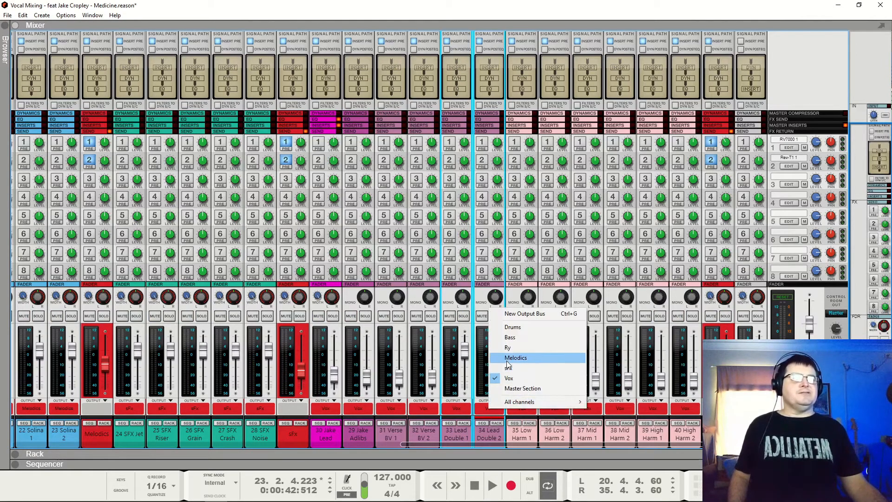
click(523, 316)
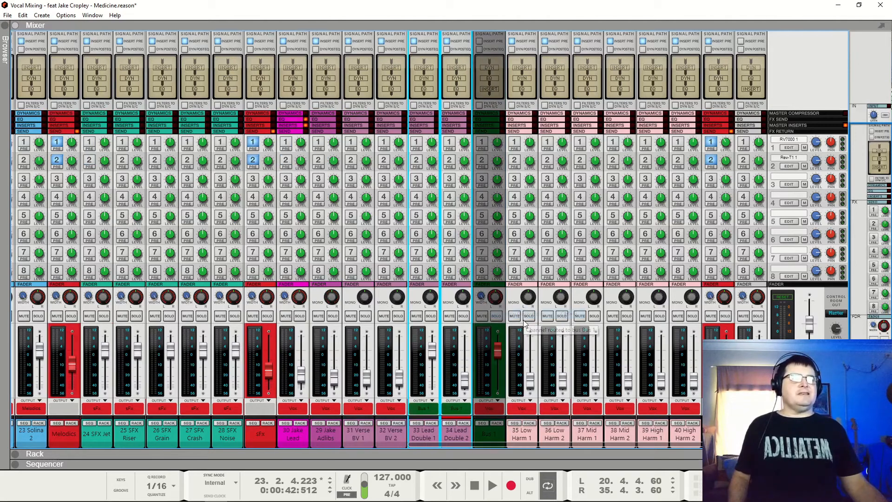
double_click(486, 435)
text(Back Vo)
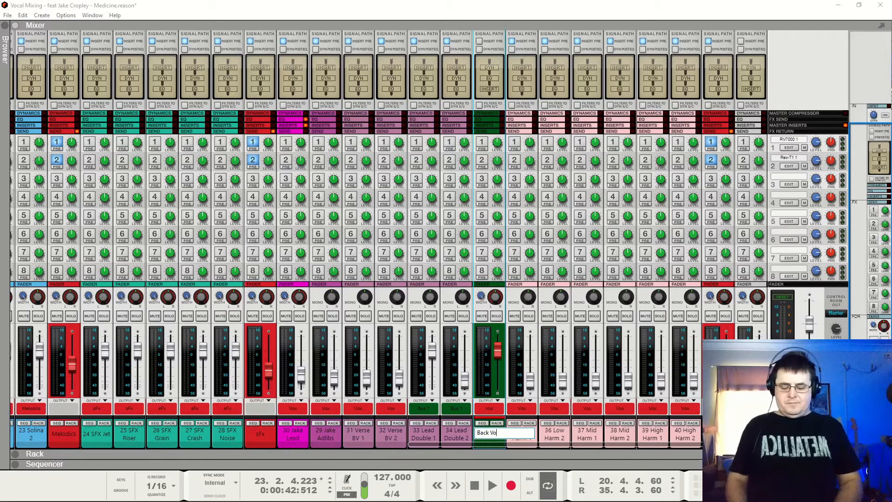
text(x)
key(Return)
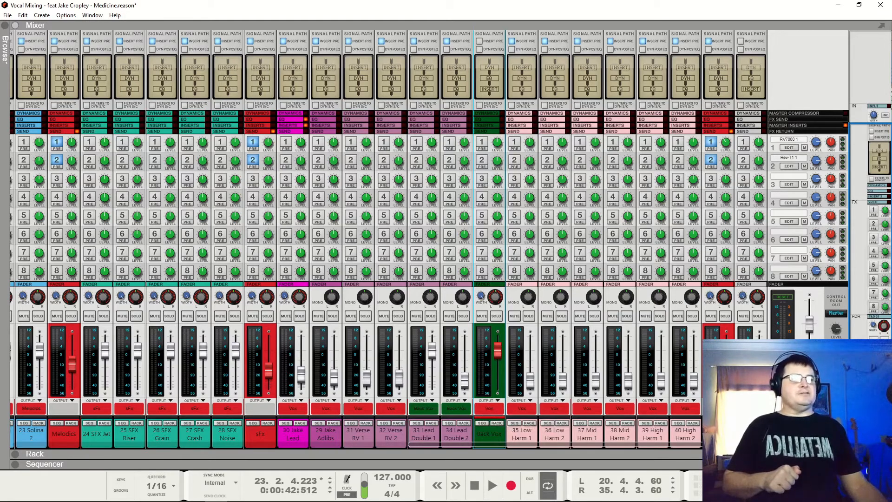
- Play the song and compare the Vox bus with its effect sends 1 and 2 switched off and on
key(space)
click(711, 142)
click(711, 160)
click(711, 160)
click(712, 160)
key(space)
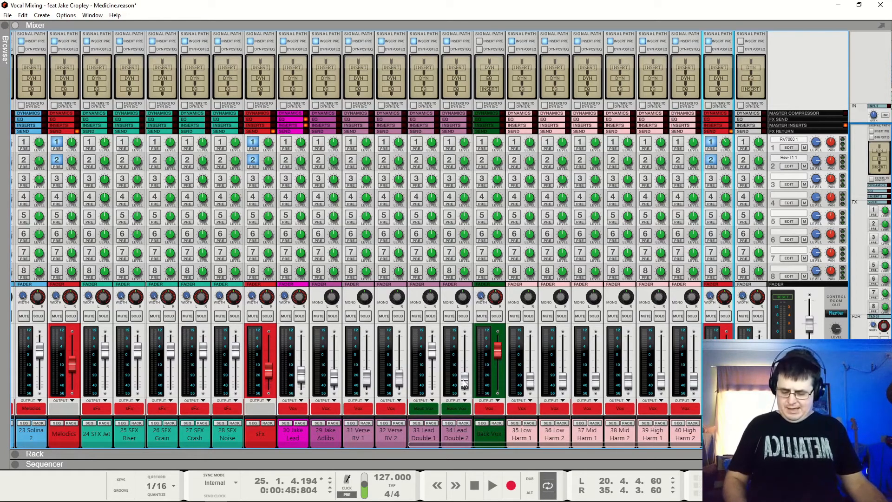
- In the rack, unfold the Lead Double 1 track and show its insert effects area while the song plays
key(F6)
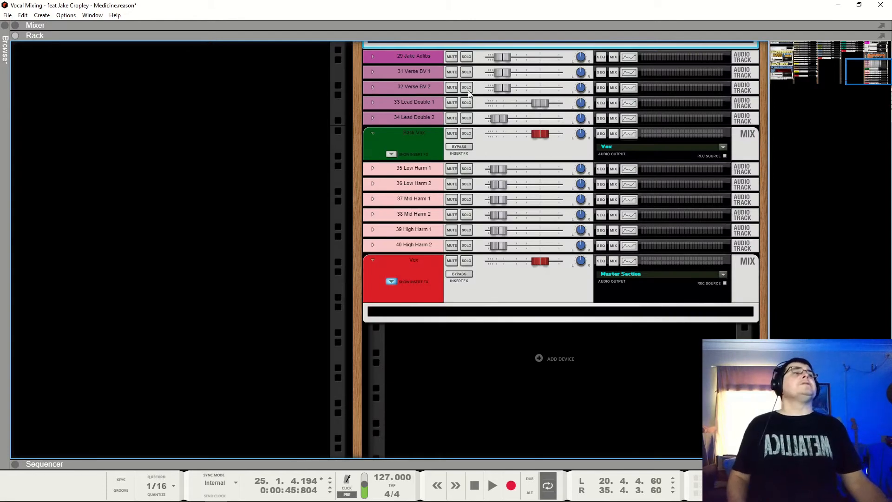
scroll(485, 130, up, 2)
key(space)
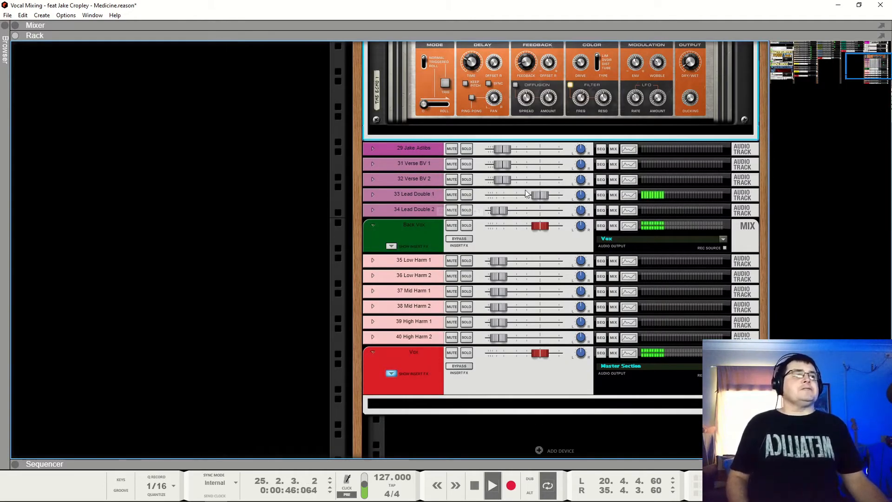
click(372, 193)
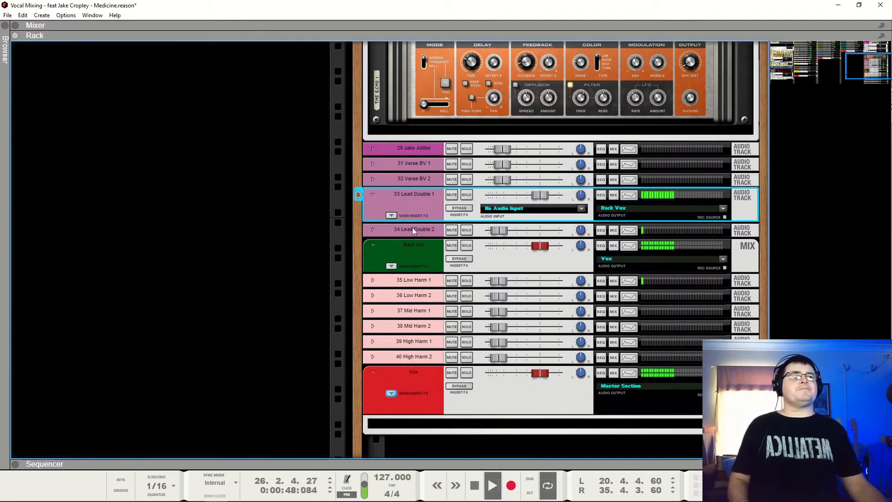
click(392, 216)
scroll(428, 148, down, 2)
- Listen to Lead Double 1 in solo, return to the full mix and stop playback
click(467, 102)
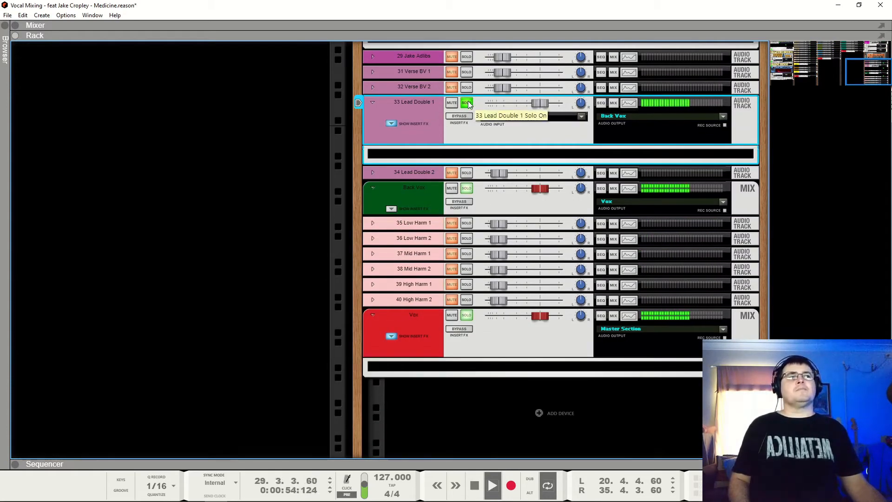
click(467, 102)
key(space)
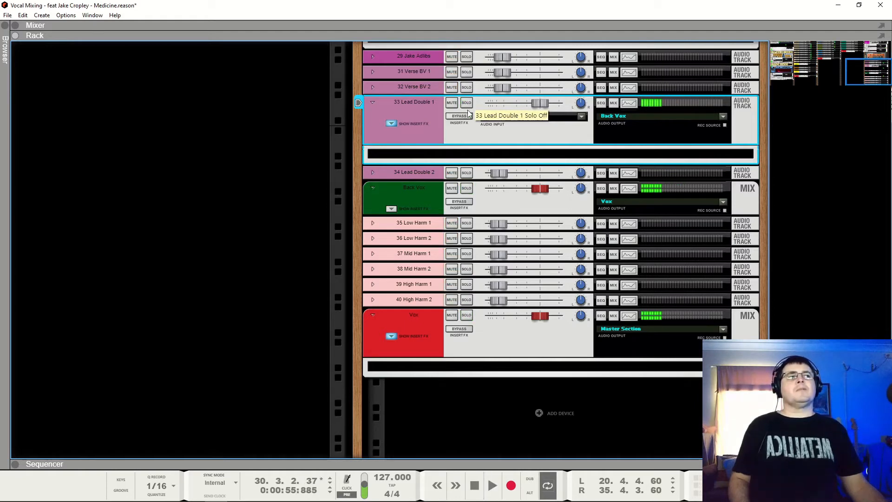
- Add a Techivation T-De-Esser to the insert effects of the Lead Double 1 track
click(473, 155)
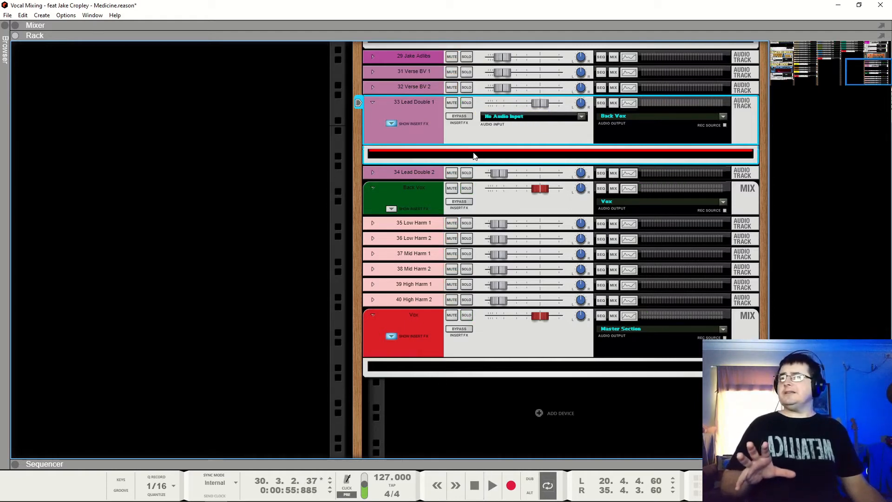
right_click(474, 155)
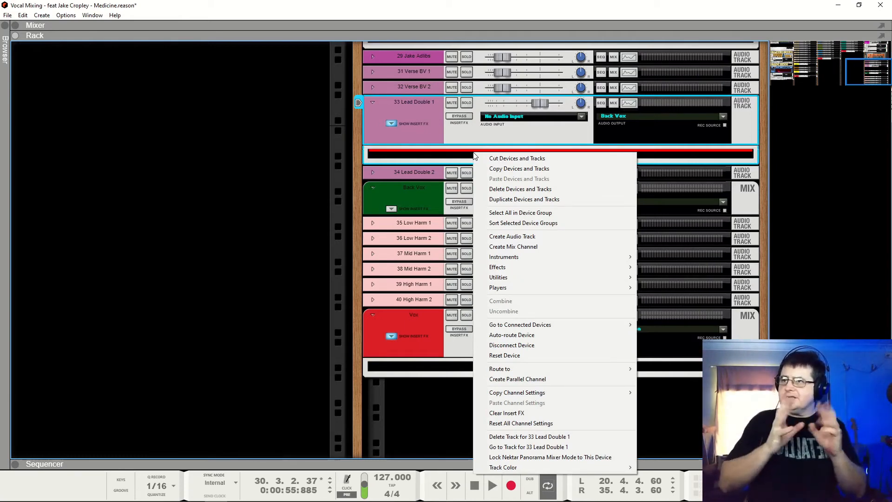
mouse_move(530, 262)
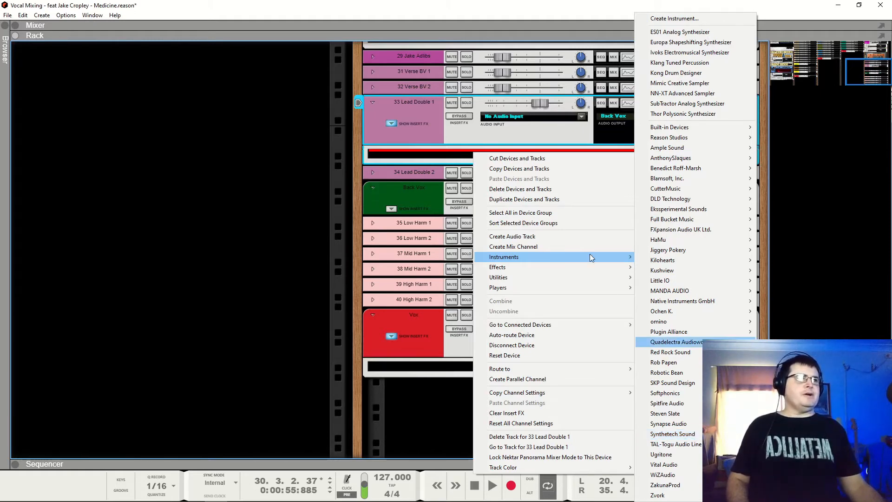
mouse_move(618, 268)
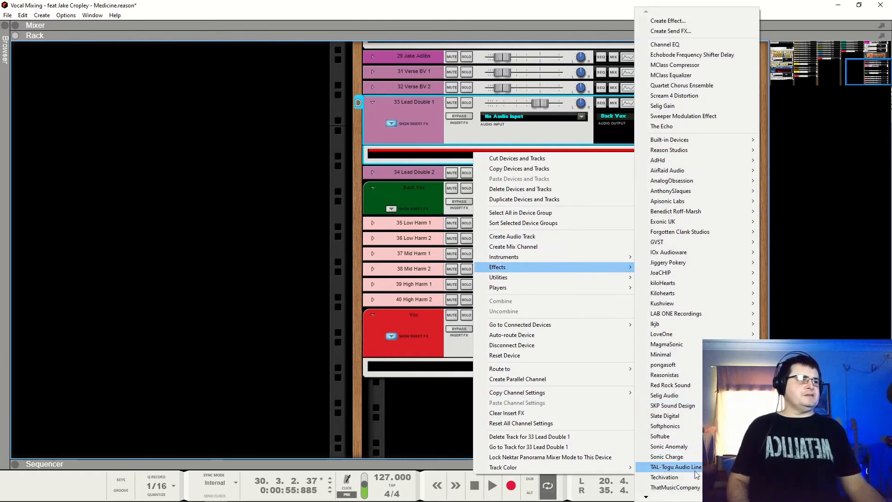
mouse_move(697, 476)
click(785, 478)
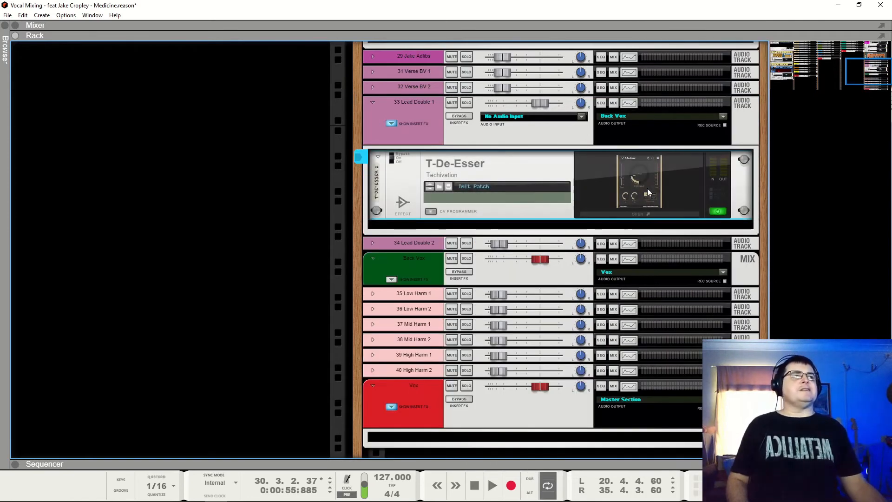
- While the song plays, set Lead Double 1's T-De-Esser to the Hi-end frequency range with -30.9 dB processing, and close its window
click(44, 47)
key(space)
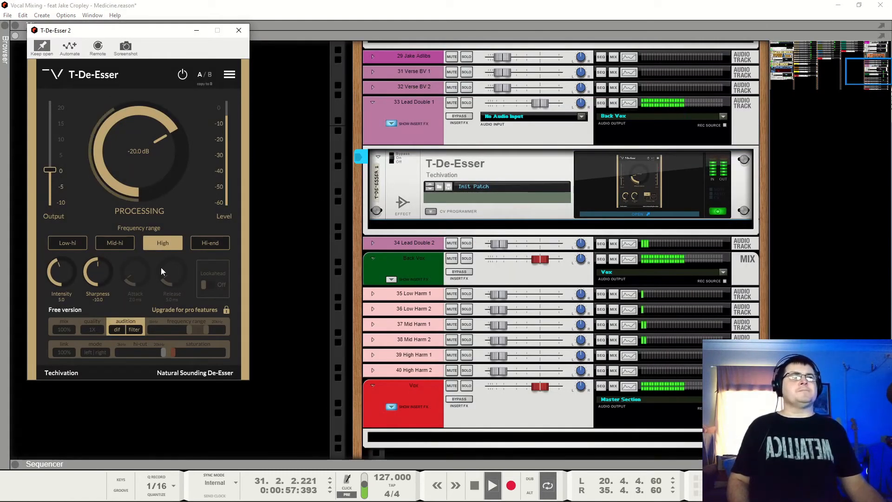
click(210, 240)
drag(139, 146, 142, 169)
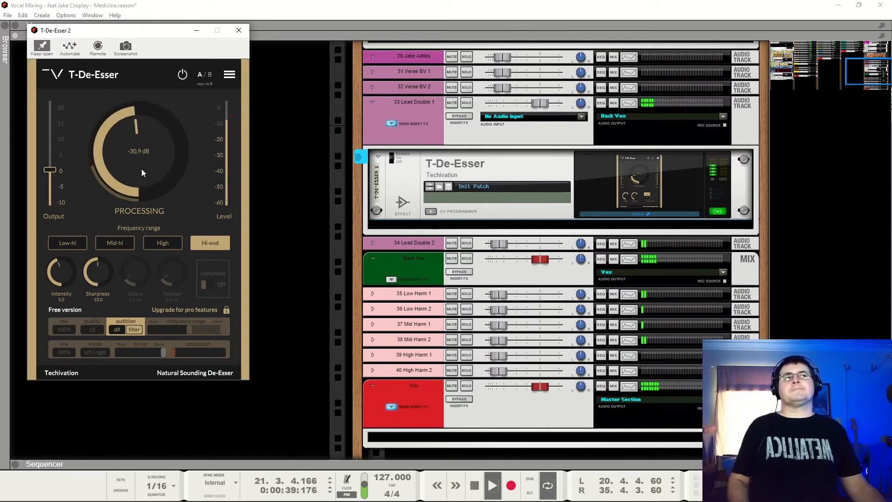
key(space)
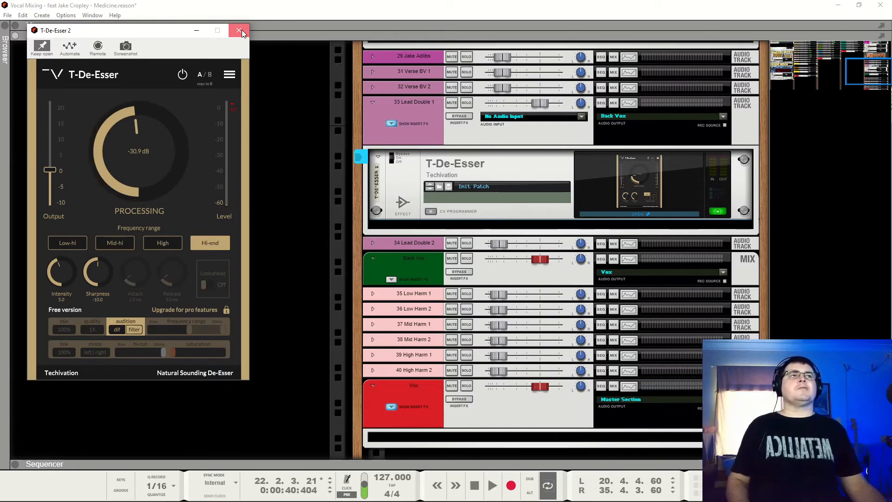
click(239, 29)
- Unfold Lead Double 2, show its insert effects area and copy the T-De-Esser from Lead Double 1 into it
click(372, 243)
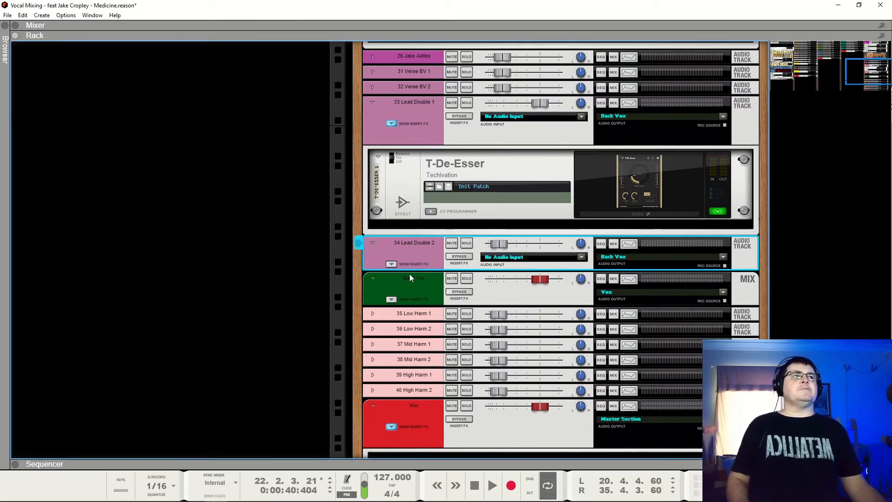
scroll(432, 261, down, 2)
click(391, 203)
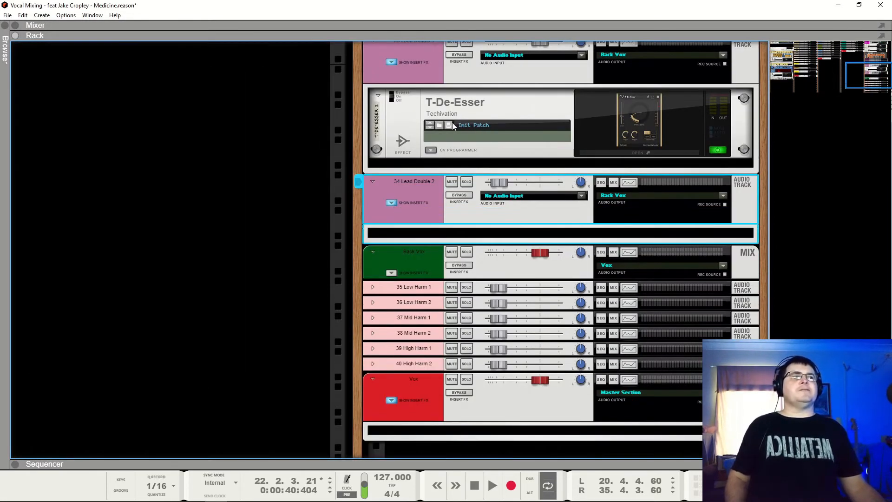
click(455, 107)
drag(455, 106, 452, 241)
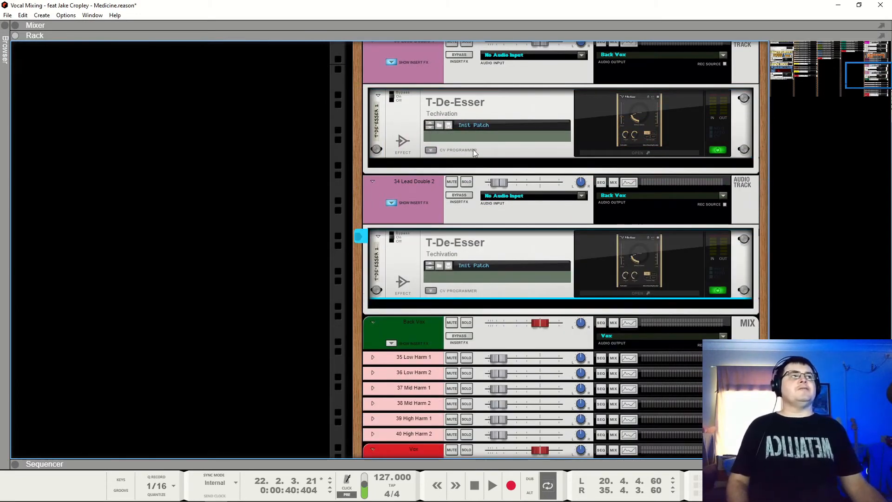
- Lower the Lead Double 1 level to about -34.67 dB and raise Lead Double 2 to about 0 dB
scroll(475, 141, up, 2)
drag(506, 101, 502, 102)
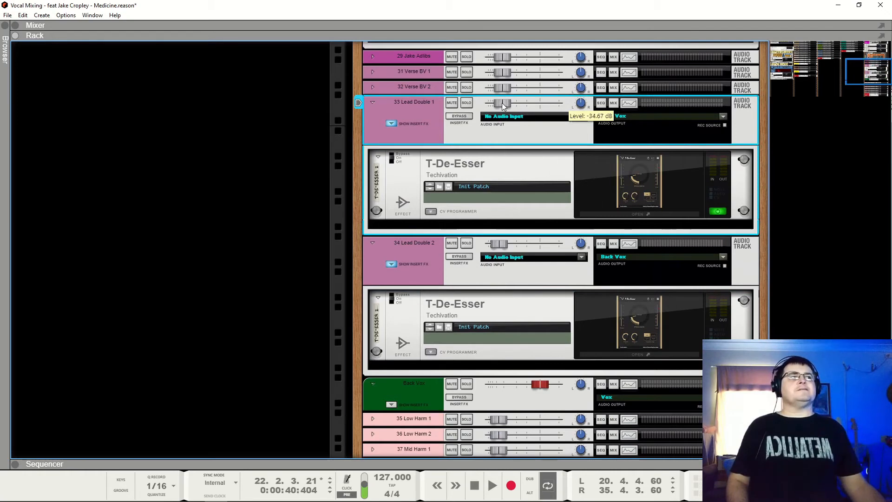
drag(499, 244, 556, 261)
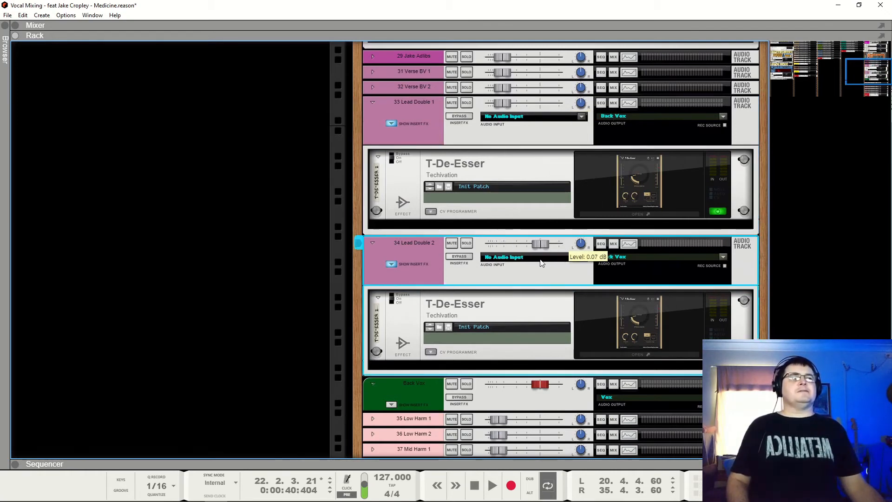
- Play the song and check the T-De-Esser response on Lead Double 2 and Lead Double 1
key(space)
click(640, 324)
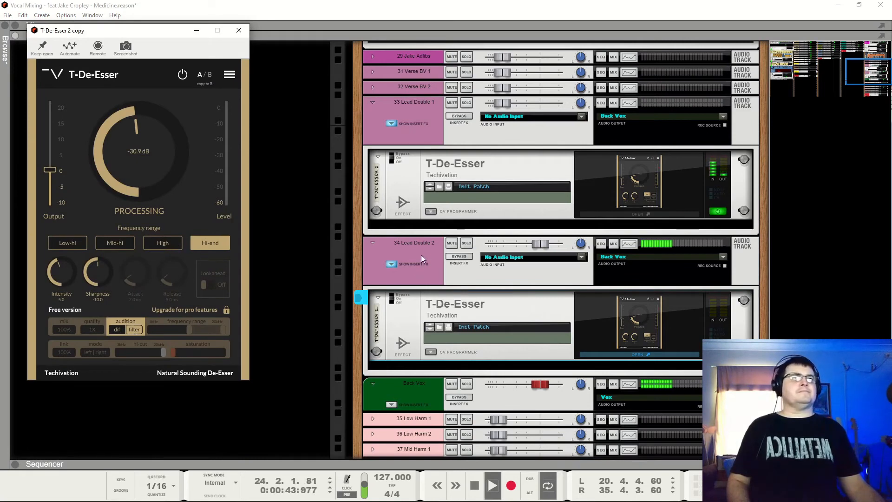
click(467, 308)
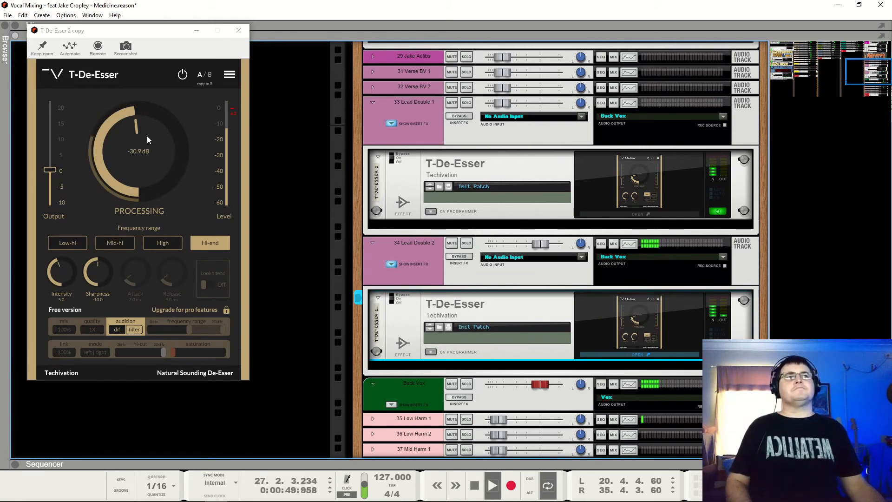
click(135, 329)
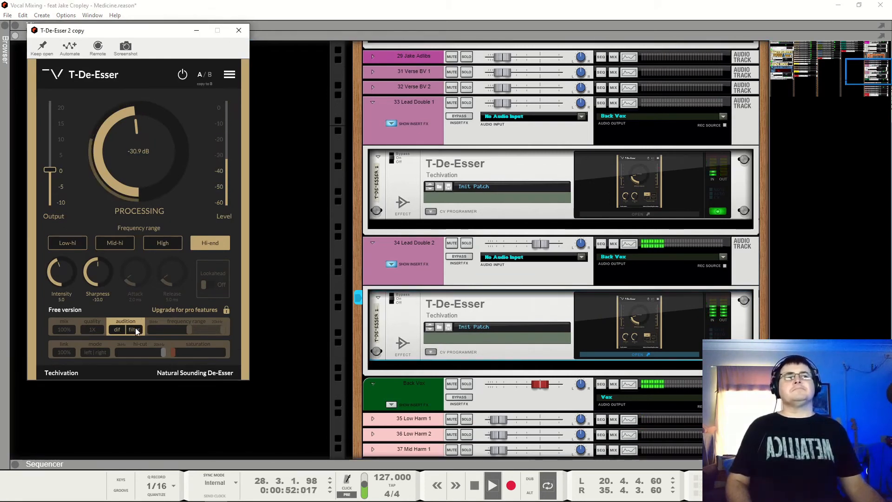
double_click(430, 168)
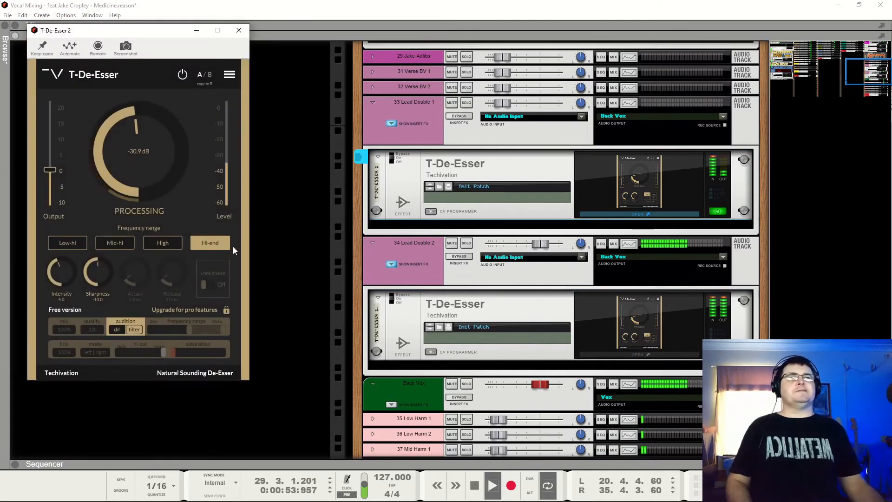
click(239, 31)
key(space)
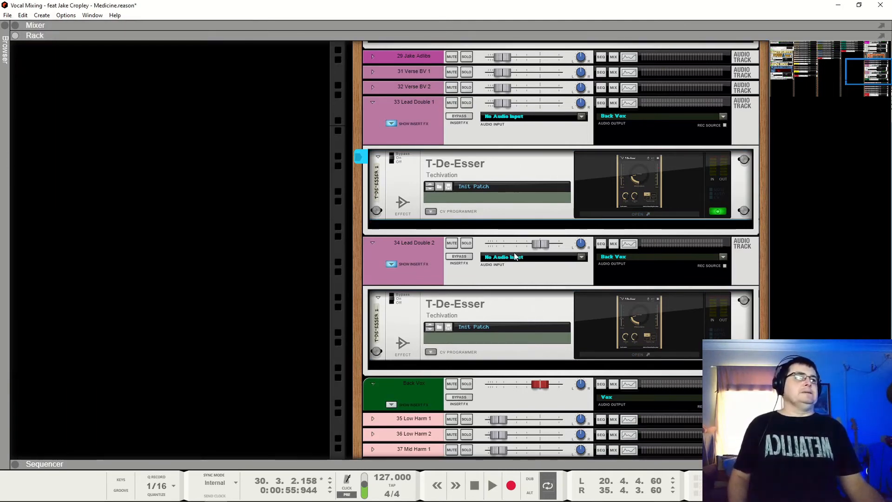
- Select both lead doubles, reset the Lead Double 1 level to its default and listen to the two doubles together
click(539, 244)
shift+click(504, 99)
ctrl+click(504, 99)
key(space)
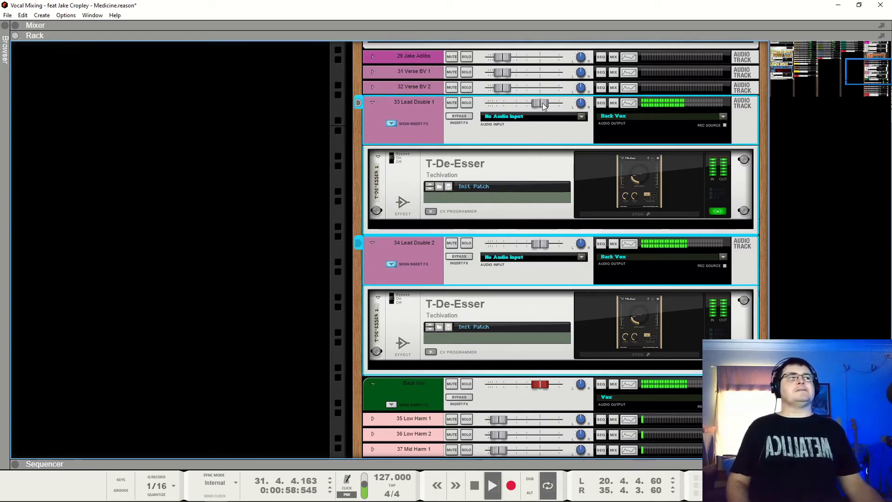
key(space)
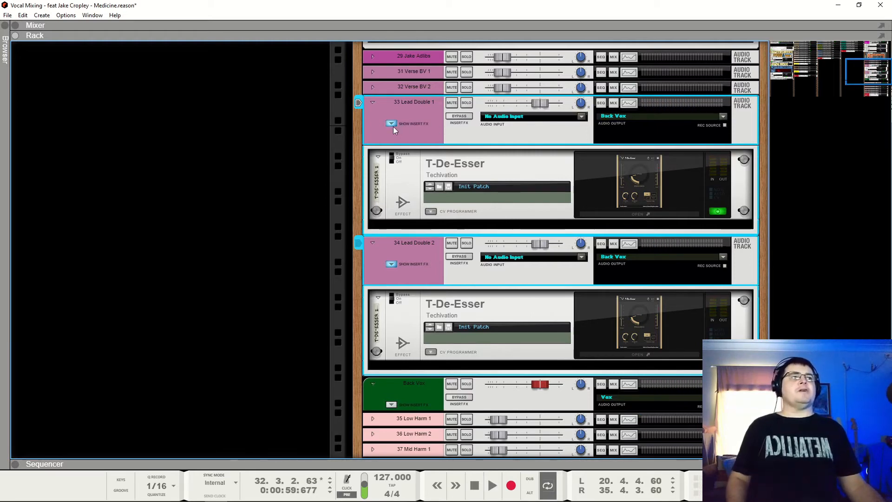
- Fold the T-De-Esser devices on Lead Double 1 and Lead Double 2
click(378, 158)
click(379, 242)
scroll(392, 239, down, 2)
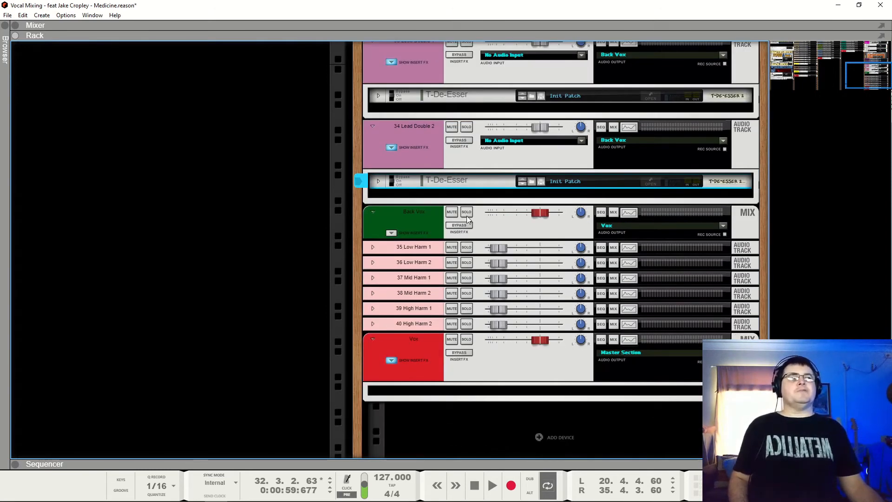
- Show the insert effects area of the Back Vox bus and add the AdHd LevelingTool_64 compressor to it
click(392, 232)
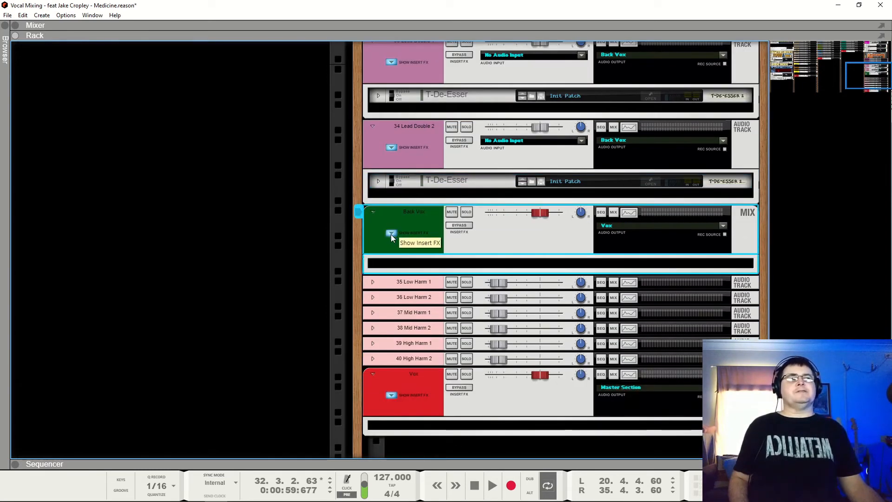
right_click(437, 263)
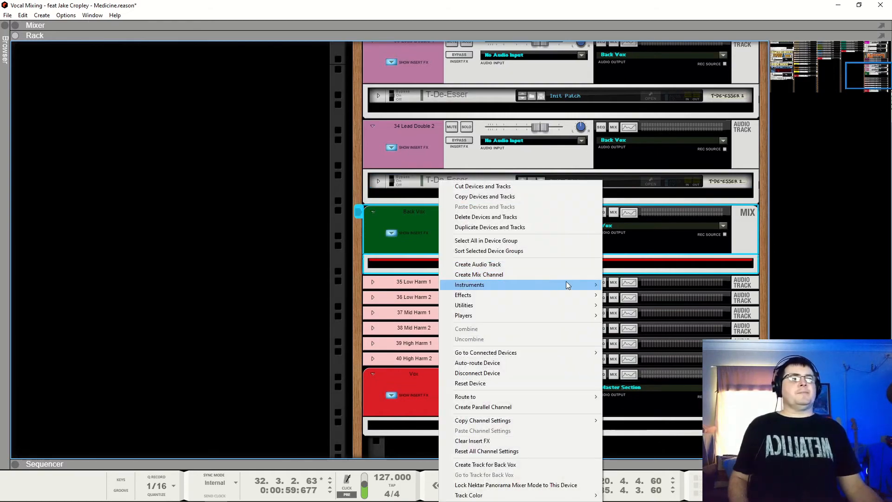
mouse_move(595, 287)
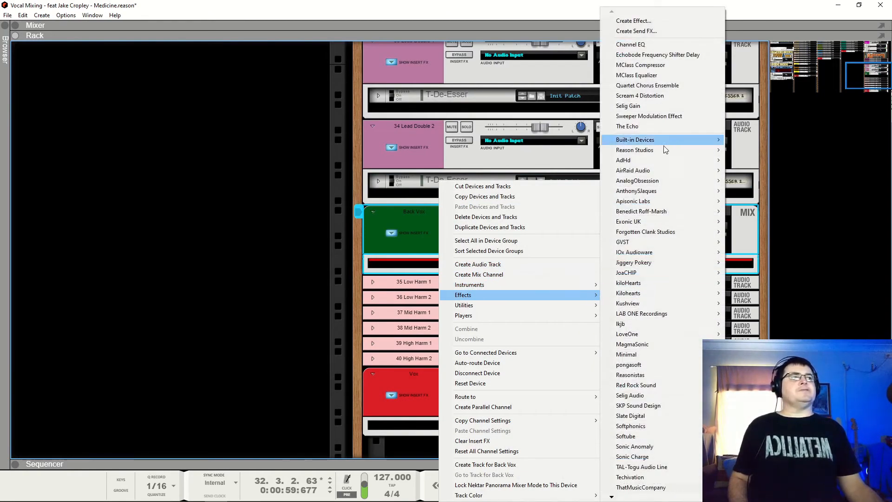
mouse_move(661, 159)
click(762, 161)
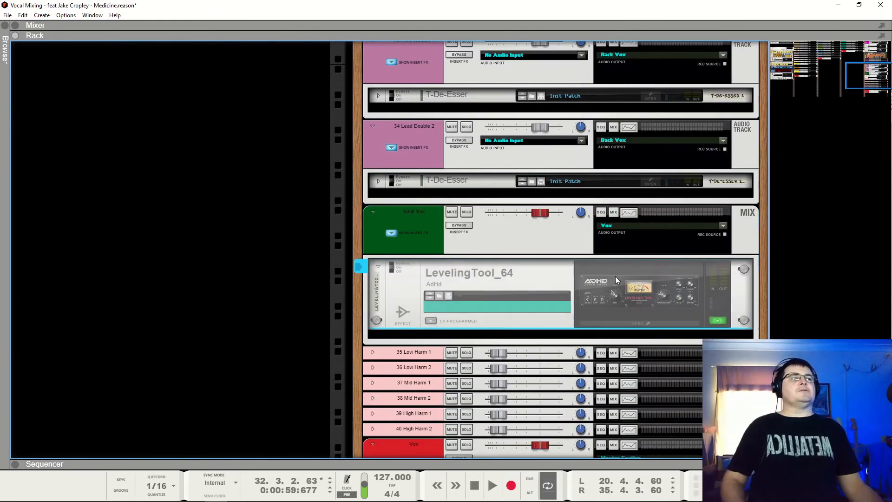
- Keep the LevelingTool_64 window open, move it clear of the channel controls and listen to the Back Vox bus in solo
drag(156, 31, 201, 102)
click(89, 119)
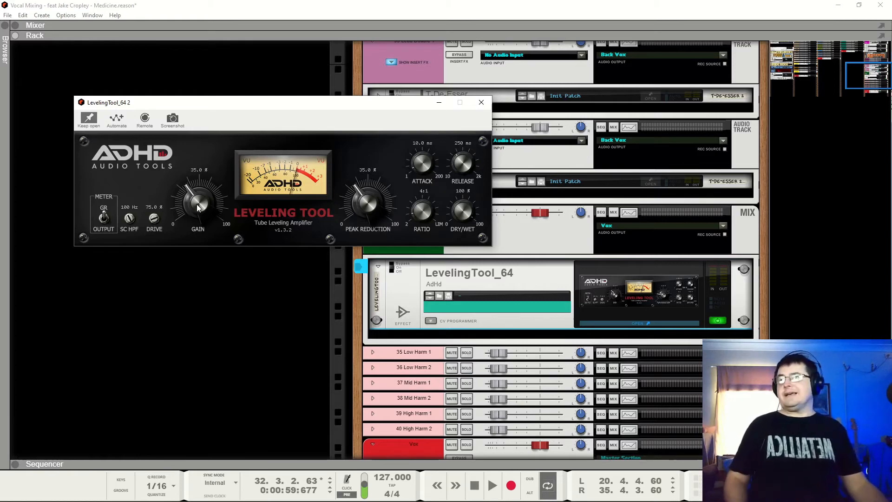
key(space)
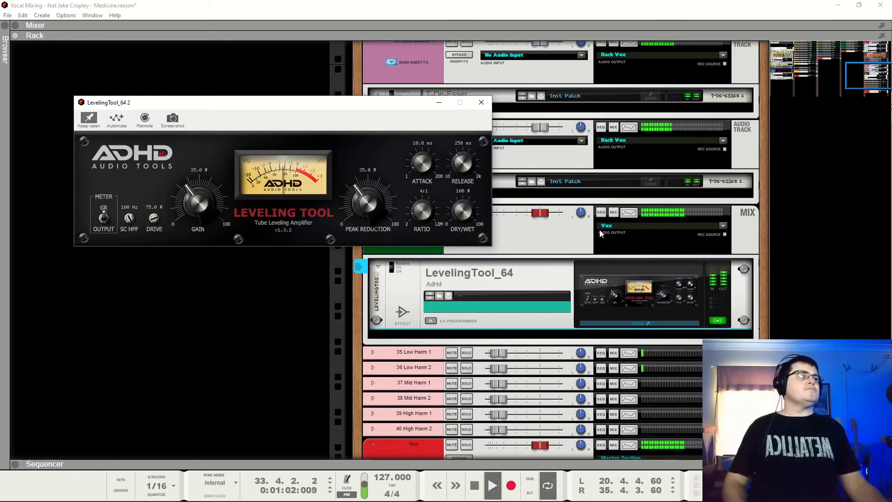
drag(418, 103, 443, 235)
click(469, 211)
drag(378, 233, 648, 304)
key(space)
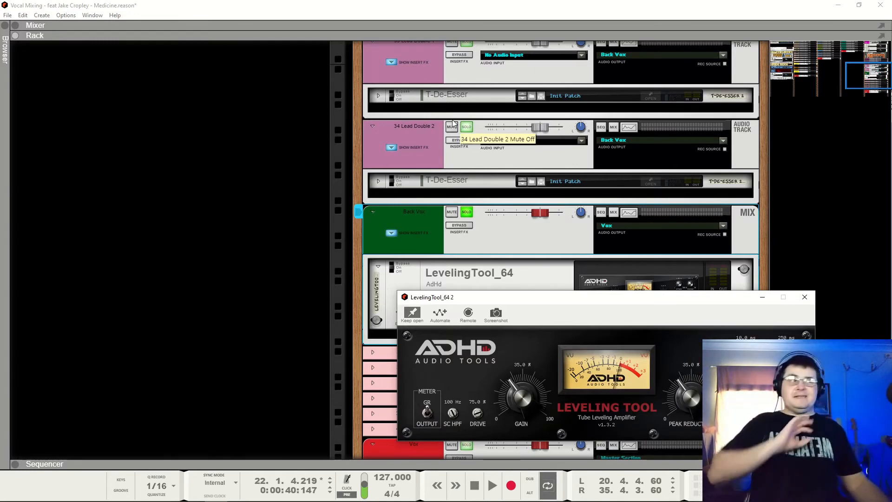
- While the soloed Back Vox bus plays, set the Leveling Tool's ratio to 2:1 and its attack to 21.7 ms
drag(508, 296, 491, 243)
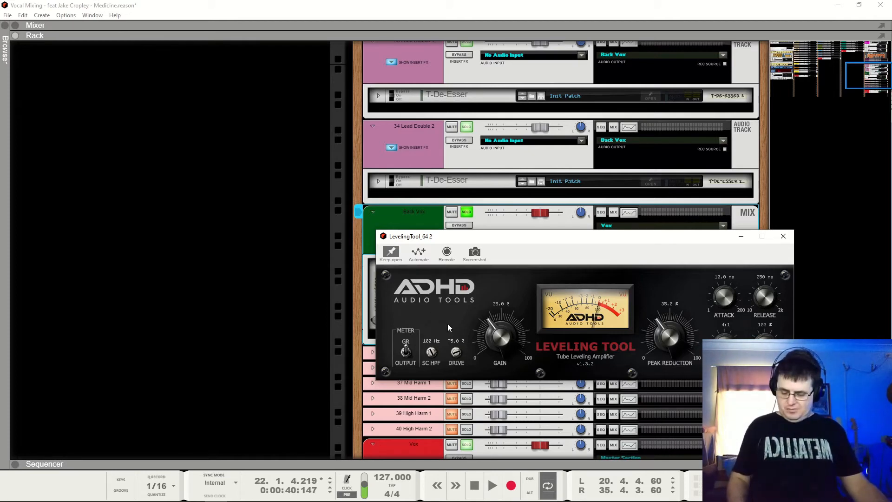
drag(541, 242, 463, 244)
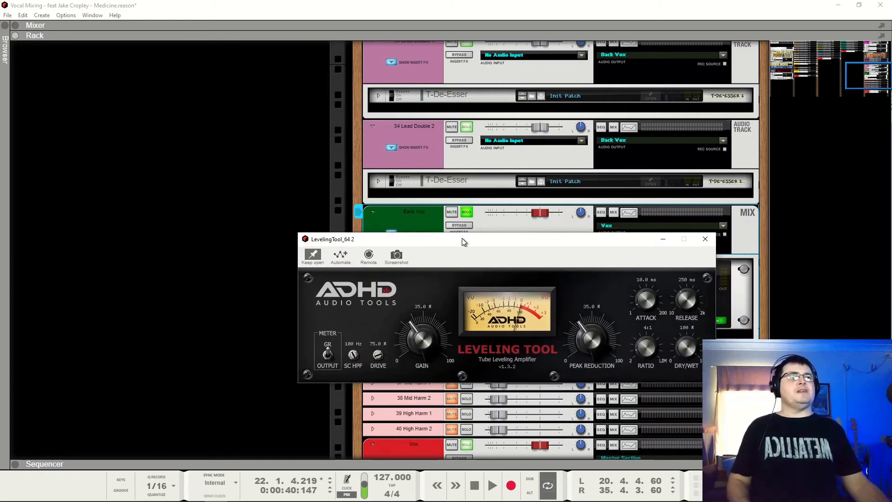
key(space)
drag(653, 349, 651, 360)
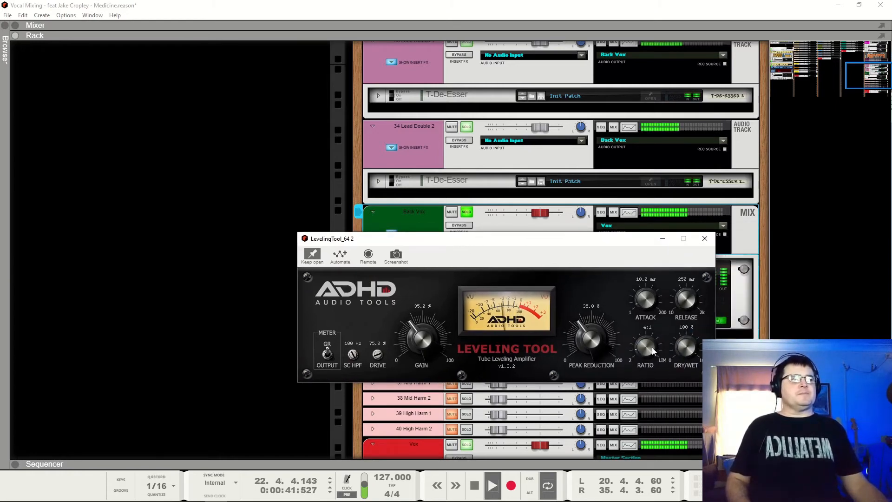
drag(650, 307, 629, 308)
key(space)
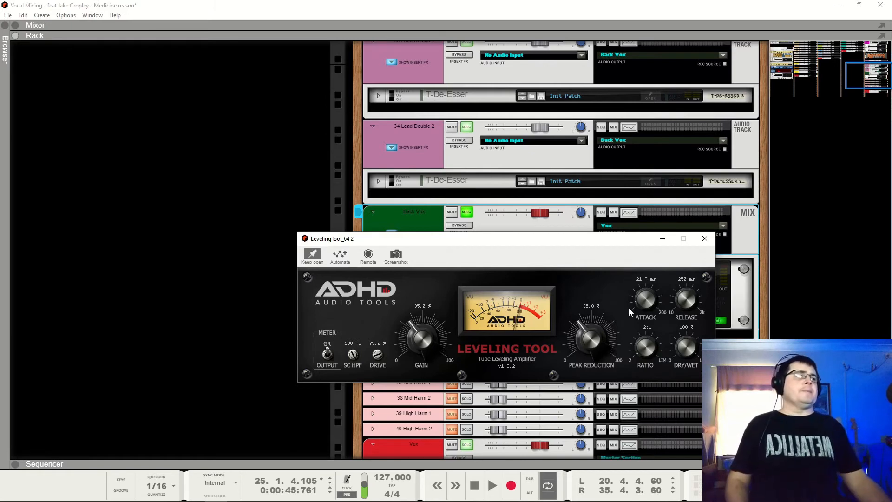
- Move the compressor window away from the Back Vox device and listen to the compressed bus in solo
drag(533, 244, 285, 56)
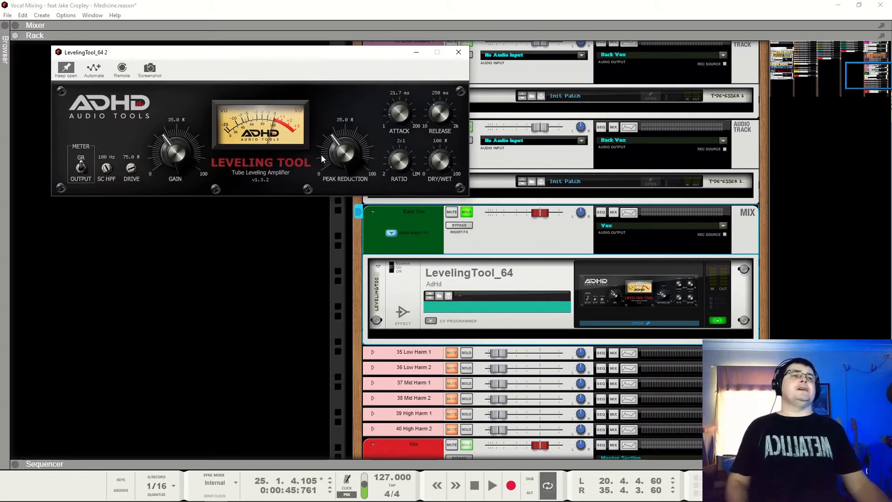
key(space)
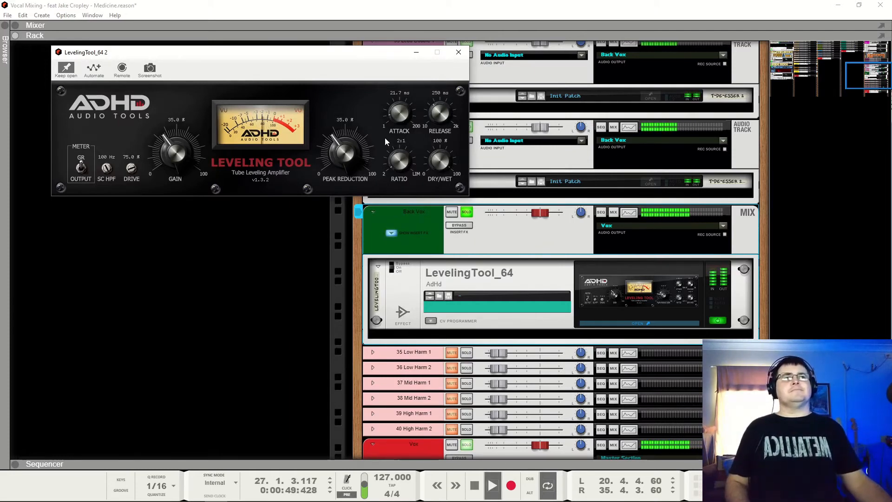
key(space)
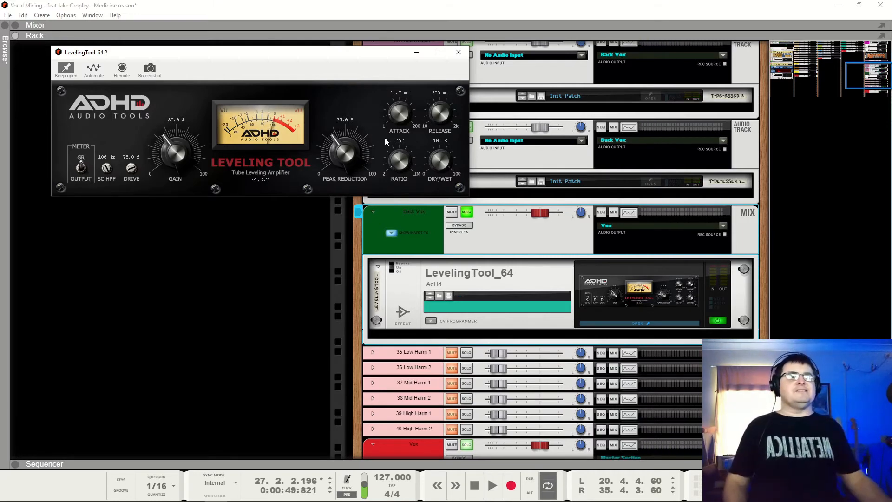
- While the soloed Back Vox bus plays, set the Leveling Tool's peak reduction to 32.1% and its drive to 60.9%
key(space)
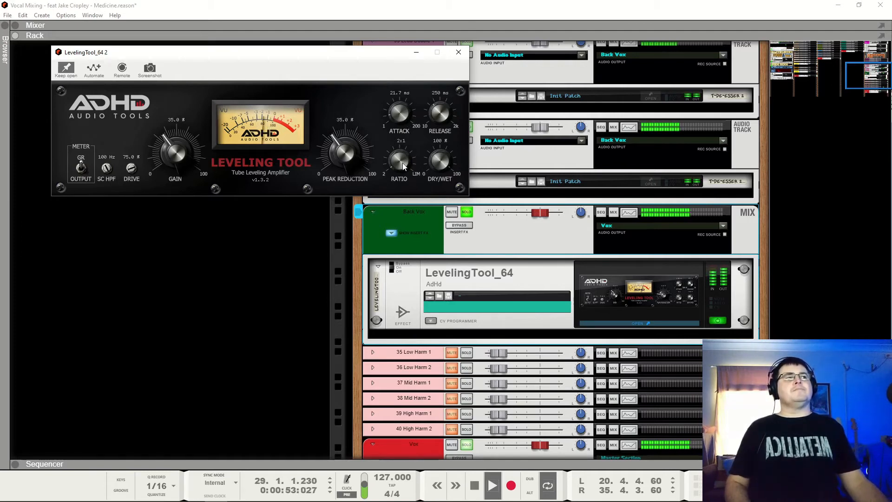
mouse_move(341, 156)
mouse_down()
mouse_move(340, 170)
mouse_move(343, 160)
mouse_up()
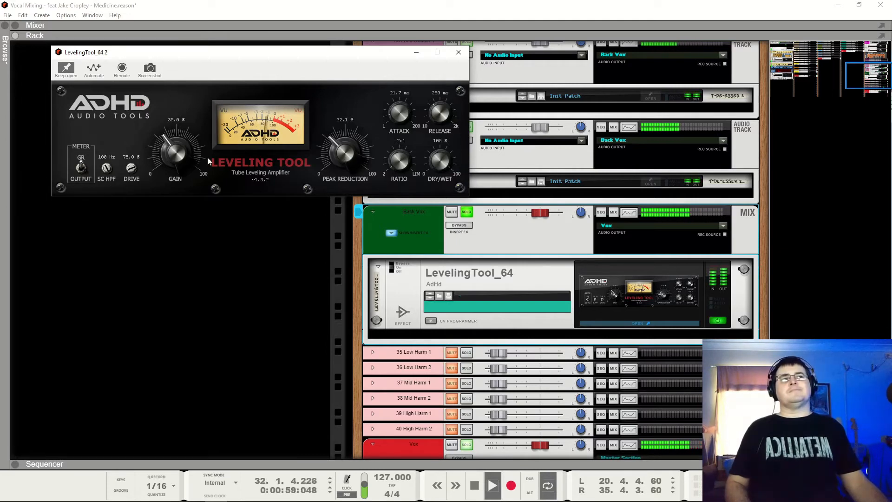
drag(133, 170, 141, 196)
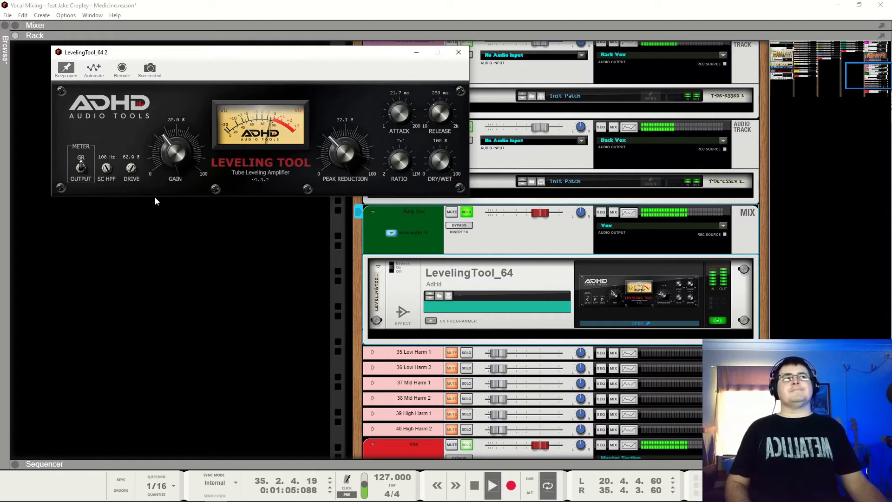
key(space)
click(459, 53)
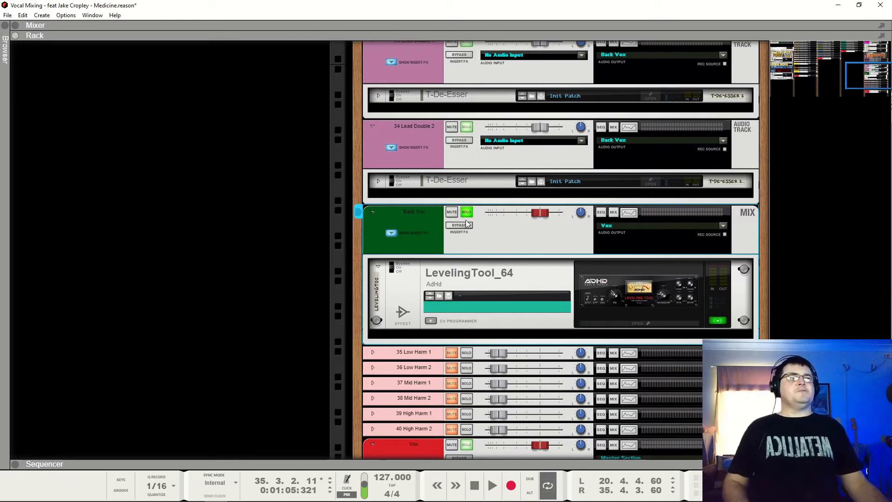
- Solo the Vox bus instead of Back Vox and play it, toggling the Back Vox mute to compare against the lead
click(468, 212)
key(space)
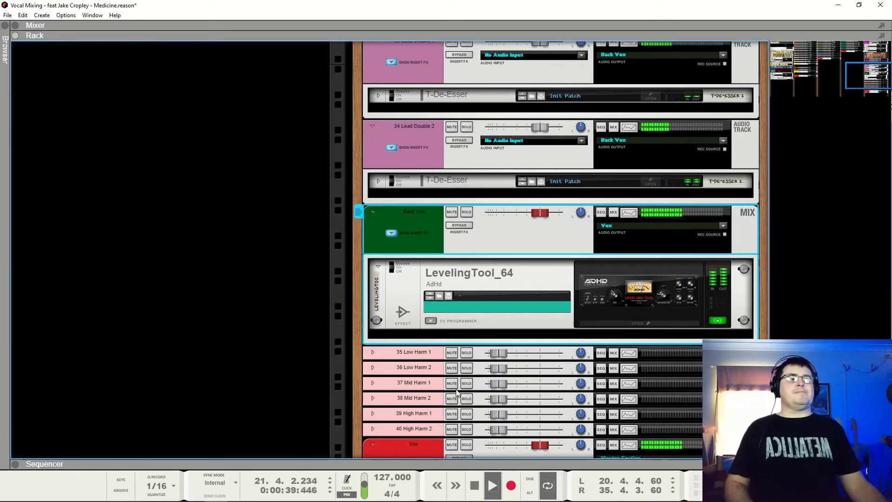
click(466, 445)
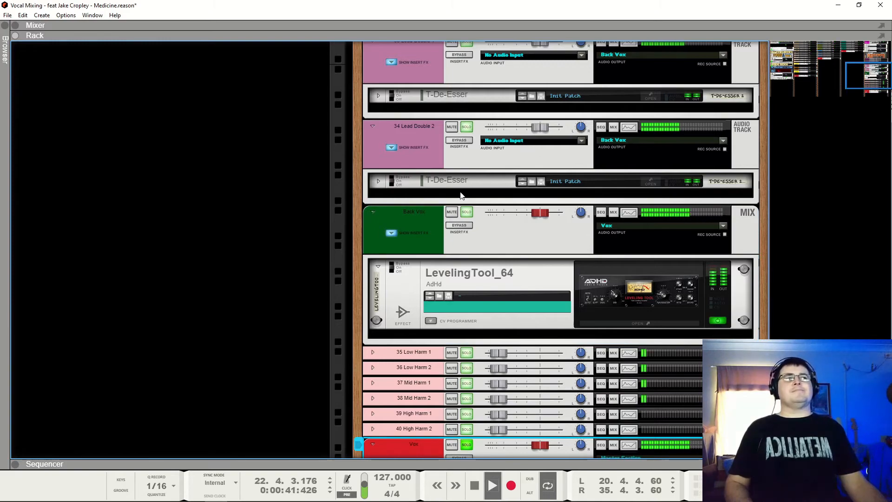
click(453, 215)
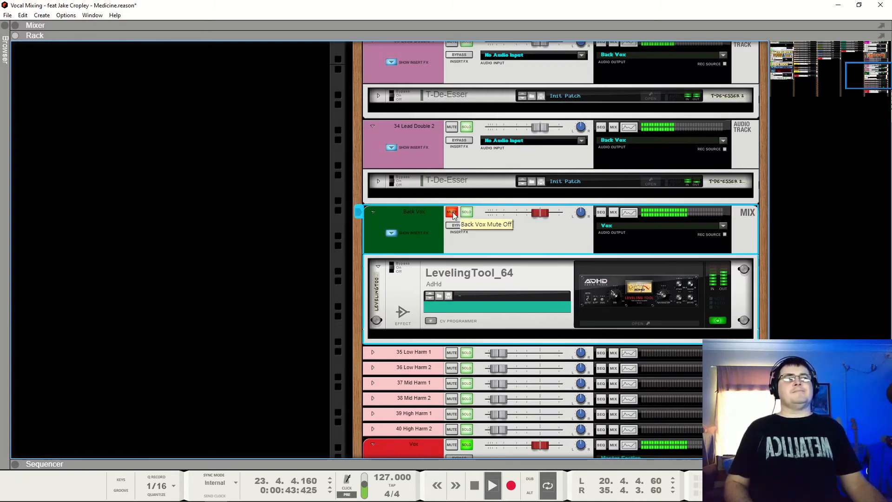
scroll(455, 213, up, 9)
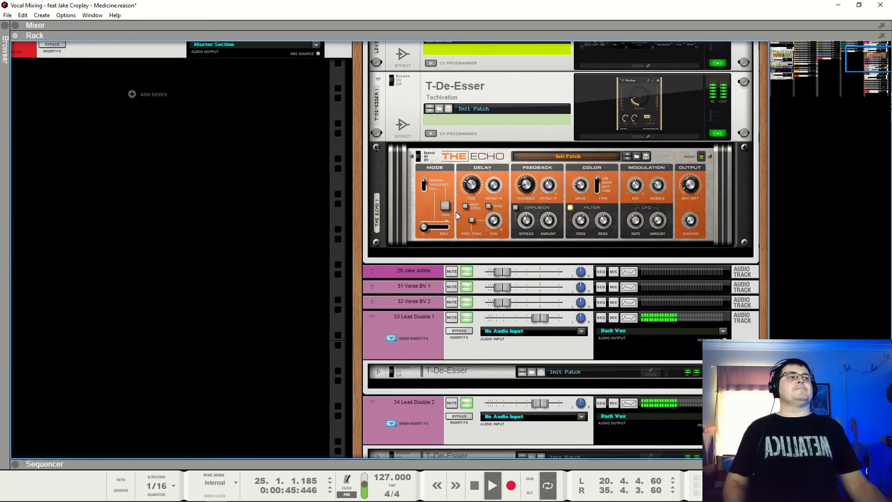
key(space)
scroll(465, 181, up, 3)
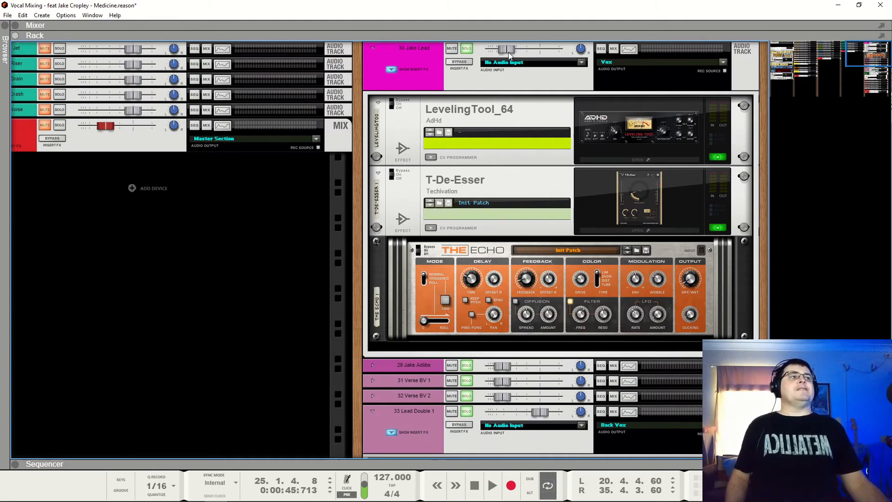
scroll(492, 143, down, 10)
key(space)
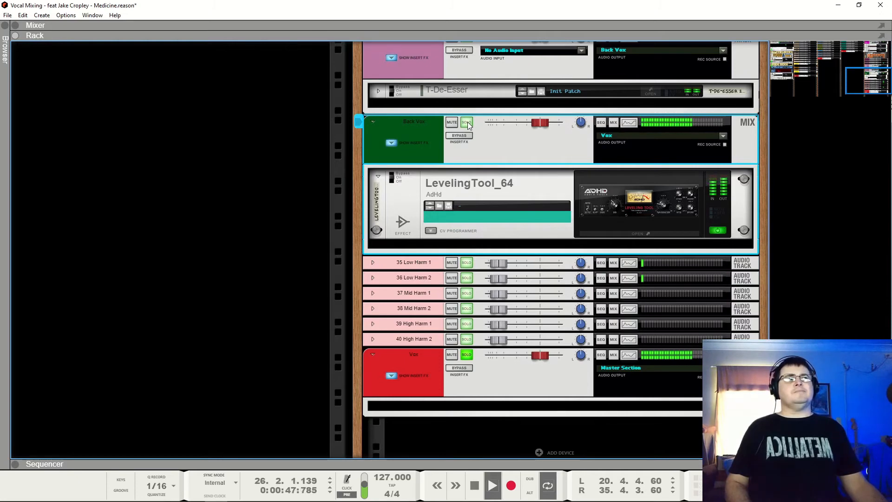
- Lower the Back Vox bus level to -5.38 dB during playback, muting and unmuting it to judge the balance
click(453, 123)
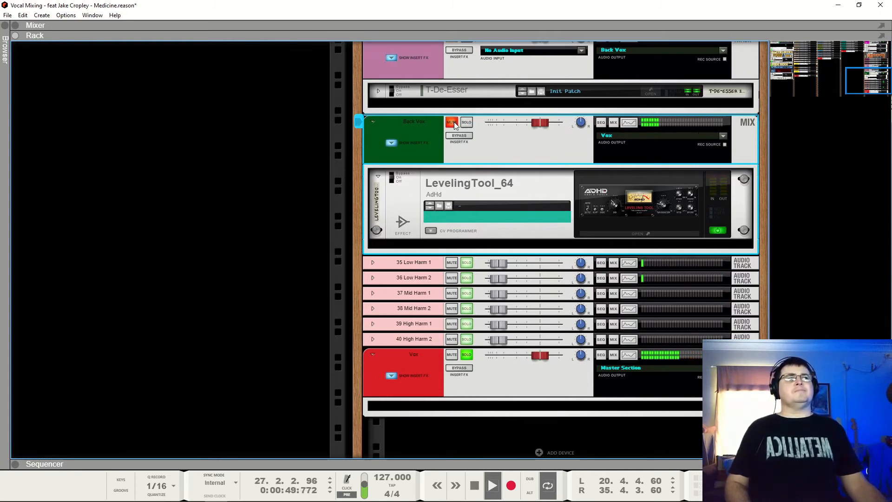
click(454, 124)
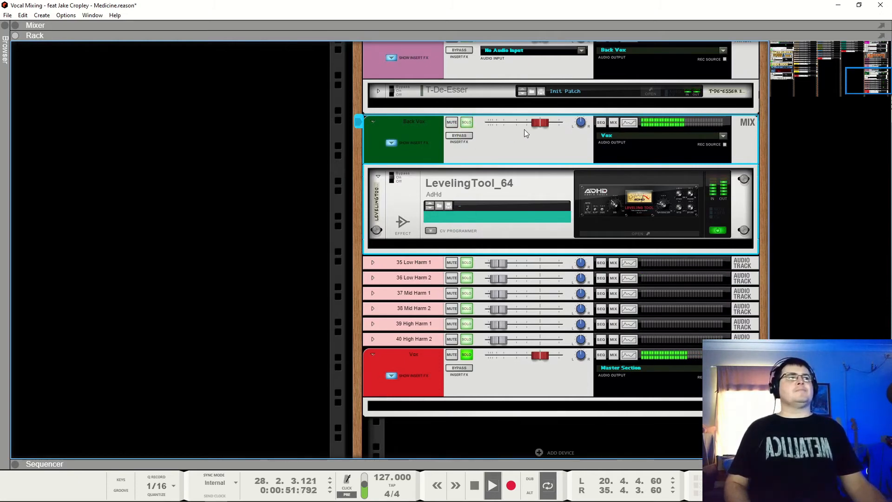
mouse_move(539, 123)
mouse_down()
mouse_move(521, 125)
mouse_move(530, 125)
mouse_up()
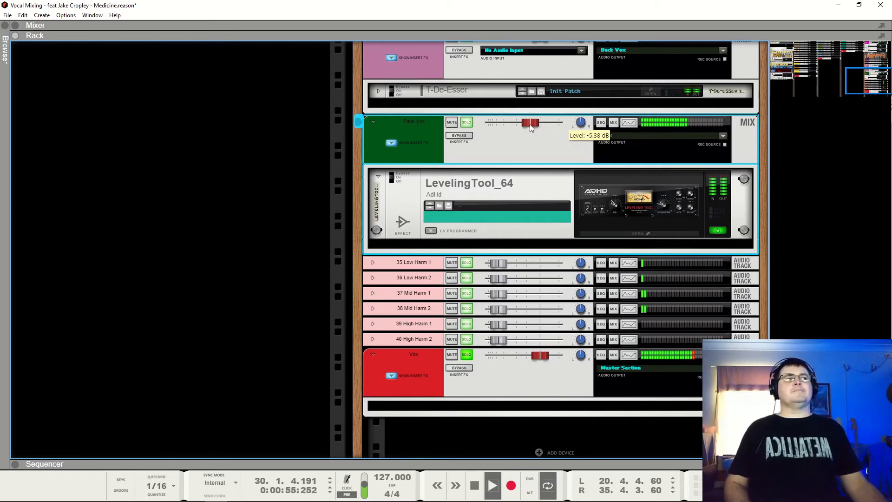
click(453, 123)
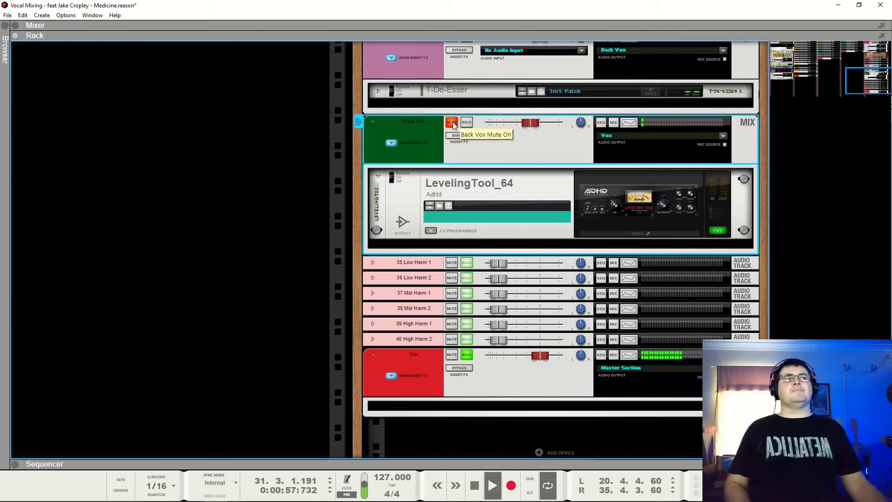
click(453, 122)
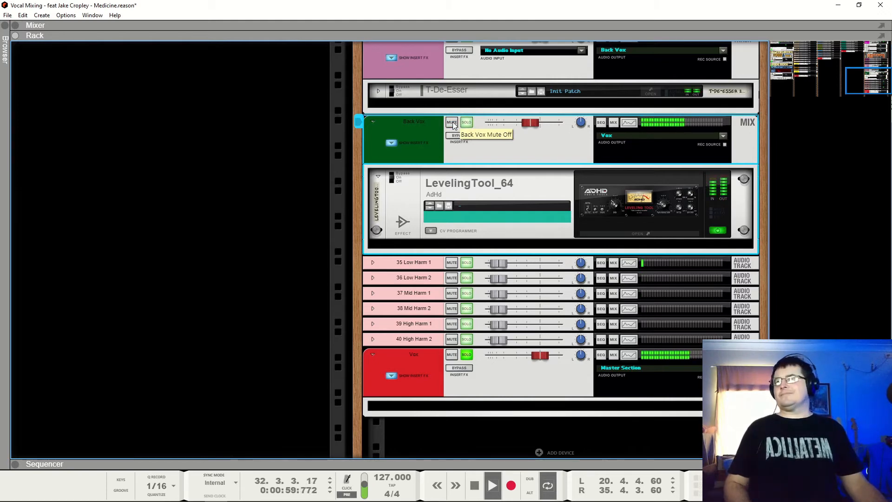
key(space)
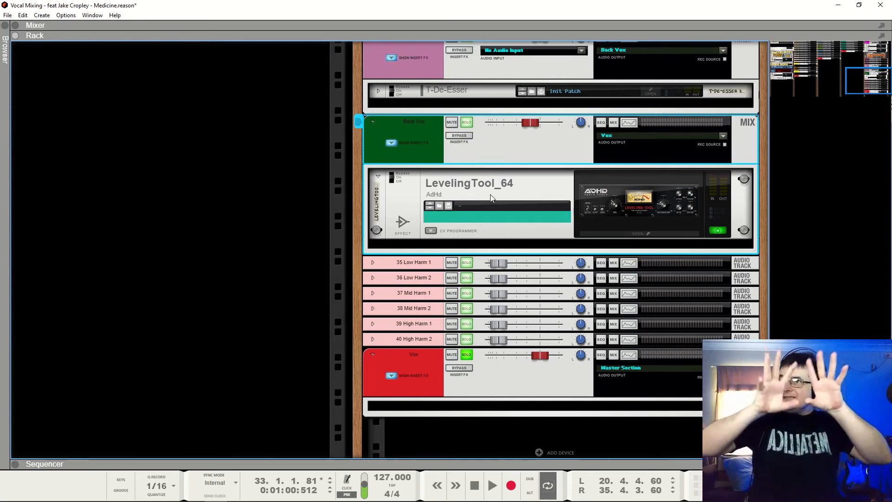
- Show the Spectrum EQ for the Back Vox bus clear of its channel and enable the high-pass filter at 73.2 Hz
key(F2)
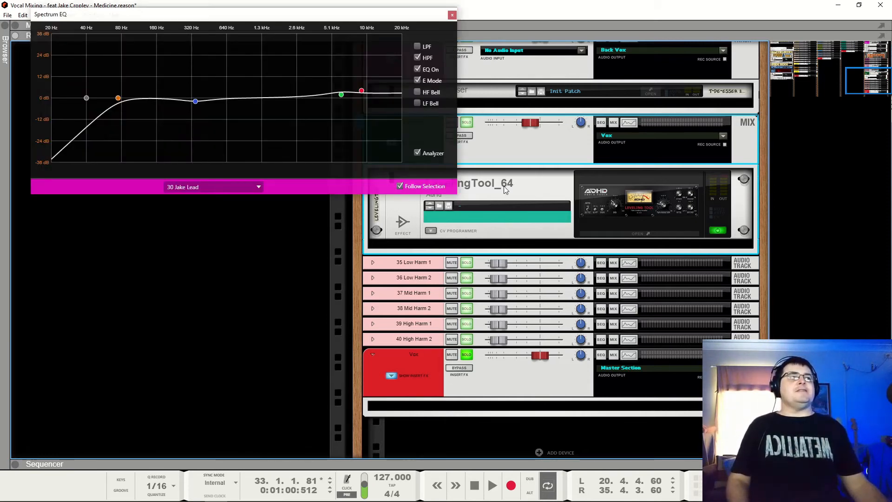
click(514, 164)
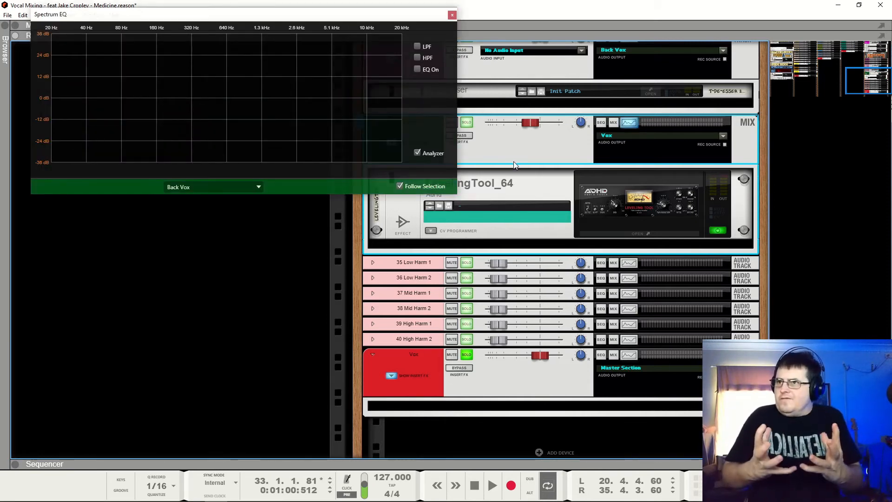
drag(346, 18, 345, 267)
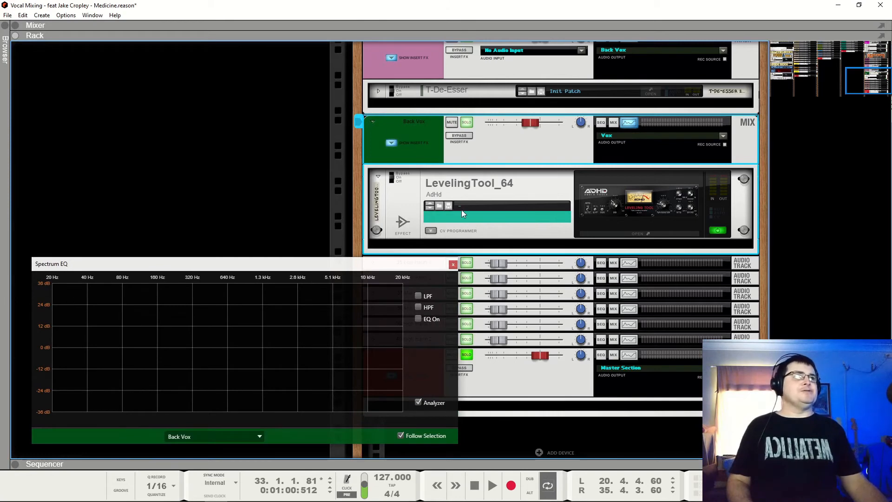
key(space)
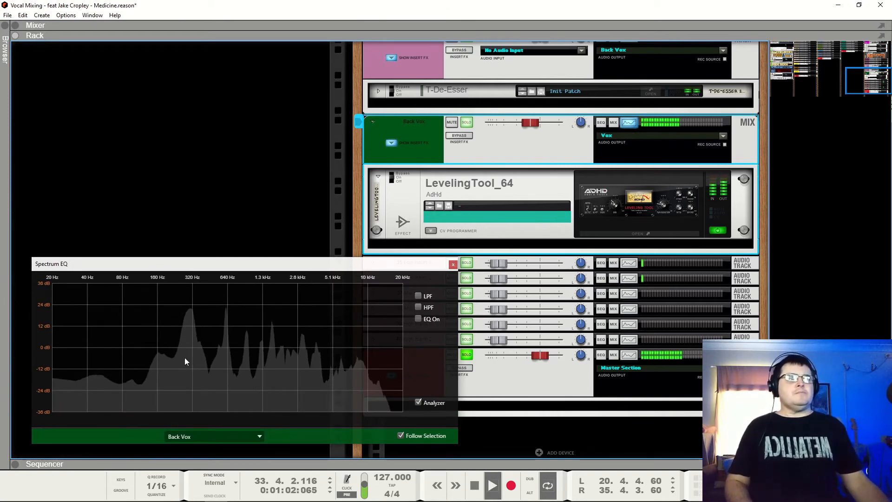
click(418, 307)
drag(165, 347, 118, 347)
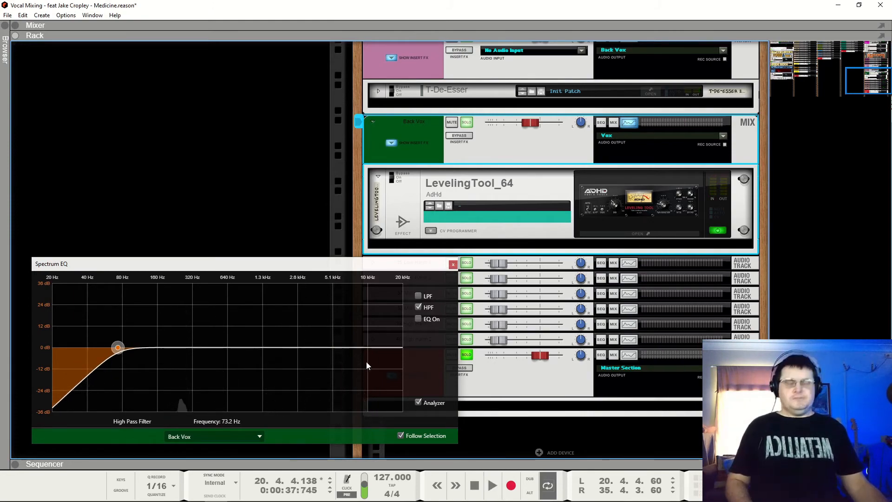
- In the mixer, turn on Insert Pre in the Back Vox signal path and return to the rack
key(F5)
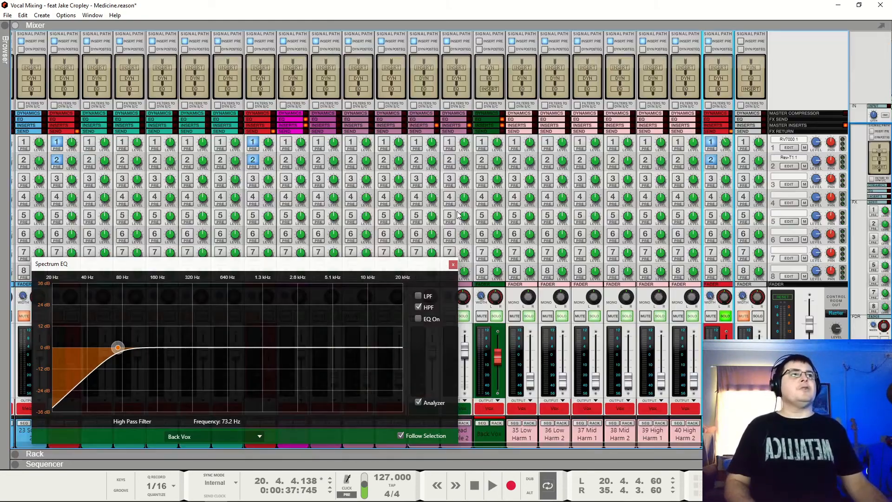
scroll(490, 225, up, 2)
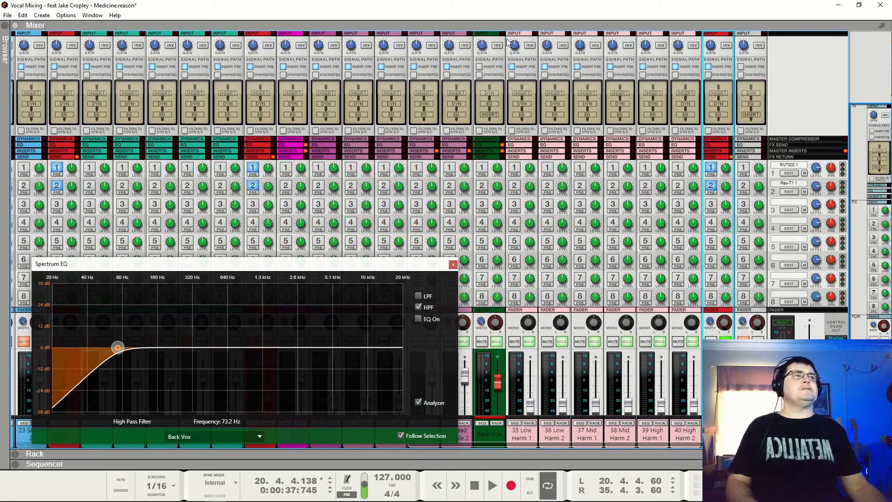
click(480, 68)
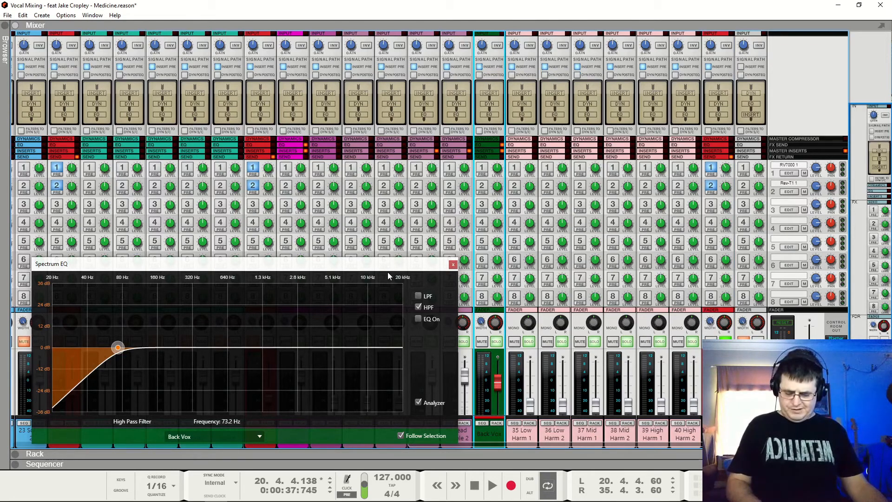
key(F6)
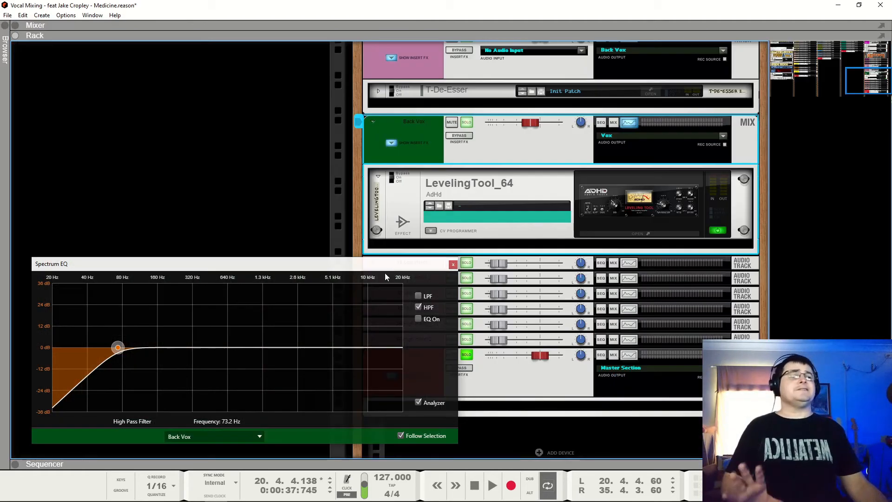
- Solo the Back Vox bus during playback and fine-tune its high-pass filter to 79.7 Hz
key(space)
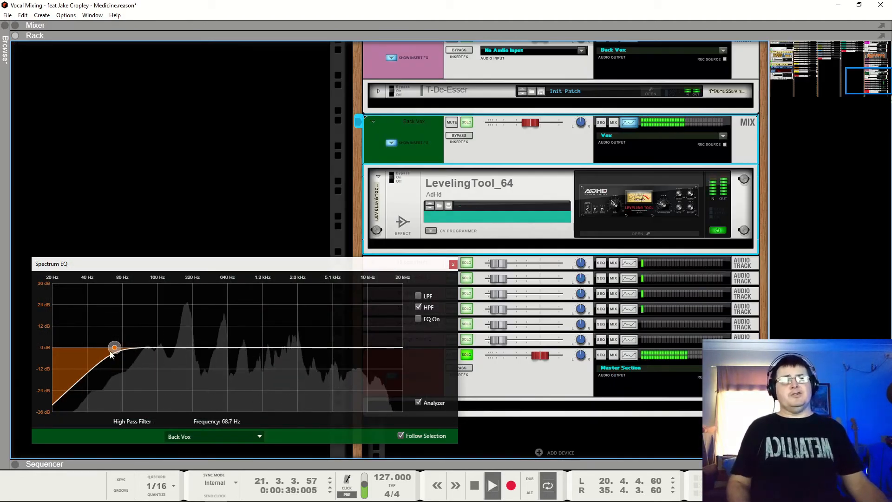
drag(117, 348, 119, 363)
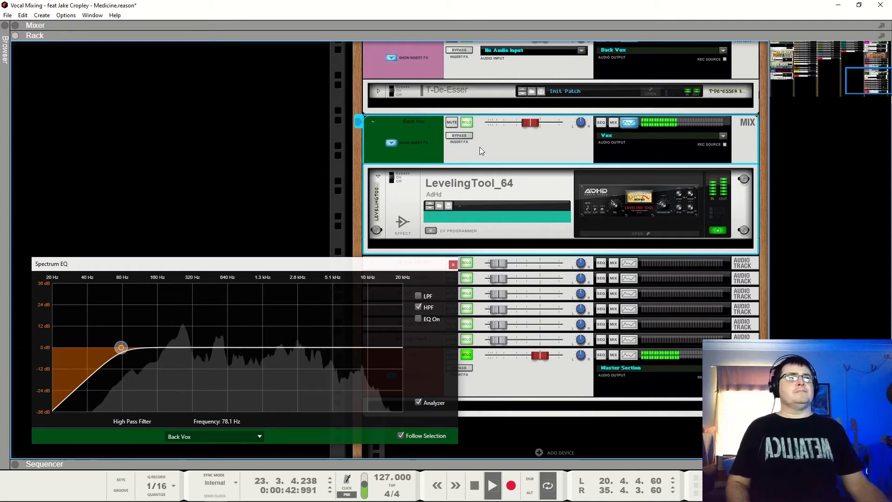
click(467, 123)
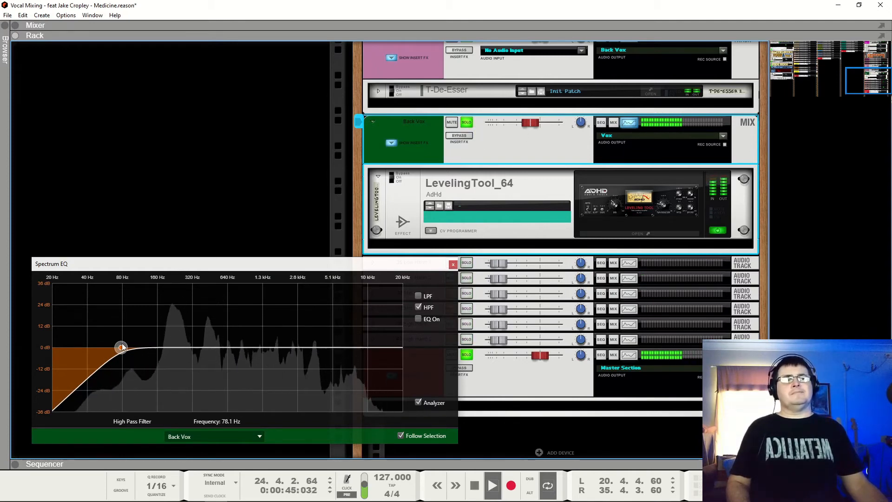
drag(121, 348, 123, 372)
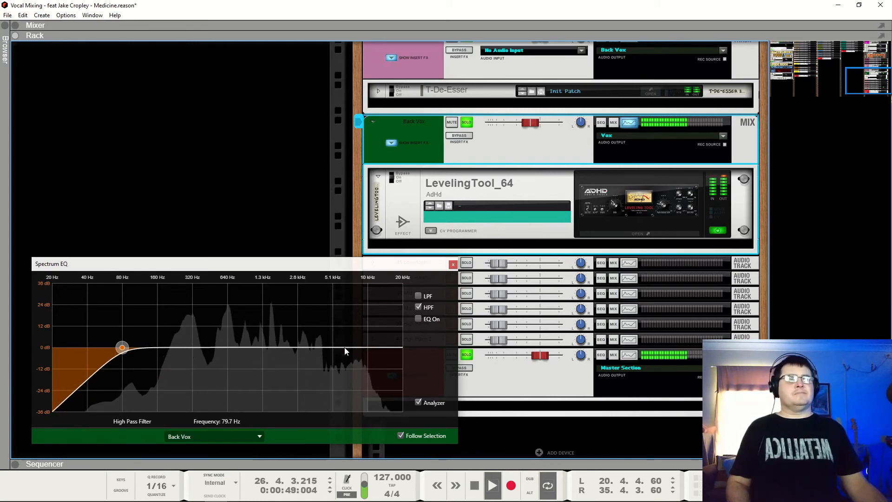
key(space)
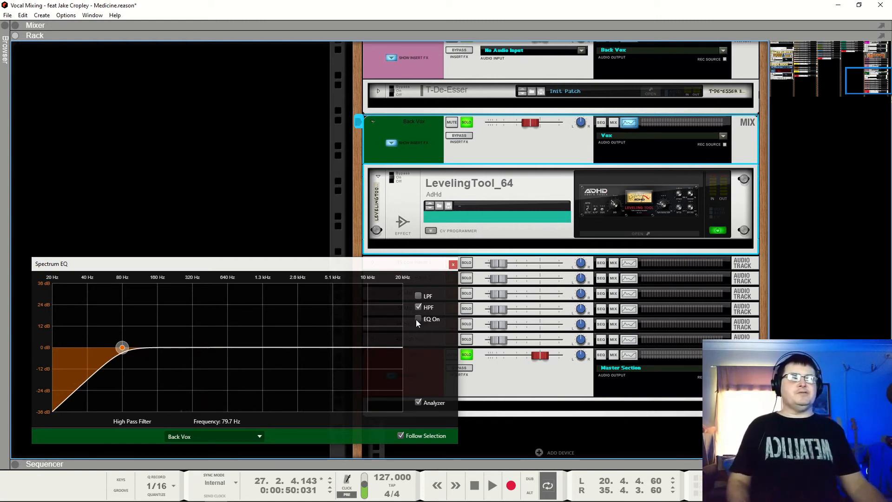
- Turn on the Back Vox channel EQ and switch it to E Mode
click(418, 319)
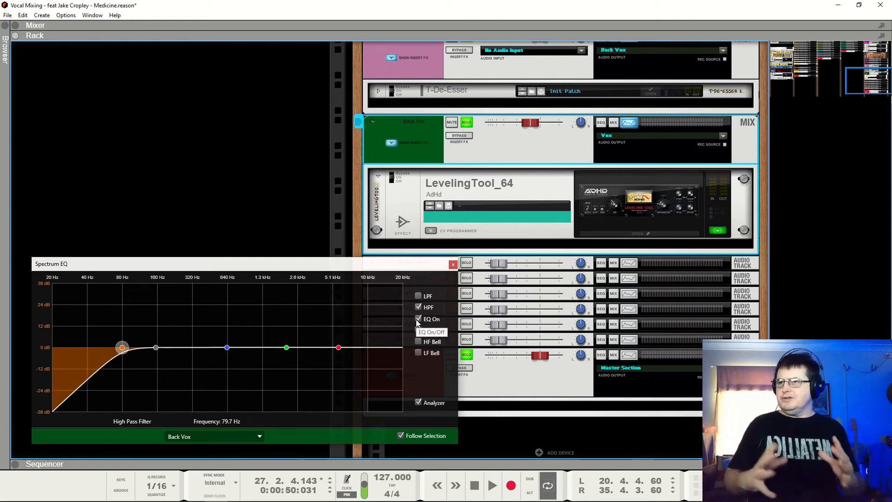
click(339, 348)
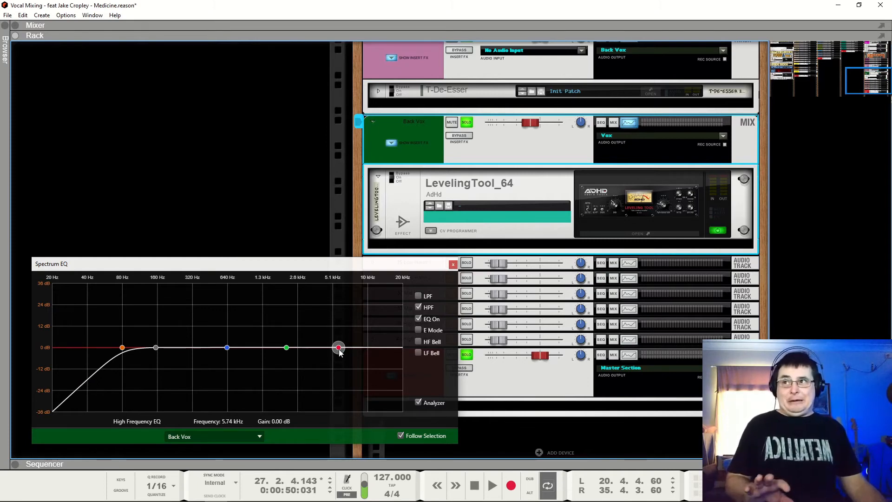
key(space)
click(287, 348)
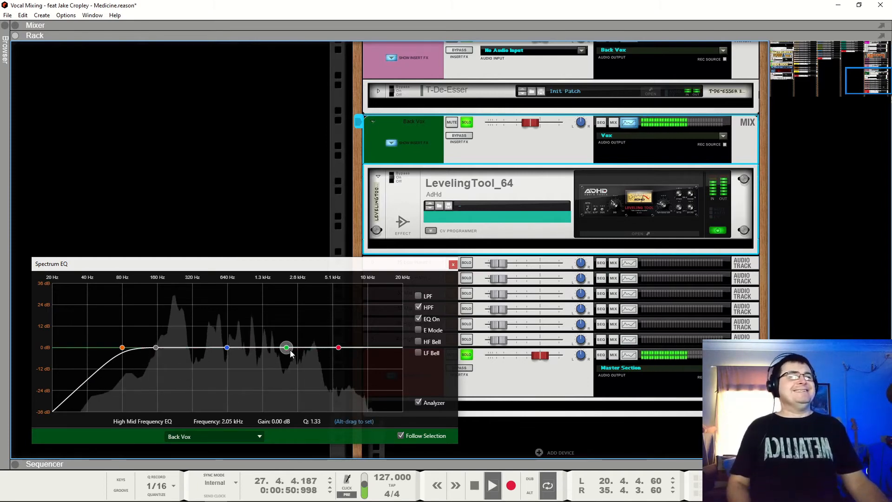
click(418, 330)
- On the Back Vox EQ, boost the high mids 1.27 dB at 1.49 kHz and cut the low mids 0.95 dB at 429.6 Hz
drag(286, 348, 326, 347)
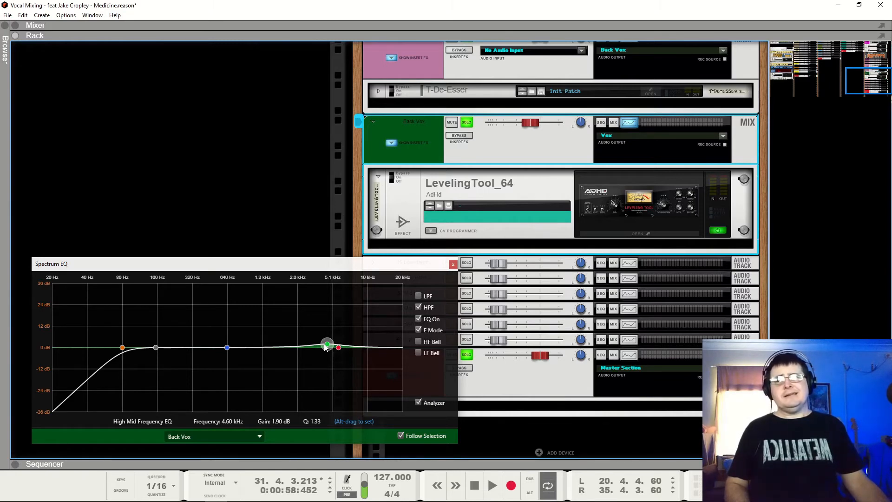
key(space)
drag(279, 347, 252, 348)
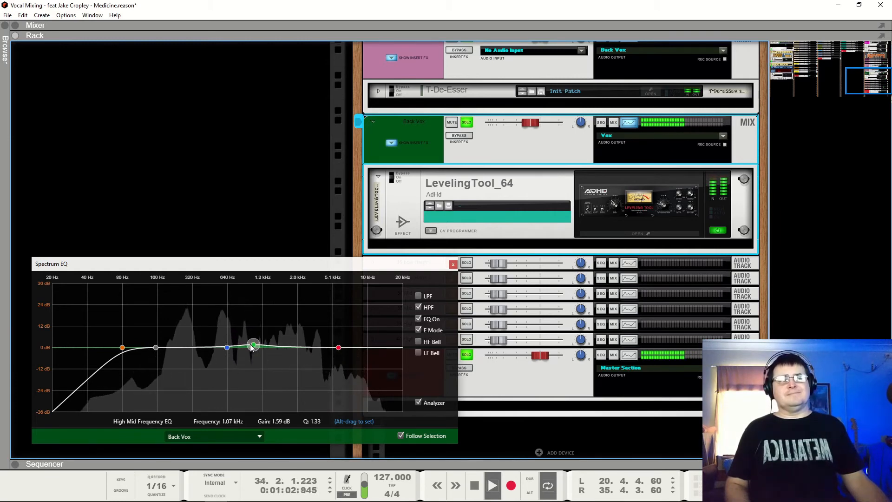
drag(252, 348, 208, 351)
click(226, 348)
key(space)
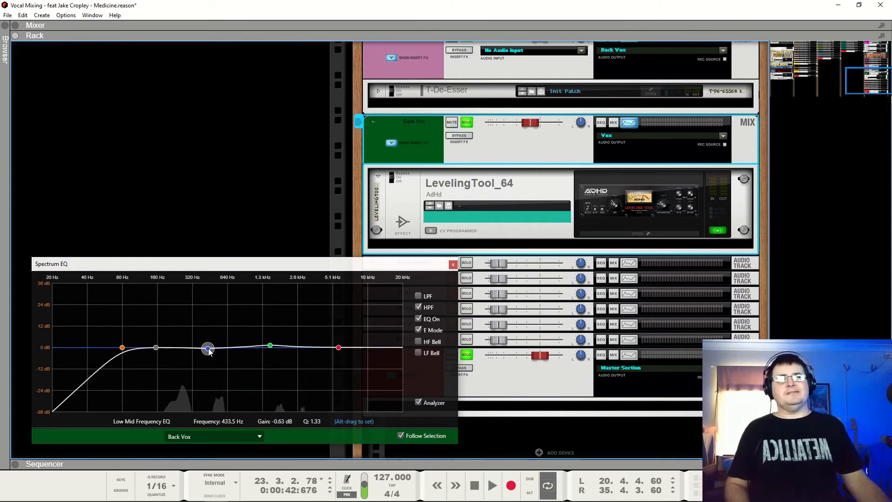
key(space)
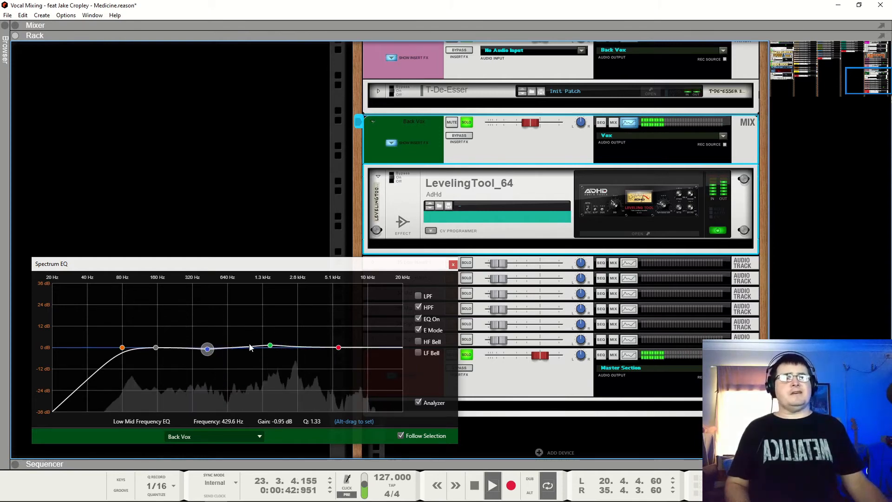
- Try a 3.17 dB boost and a 2.86 dB cut on the Back Vox high-frequency band, and reset its gain to 0 dB
click(339, 348)
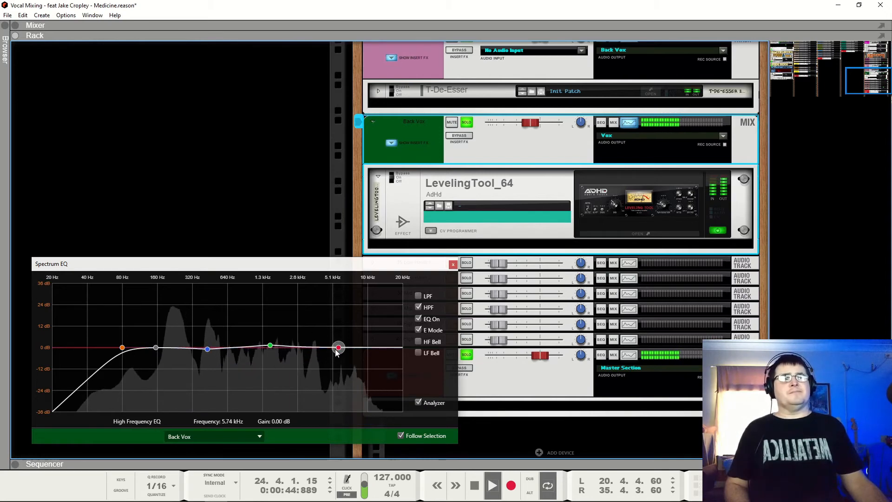
drag(340, 352, 342, 344)
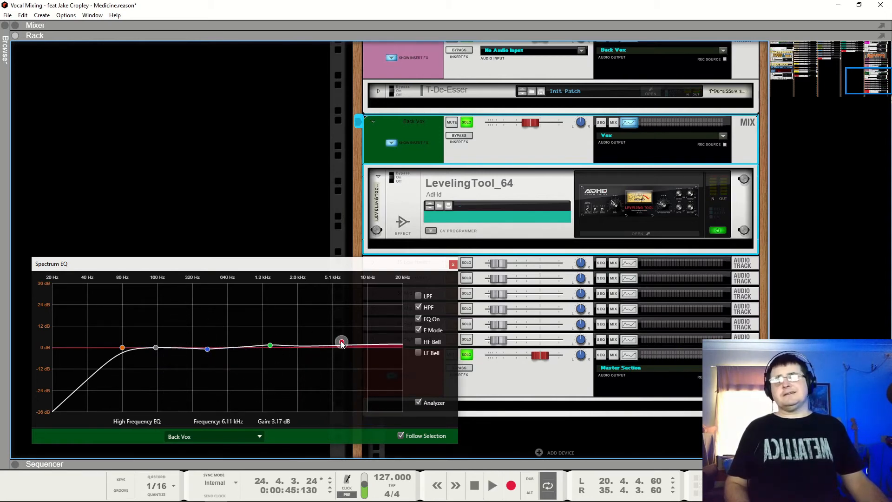
ctrl+click(342, 345)
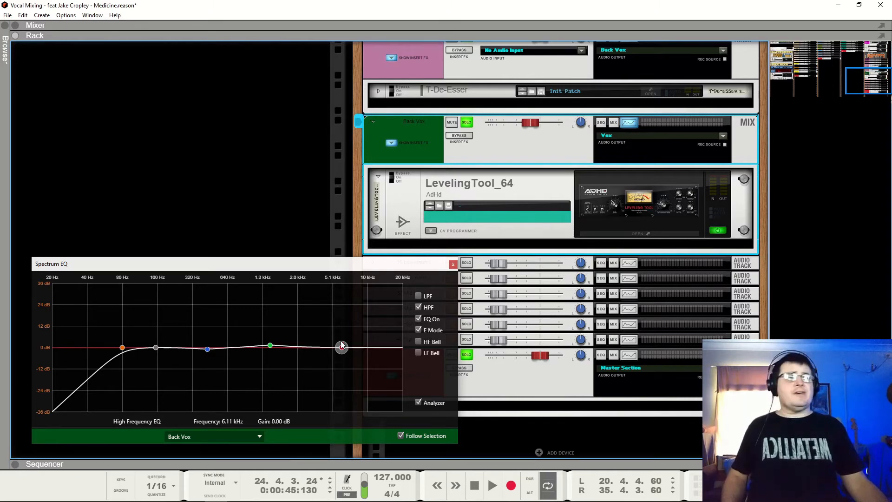
drag(341, 345, 341, 355)
key(space)
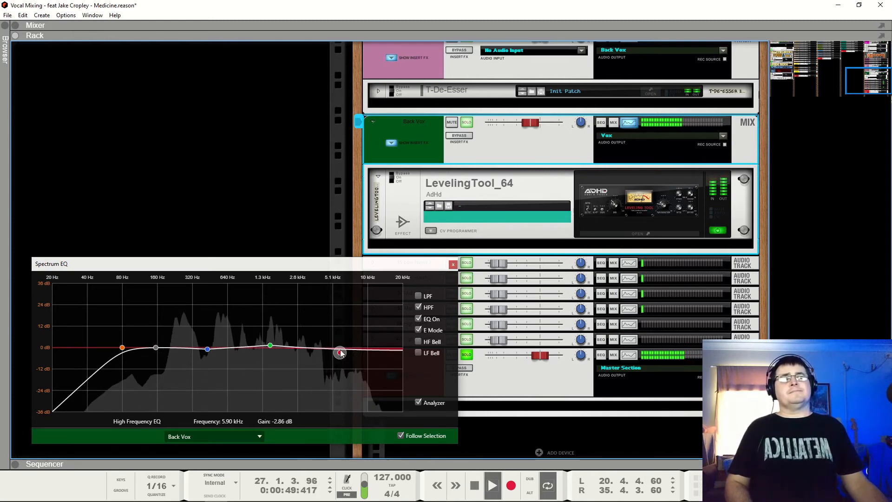
mouse_move(340, 352)
mouse_down()
mouse_move(341, 337)
mouse_move(343, 352)
mouse_up()
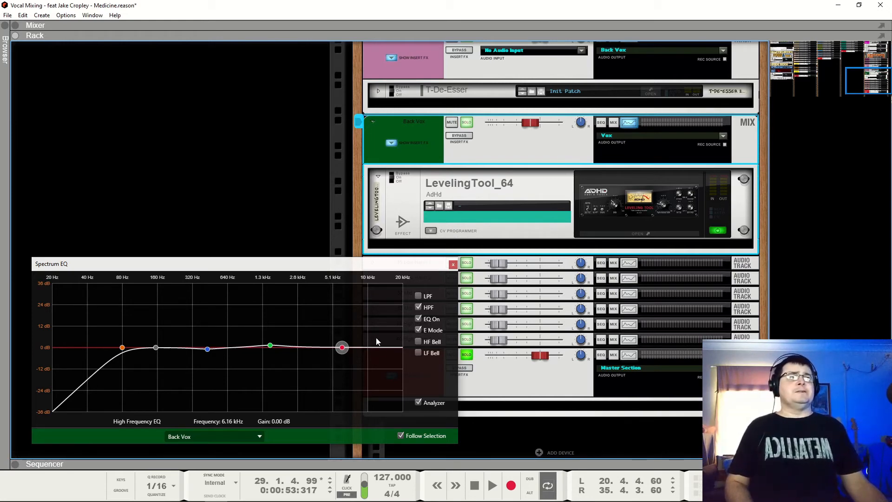
- Compare the Back Vox bus with its channel EQ off and on during playback
key(space)
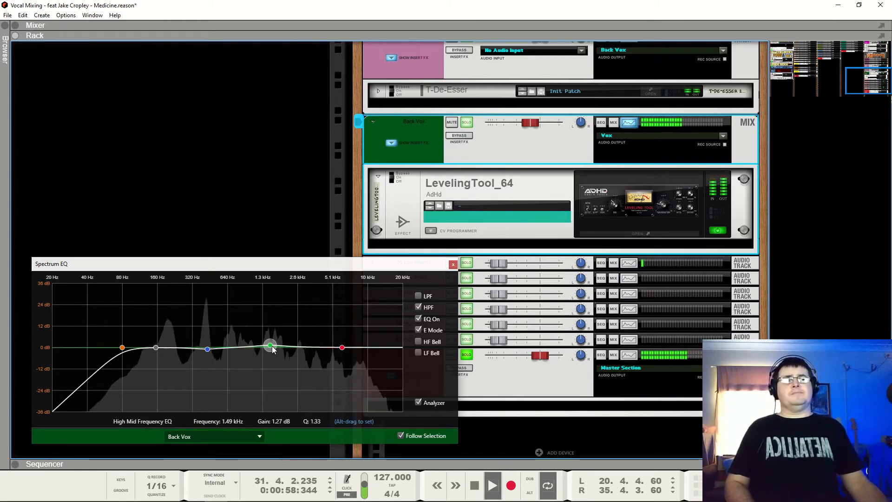
click(417, 320)
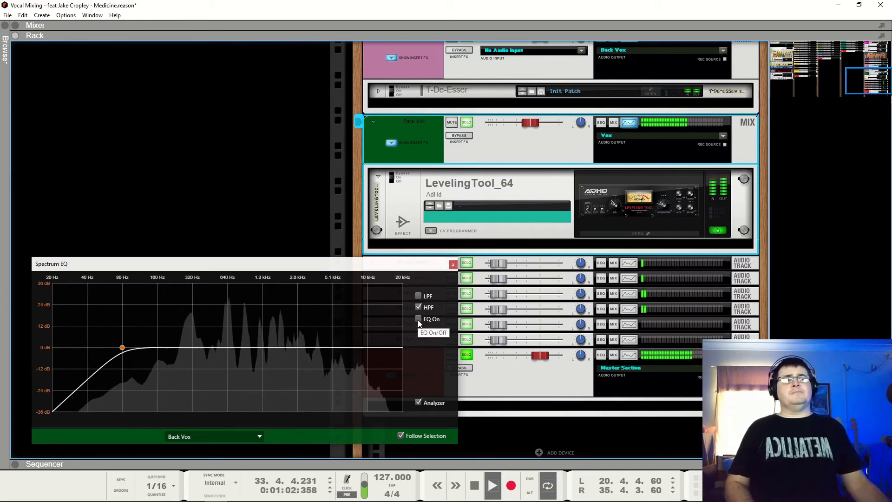
click(419, 320)
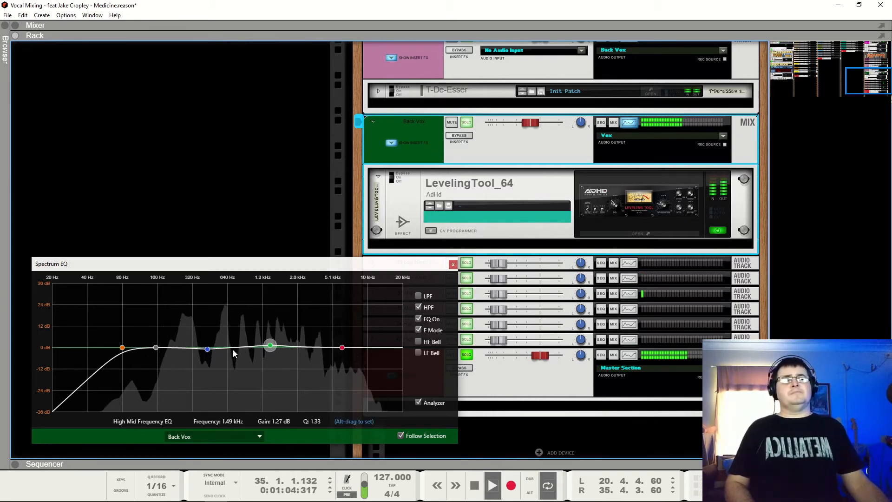
- Raise the low-mid band's frequency slightly, set the high-mid band to -1.59 dB at 1.74 kHz, and save the song
drag(207, 349, 215, 350)
mouse_move(271, 346)
mouse_down()
mouse_move(257, 348)
mouse_move(285, 347)
mouse_move(265, 348)
mouse_move(279, 352)
mouse_up()
key(space)
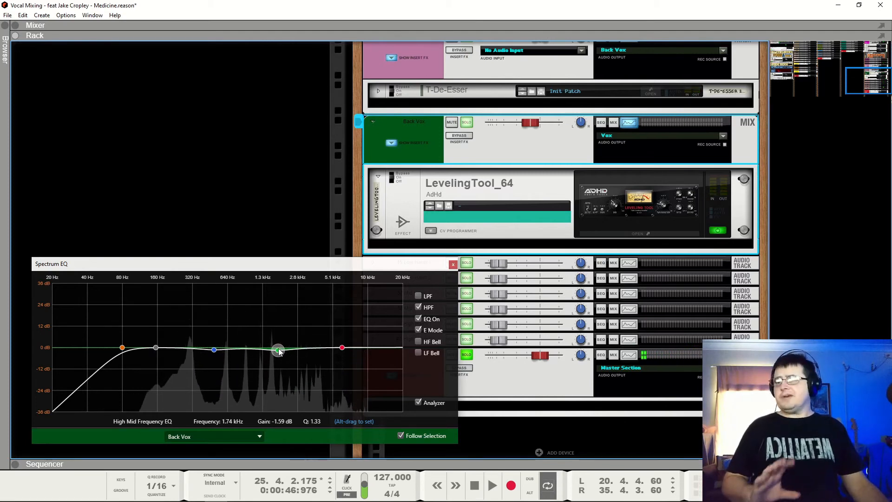
key(ctrl+s)
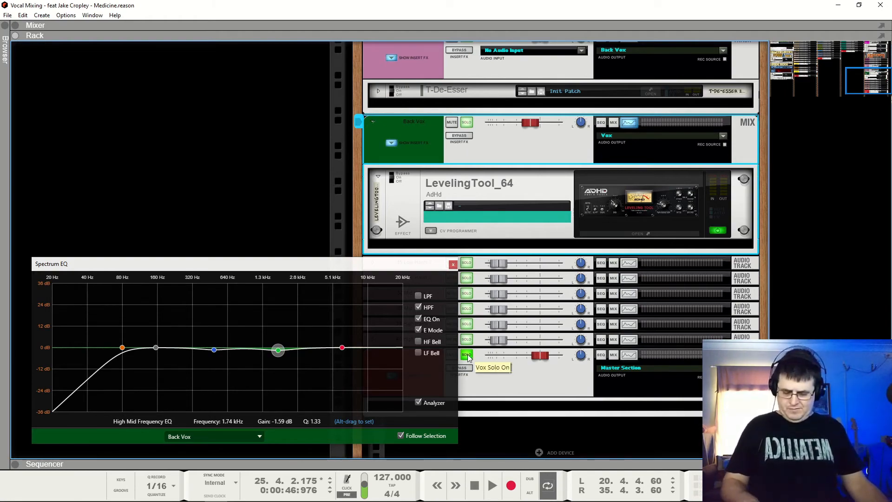
- Clear all solos in the mixer, start playback of the full mix, and close the Spectrum EQ
key(F5)
click(836, 395)
key(space)
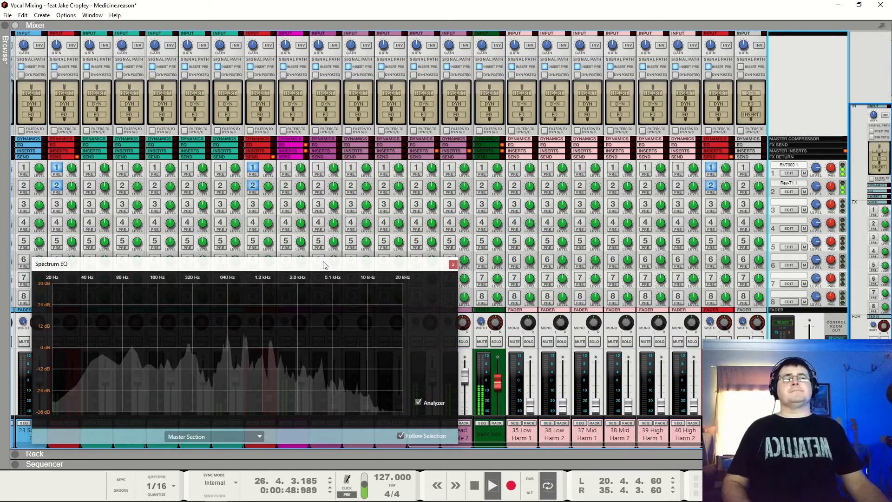
click(453, 265)
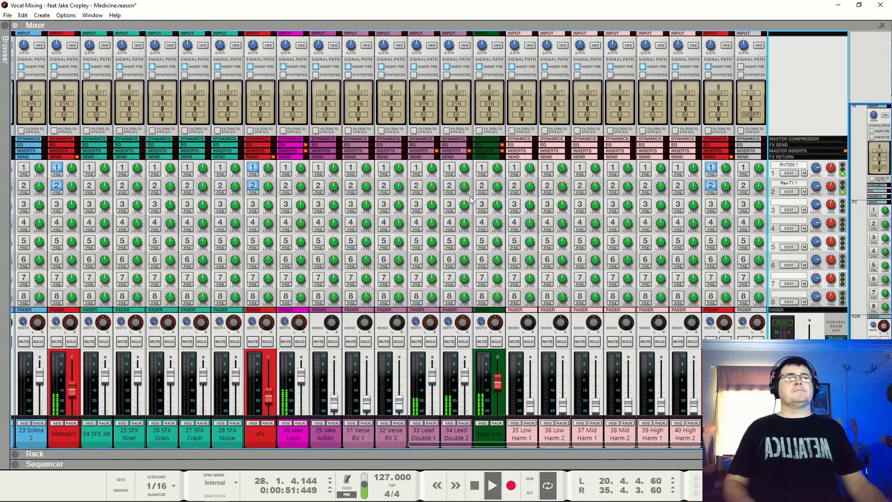
- Compare the full mix with the Back Vox bus muted and unmuted
click(483, 343)
click(483, 342)
key(space)
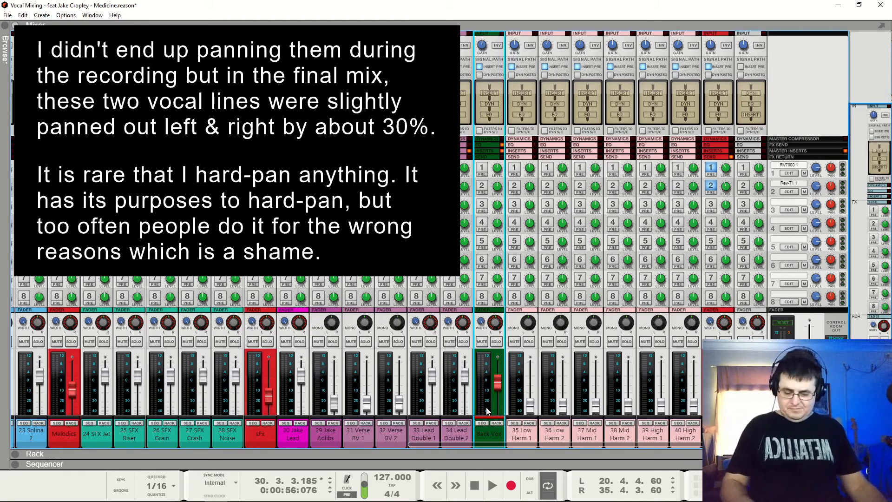
- Return to the rack and add The Echo to the Back Vox channel's insert effects after LevelingTool_64
key(F6)
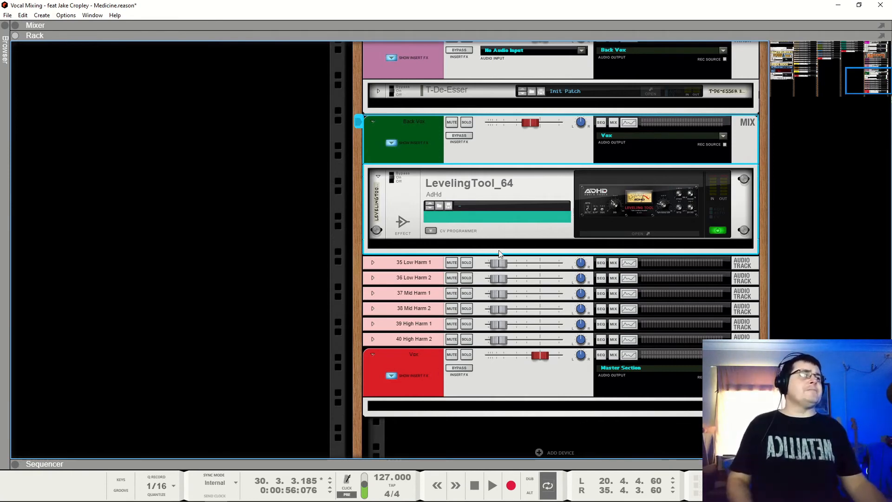
key(space)
right_click(475, 181)
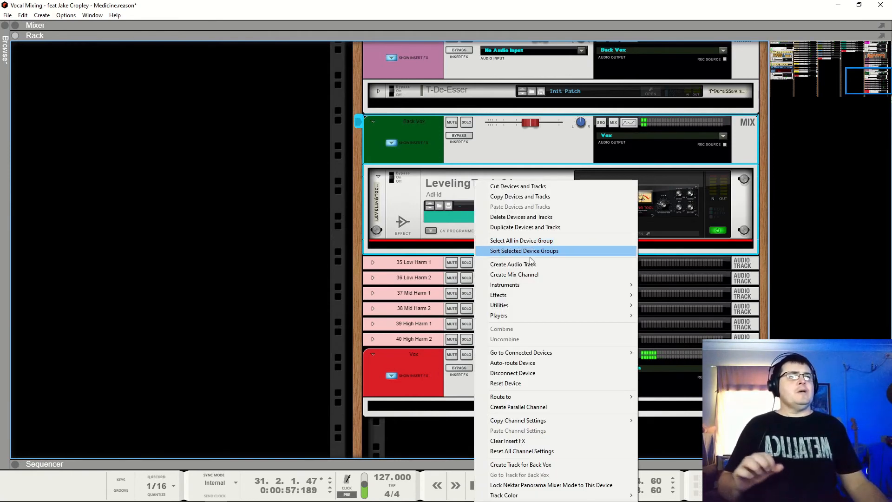
mouse_move(592, 297)
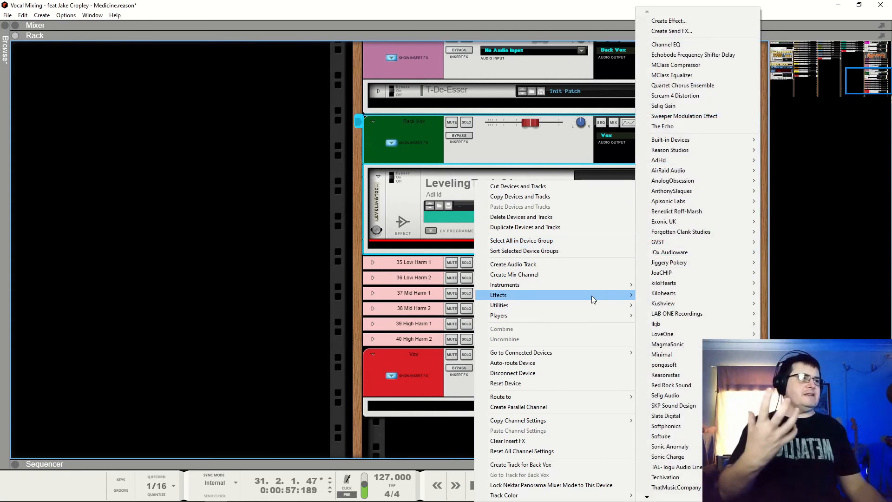
click(696, 126)
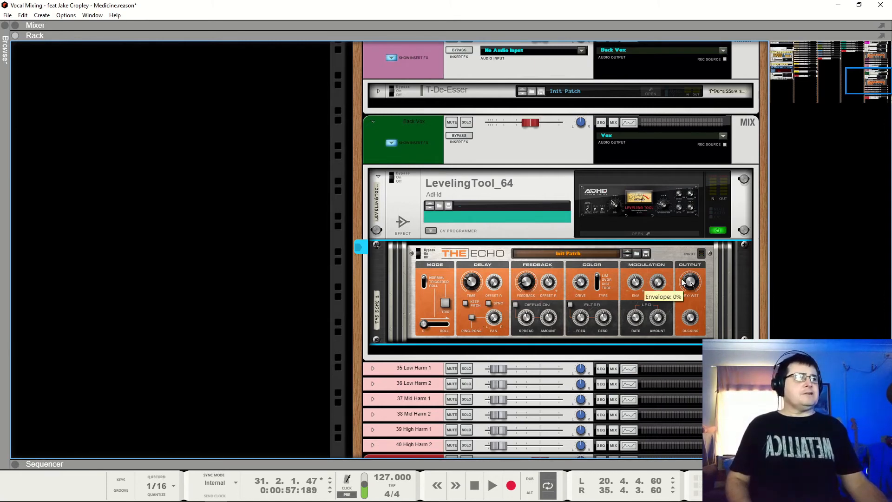
- Solo the Back Vox bus, check the delay time on the lead vocal's Echo, and adjust the Back Vox Echo's delay time
click(467, 123)
key(space)
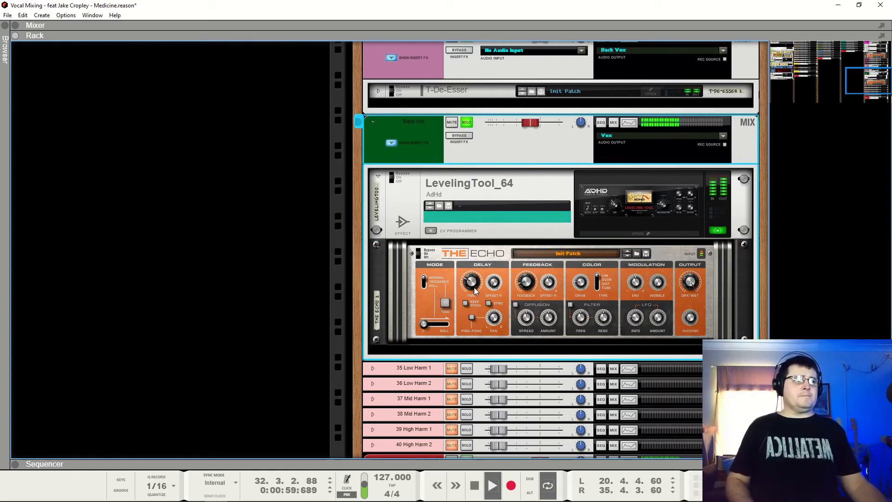
scroll(473, 289, up, 10)
click(472, 188)
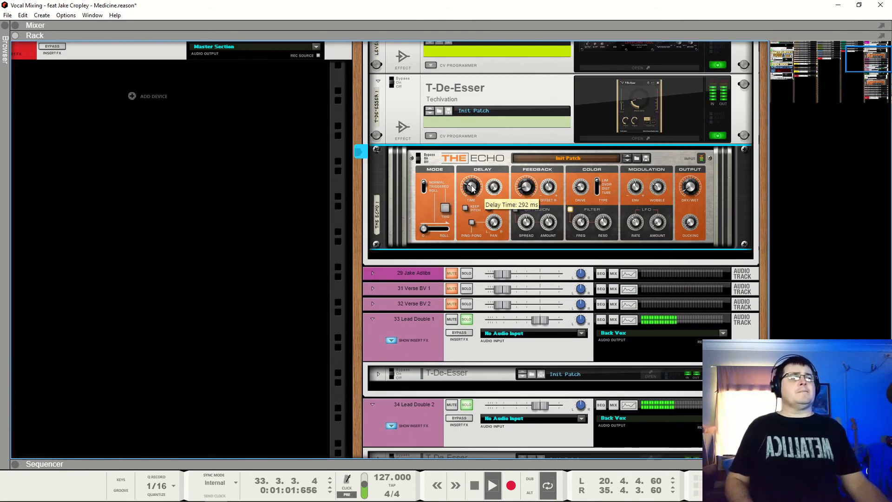
scroll(472, 188, down, 10)
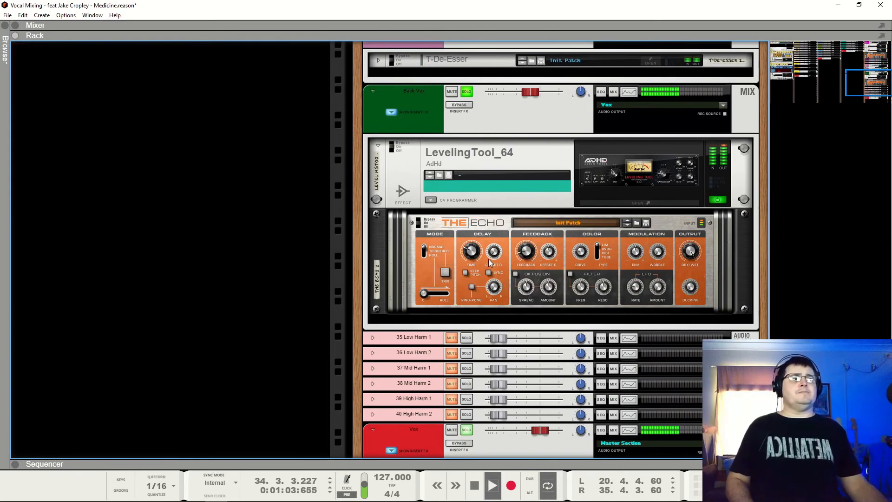
click(472, 257)
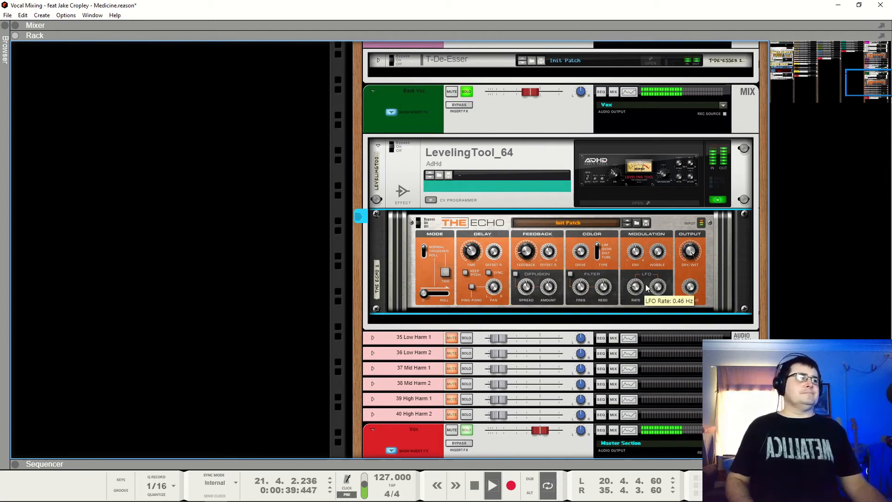
- Adjust the Back Vox Echo's LFO amount and delay time, set feedback to 22%, and turn on diffusion during playback
drag(660, 287, 641, 258)
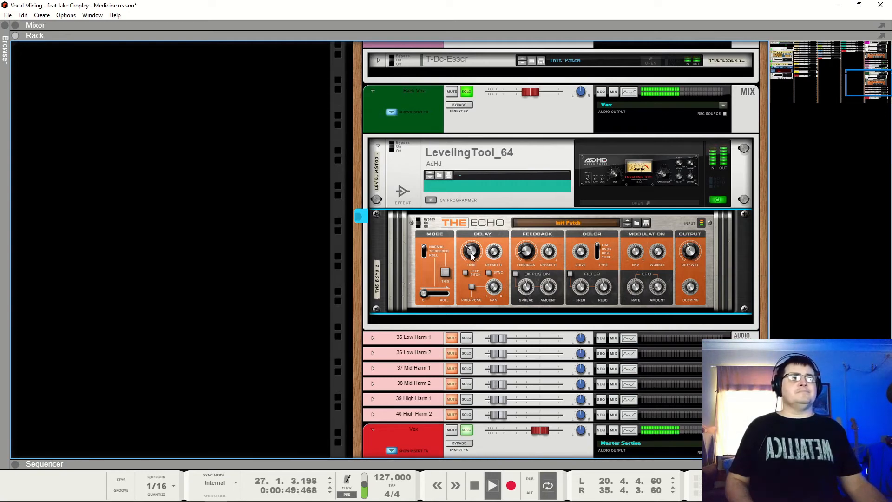
mouse_move(475, 249)
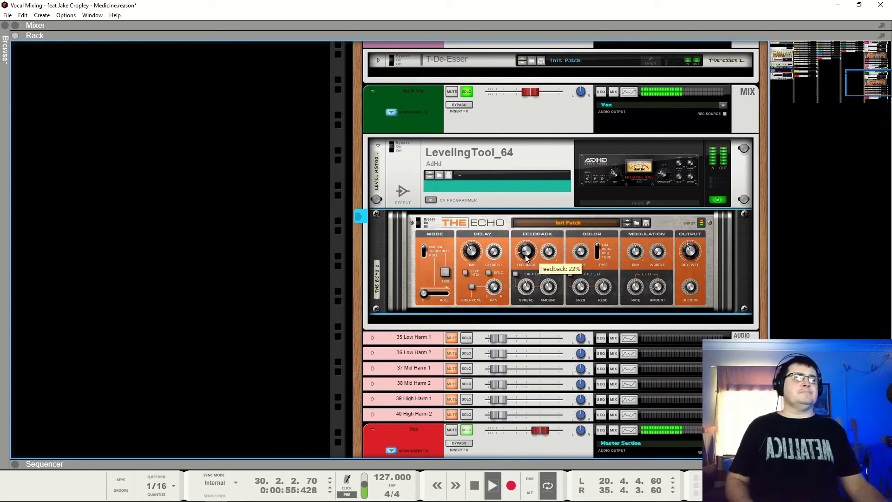
key(space)
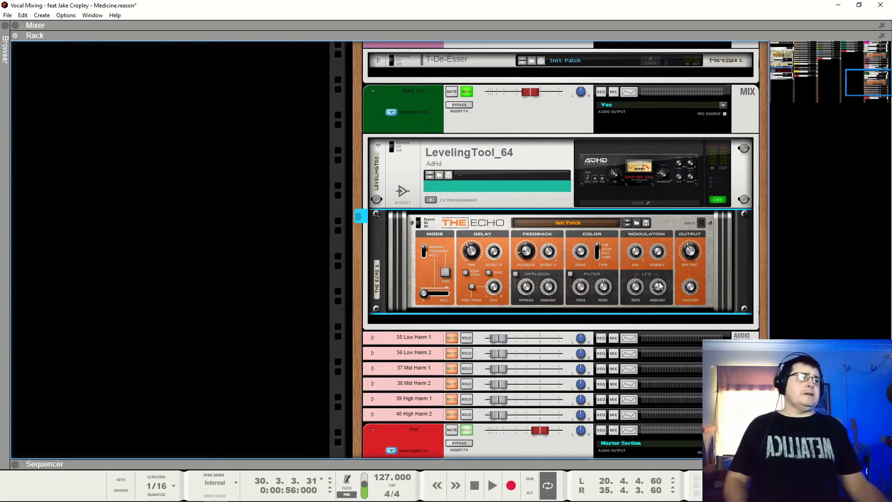
key(space)
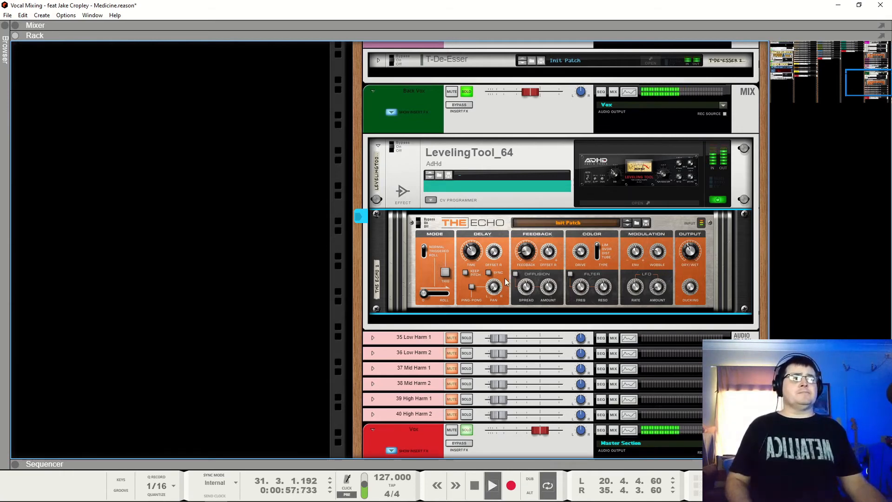
click(515, 273)
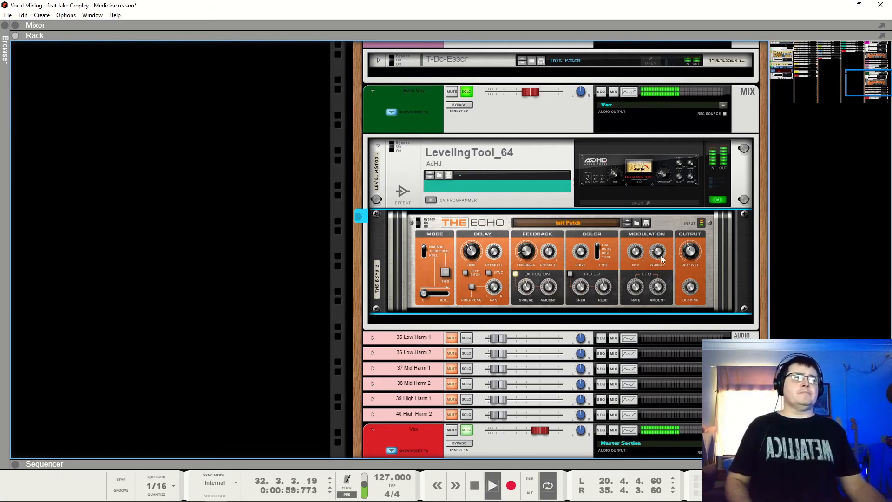
key(space)
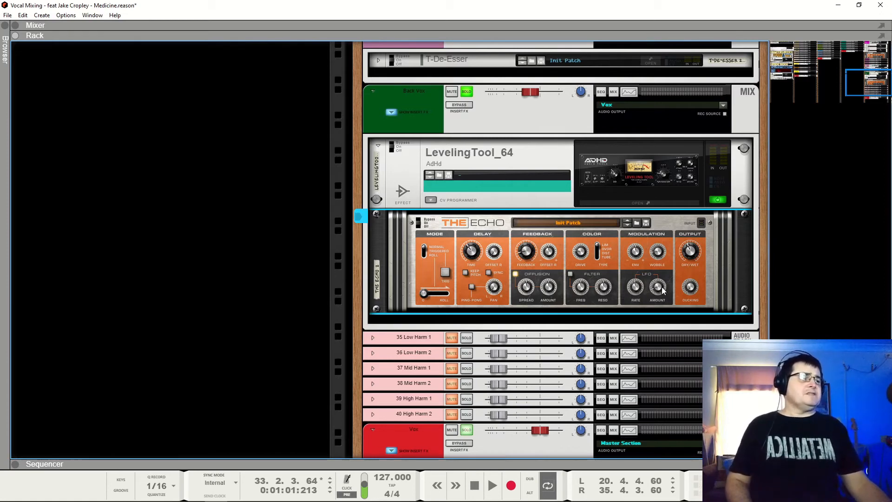
- Turn on the Back Vox Echo's filter and set its frequency to 767.3 Hz while auditioning the soloed bus
key(space)
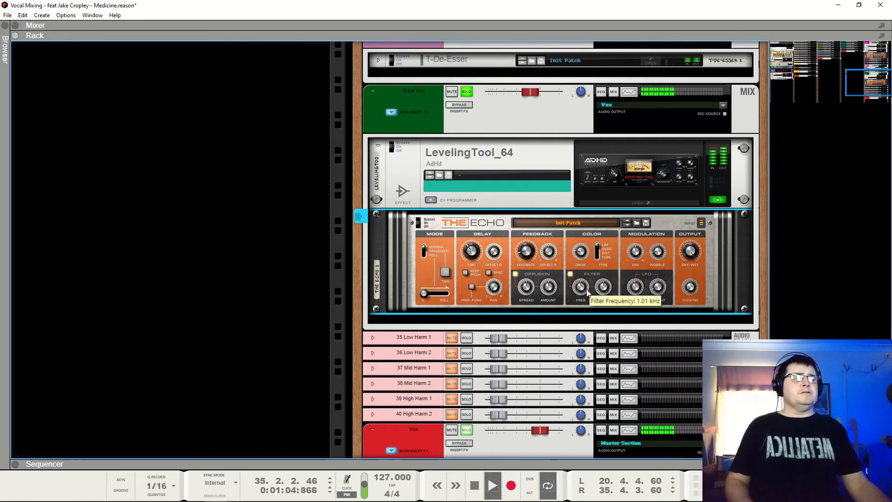
key(space)
key(space)
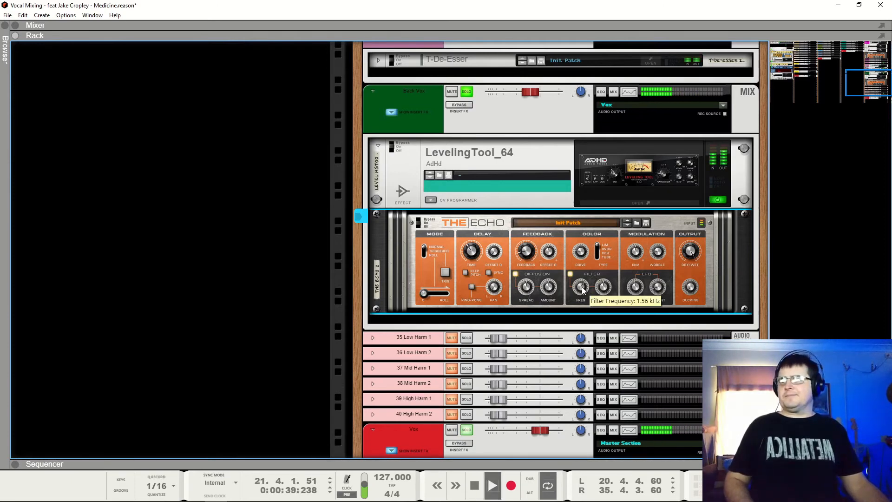
key(space)
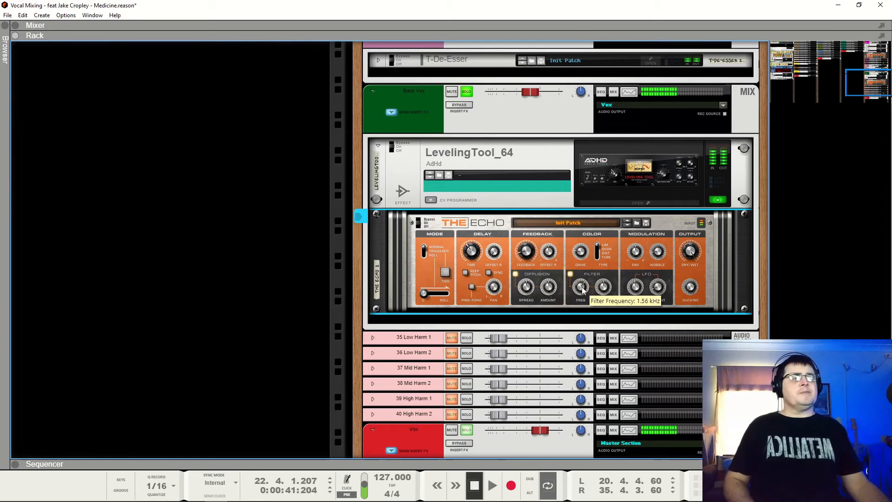
scroll(582, 288, down, 5)
key(space)
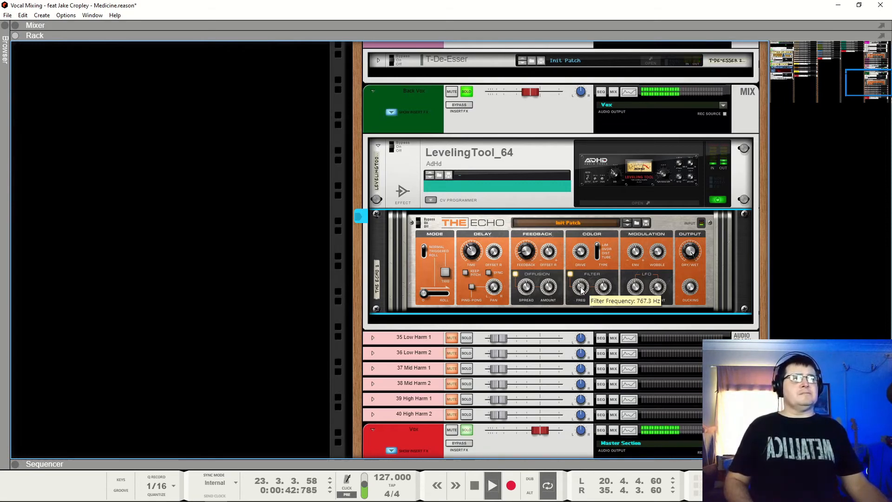
- Set the Back Vox Echo's filter frequency to 1.12 kHz and adjust its dry/wet balance during playback
key(space)
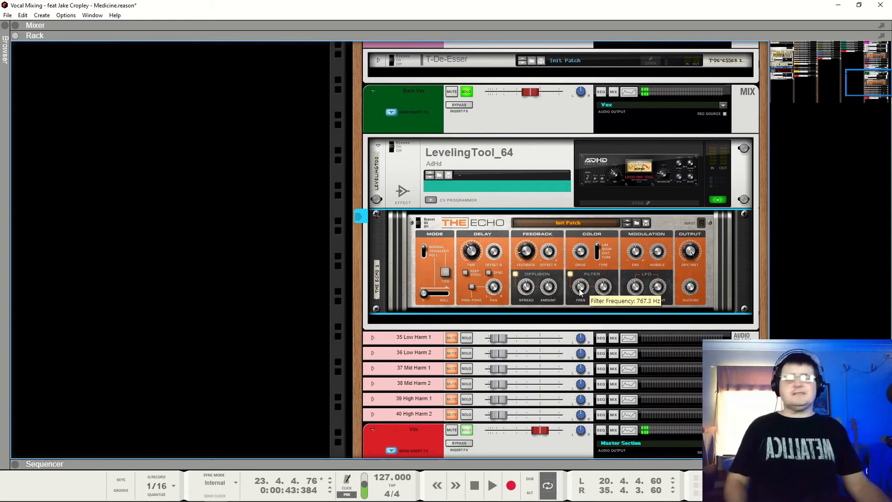
scroll(582, 288, down, 2)
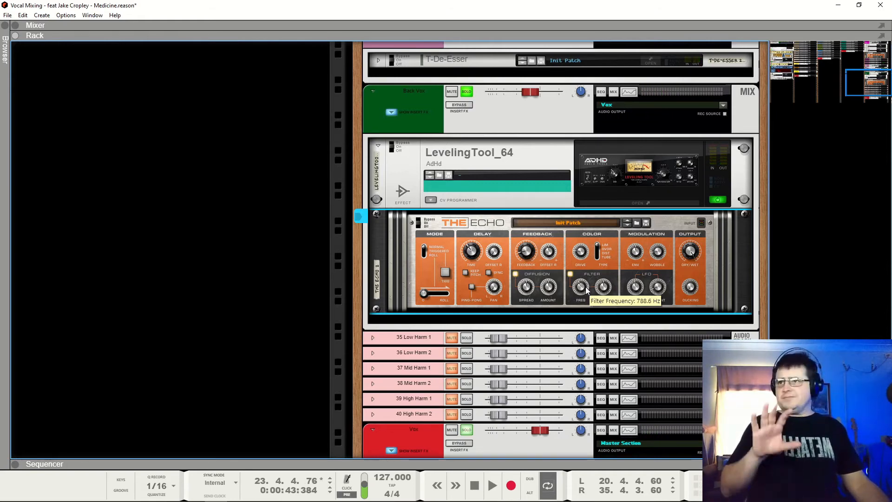
drag(586, 287, 590, 274)
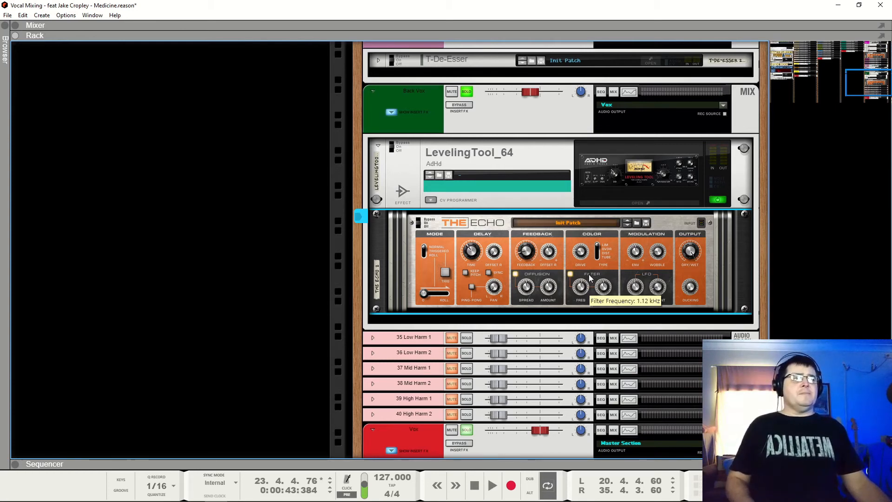
mouse_move(586, 292)
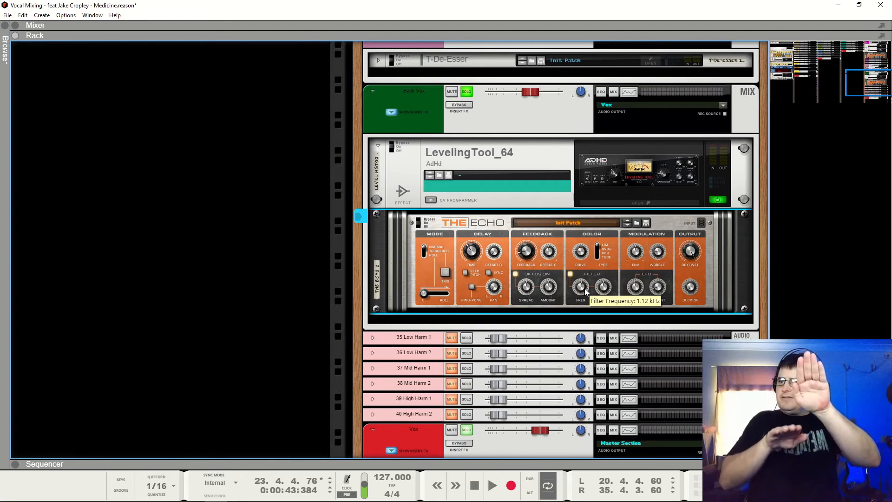
key(space)
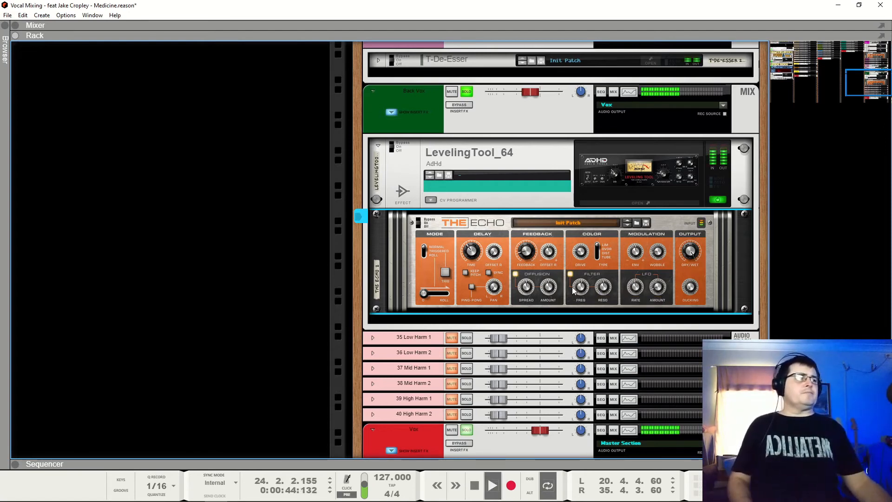
mouse_move(693, 255)
drag(692, 253, 692, 282)
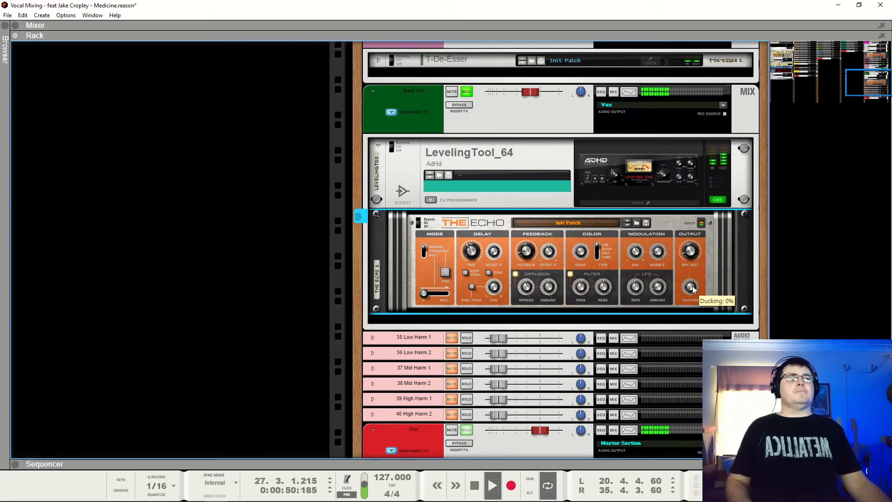
- Unsolo the Back Vox bus and set its level to -3.57 dB, checking it in the mix by toggling its mute
click(469, 92)
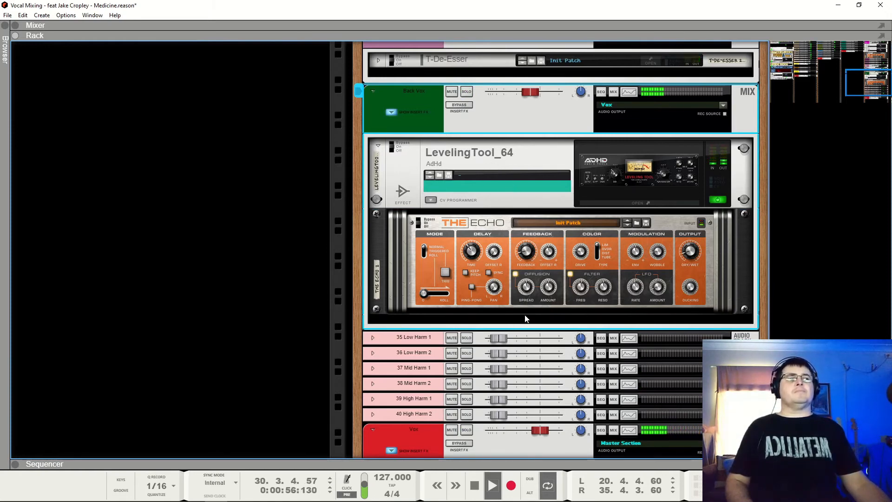
drag(531, 95, 536, 96)
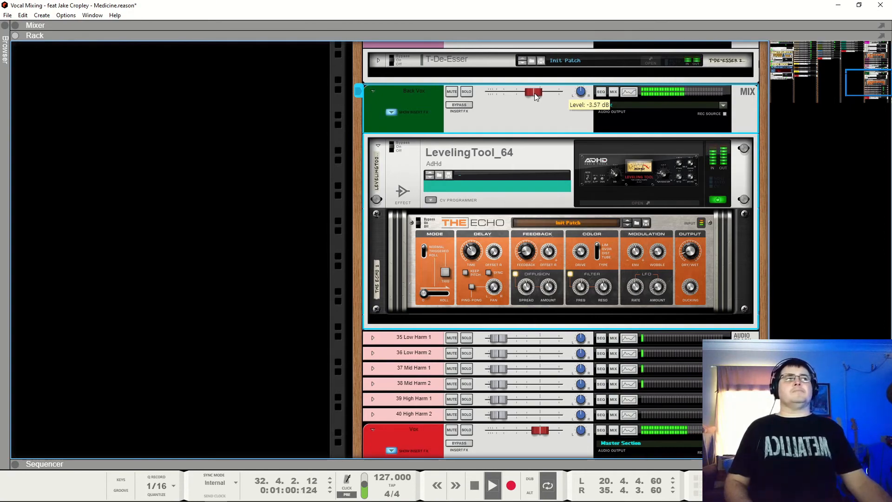
scroll(514, 171, up, 2)
click(454, 187)
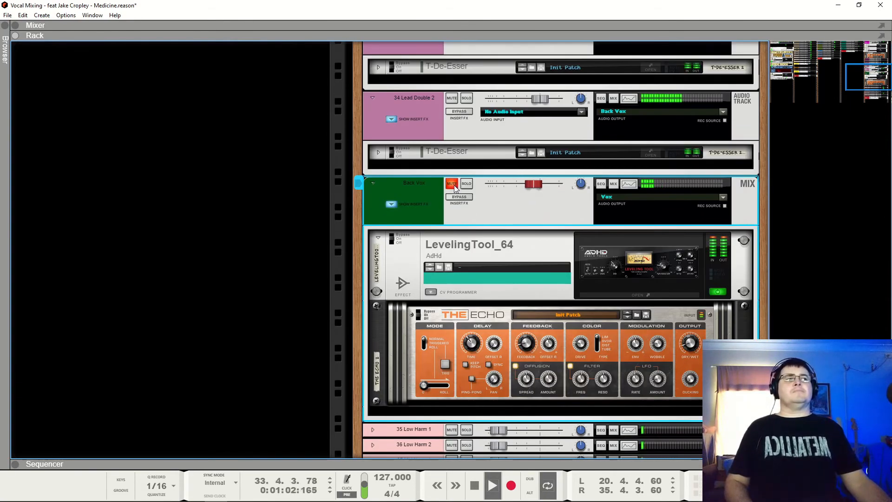
click(455, 188)
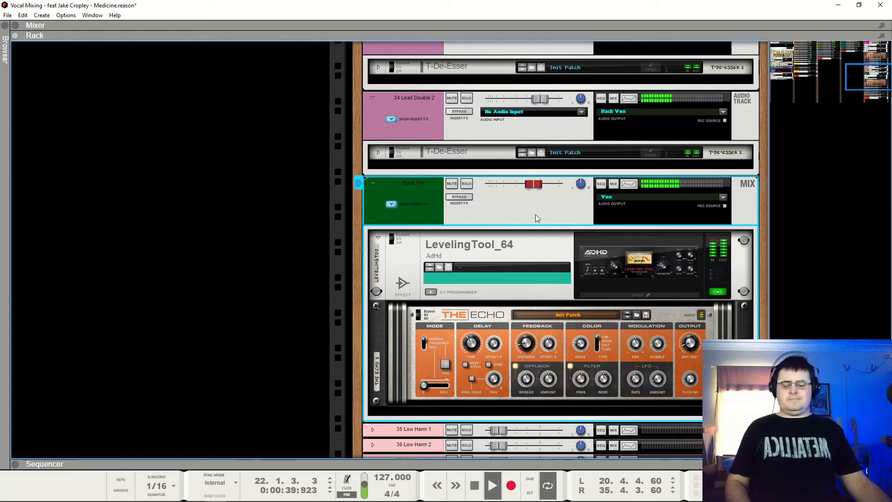
- Show the mixer and compare the mix with the Back Vox bus muted and unmuted, then stop playback
key(F5)
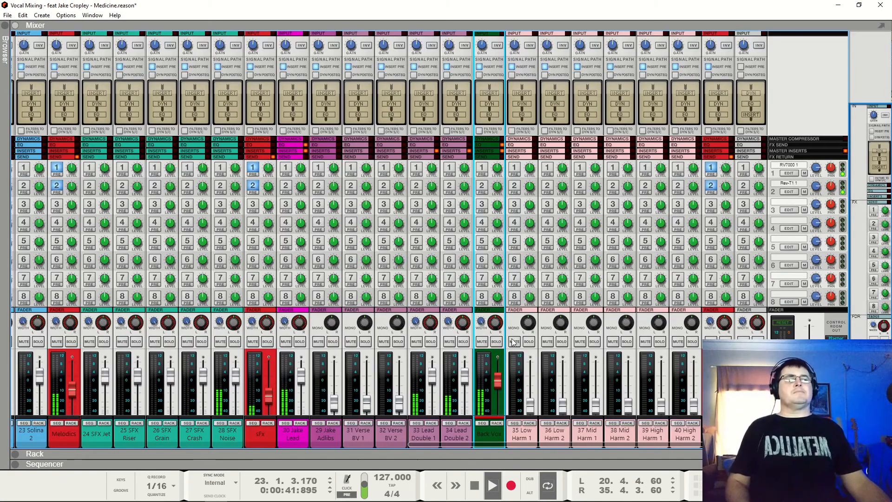
click(482, 343)
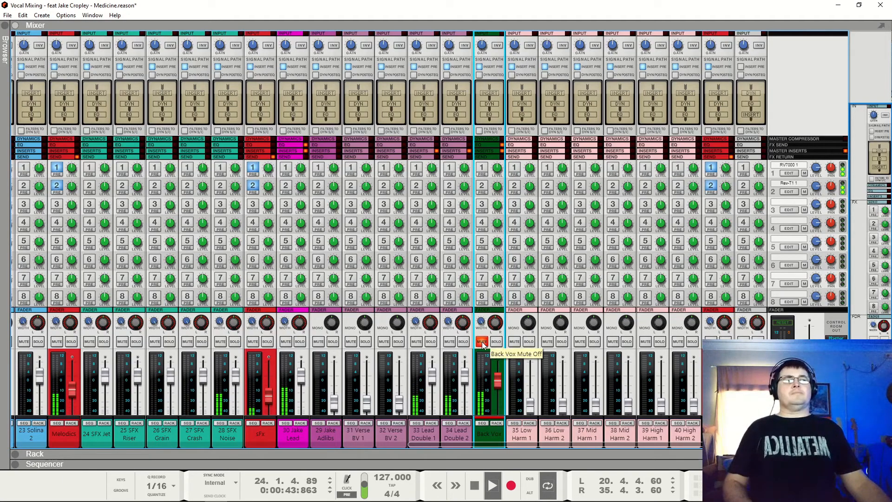
click(483, 342)
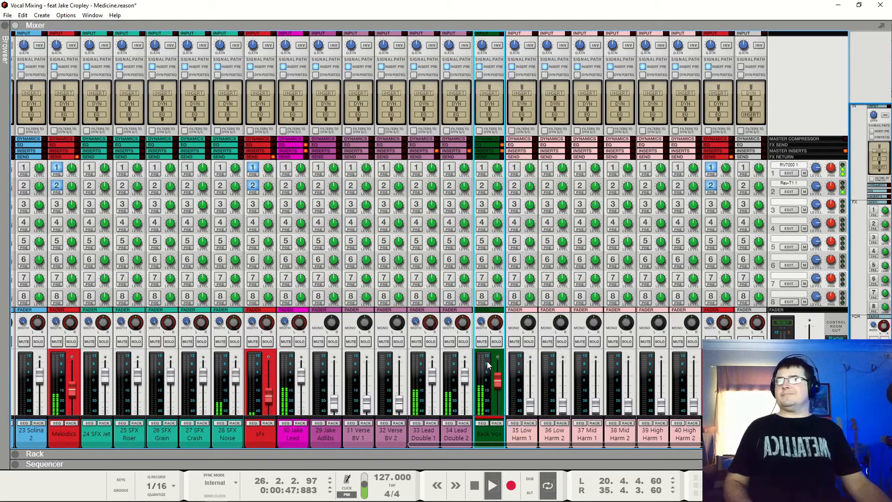
key(space)
- Open the sequencer below the mixer, play from around bar 15, and compare the chorus with Back Vox muted and unmuted
drag(343, 465, 356, 357)
click(257, 396)
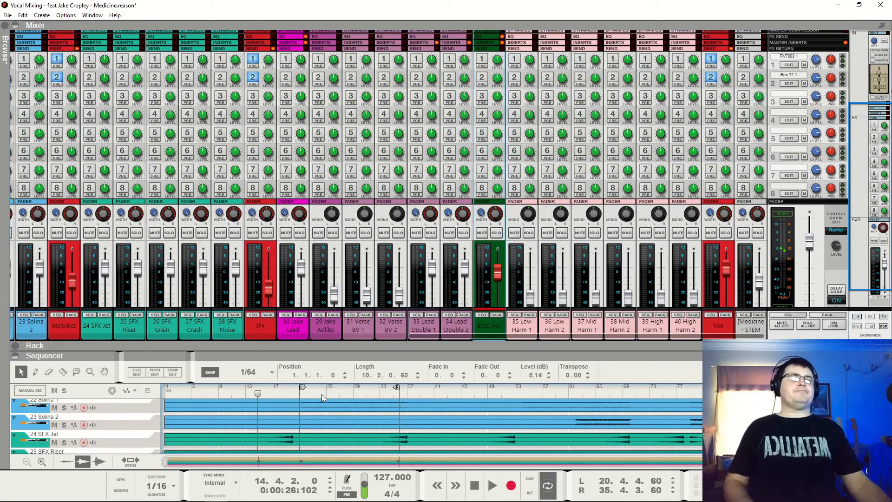
key(space)
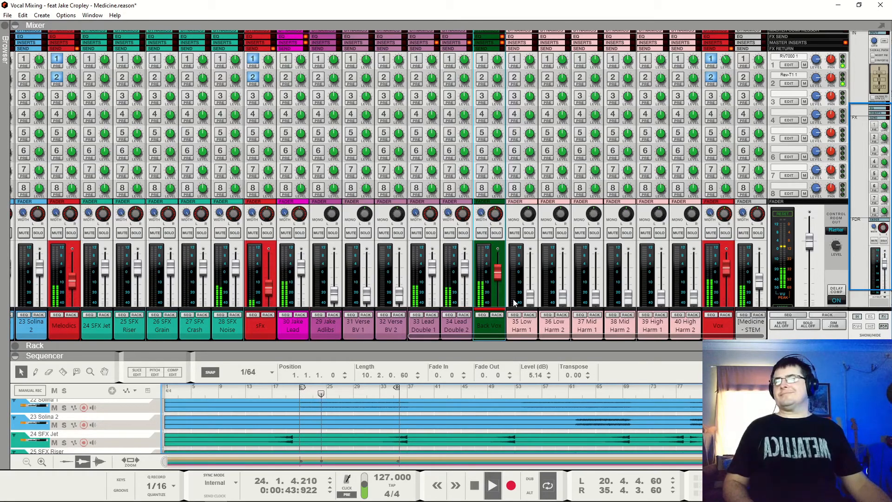
click(482, 239)
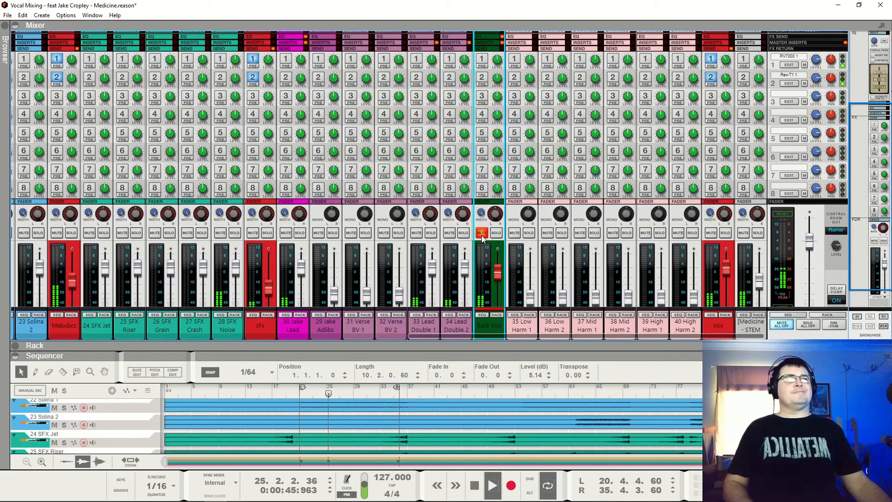
key(space)
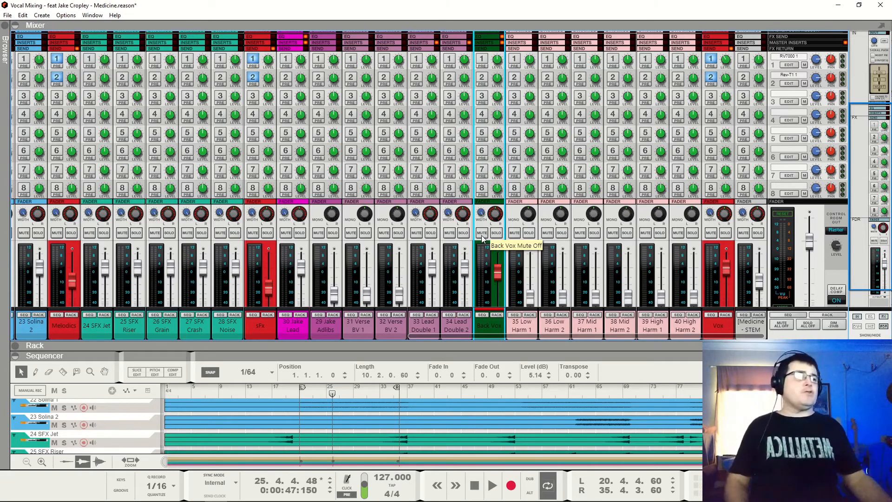
- Audition the mix from around bars 53 and 78, comparing the last section with the Back Vox bus muted and unmuted
scroll(555, 423, down, 5)
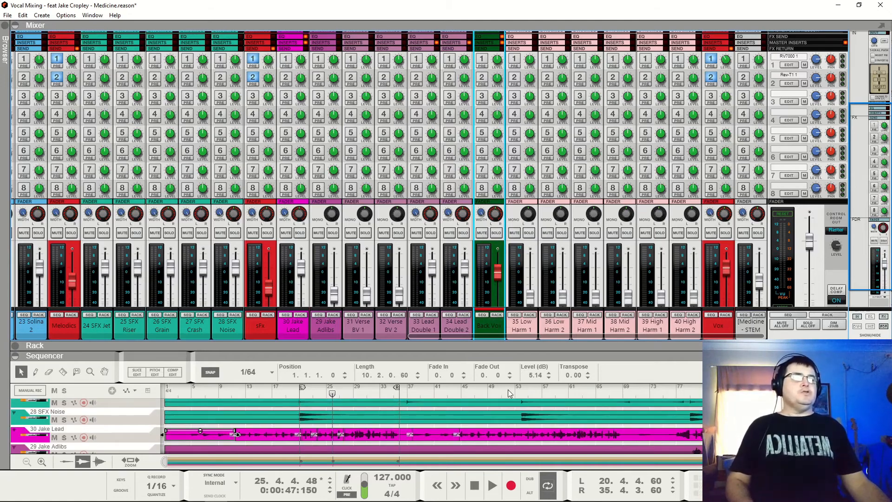
scroll(508, 394, down, 5)
click(520, 391)
key(space)
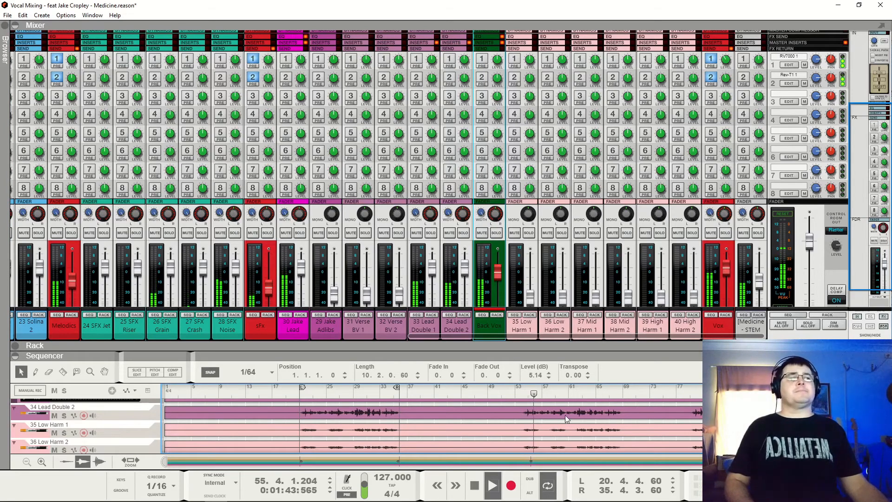
click(684, 392)
scroll(678, 401, up, 2)
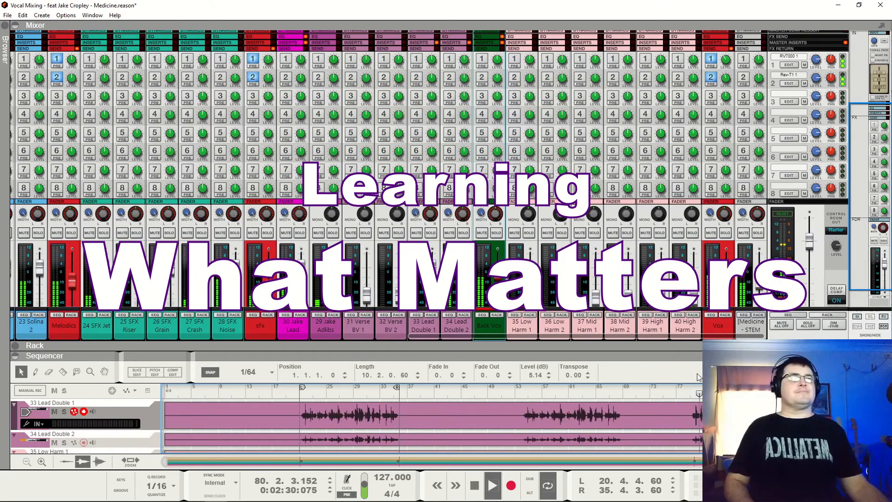
click(483, 233)
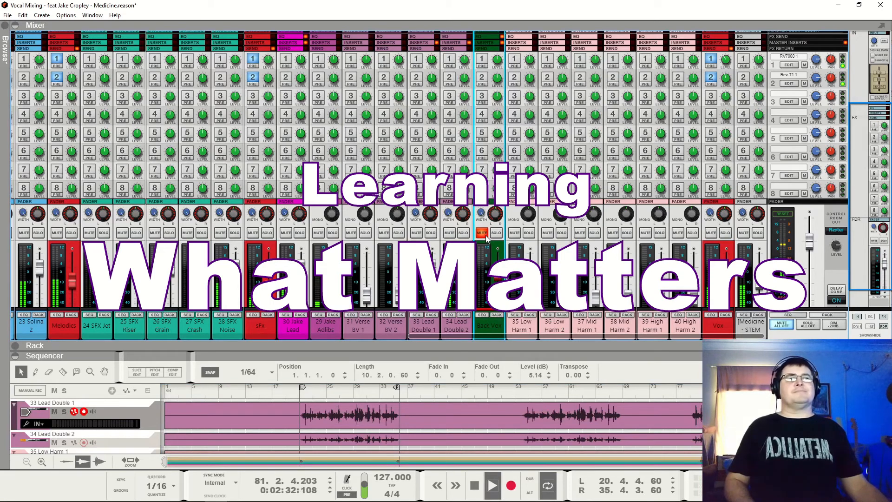
click(485, 235)
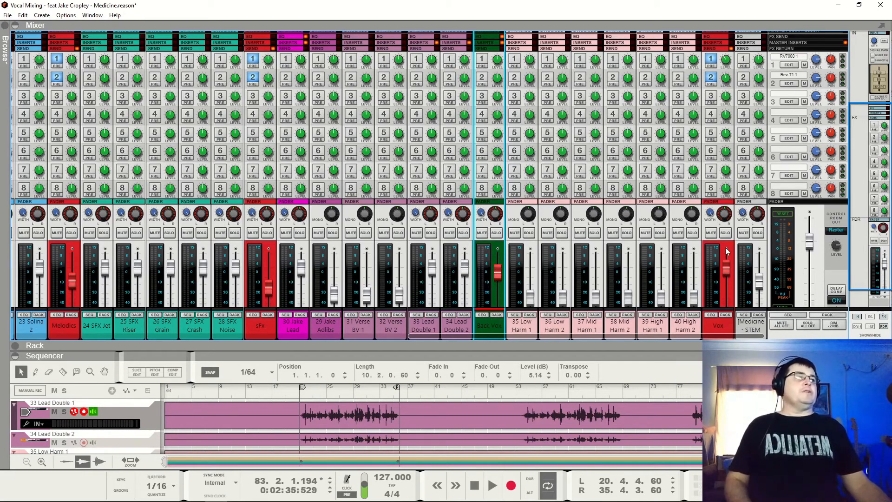
- Solo the Vox bus, listen to all the vocals together, and unsolo the bus
click(726, 233)
key(space)
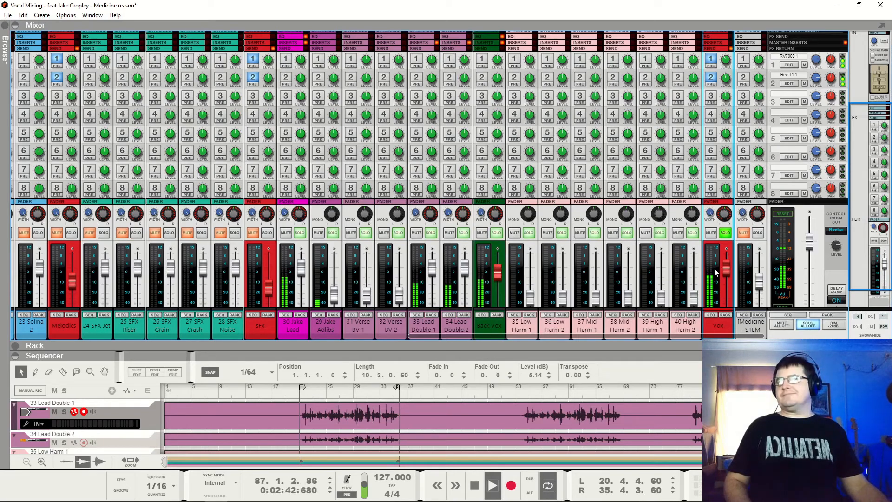
key(space)
click(726, 234)
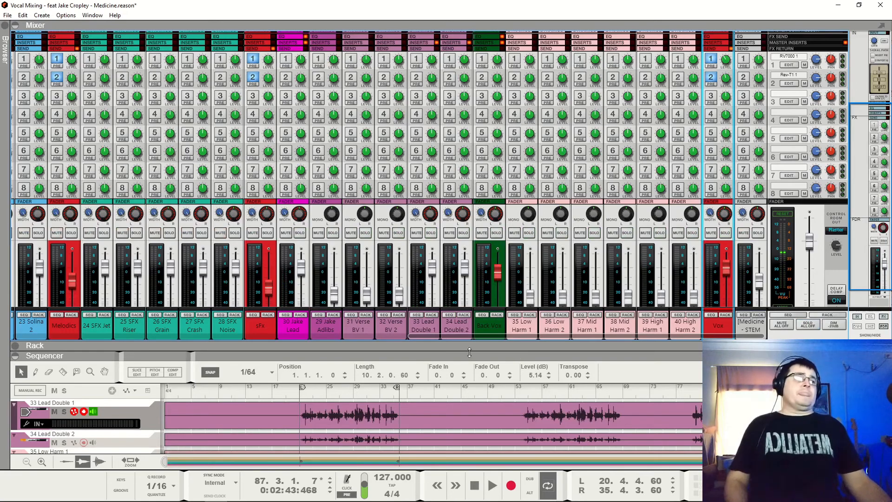
- Select the Back Vox channel and audition the full mix from bar 87
drag(472, 333, 608, 390)
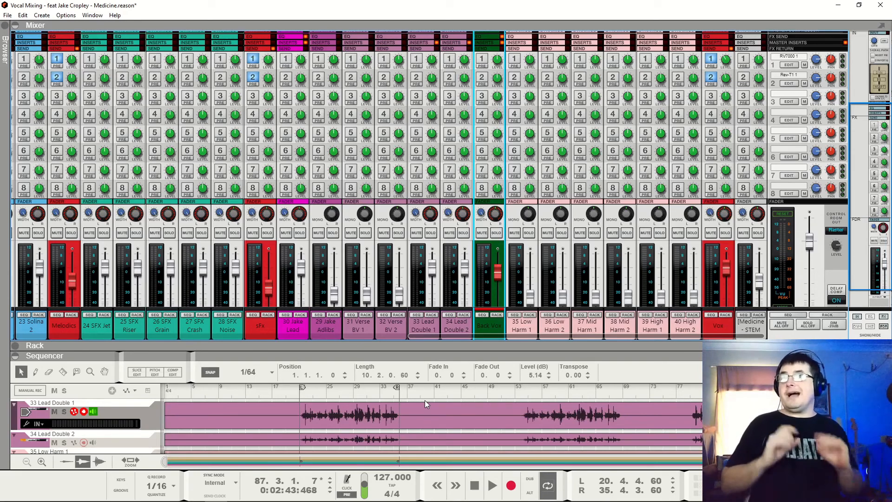
key(space)
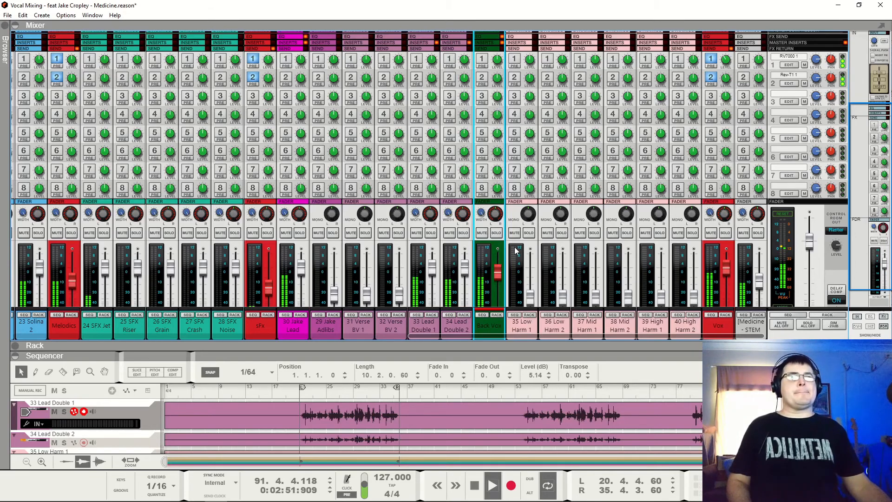
key(space)
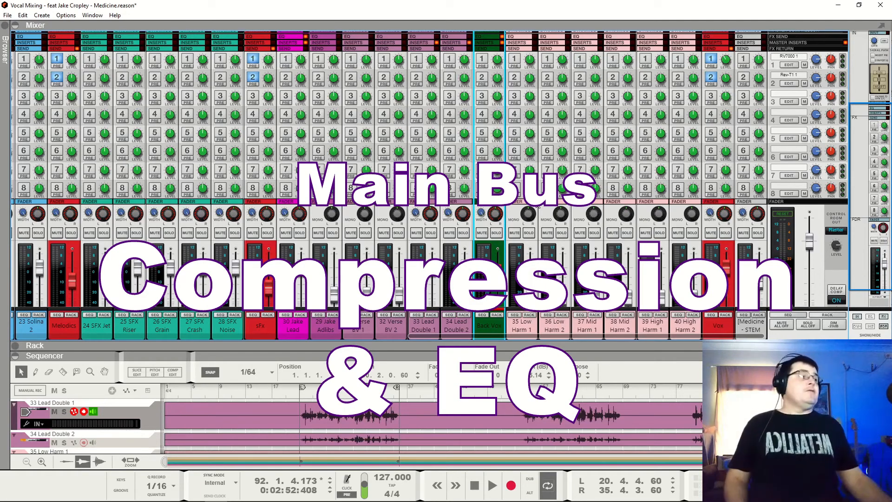
- Go to the Vox bus in the rack and add the Red Rock Sound K1-01 compressor to its insert effects
click(728, 322)
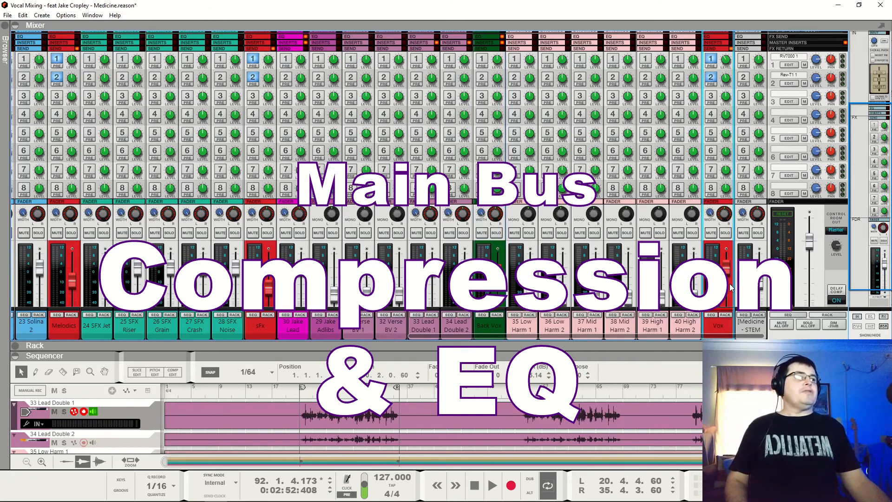
scroll(725, 302, down, 1)
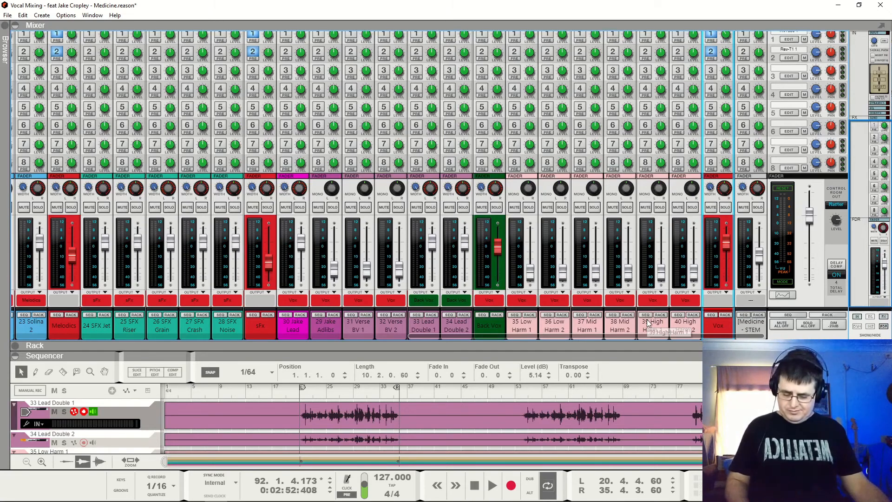
click(661, 315)
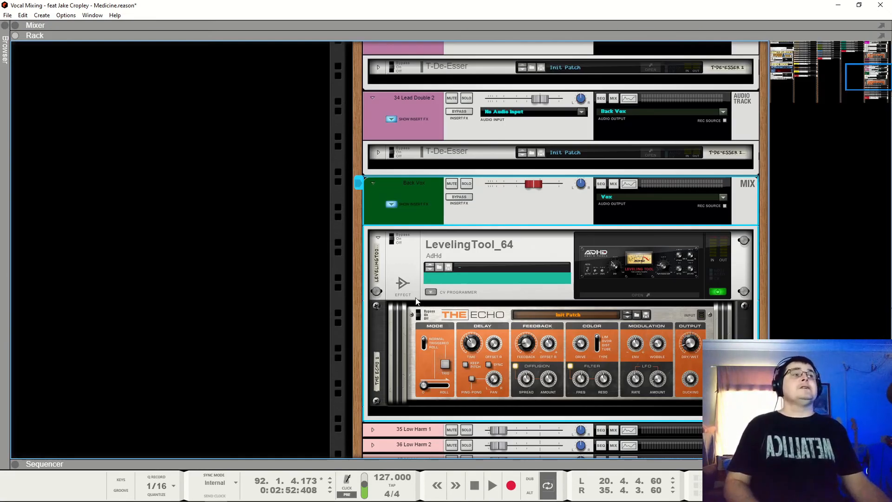
scroll(515, 275, down, 5)
right_click(467, 351)
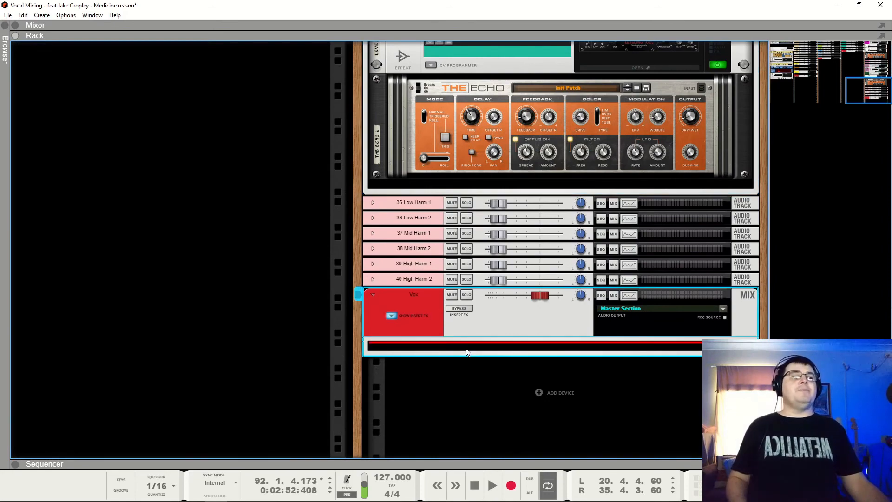
mouse_move(580, 143)
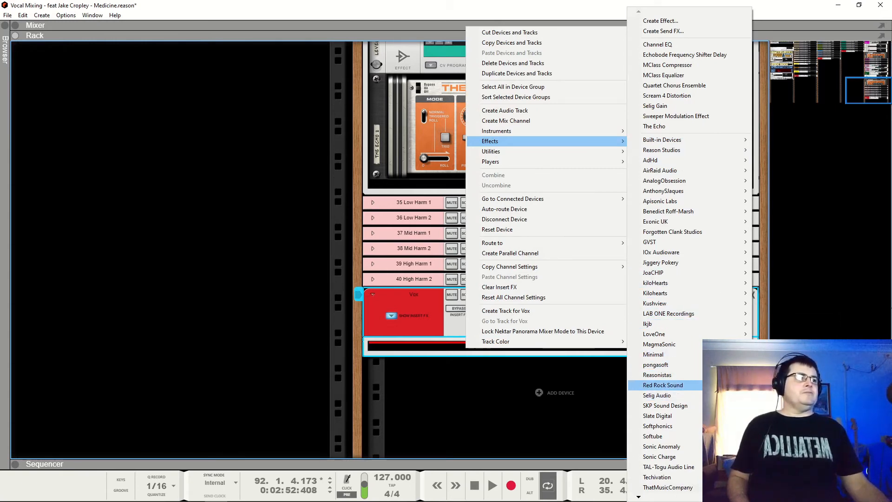
click(786, 386)
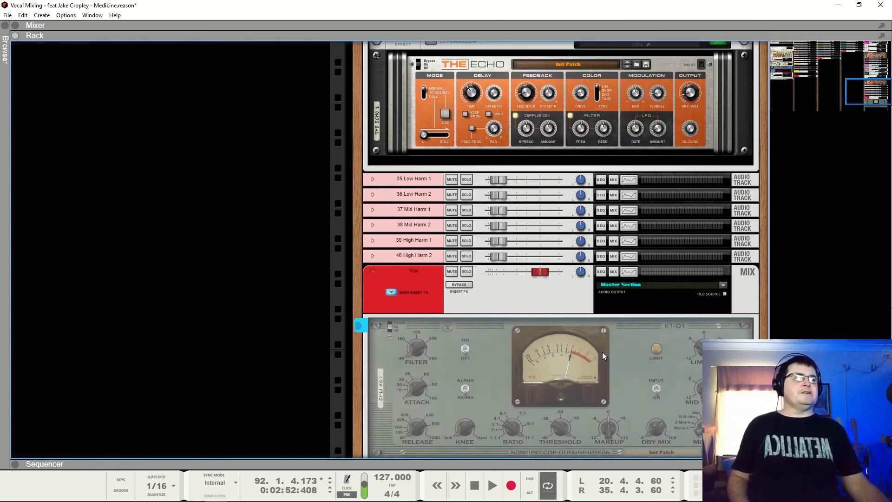
- Solo the Vox bus, set the K1-01 compressor's attack to about 11.43 ms, and check its rear-panel settings
scroll(621, 362, down, 4)
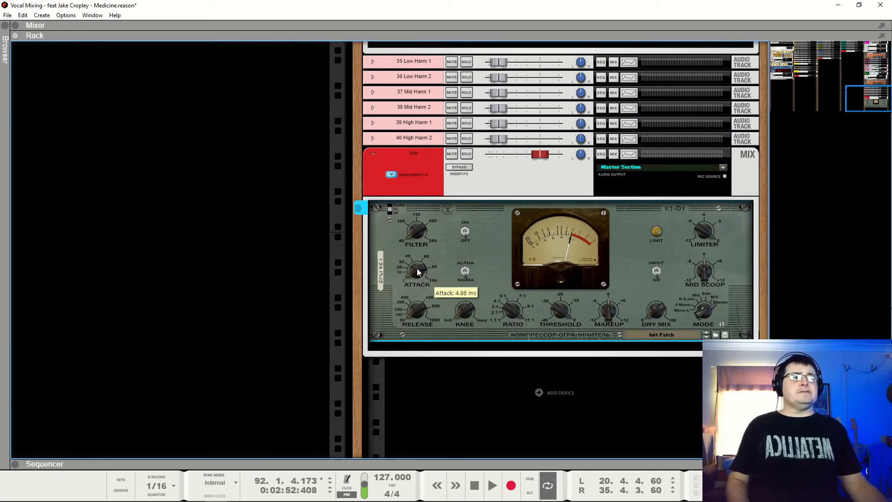
key(space)
click(467, 153)
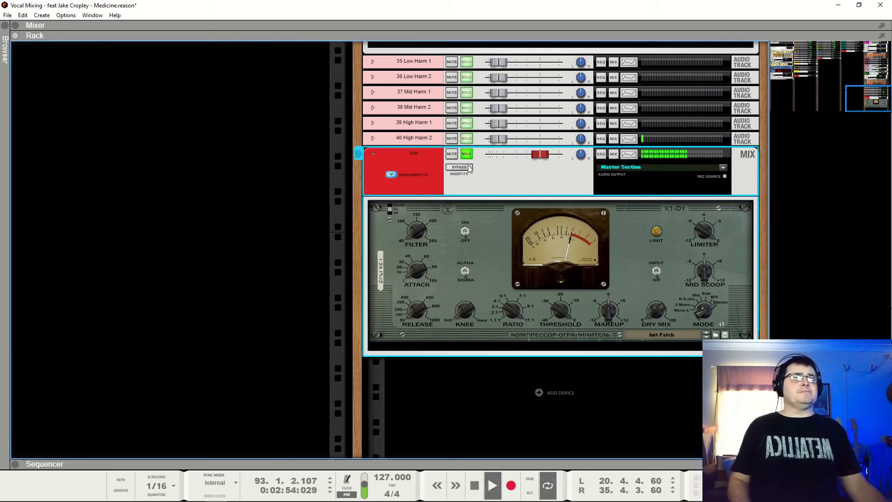
click(420, 270)
key(space)
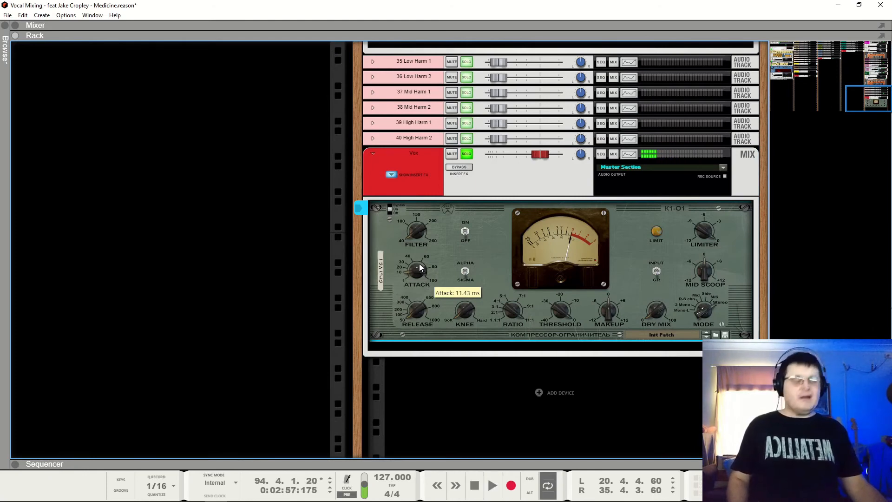
key(Tab)
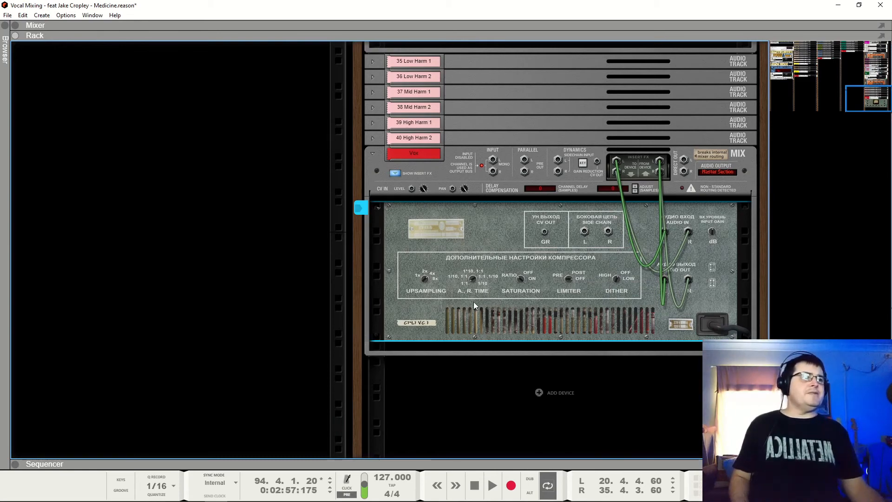
key(Tab)
- Adjust the K1-01 compressor's threshold and release while auditioning the soloed Vox bus
key(space)
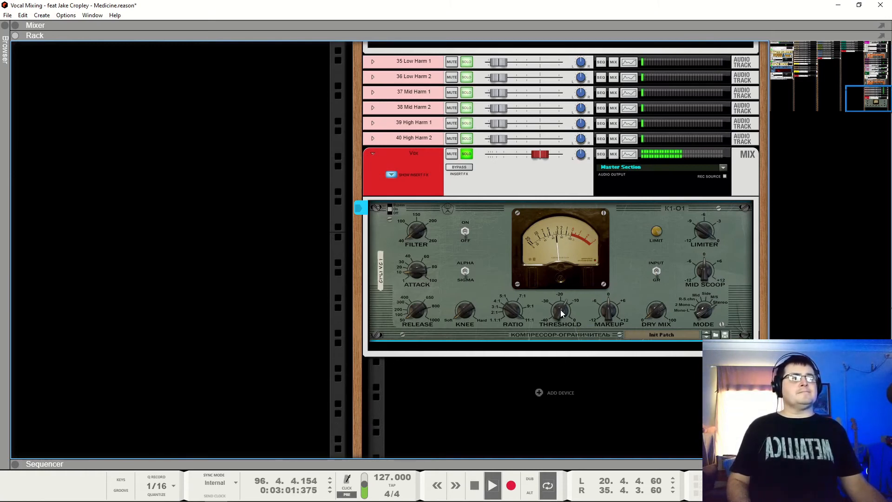
drag(561, 313, 564, 308)
drag(411, 313, 416, 295)
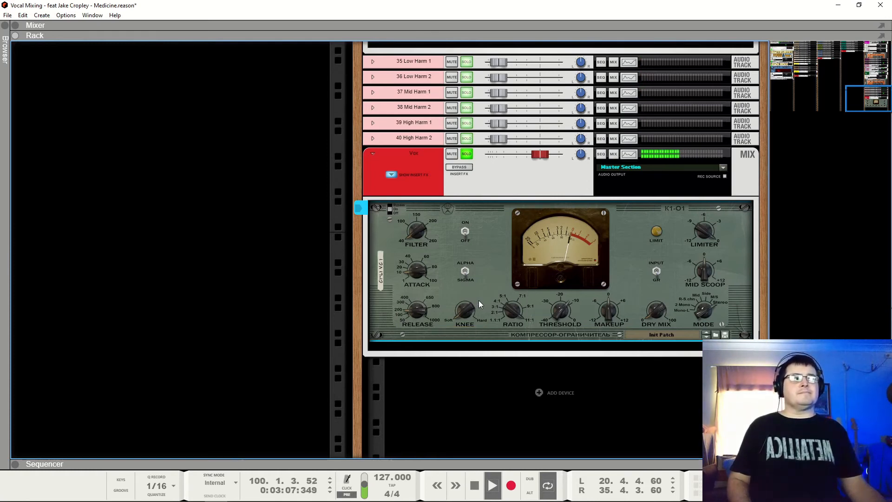
key(space)
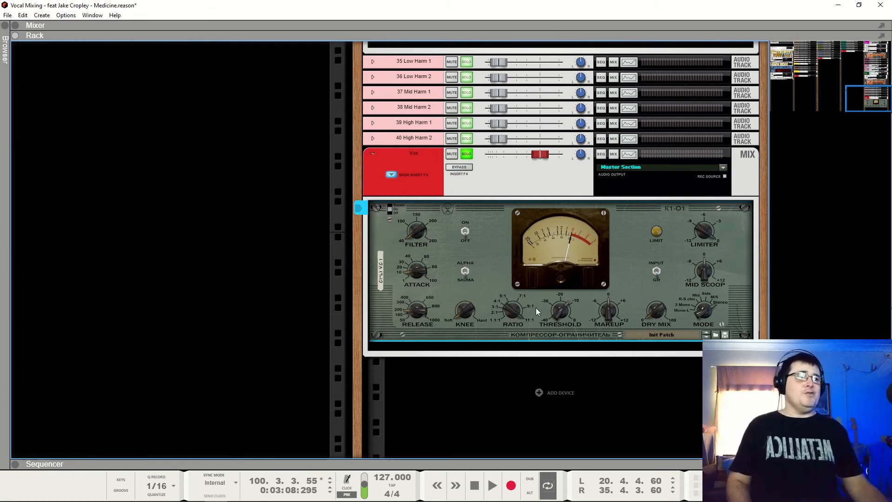
key(space)
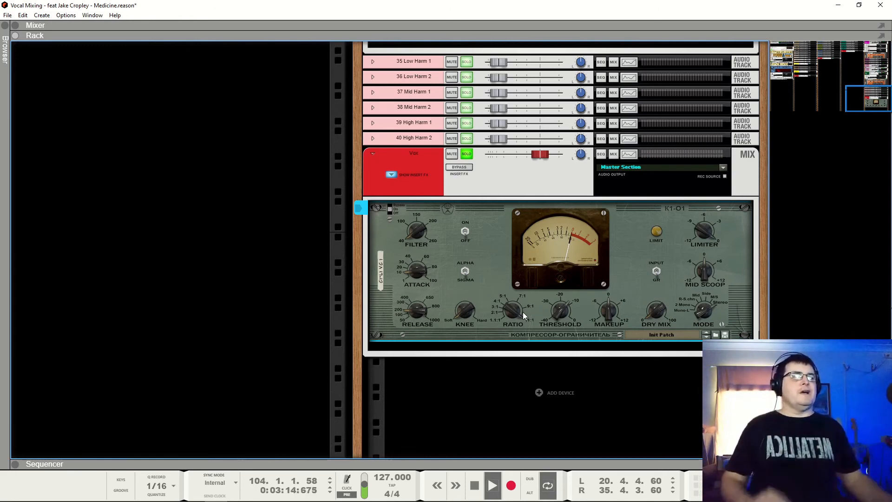
key(space)
- Move the playback loop to the vocal section from about bar 54 to bar 69 and audition the compressed Vox bus
click(477, 489)
drag(393, 467, 371, 409)
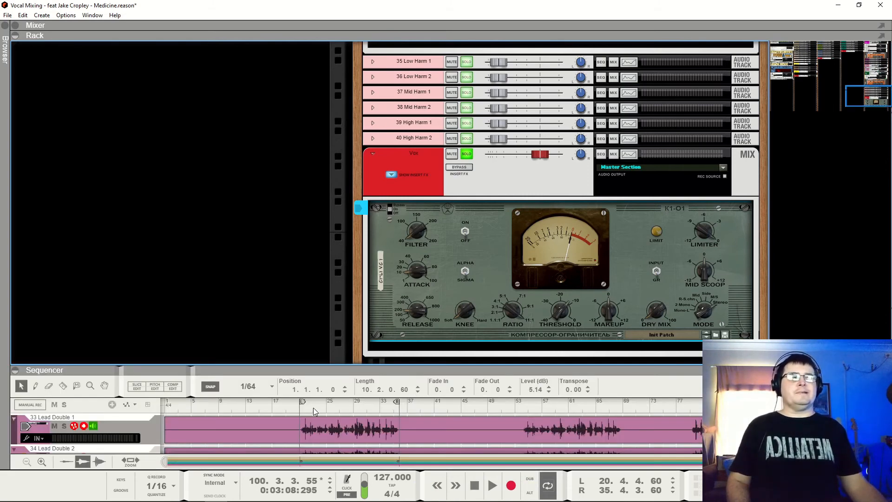
click(523, 409)
ctrl+click(524, 409)
alt+click(623, 408)
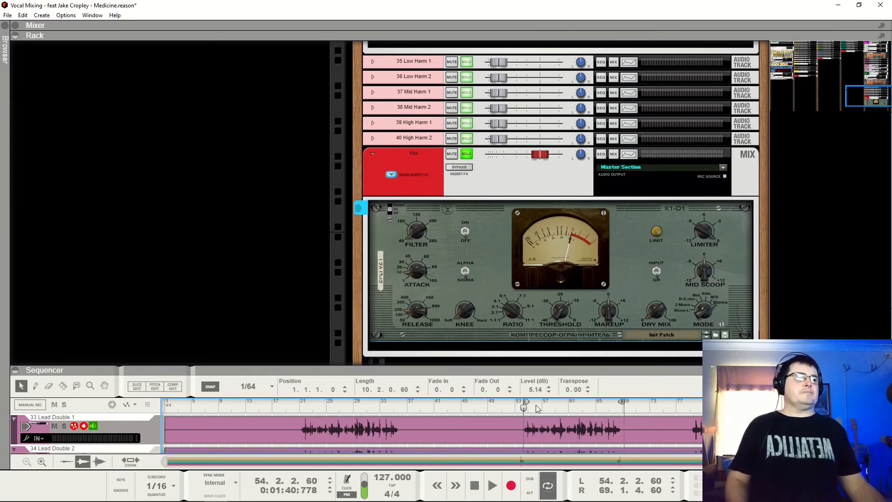
key(space)
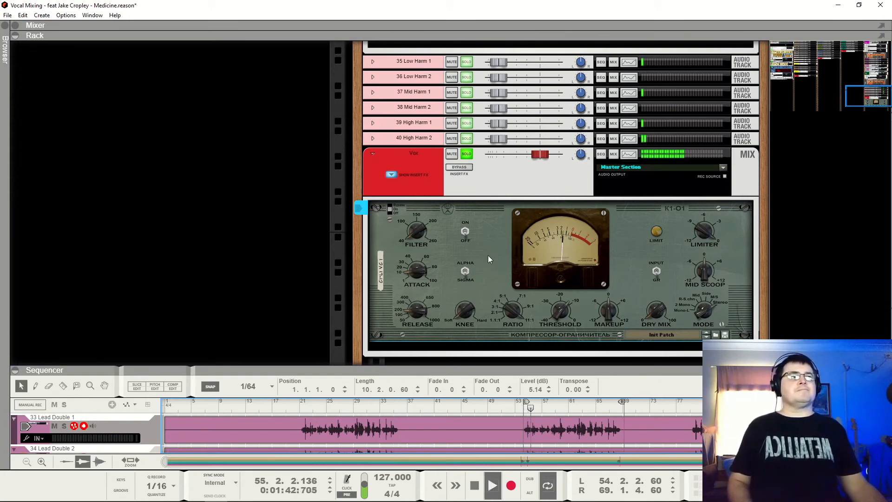
drag(564, 366, 563, 466)
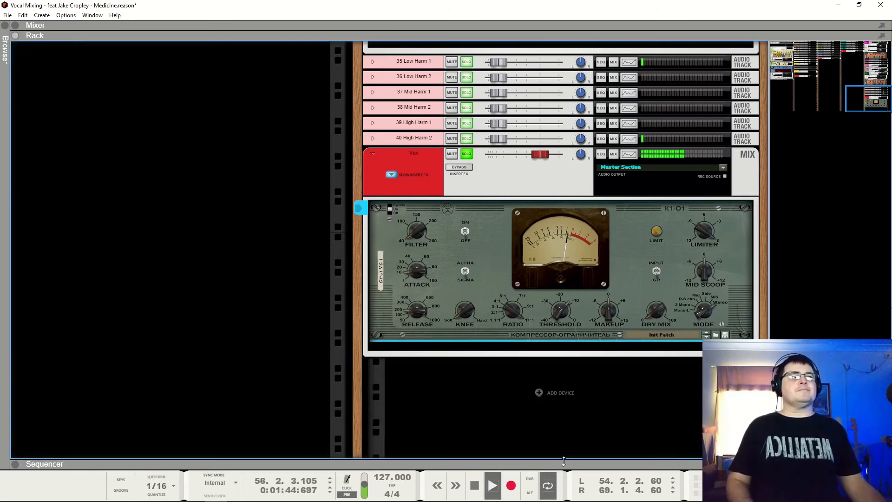
key(space)
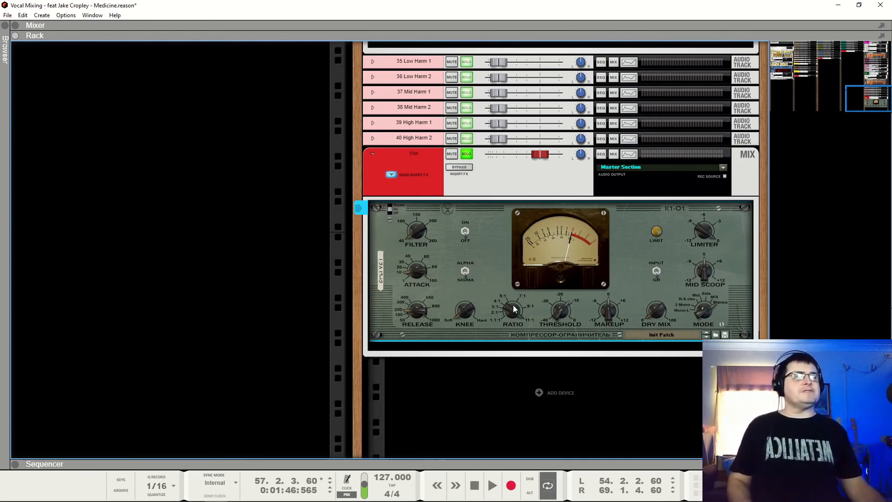
- Set the K1-01 compressor's ratio to about 2.15 and its threshold to about -7.66 dB while listening to the loop
key(space)
mouse_move(564, 302)
mouse_down()
mouse_move(562, 284)
mouse_move(559, 296)
mouse_up()
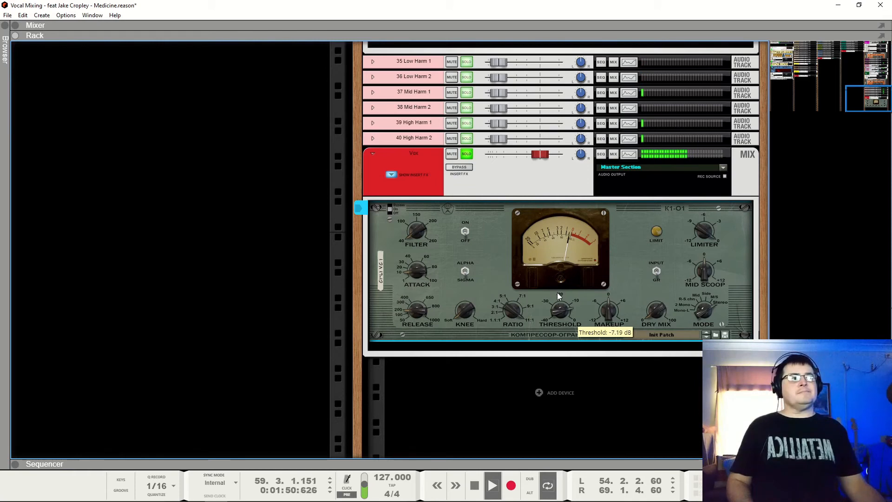
drag(517, 316, 520, 398)
drag(509, 310, 511, 334)
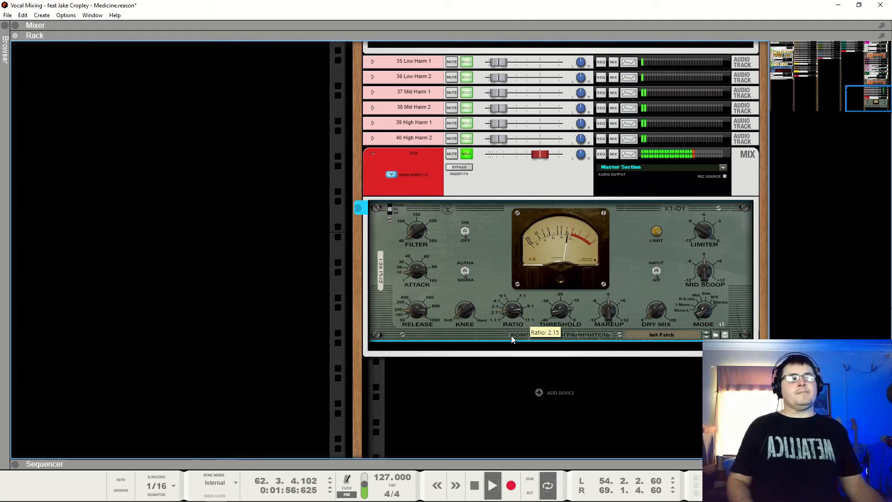
mouse_move(561, 309)
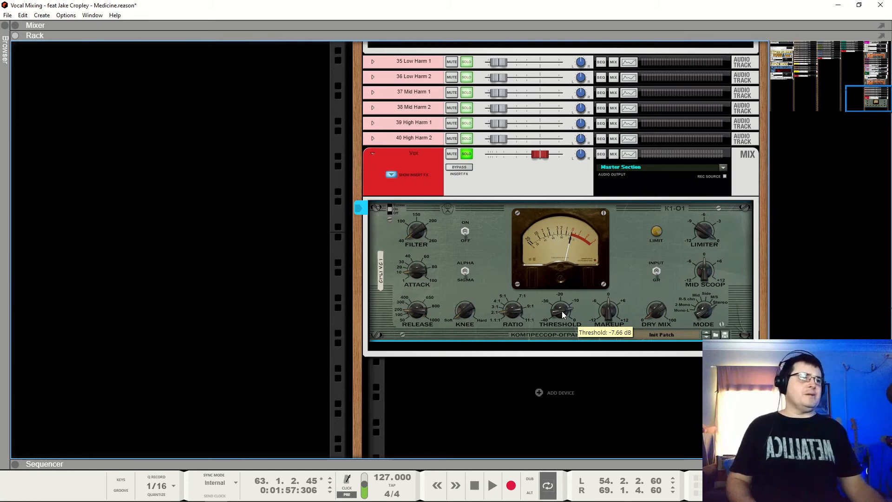
- Lower the K1-01 compressor's threshold to about -10.47 dB and audition the Vox bus
drag(562, 315, 562, 317)
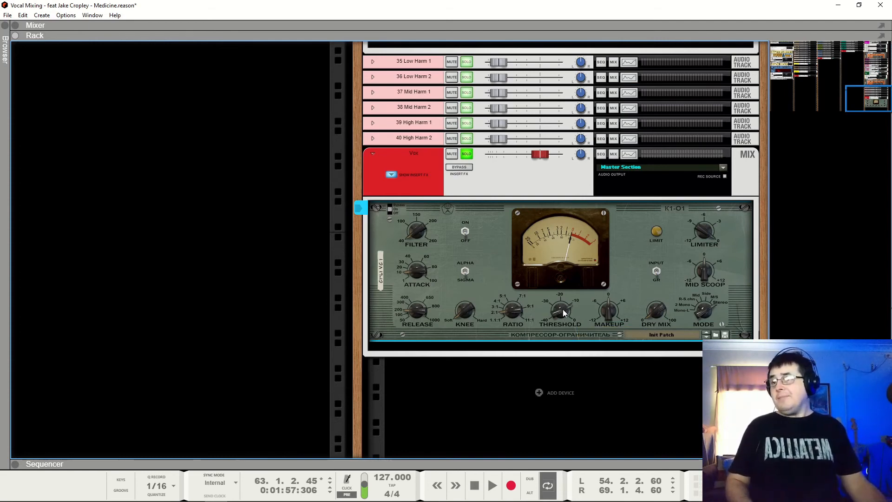
mouse_move(563, 310)
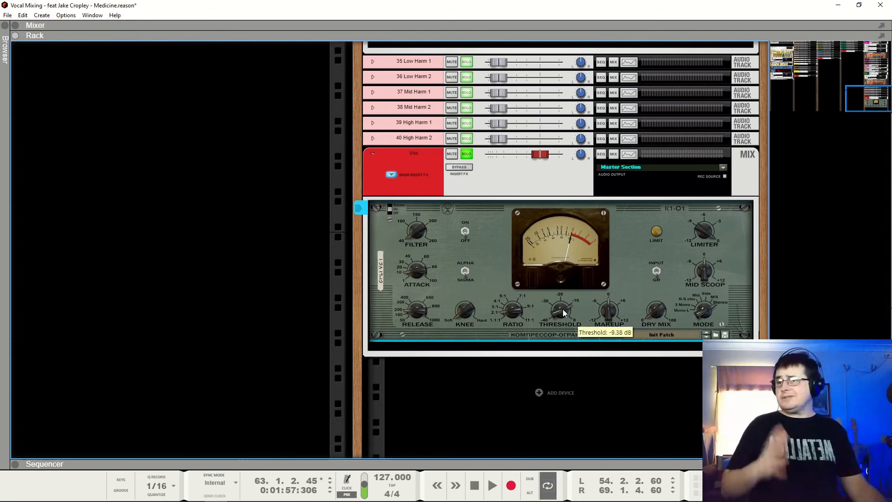
mouse_move(564, 311)
mouse_down()
mouse_move(565, 322)
mouse_move(562, 301)
mouse_up()
key(space)
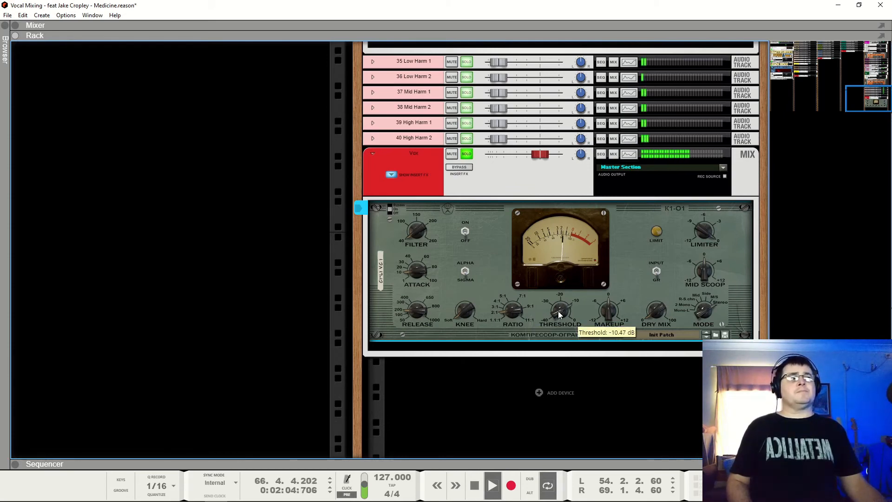
- Compare the Vox bus with its insert effects bypassed and active
click(459, 167)
click(459, 168)
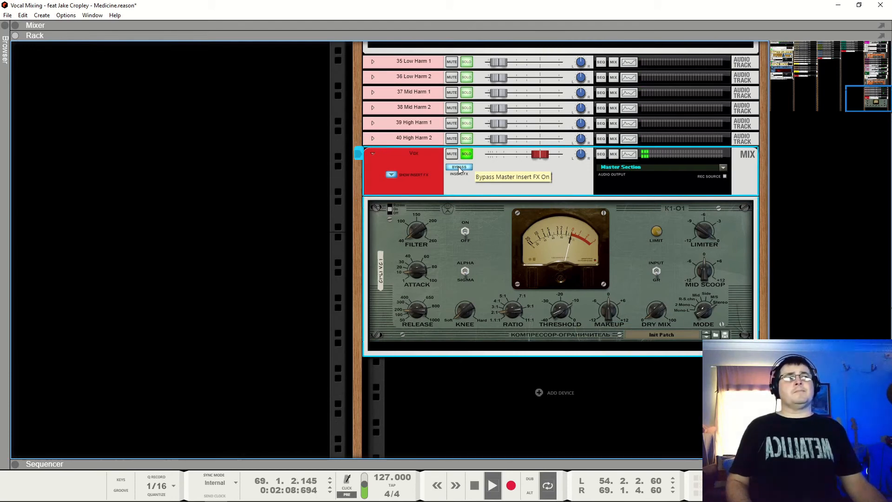
click(459, 168)
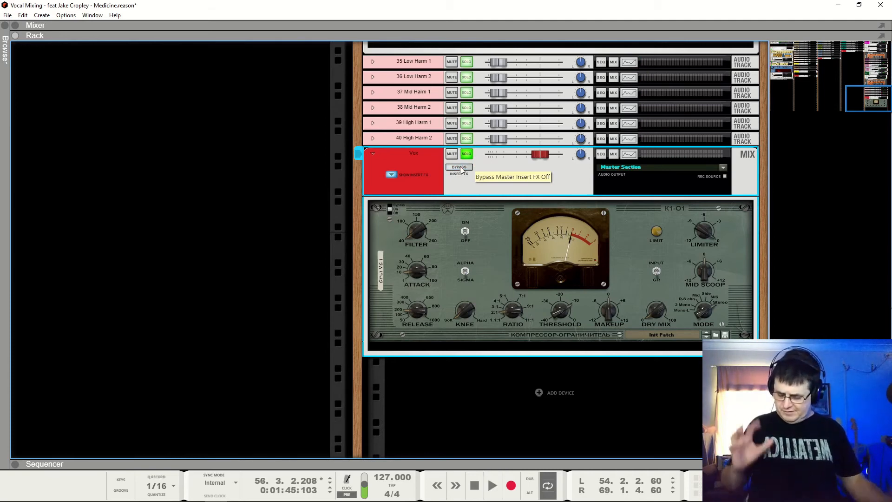
- Enable the Vox bus's Spectrum EQ and boost the high-frequency band by about 5.40 dB at 5.24 kHz
key(F2)
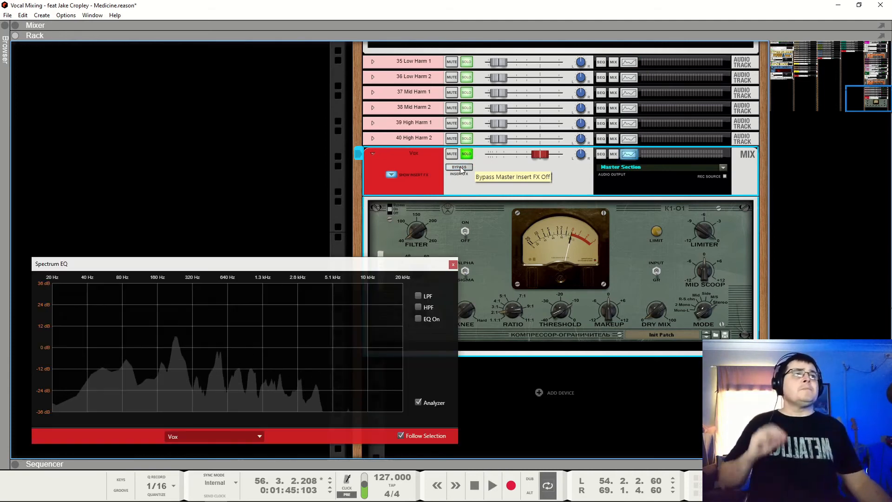
drag(242, 261, 240, 79)
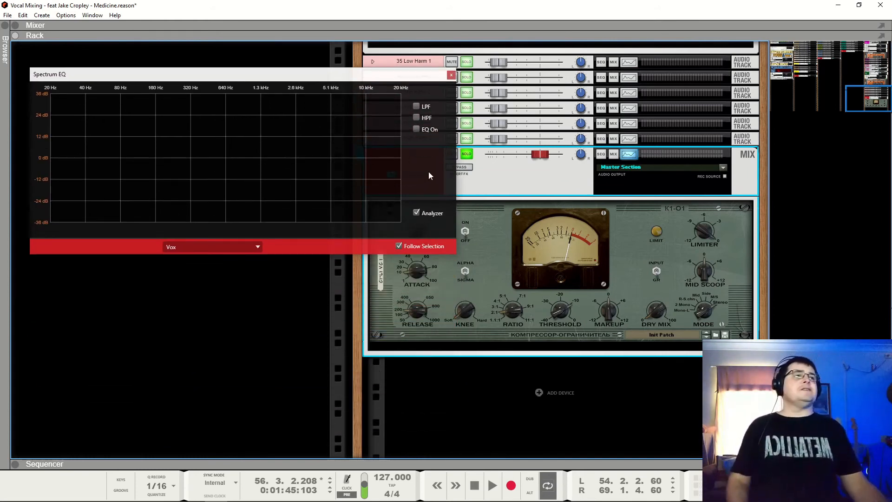
click(416, 129)
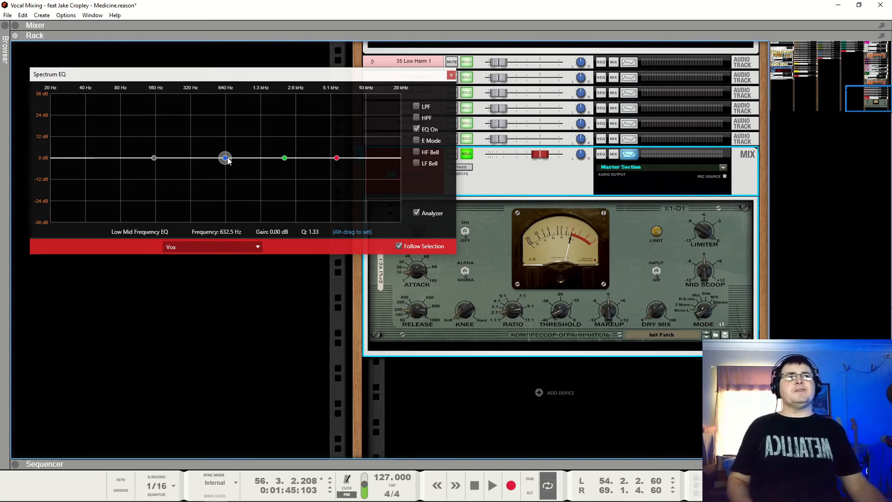
drag(337, 160, 334, 149)
- Enable the Vox bus's high-pass filter during playback and lower its cutoff to between 40 and 80 Hz
key(space)
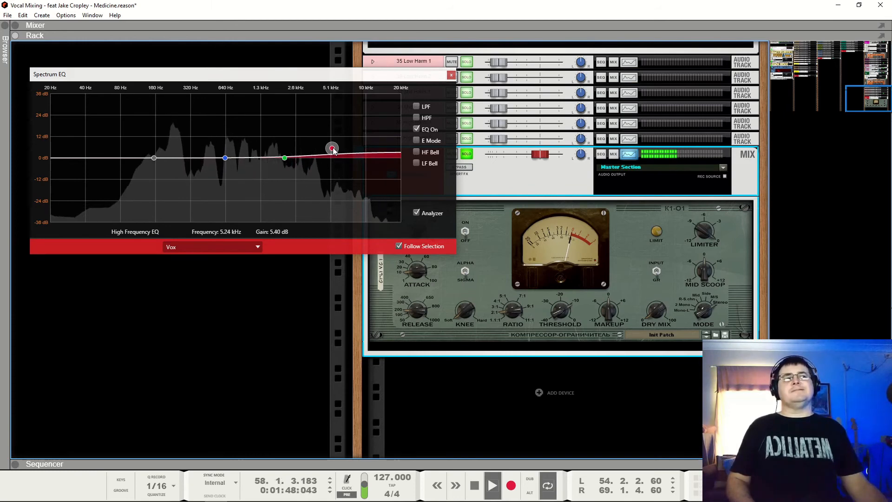
click(416, 118)
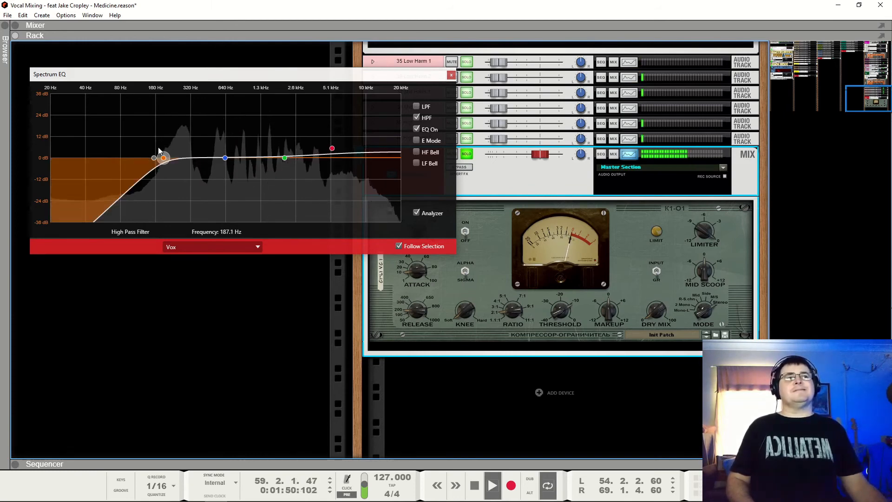
drag(164, 159, 96, 175)
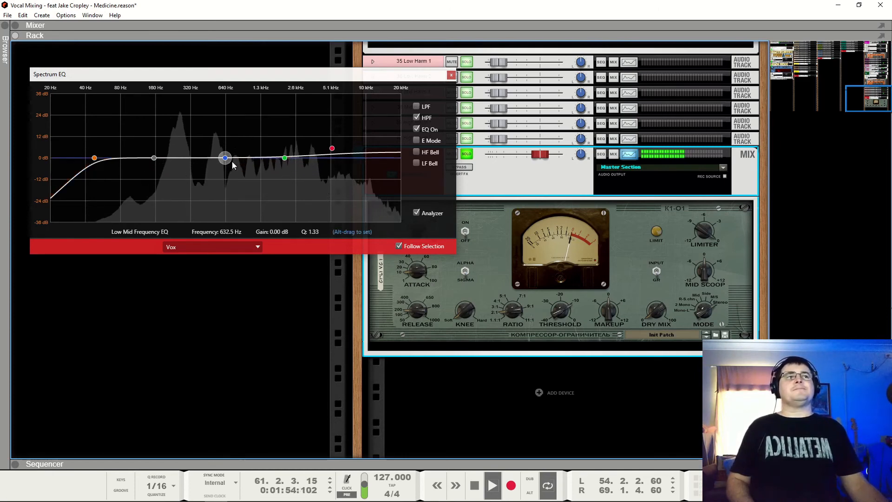
- Cut the Vox bus's low-mid band by about 0.63 dB at 972.8 Hz and turn on E Mode
drag(225, 159, 247, 163)
click(416, 141)
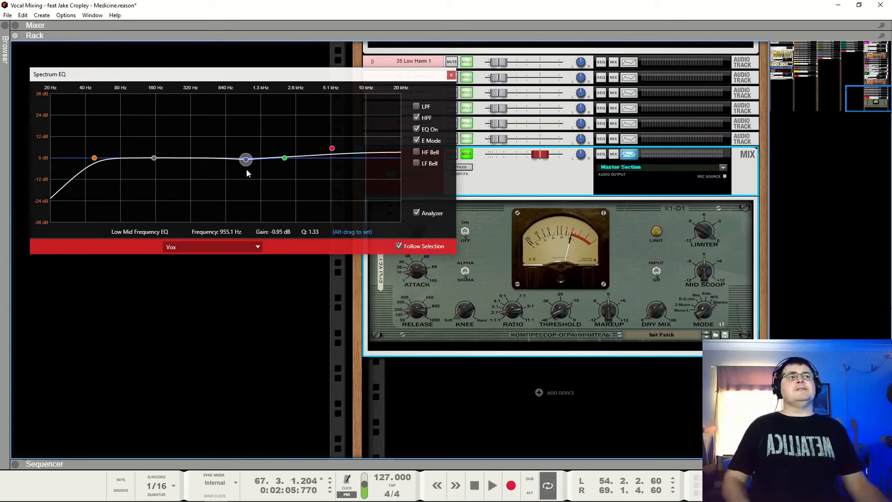
mouse_move(246, 159)
mouse_down()
mouse_move(236, 195)
mouse_move(244, 199)
mouse_move(249, 164)
mouse_up()
key(space)
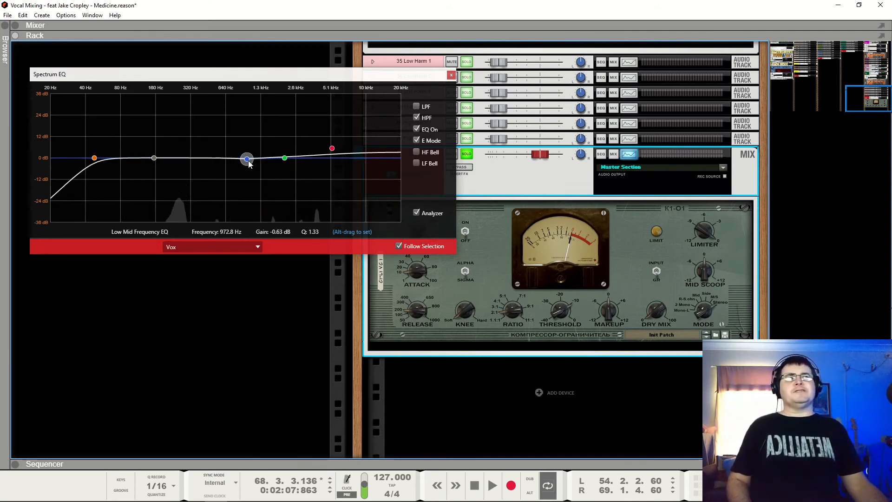
- Unsolo the Vox bus, refine its low-mid cut to about -1.27 dB at 857.1 Hz in the full mix, and close the EQ
click(467, 153)
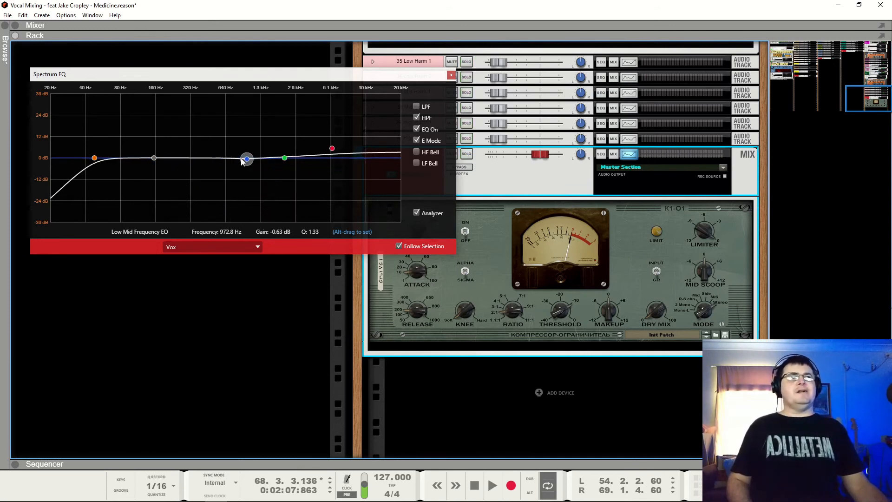
key(space)
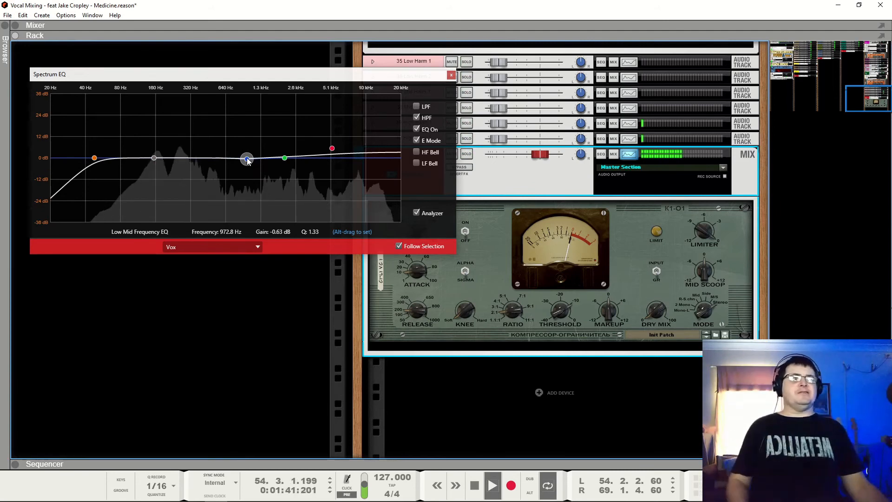
drag(248, 161, 242, 164)
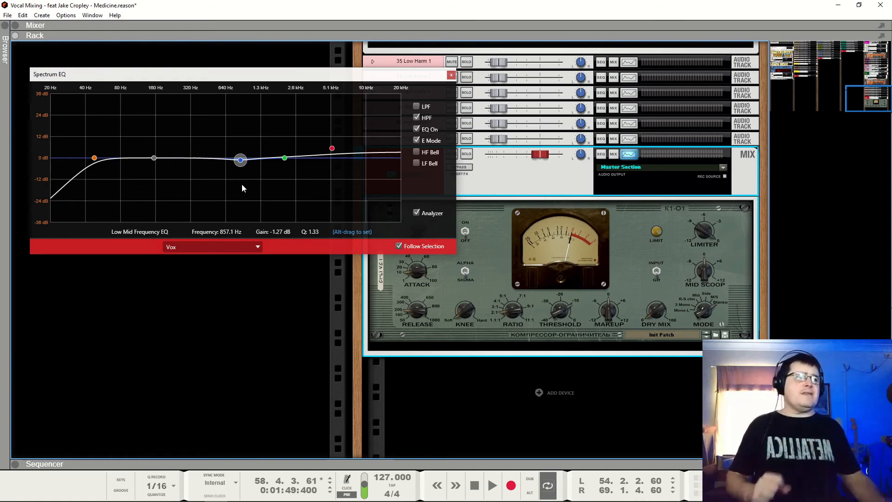
click(451, 77)
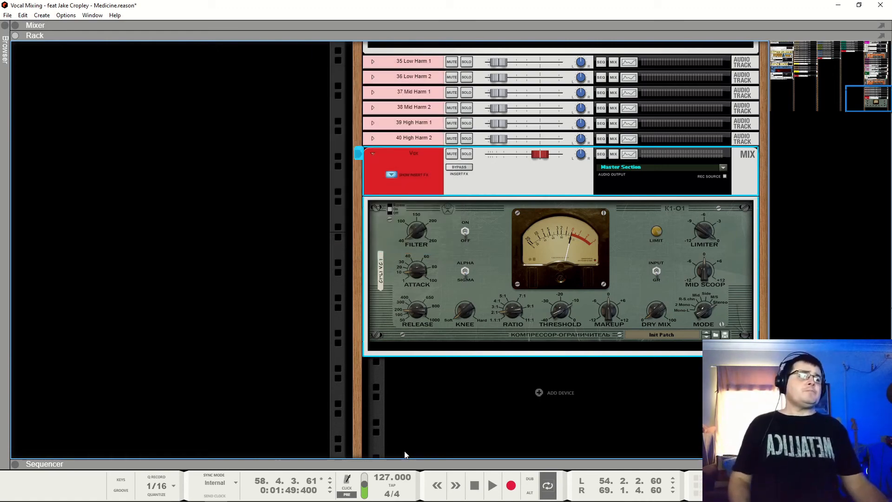
- Solo the Ry bus that carries the drums and bass and raise its level fader during playback
drag(888, 109, 888, 31)
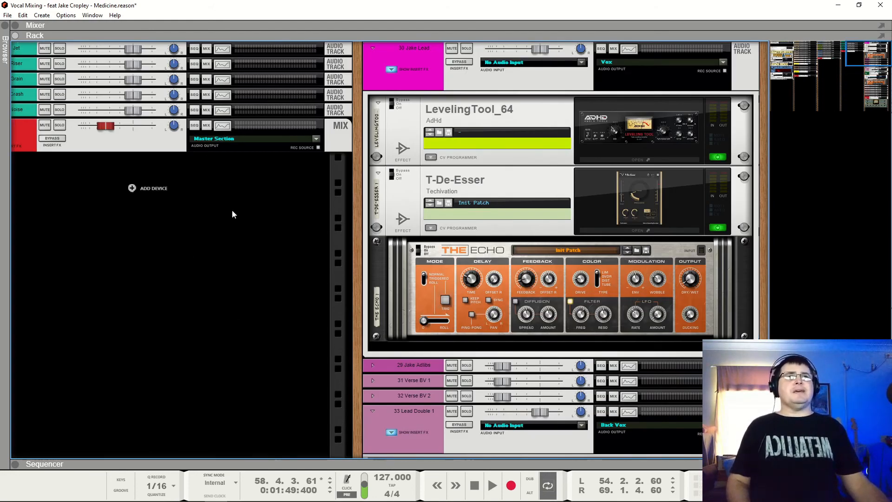
drag(352, 358, 887, 315)
scroll(321, 317, down, 3)
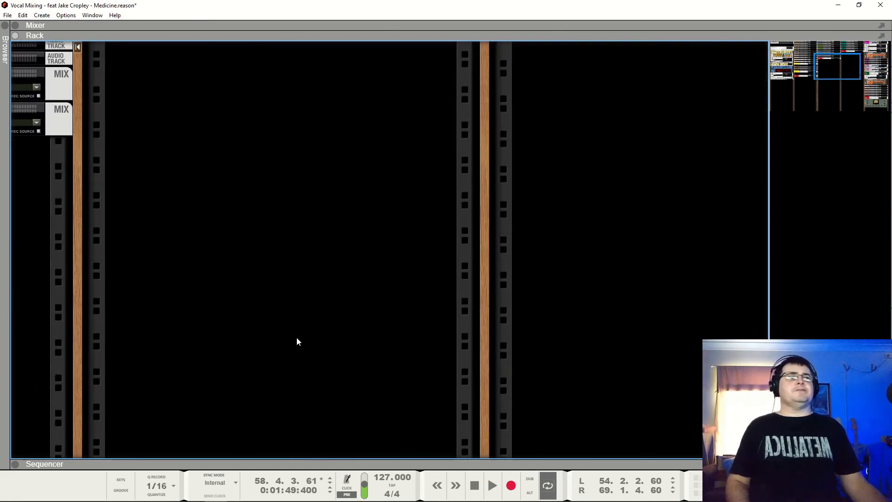
drag(82, 421, 617, 481)
scroll(493, 357, down, 2)
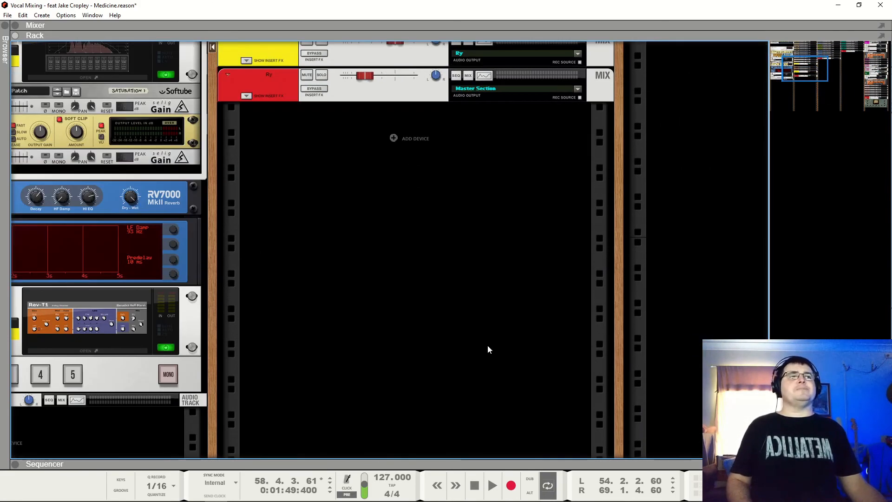
scroll(493, 357, up, 3)
click(321, 228)
key(space)
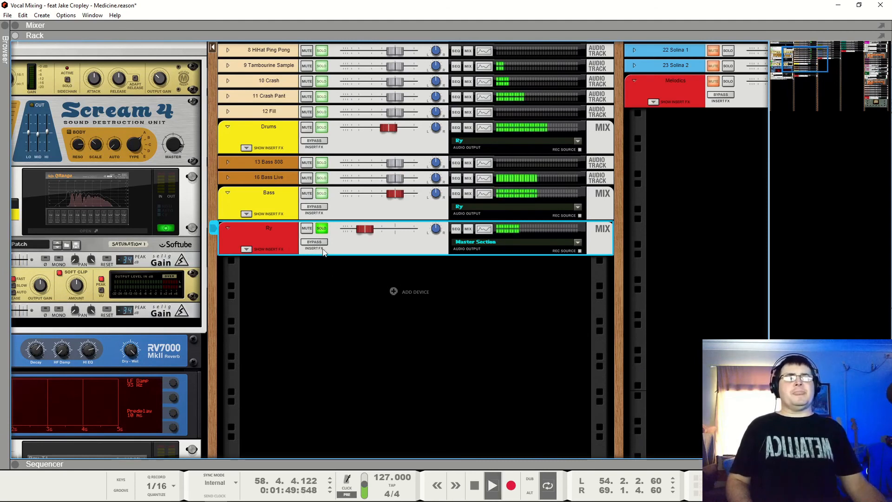
drag(365, 231, 393, 232)
key(space)
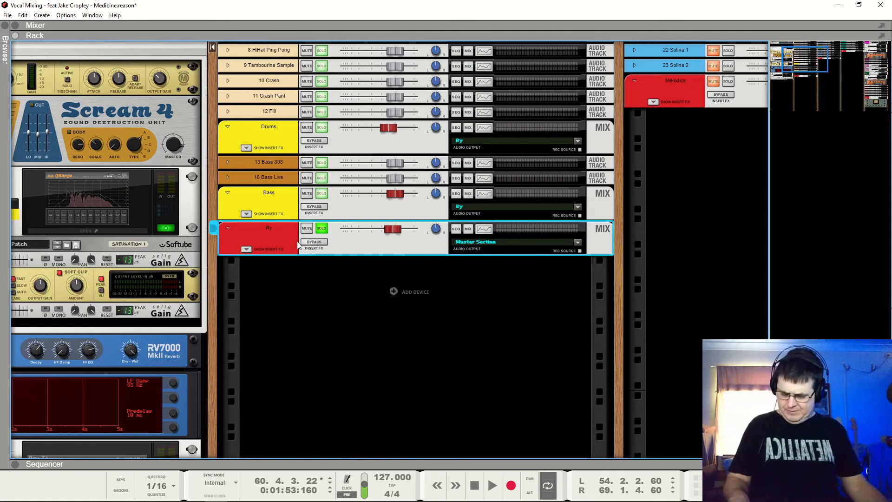
- Open the Ry bus's Spectrum EQ and examine its spectrum during playback, first soloed and again in the full mix
key(F2)
key(space)
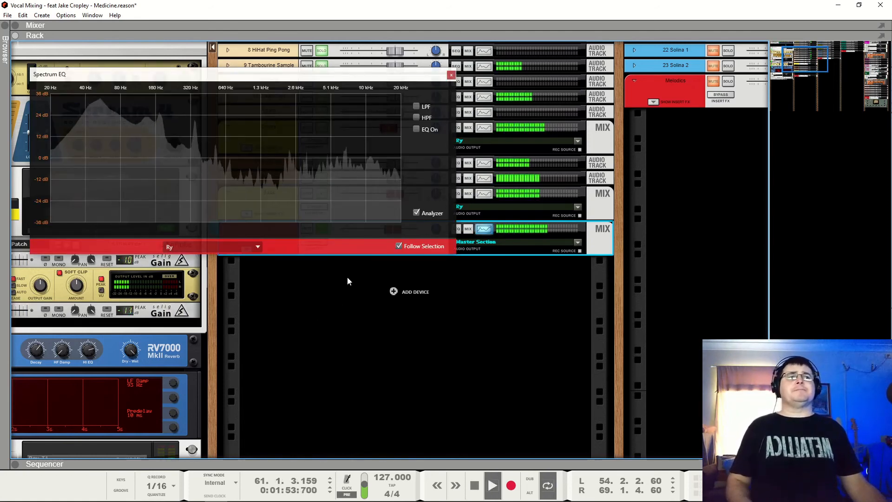
key(space)
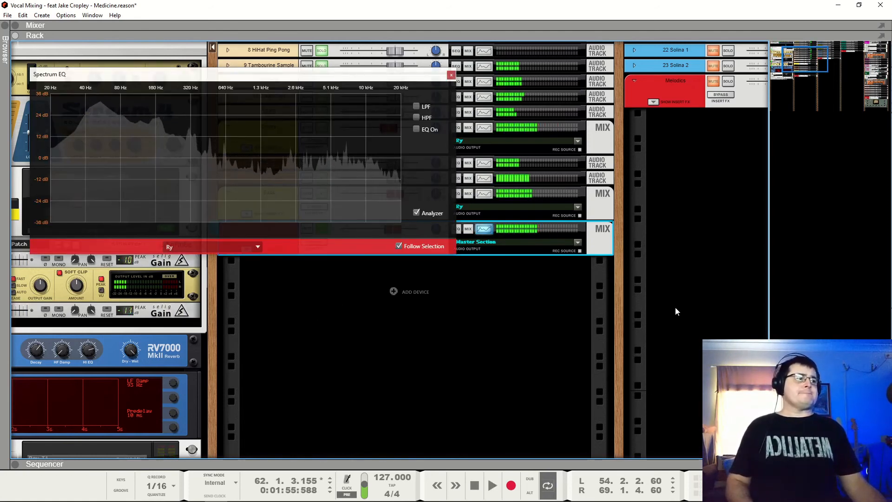
drag(335, 76, 333, 245)
key(space)
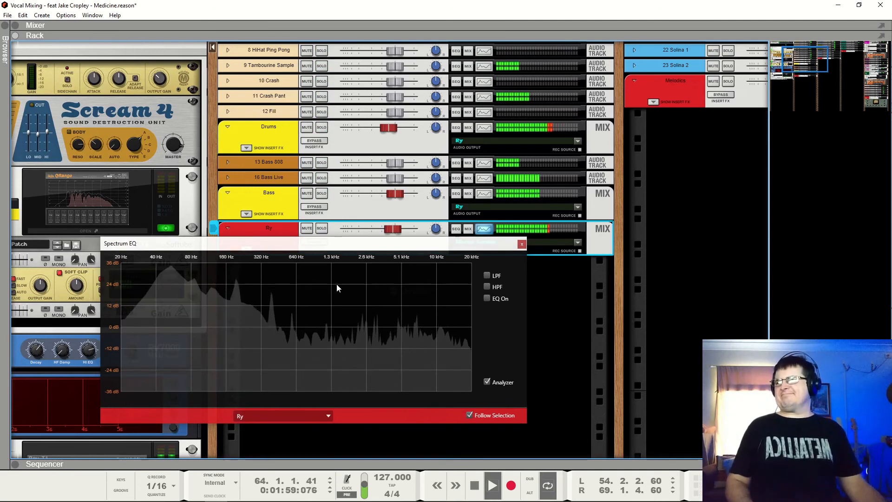
key(space)
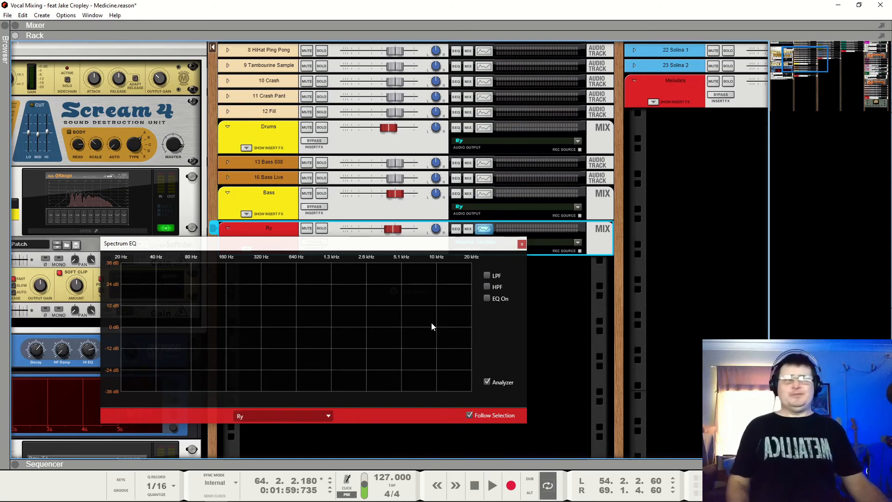
- Show the Ry bus's insert effects and add a Red Rock Sound K1-01 compressor
drag(360, 251, 733, 270)
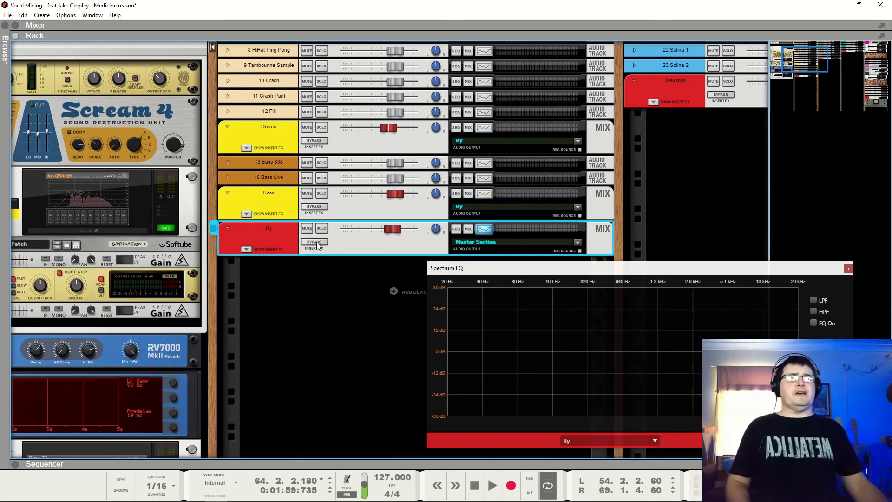
click(245, 250)
right_click(268, 285)
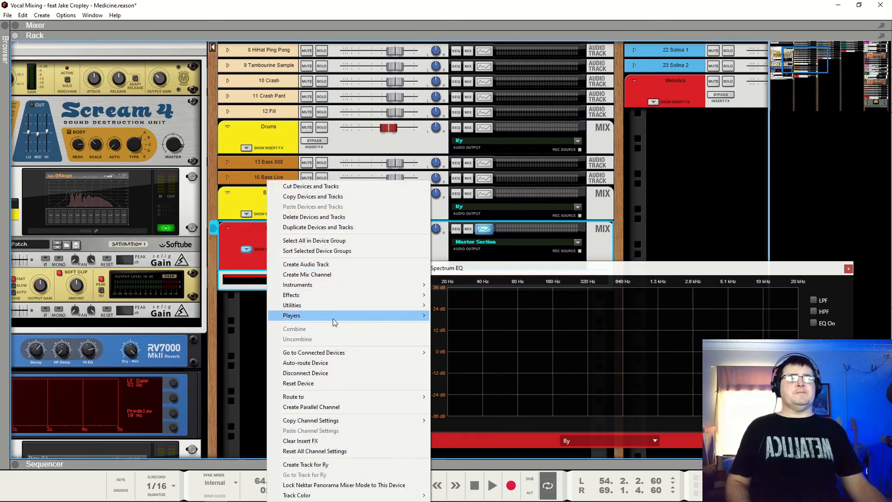
mouse_move(383, 291)
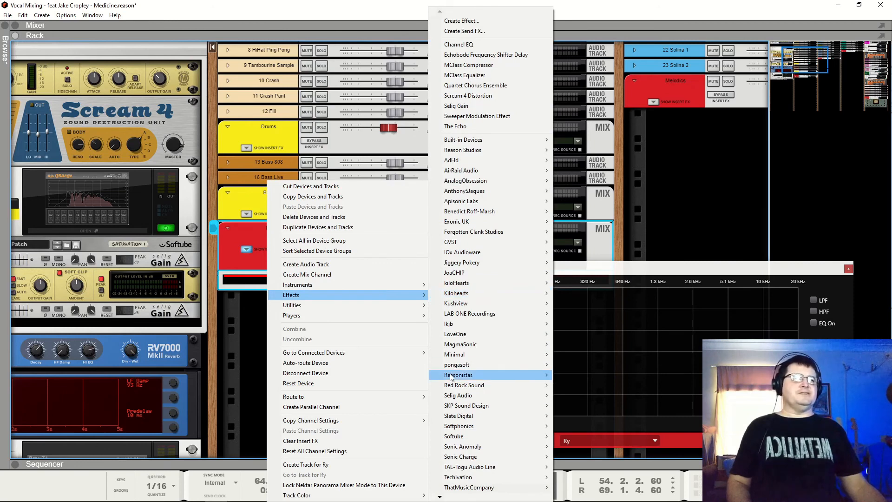
mouse_move(522, 385)
click(571, 386)
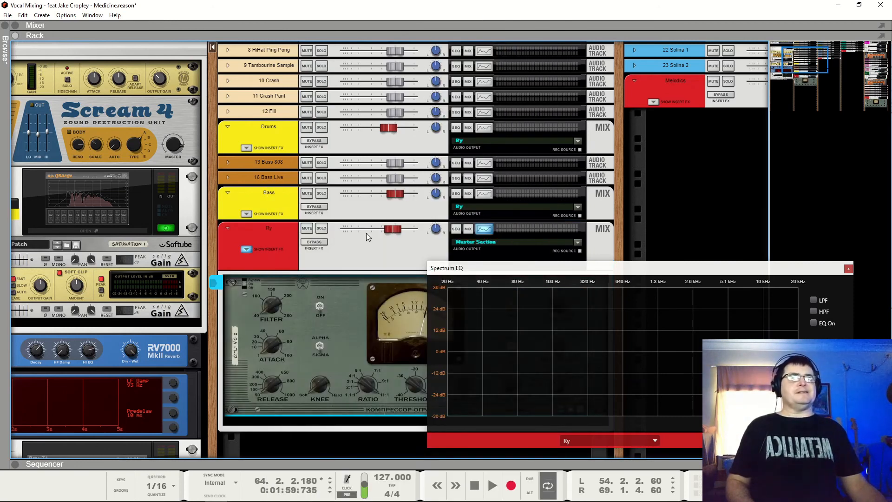
- Check the K1-01's rear panel during playback, set its attack to about 11 ms, and adjust its ratio, knee and threshold
drag(440, 269, 155, 36)
key(space)
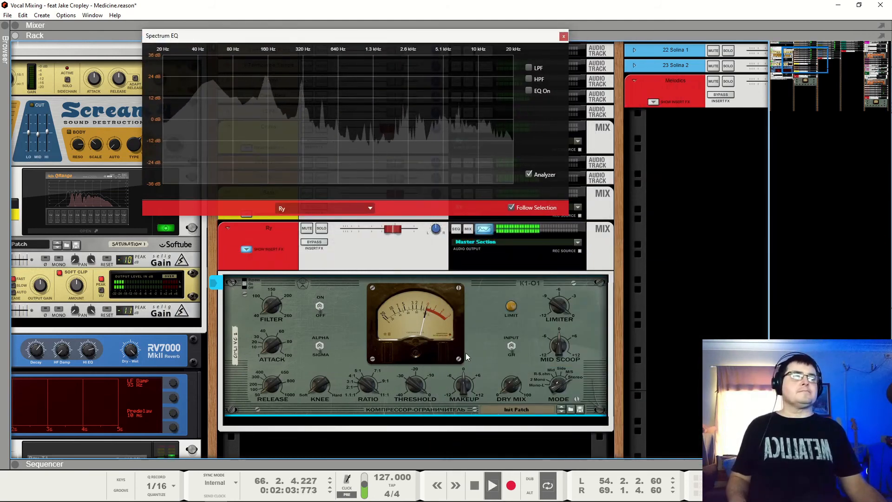
key(Tab)
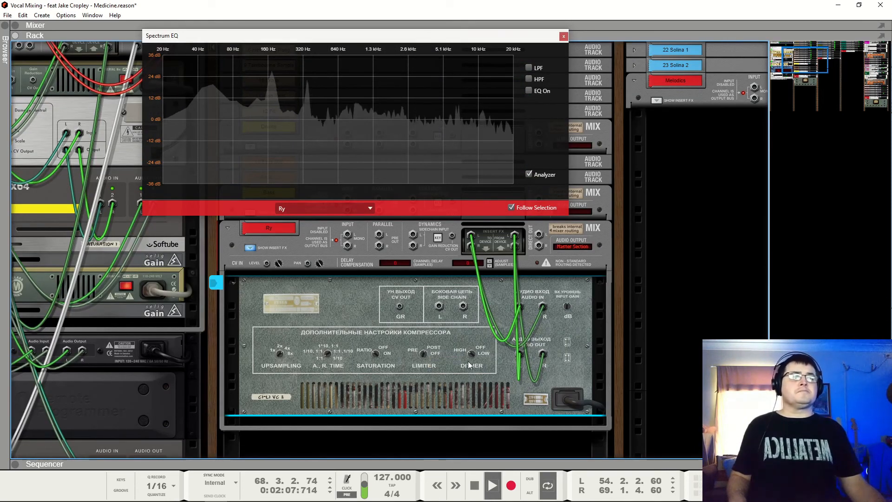
key(Tab)
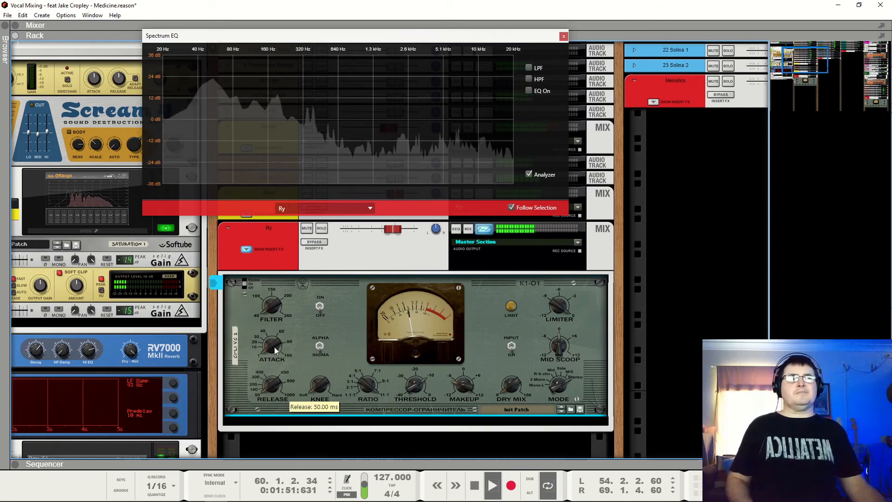
drag(269, 330, 268, 326)
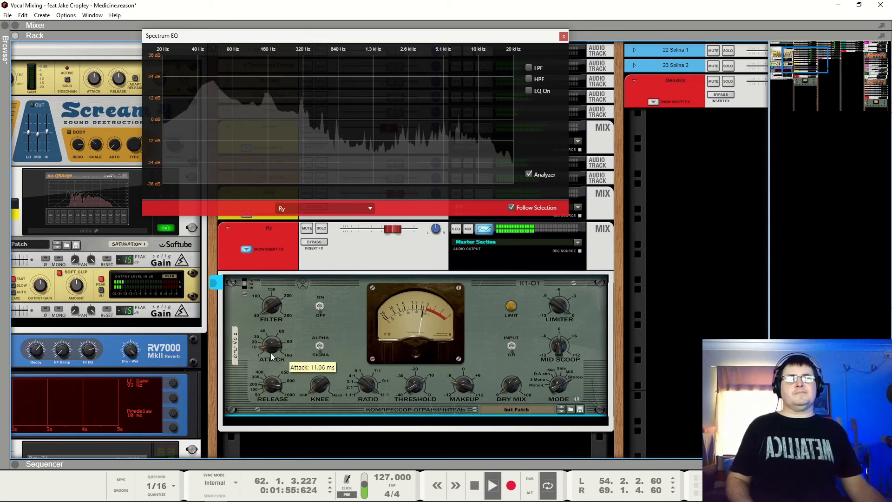
drag(369, 383, 369, 417)
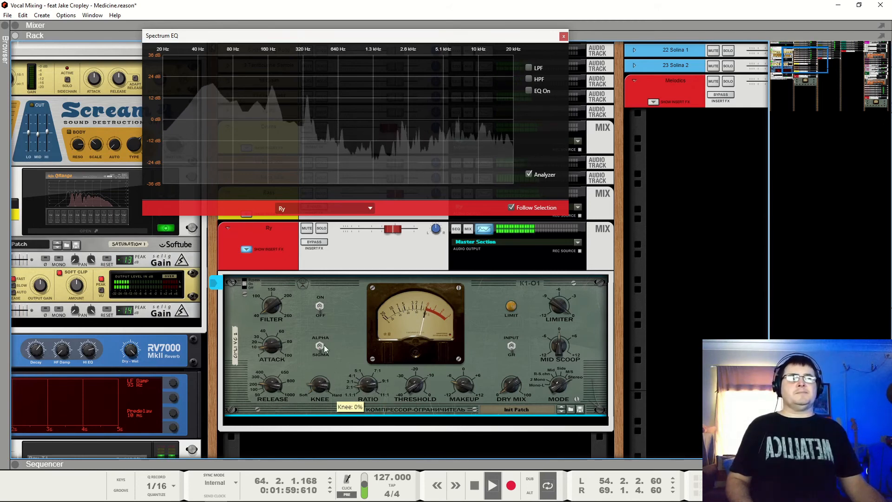
drag(322, 372, 321, 363)
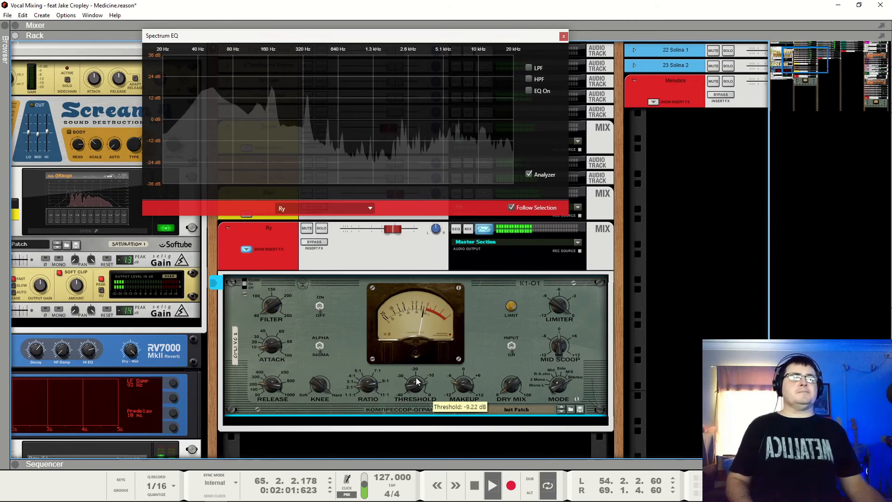
drag(416, 378, 415, 371)
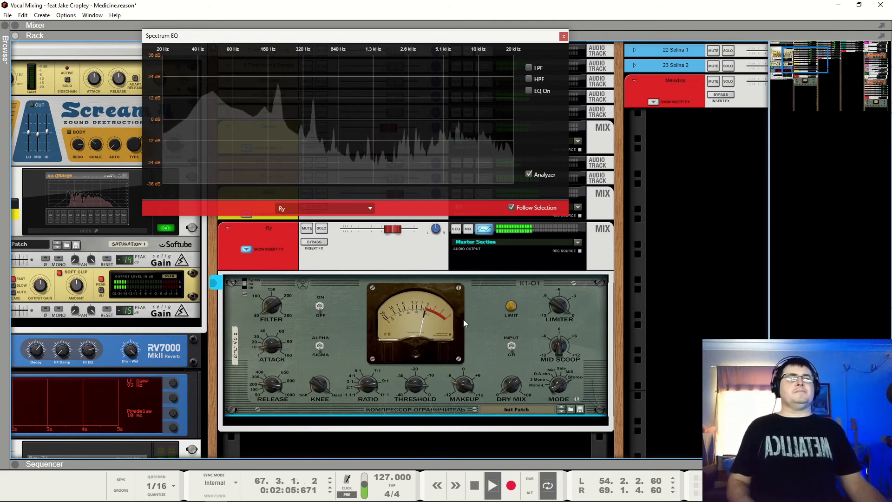
- Lower the Ry bus's level to about -5.08 dB and audition the bus in solo
drag(387, 232, 385, 233)
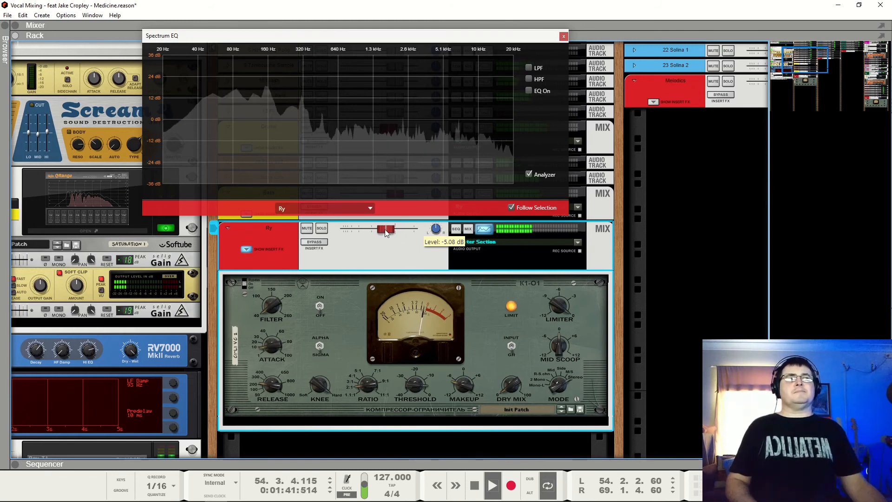
key(space)
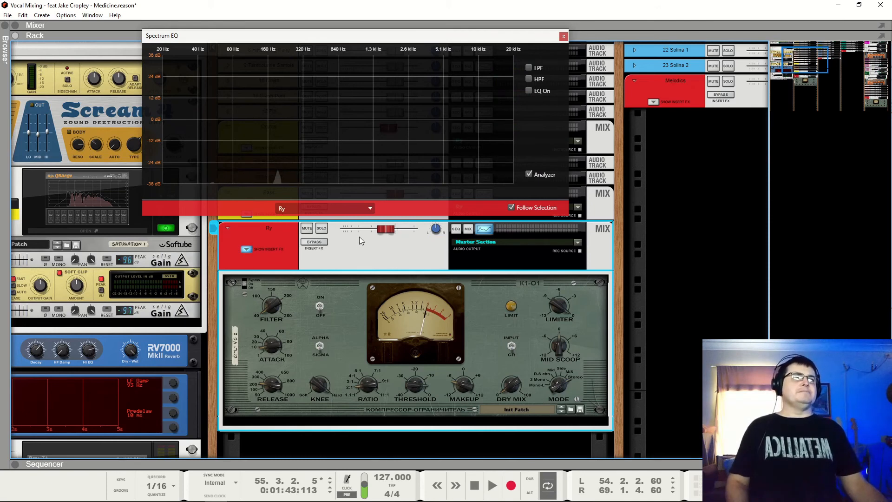
click(322, 228)
key(space)
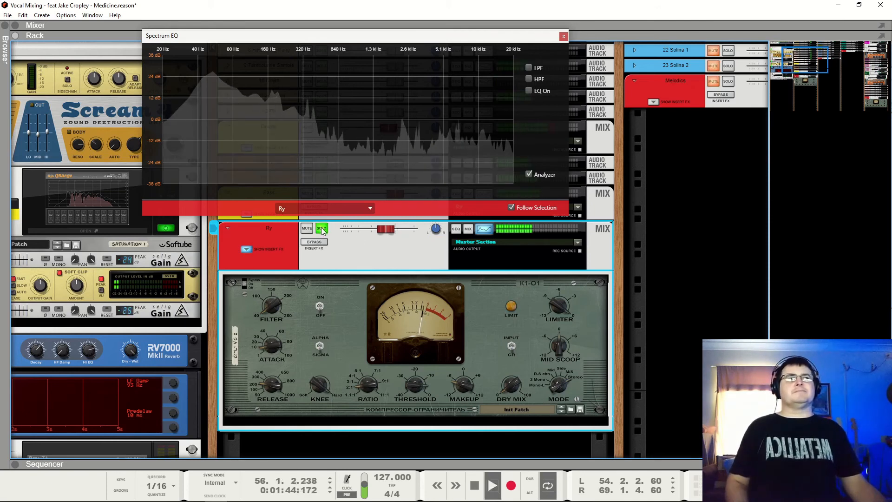
key(space)
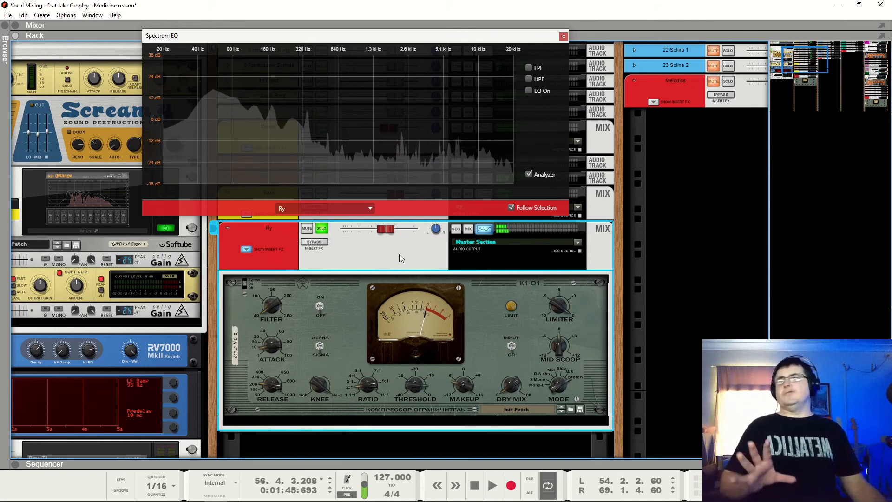
- Compare the soloed Ry bus with its insert effects bypassed and active, and unsolo it to hear the full mix
key(space)
click(314, 242)
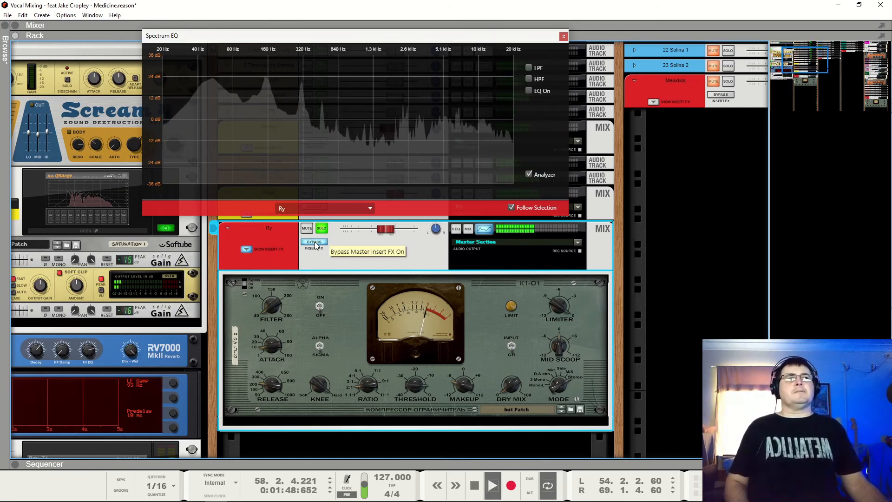
click(314, 242)
key(space)
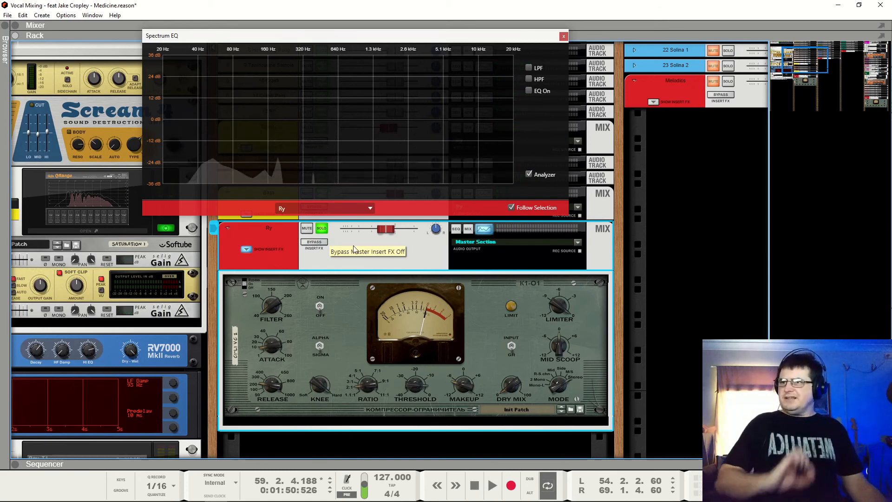
click(321, 227)
key(space)
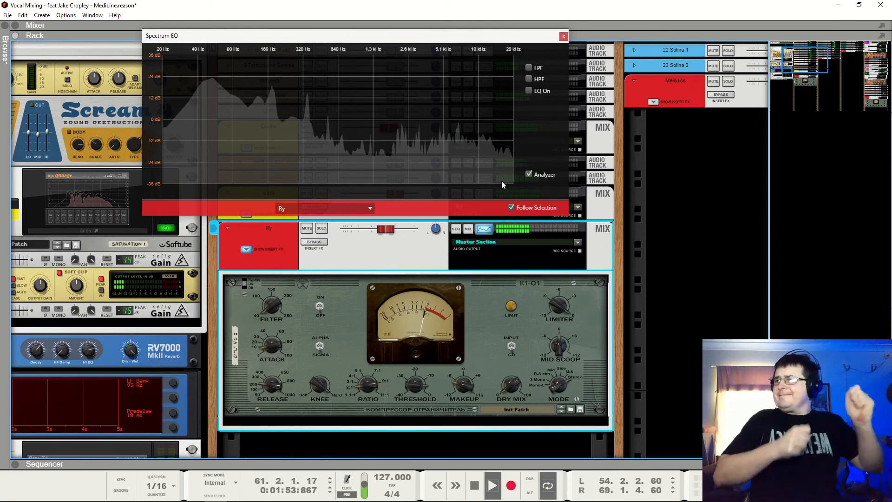
key(space)
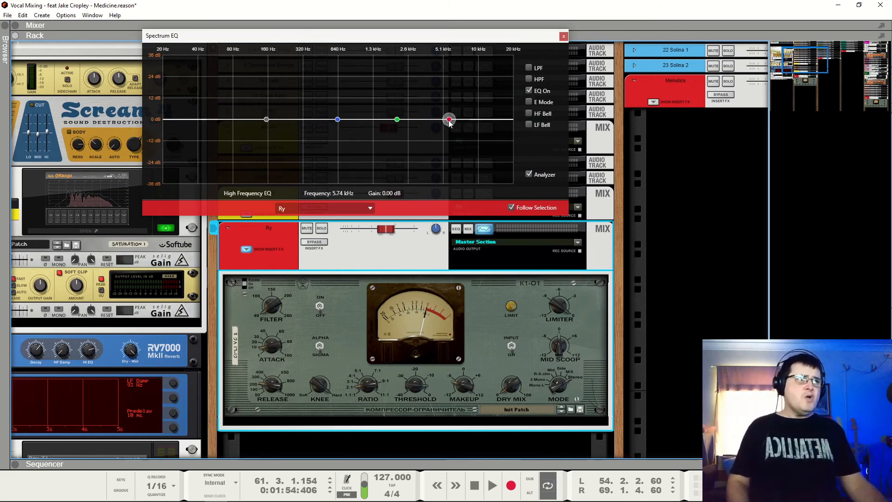
- Enable the Ry bus's EQ in E Mode, cutting highs about 3.49 dB at 6.71 kHz and low mids about 3.17 dB at 284.5 Hz
mouse_move(450, 120)
mouse_down()
mouse_move(461, 131)
mouse_move(451, 98)
mouse_move(459, 131)
mouse_up()
key(space)
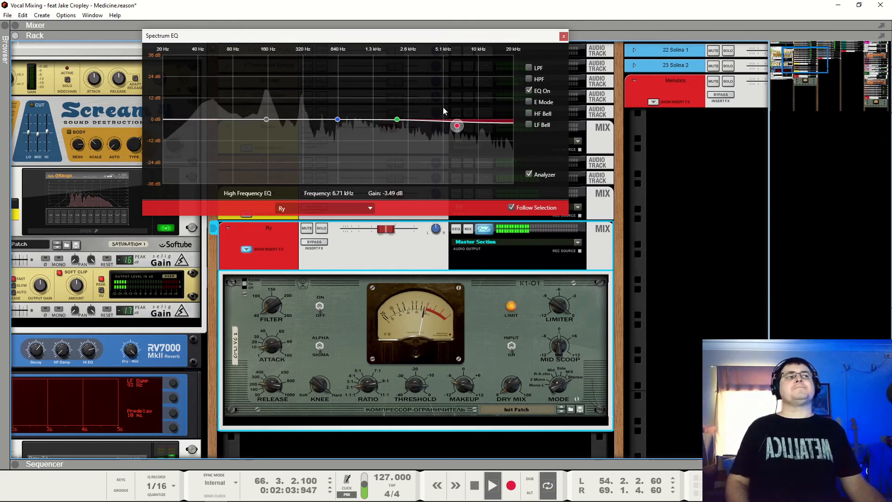
click(397, 119)
click(528, 102)
drag(337, 120, 299, 131)
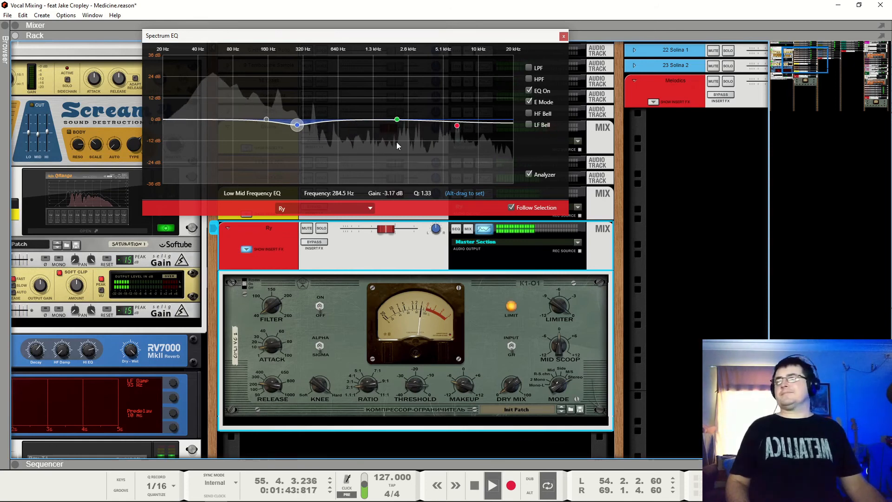
- Audition the equalized Ry bus briefly in solo and raise its fader slightly in the full mix
click(322, 228)
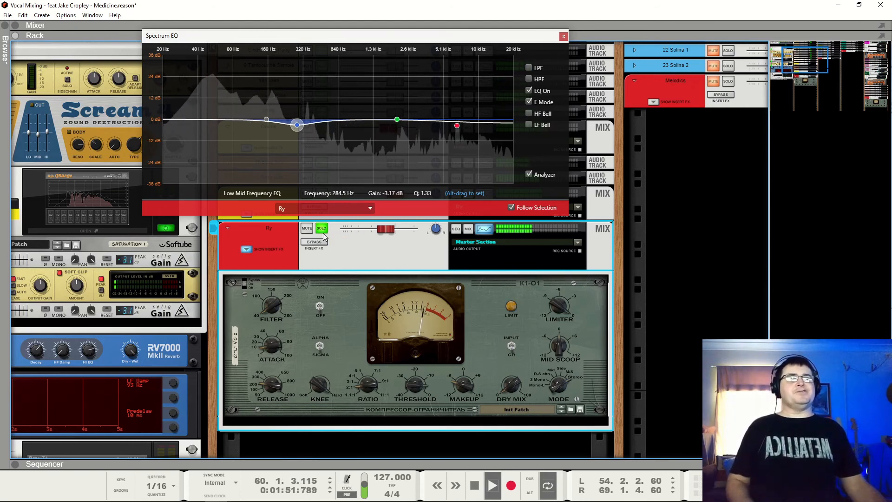
click(322, 232)
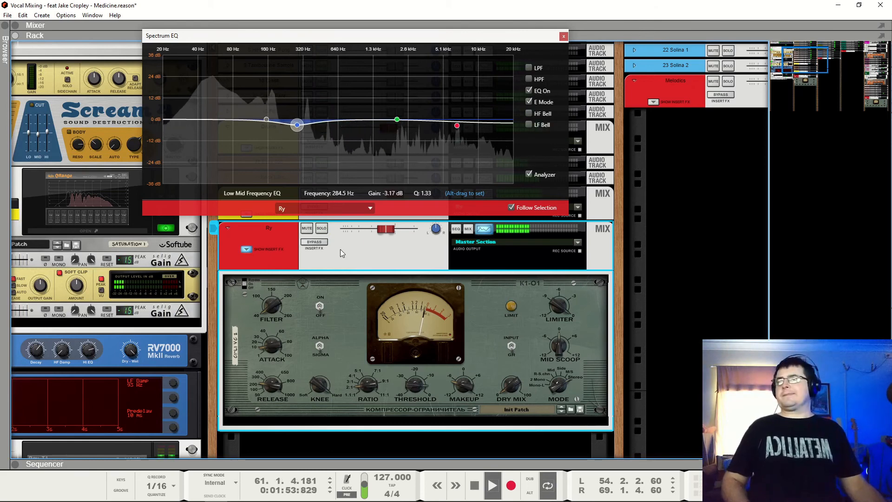
drag(385, 233, 387, 233)
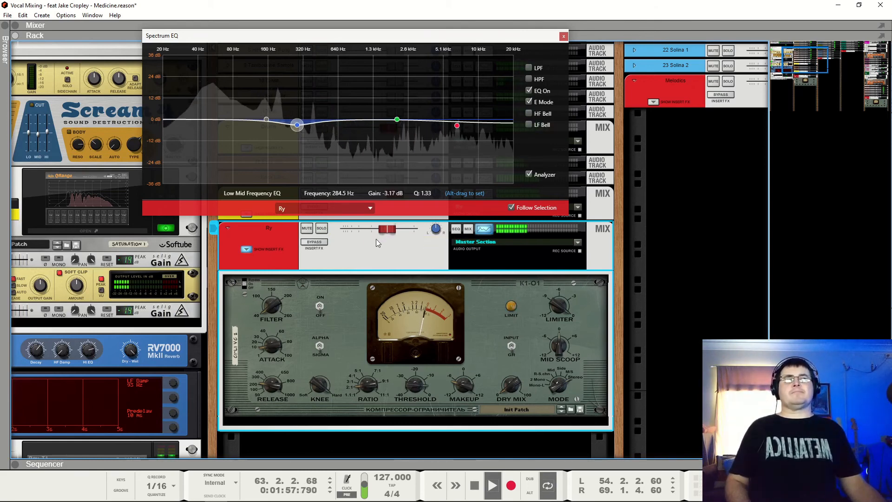
- Bypass the Ry bus's insert effects and lower the Drums and Bass bus faders before playing the full mix
click(315, 242)
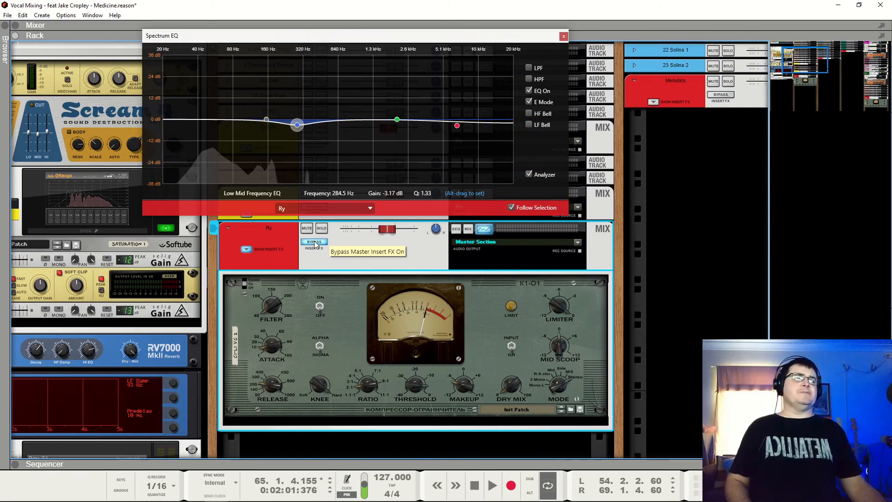
click(471, 390)
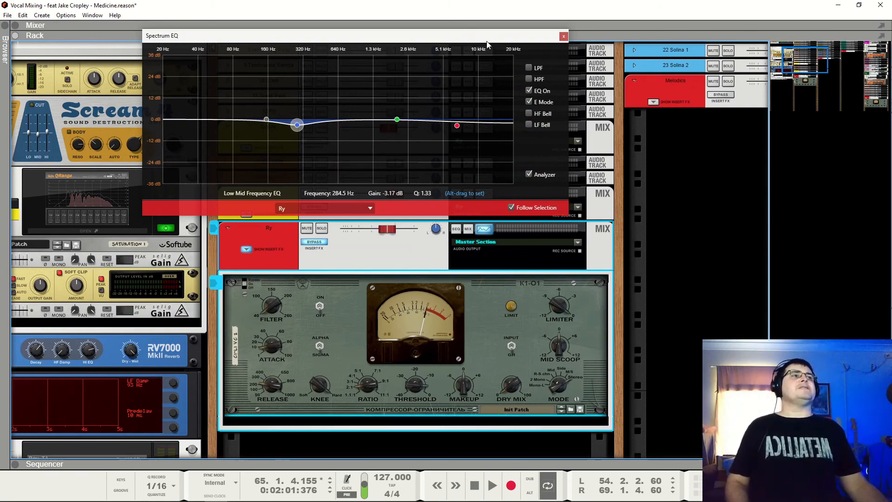
drag(486, 40, 751, 291)
scroll(397, 228, up, 4)
drag(392, 238, 384, 238)
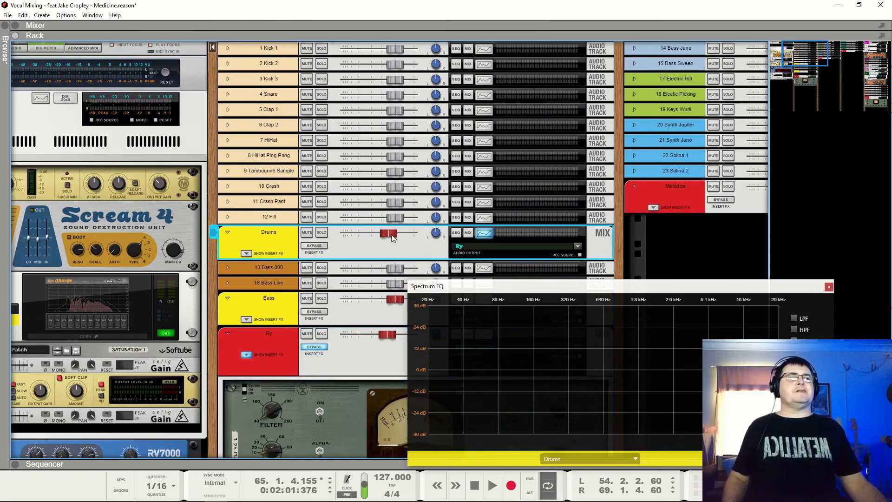
drag(395, 300, 381, 305)
key(space)
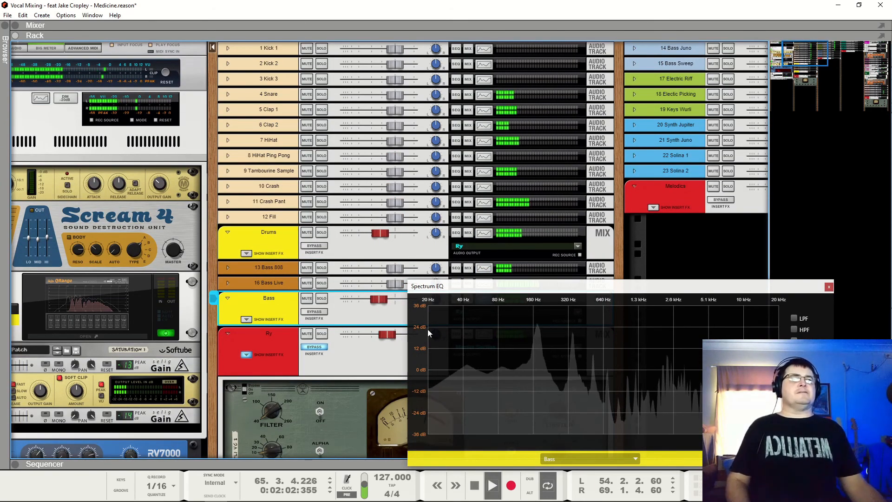
- Compare the Ry bus with its insert effects and its EQ on and off in the full mix, and close the Spectrum EQ
scroll(345, 348, down, 8)
scroll(488, 281, up, 3)
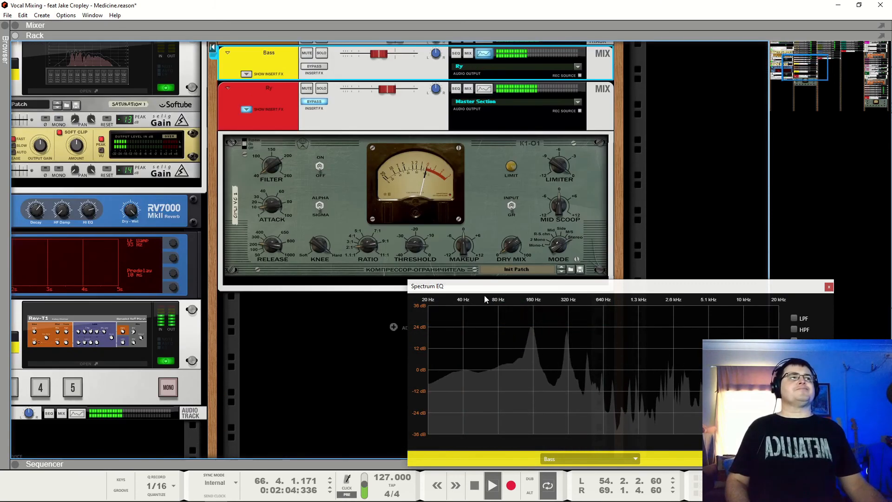
drag(487, 280, 236, 270)
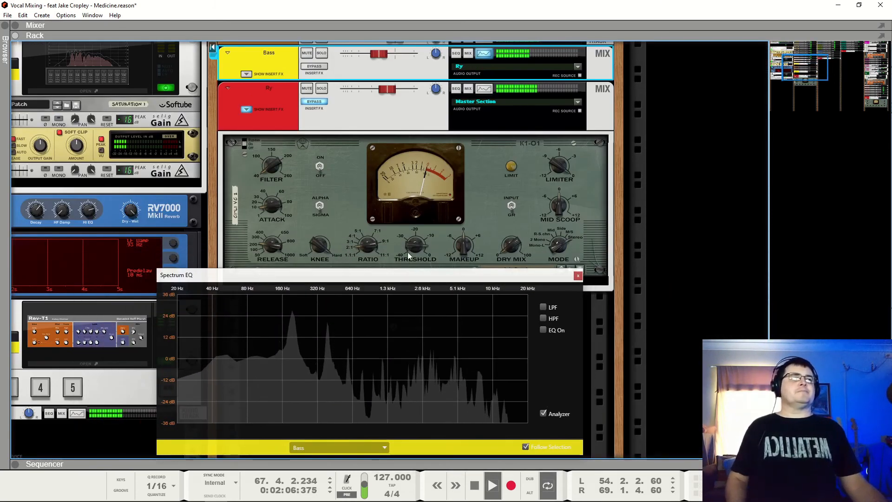
click(315, 103)
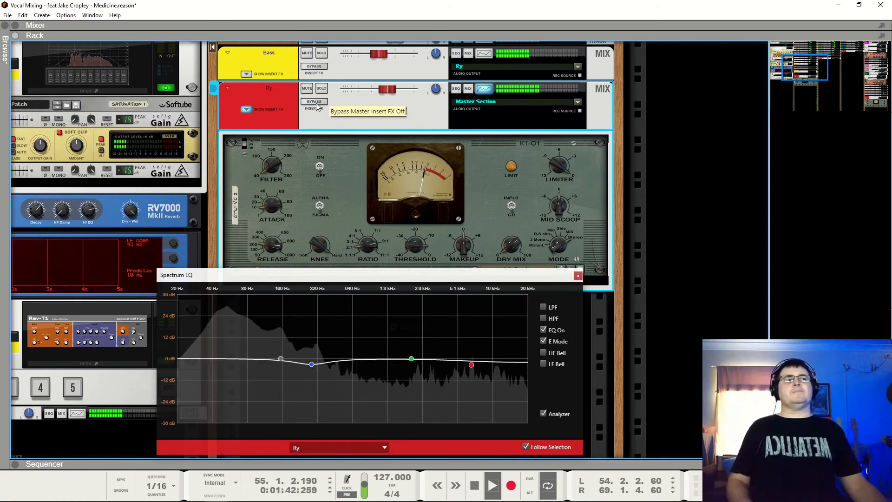
click(315, 102)
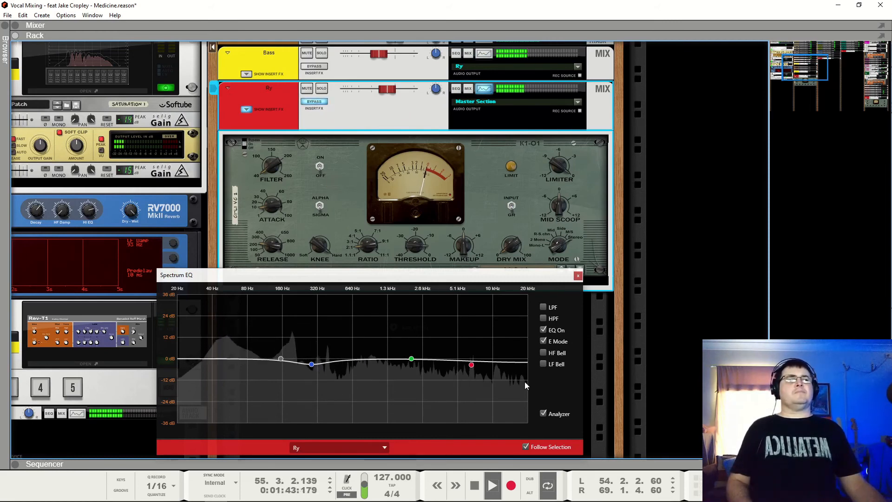
click(545, 330)
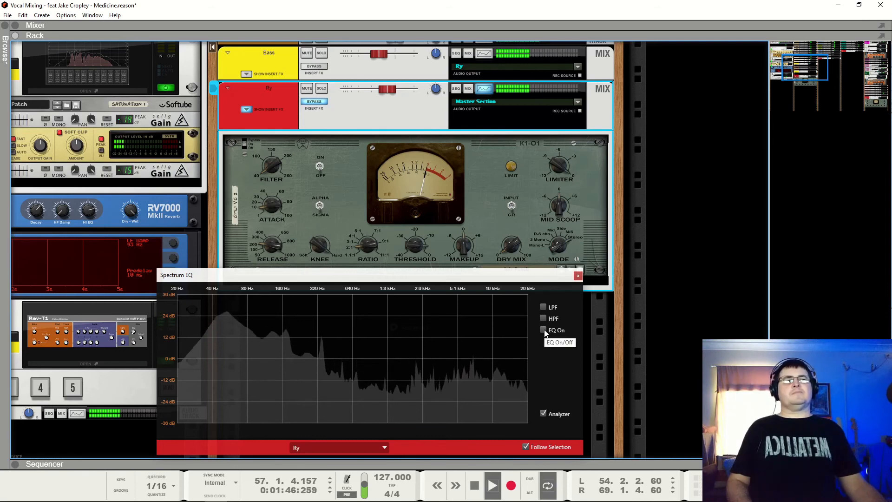
click(545, 330)
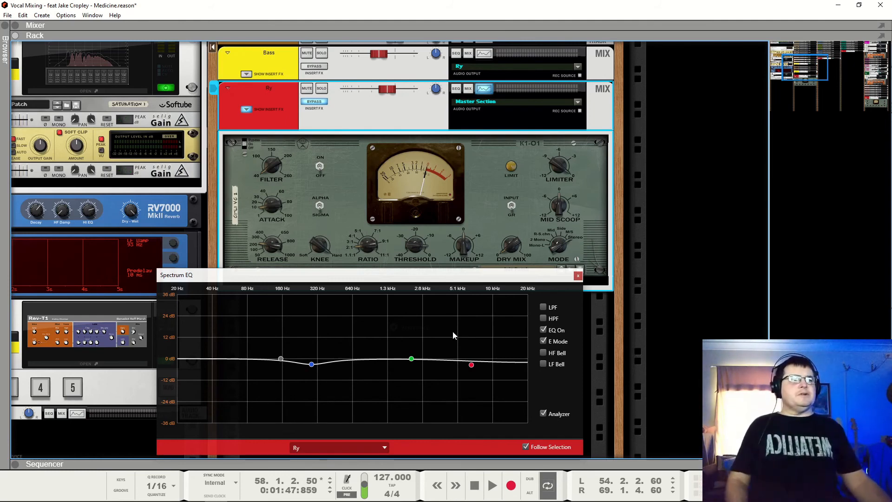
mouse_move(467, 365)
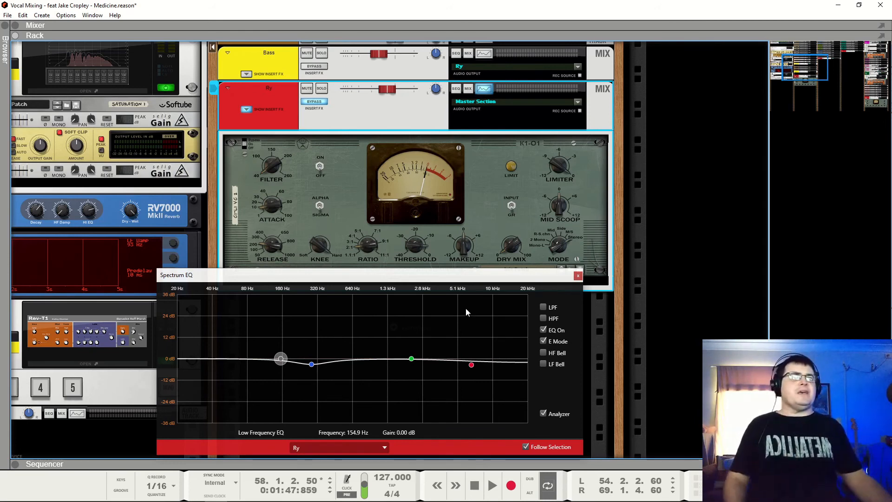
click(579, 275)
- Lower the HiHat to about -2.42 dB and the Tambourine Sample to about -5.08 dB while the mix plays
scroll(462, 358, up, 8)
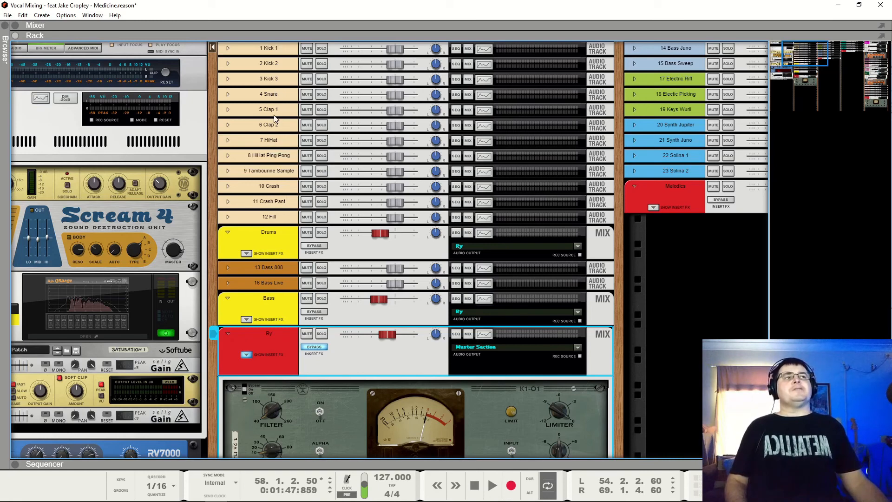
click(275, 142)
key(space)
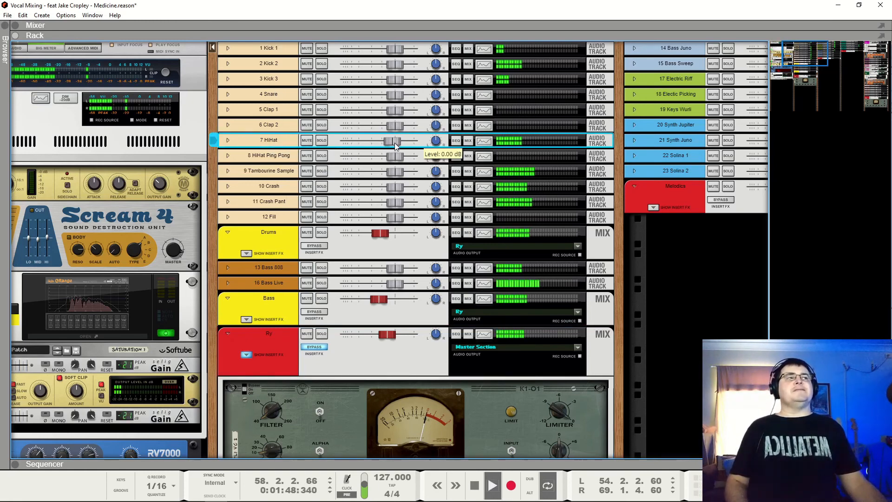
drag(401, 143, 387, 174)
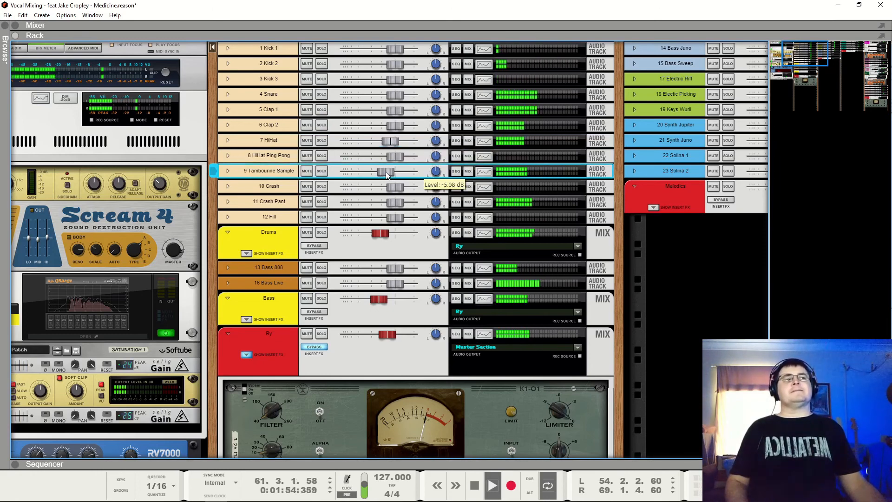
- Audition the Tambourine Sample, HiHat Ping Pong and HiHat tracks briefly in solo and return to the full mix
click(322, 222)
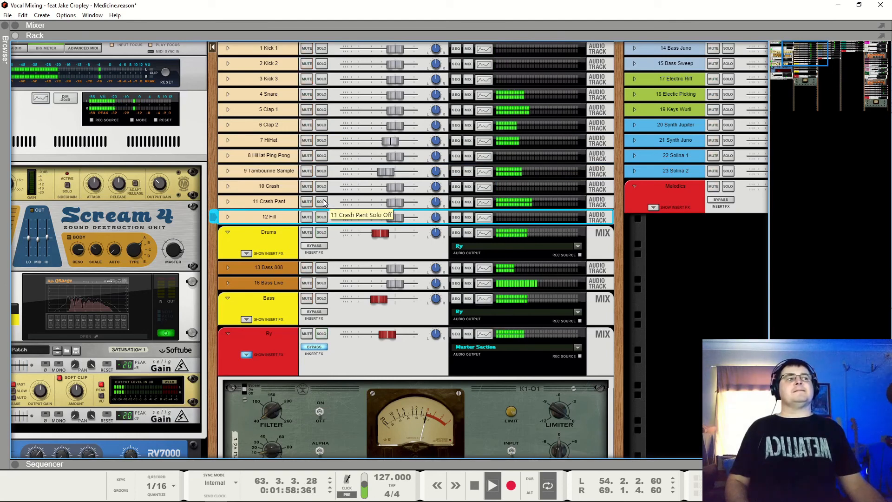
click(322, 172)
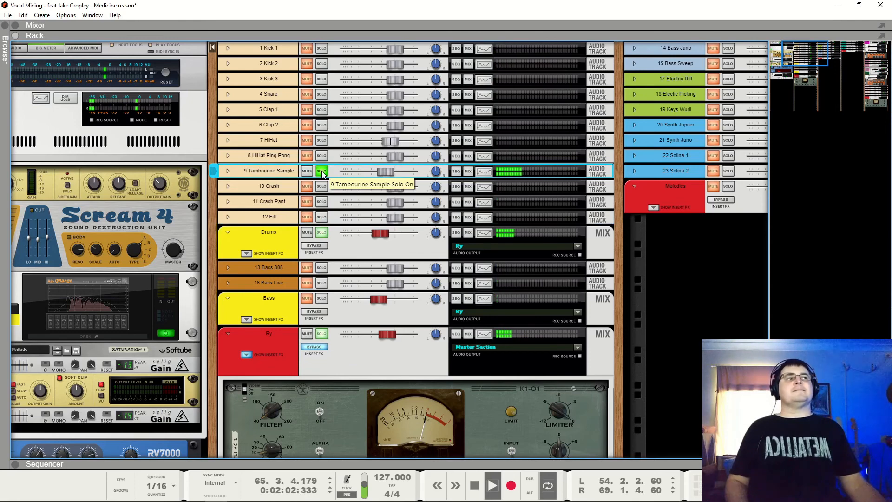
click(322, 157)
click(323, 157)
click(322, 141)
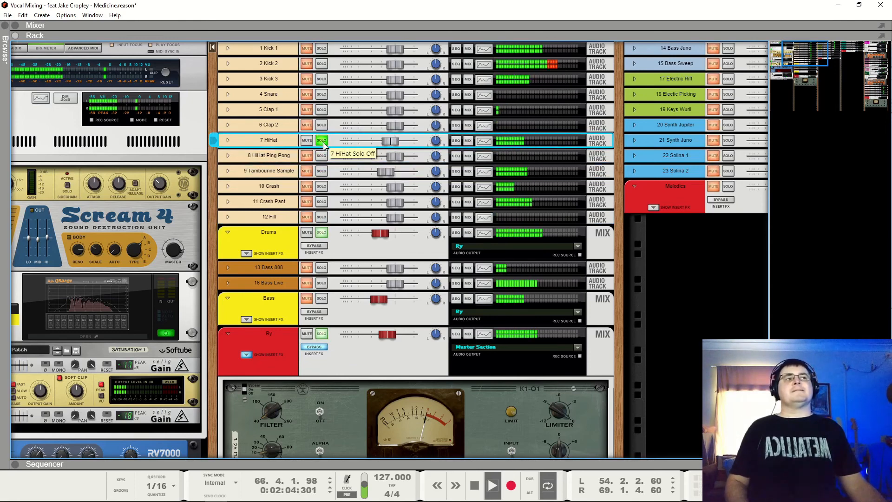
click(323, 141)
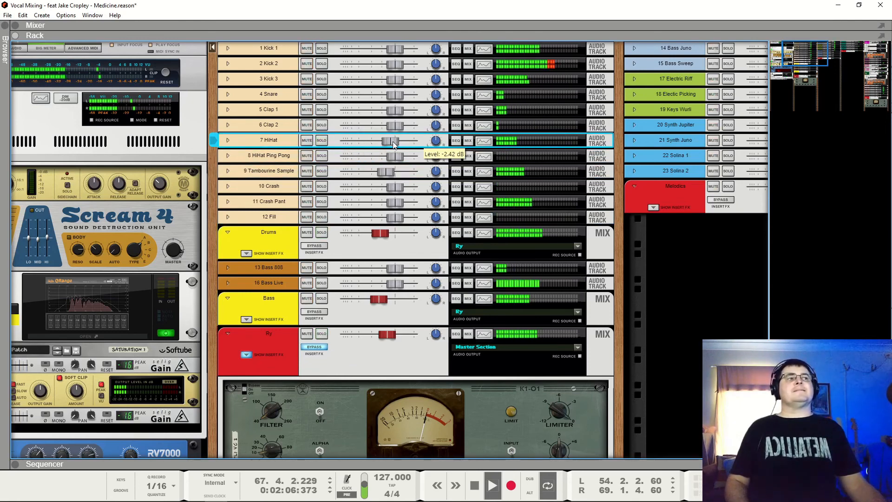
click(385, 173)
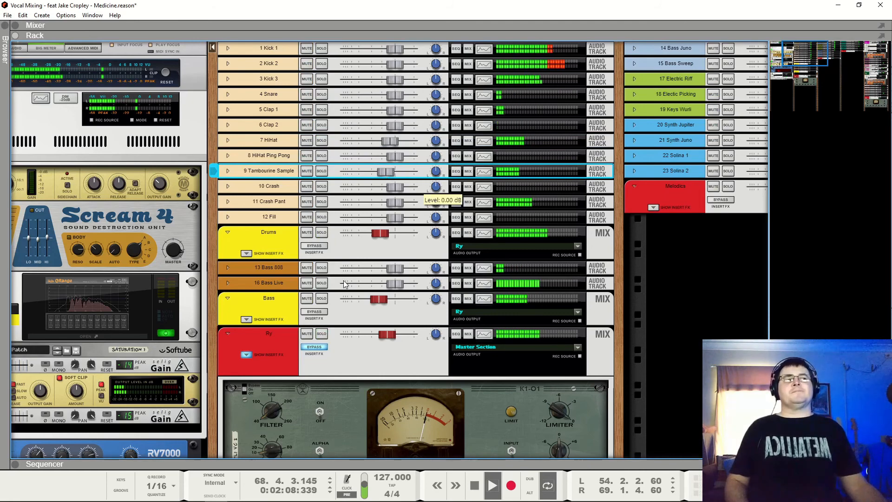
- Listen to the rebalanced full mix and bring the lead vocal channel's insert effects into view in the rack
scroll(344, 281, down, 5)
key(space)
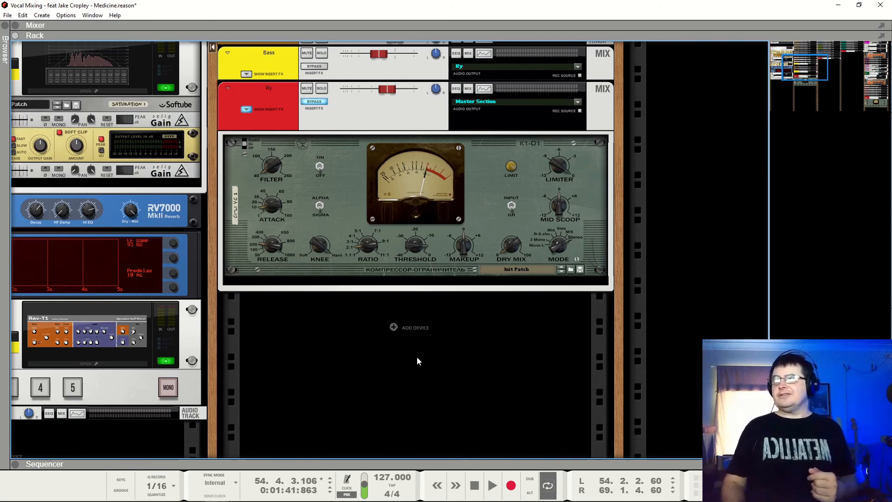
key(space)
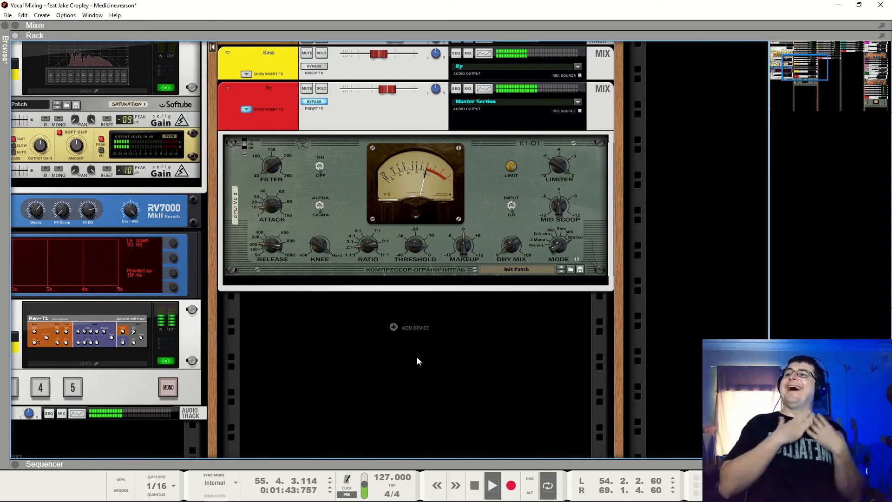
key(space)
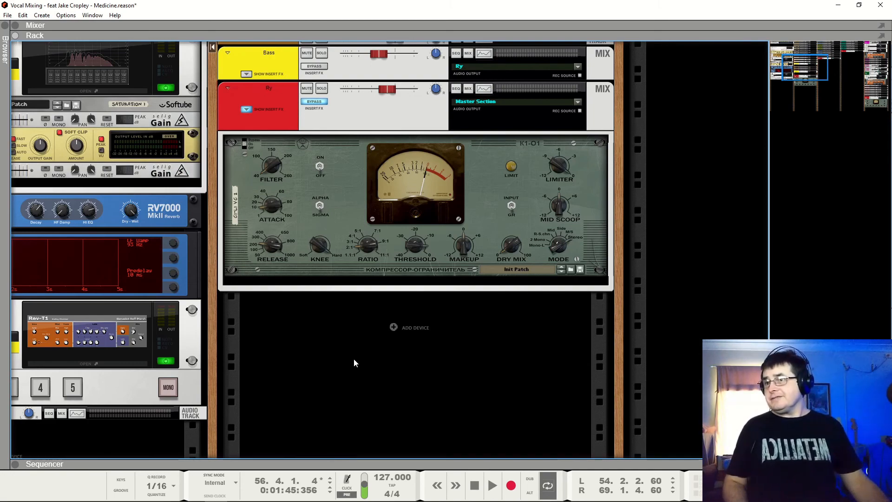
scroll(455, 257, up, 5)
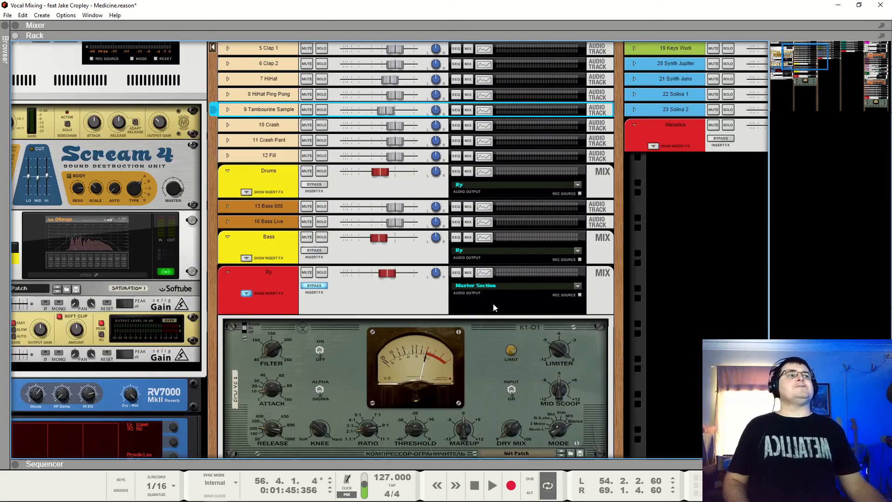
drag(804, 55, 879, 32)
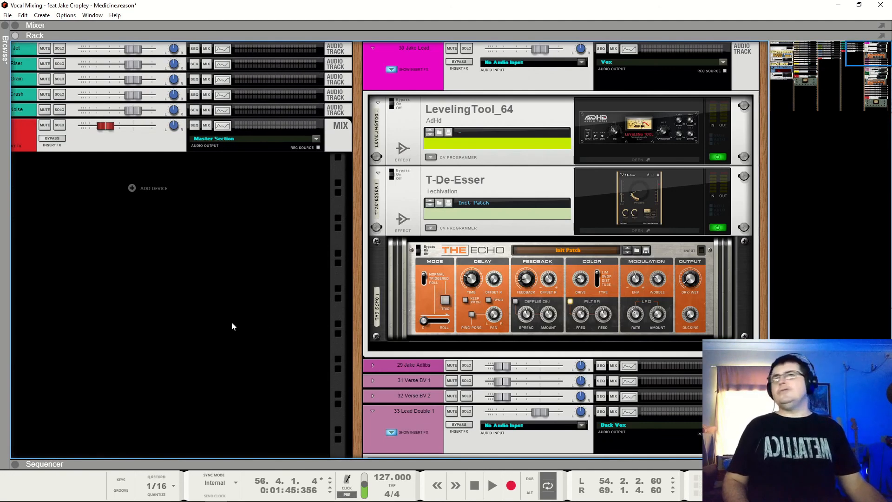
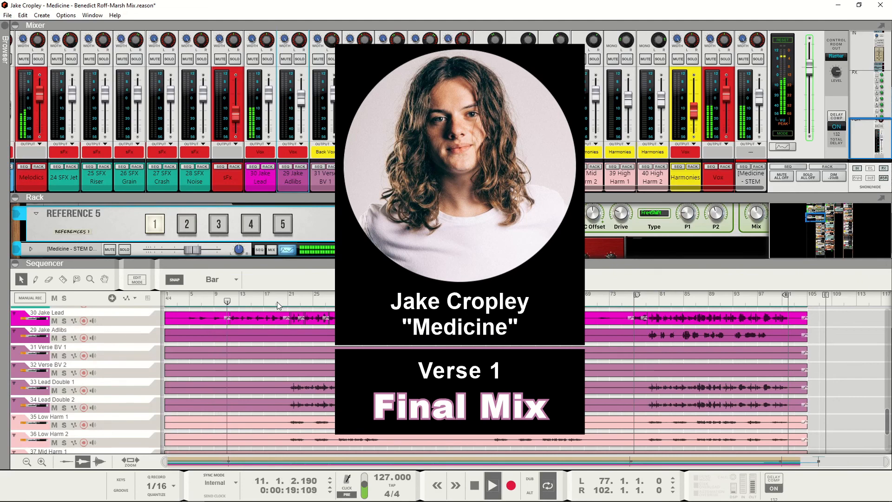
- Compare the final mix on Reference 5 input 1 with the guide mix on input 2 in chorus 2, and move playback to chorus 3
click(277, 302)
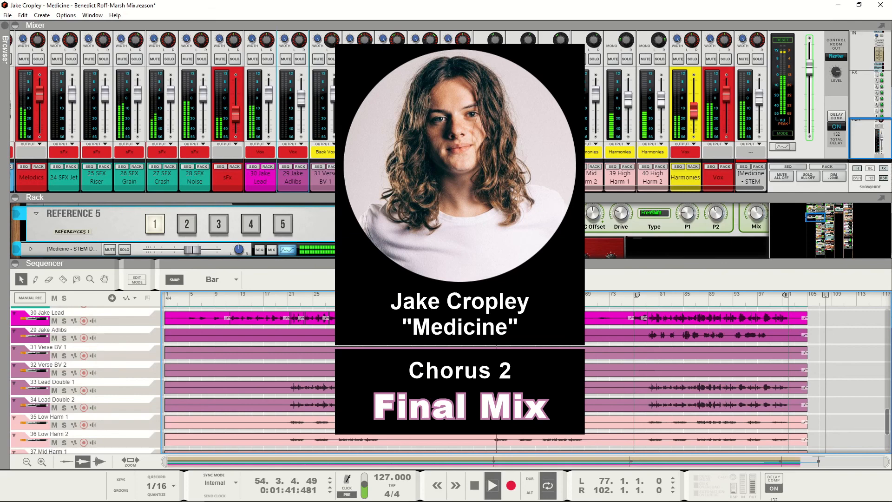
click(193, 225)
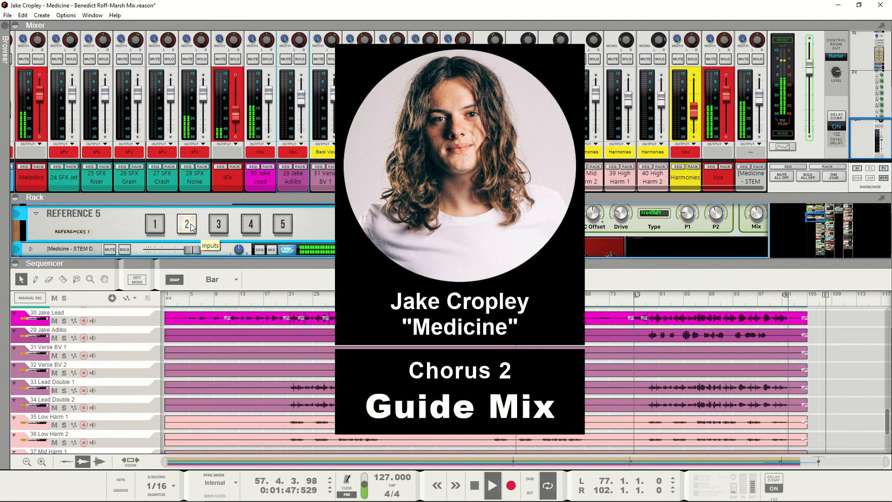
click(150, 227)
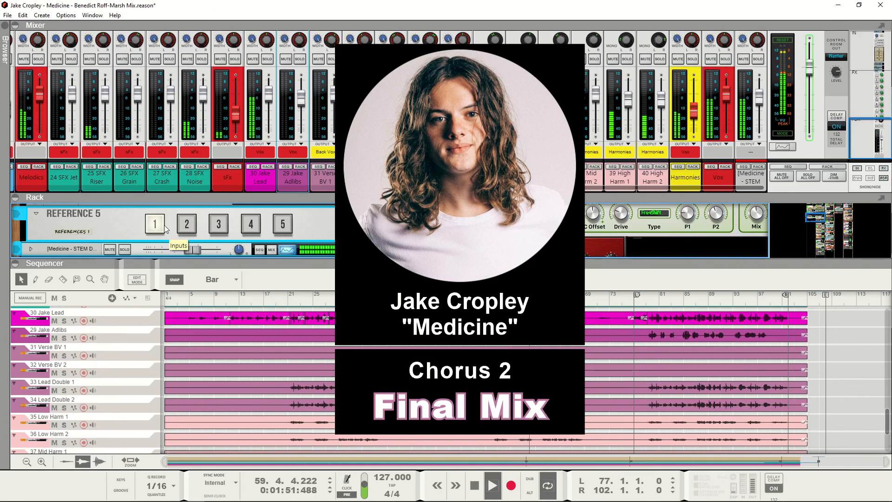
click(189, 228)
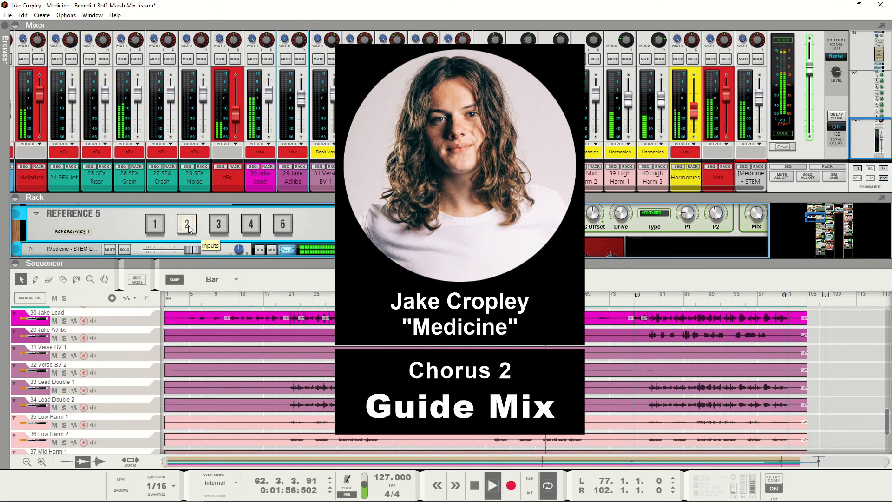
click(156, 226)
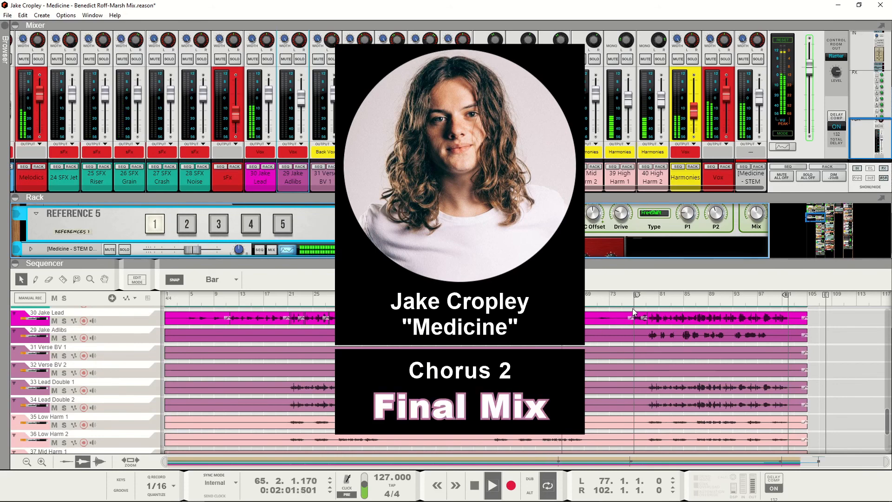
click(629, 302)
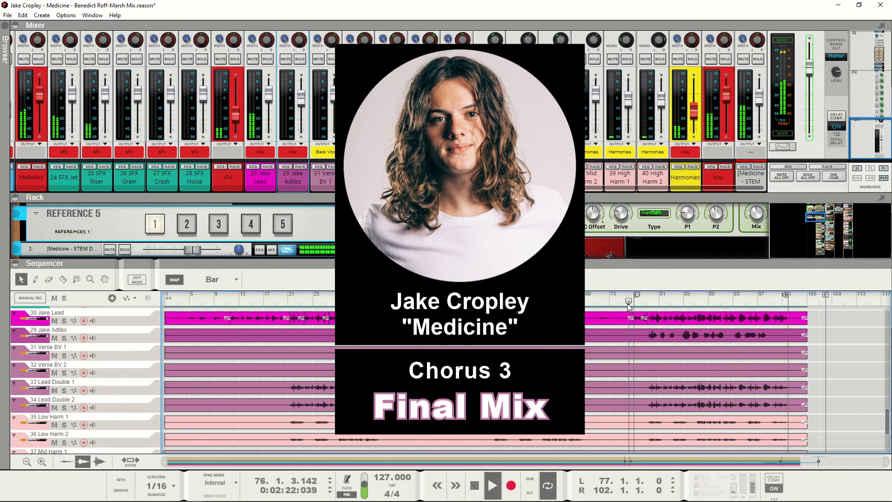